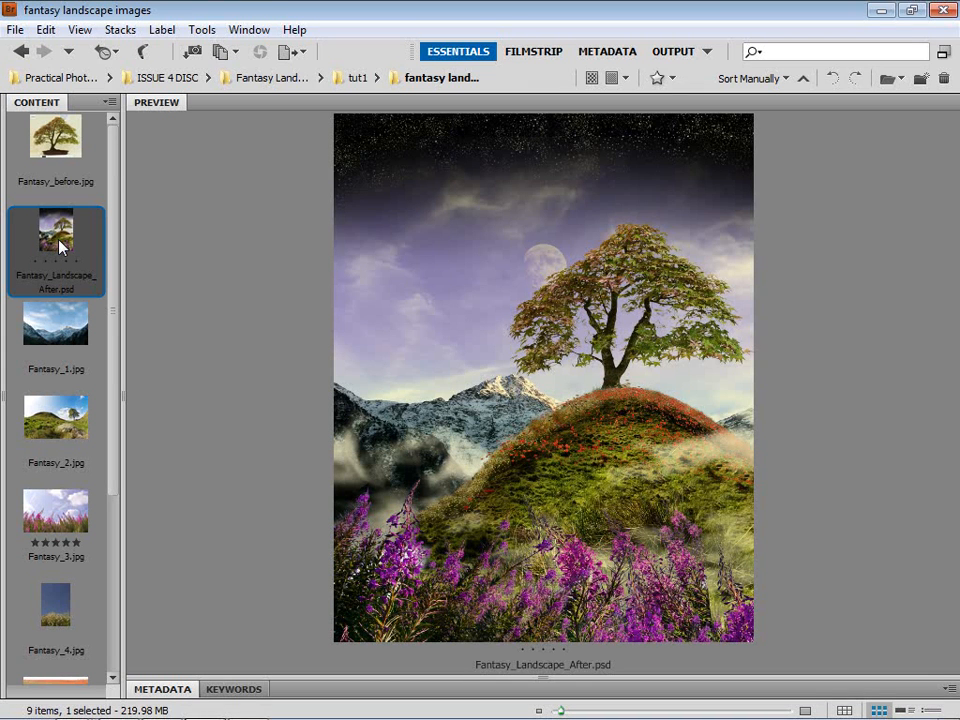
Preview the source images in the fantasy landscape folder, from Fantasy_before.jpg through Fantasy7.jpg.
{"action": "left_click", "coordinate": [55, 175]}
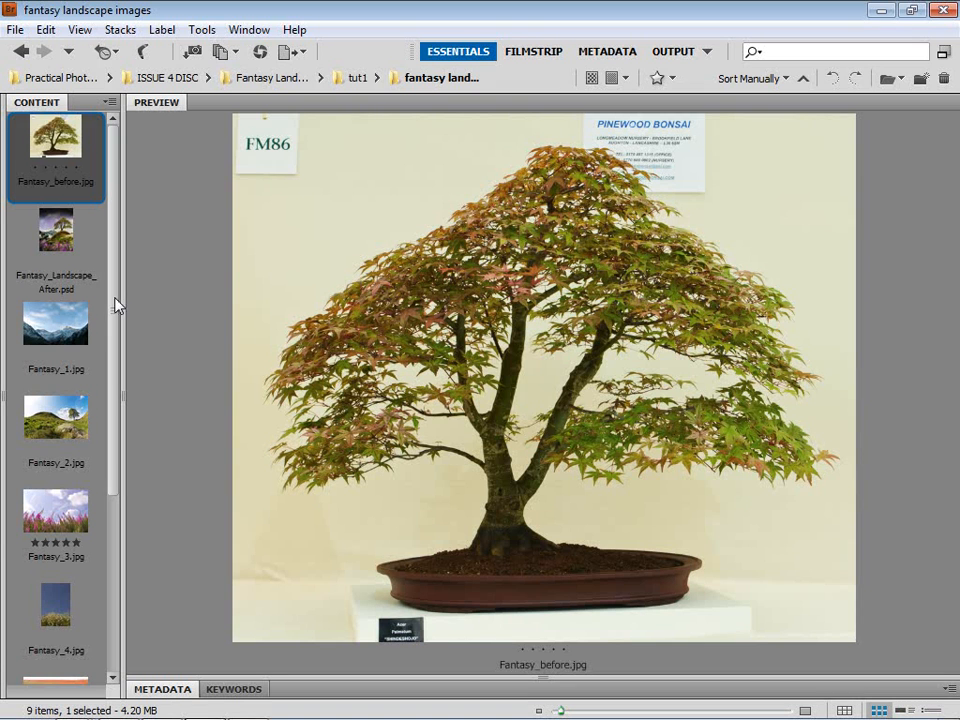
{"action": "mouse_move", "coordinate": [113, 302]}
{"action": "left_mouse_down"}
{"action": "mouse_move", "coordinate": [113, 318]}
{"action": "mouse_move", "coordinate": [117, 300]}
{"action": "left_mouse_up"}
{"action": "left_click", "coordinate": [41, 321]}
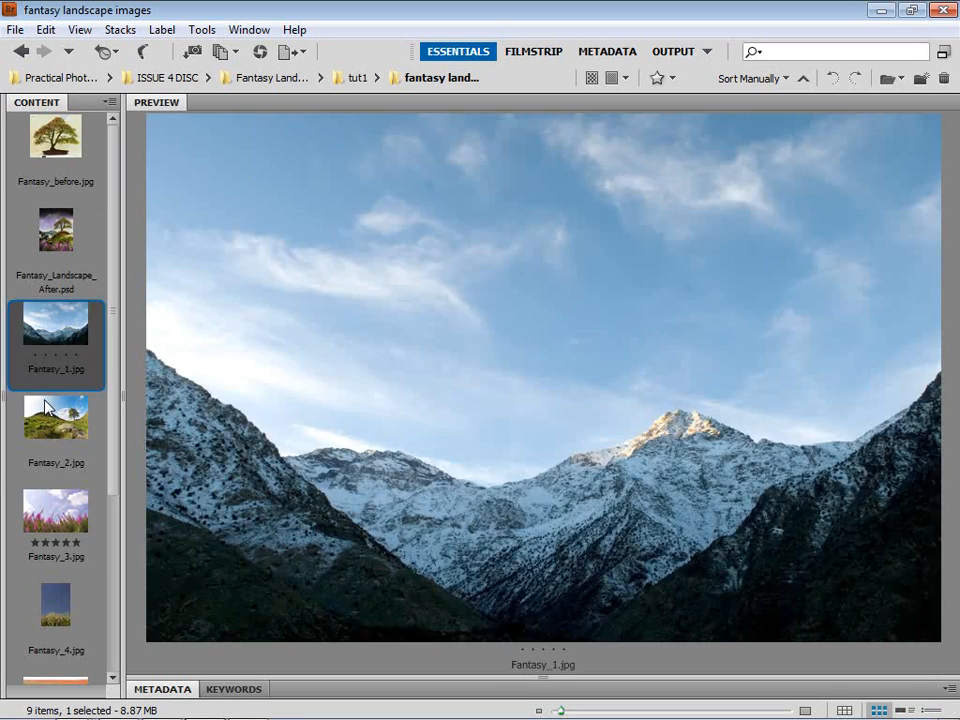
{"action": "left_click", "coordinate": [55, 418]}
{"action": "left_click", "coordinate": [53, 500]}
{"action": "left_click", "coordinate": [56, 605]}
{"action": "scroll", "coordinate": [73, 567], "scroll_direction": "down", "scroll_amount": 1}
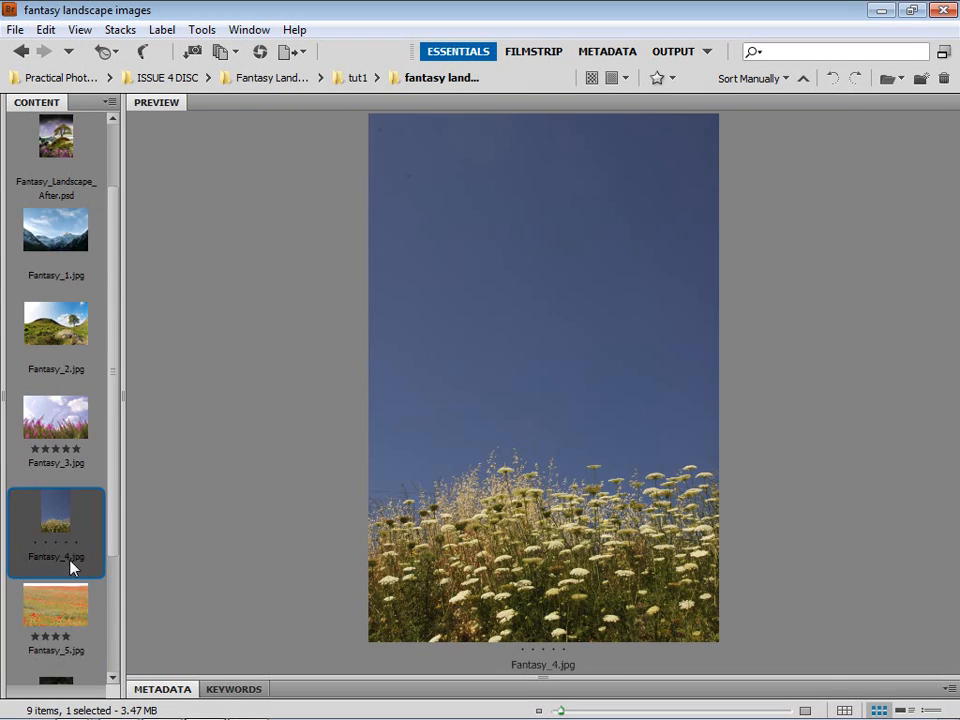
{"action": "left_click", "coordinate": [69, 619]}
{"action": "scroll", "coordinate": [67, 568], "scroll_direction": "down", "scroll_amount": 2}
{"action": "left_click", "coordinate": [68, 536]}
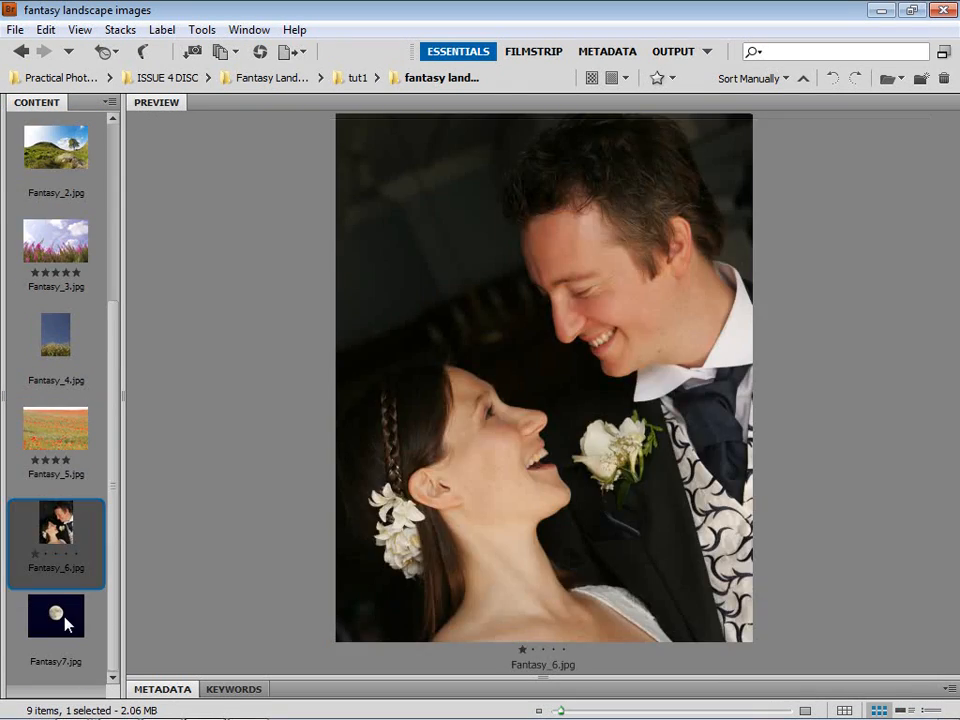
{"action": "left_click", "coordinate": [65, 625]}
{"action": "scroll", "coordinate": [66, 540], "scroll_direction": "up", "scroll_amount": 3}
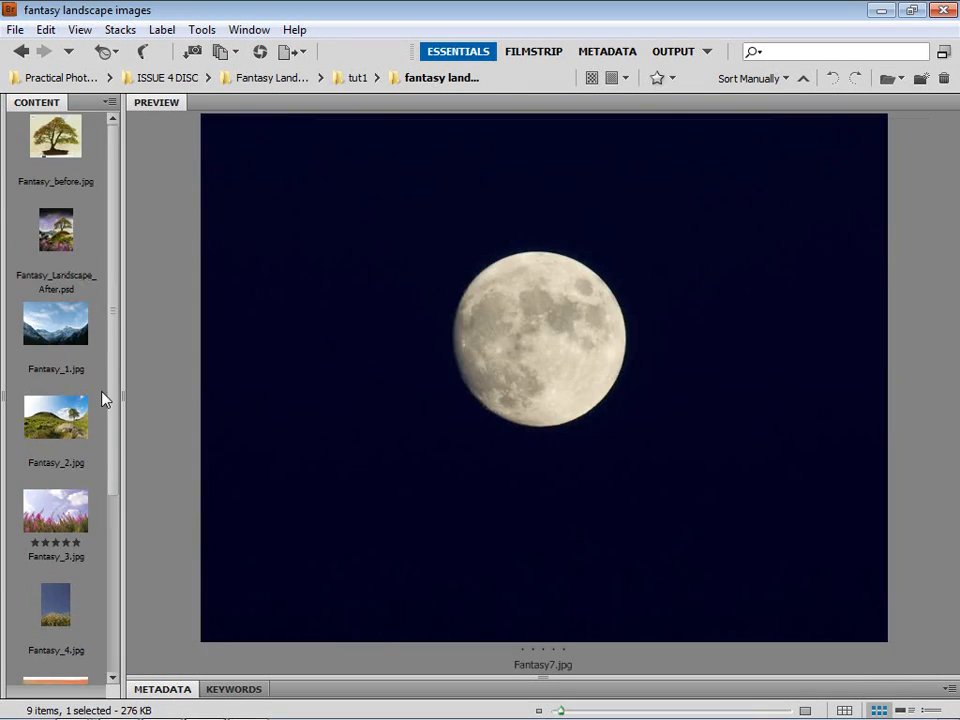
Open Fantasy_before.jpg in Photoshop.
{"action": "left_click", "coordinate": [55, 155]}
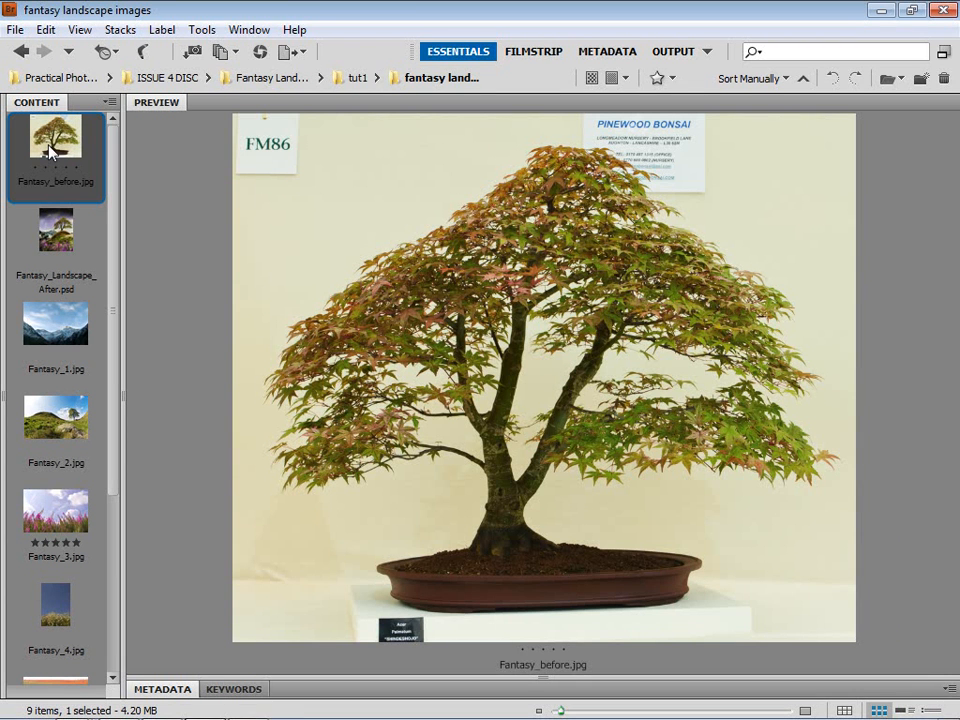
{"action": "double_click", "coordinate": [52, 142]}
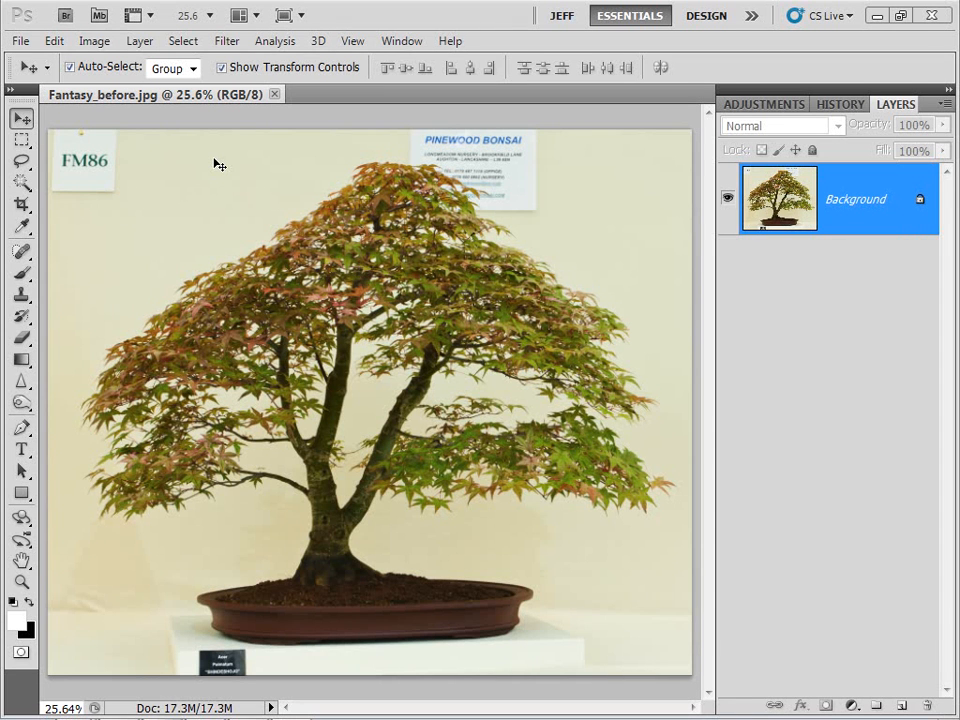
Select the cream background with the Magic Wand at tolerance 40, add the missed area beside the trunk, and invert the selection.
{"action": "left_click", "coordinate": [23, 185]}
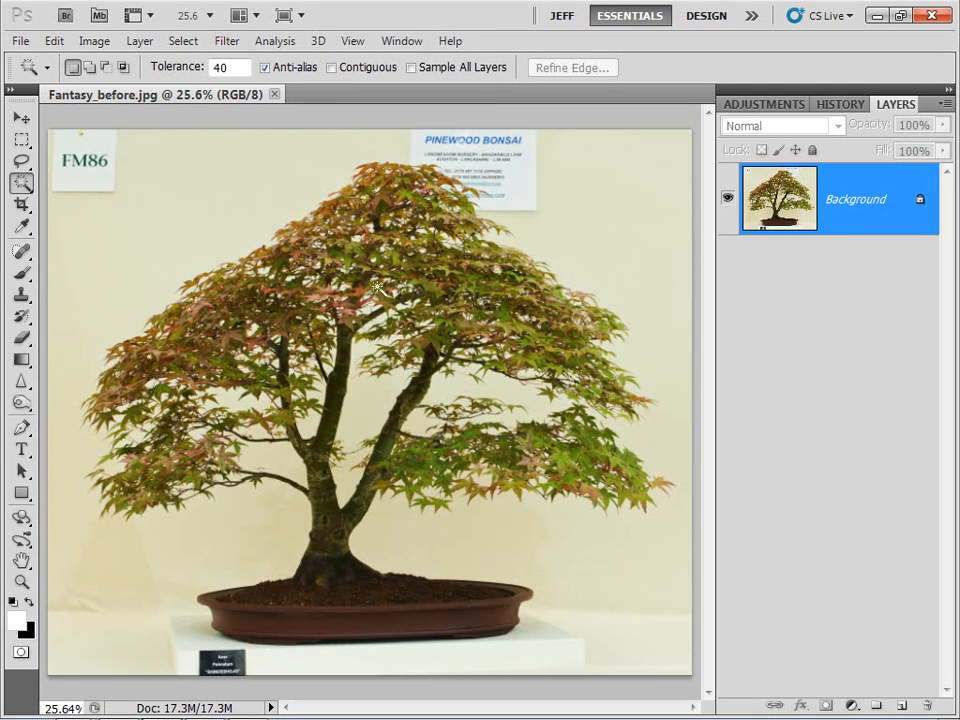
{"action": "left_click", "coordinate": [160, 238]}
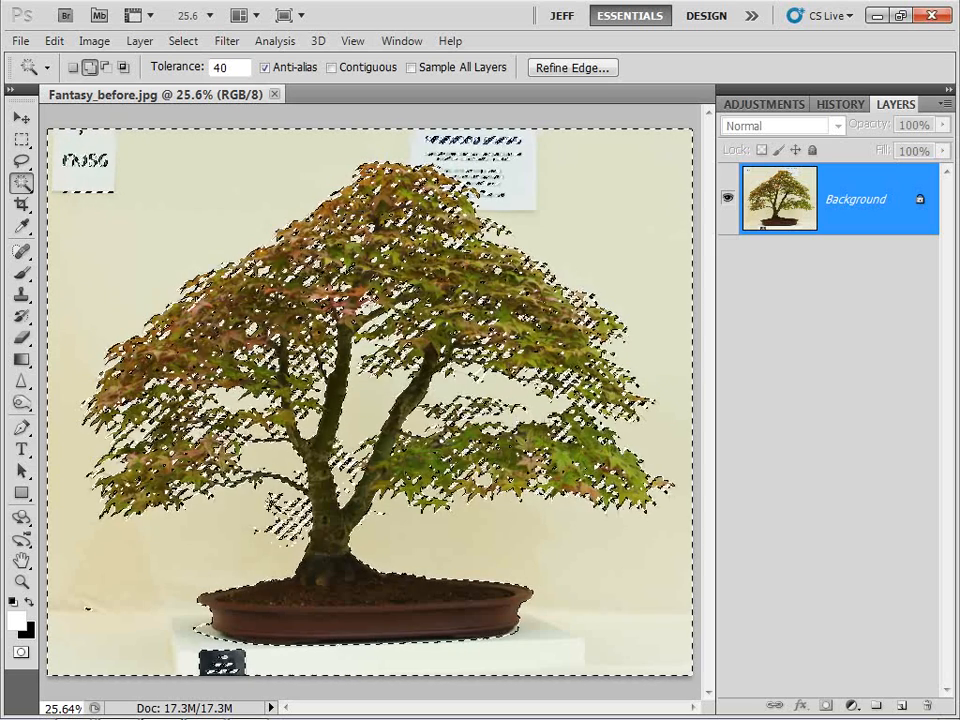
{"action": "left_click", "coordinate": [289, 518], "text": "shift"}
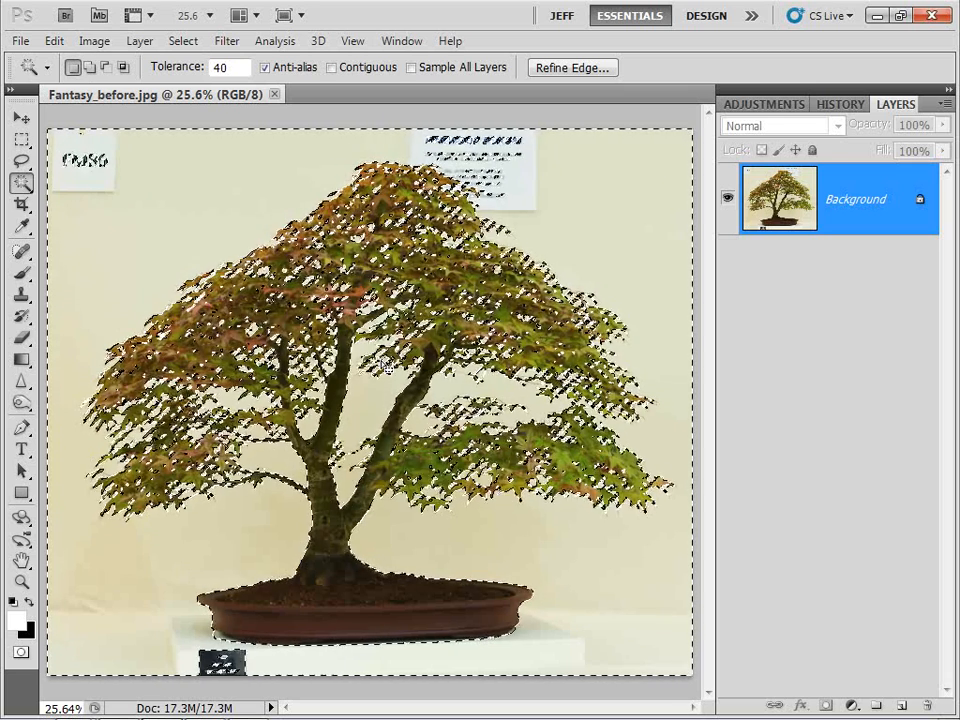
{"action": "key", "text": "ctrl+shift+i"}
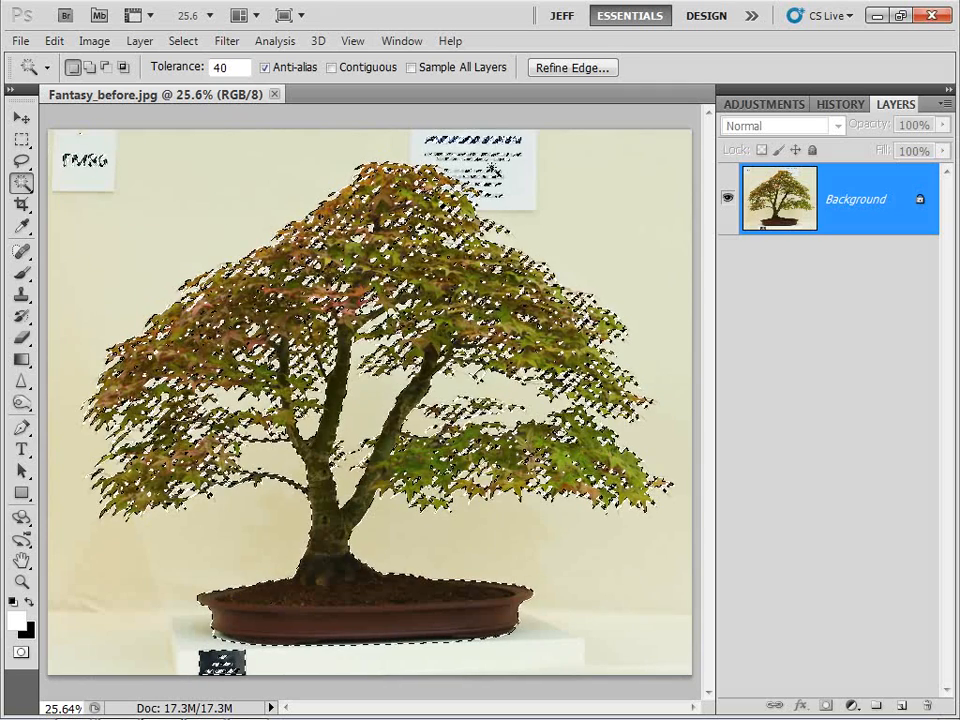
Refine the selection edge with Smooth 2, Feather 0.5 px and Shift Edge -7%, and copy the selected tree onto a new layer.
{"action": "left_click", "coordinate": [596, 69]}
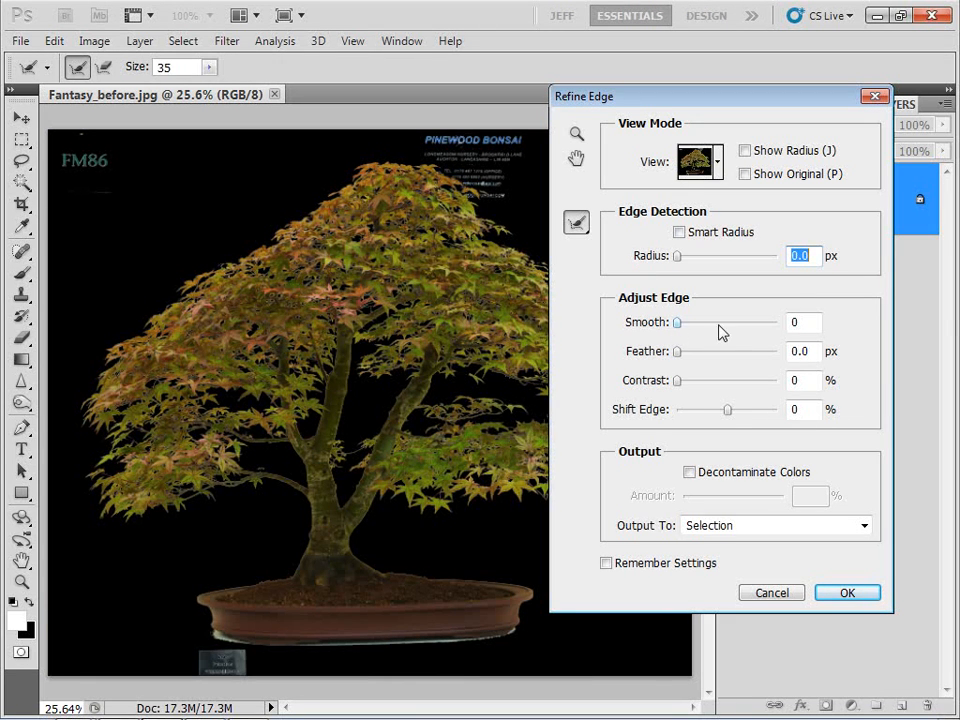
{"action": "left_click", "coordinate": [790, 321]}
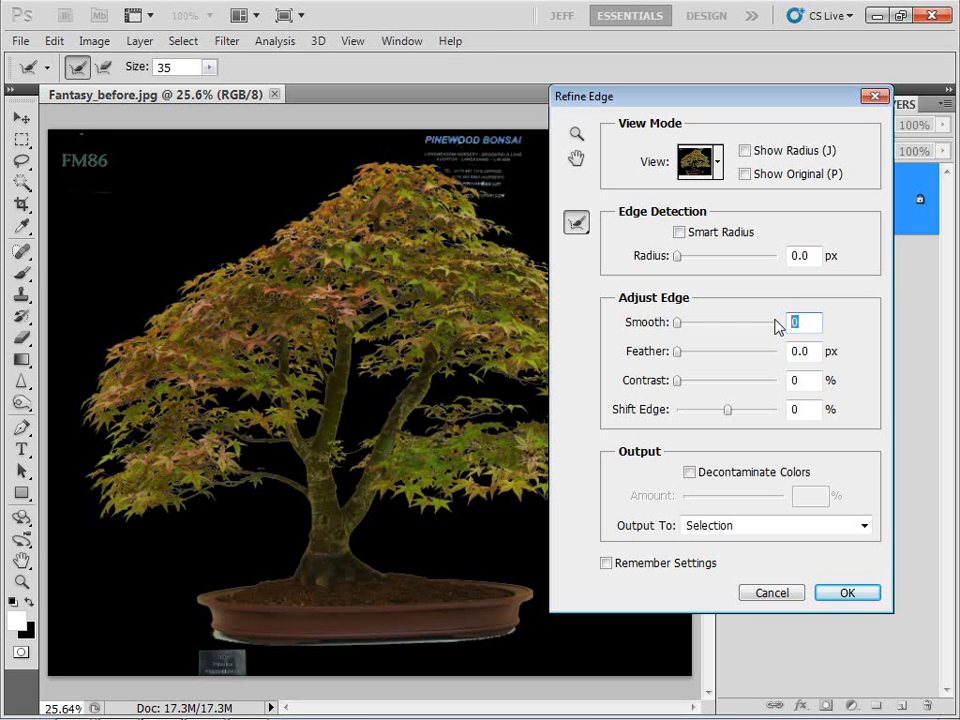
{"action": "type", "text": "2"}
{"action": "left_click", "coordinate": [806, 350]}
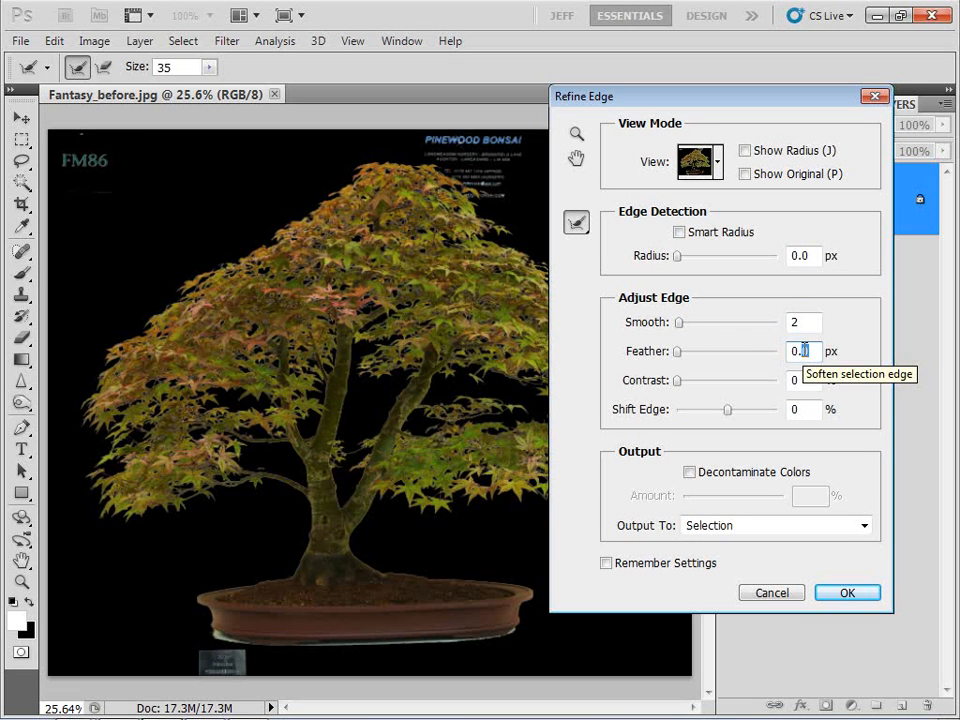
{"action": "type", "text": "3"}
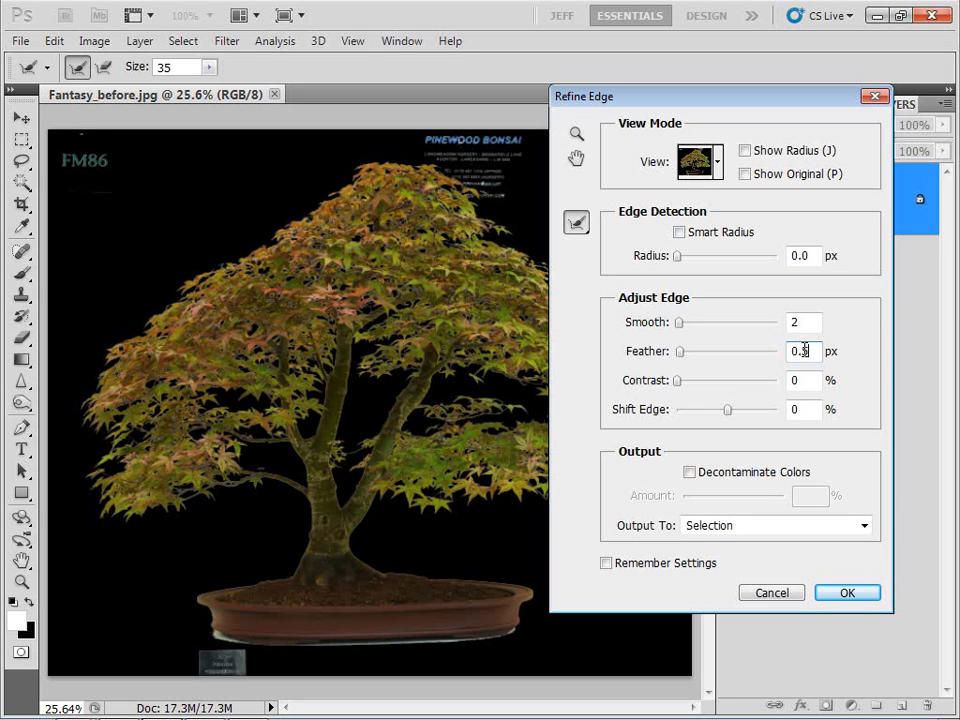
{"action": "double_click", "coordinate": [800, 410]}
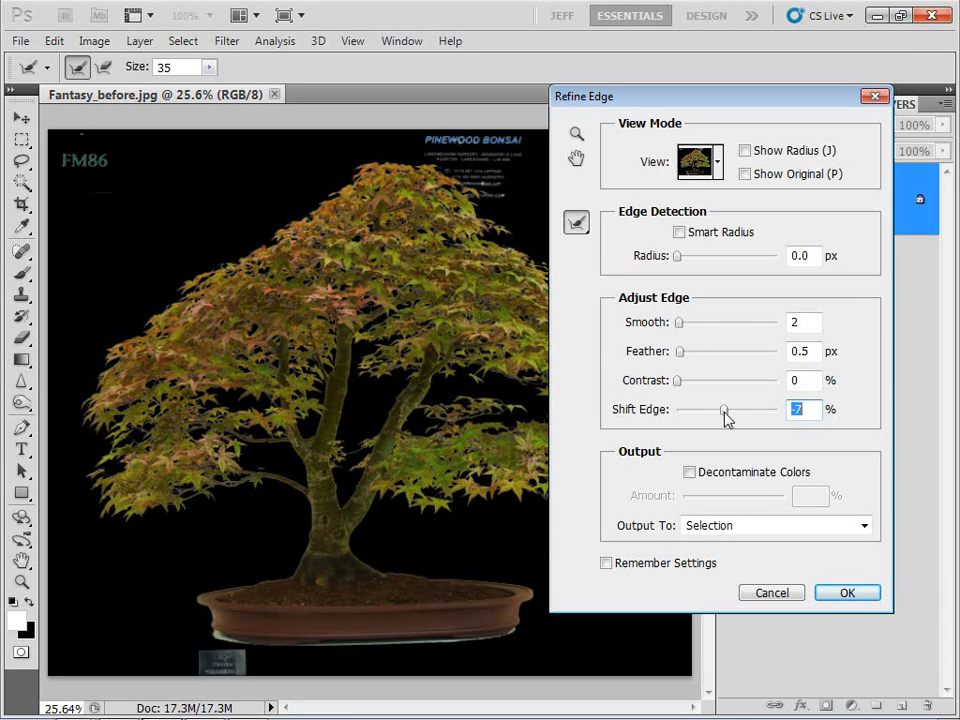
{"action": "left_click", "coordinate": [840, 598]}
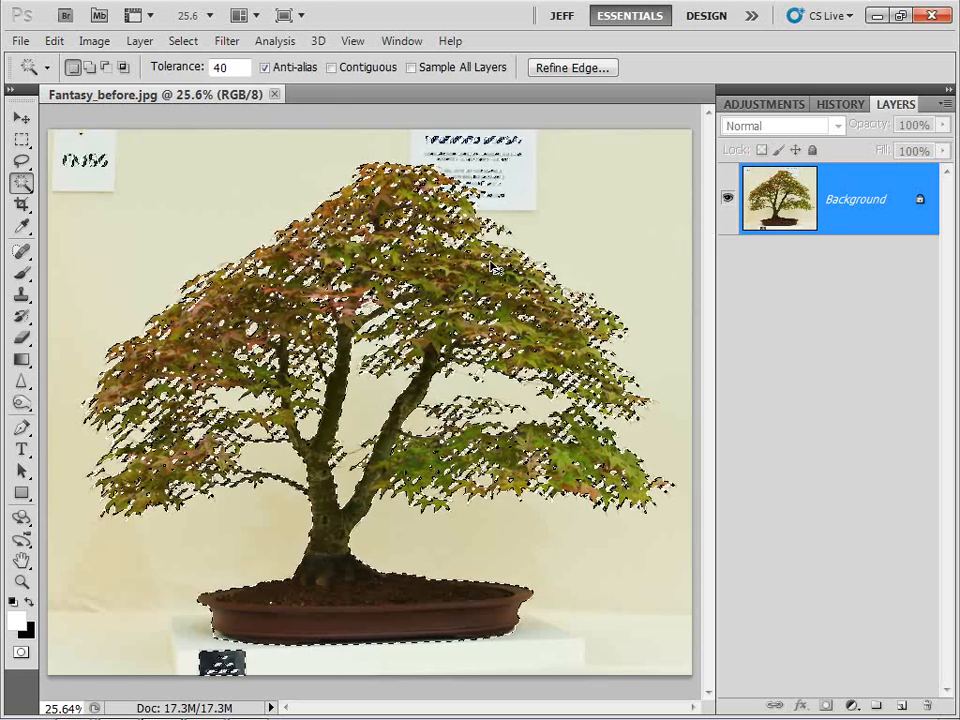
{"action": "key", "text": "ctrl+j"}
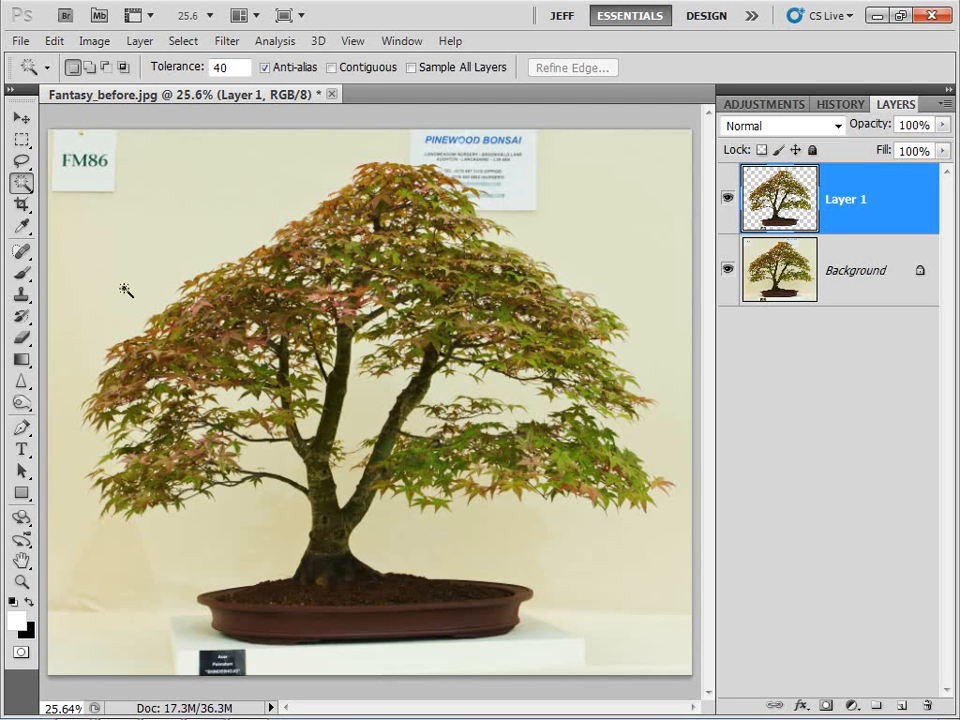
Switch to Bridge and inspect the tree's trunk and branches in Fantasy_Landscape_After.psd at 100% magnification.
{"action": "left_click", "coordinate": [205, 709]}
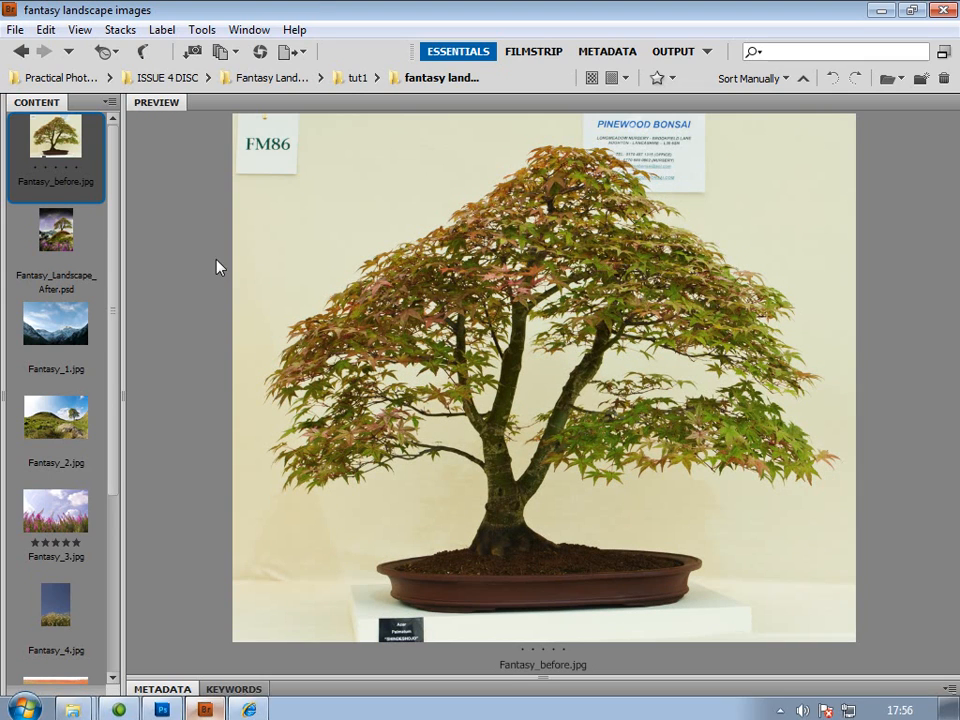
{"action": "left_click", "coordinate": [58, 235]}
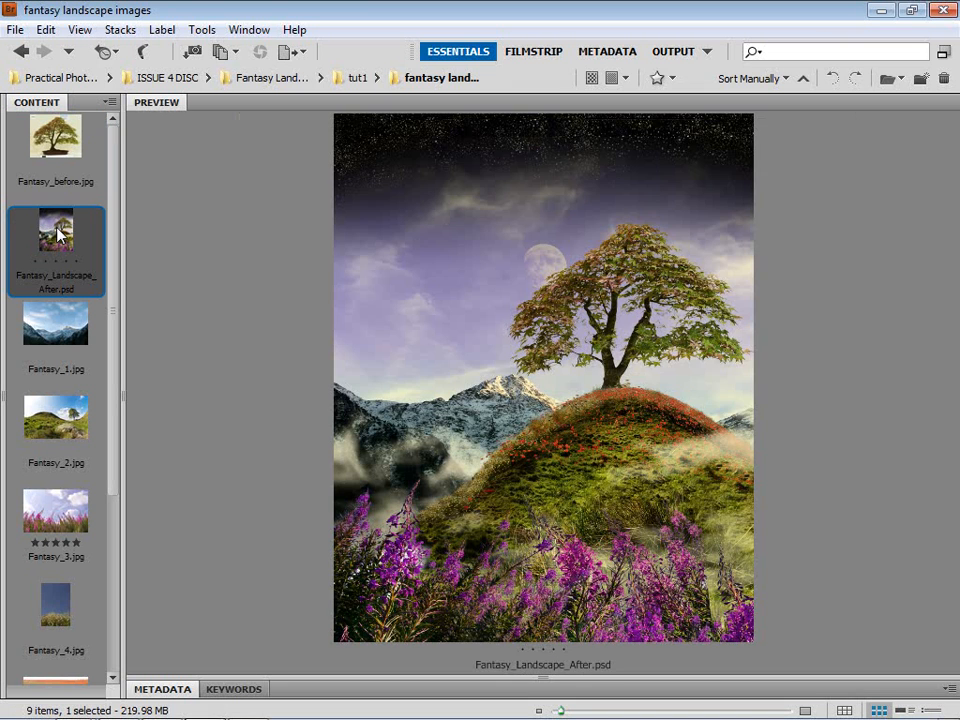
{"action": "left_click", "coordinate": [580, 329]}
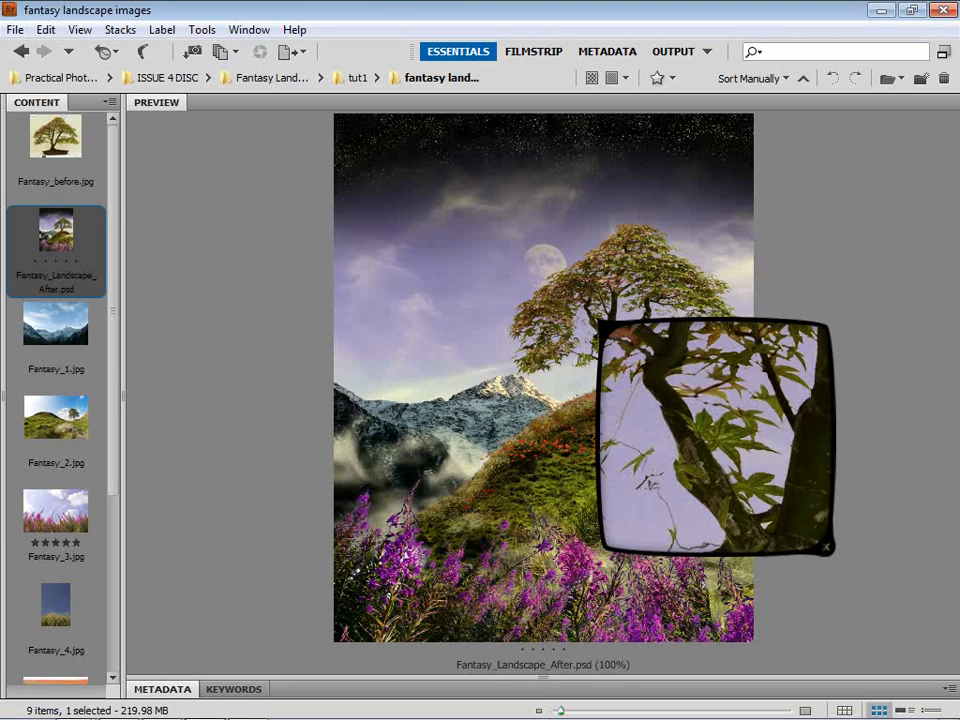
{"action": "mouse_move", "coordinate": [600, 322]}
{"action": "left_mouse_down"}
{"action": "mouse_move", "coordinate": [600, 343]}
{"action": "mouse_move", "coordinate": [585, 343]}
{"action": "mouse_move", "coordinate": [595, 354]}
{"action": "mouse_move", "coordinate": [585, 326]}
{"action": "mouse_move", "coordinate": [602, 326]}
{"action": "mouse_move", "coordinate": [660, 369]}
{"action": "mouse_move", "coordinate": [658, 337]}
{"action": "mouse_move", "coordinate": [671, 316]}
{"action": "mouse_move", "coordinate": [647, 339]}
{"action": "mouse_move", "coordinate": [592, 338]}
{"action": "left_mouse_up"}
{"action": "left_click", "coordinate": [668, 429]}
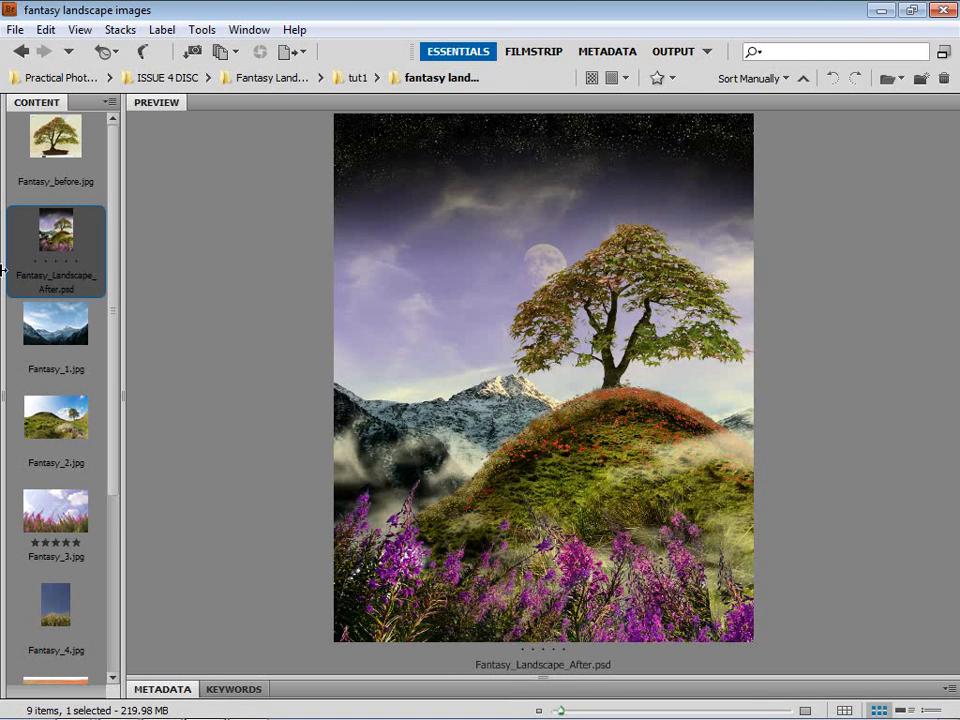
Find the wedding couple photo Fantasy_6.jpg and open it in Photoshop.
{"action": "scroll", "coordinate": [75, 262], "scroll_direction": "down", "scroll_amount": 5}
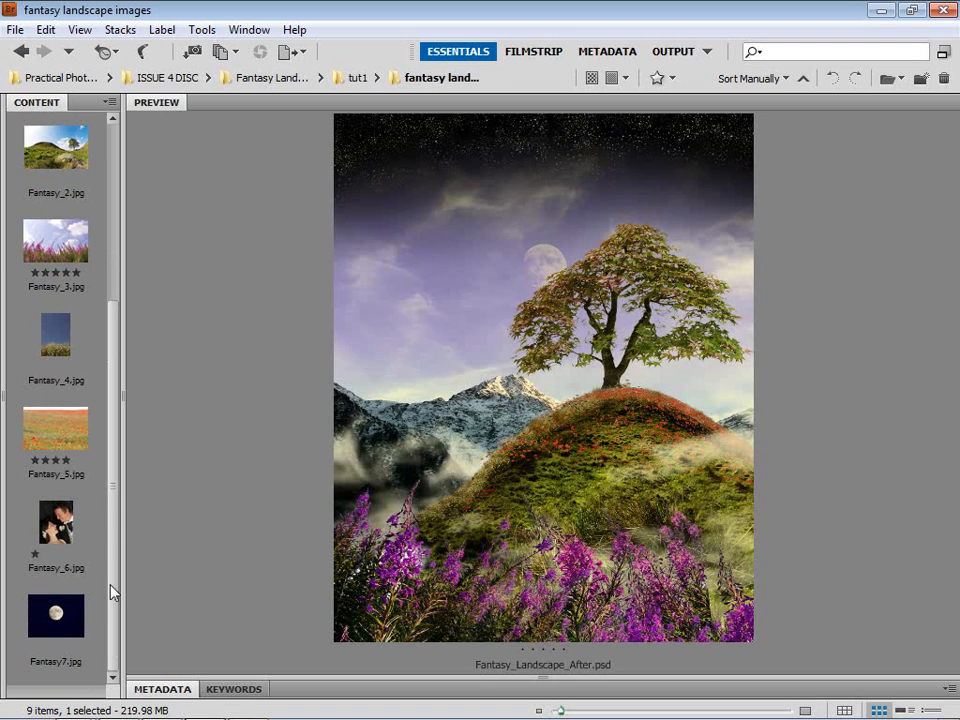
{"action": "left_click", "coordinate": [56, 528]}
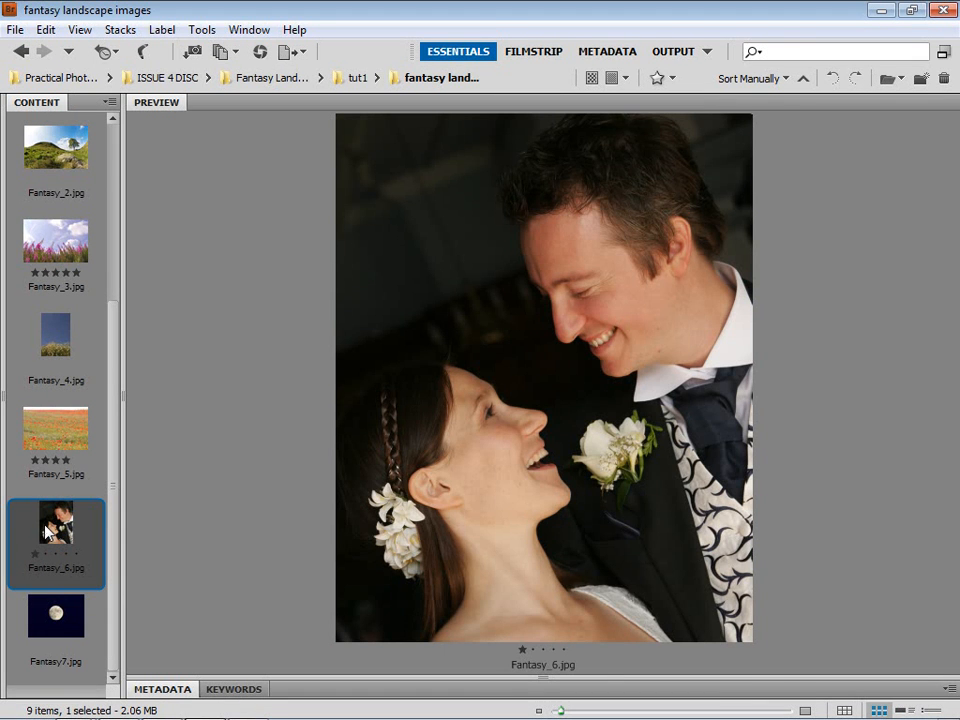
{"action": "double_click", "coordinate": [47, 533]}
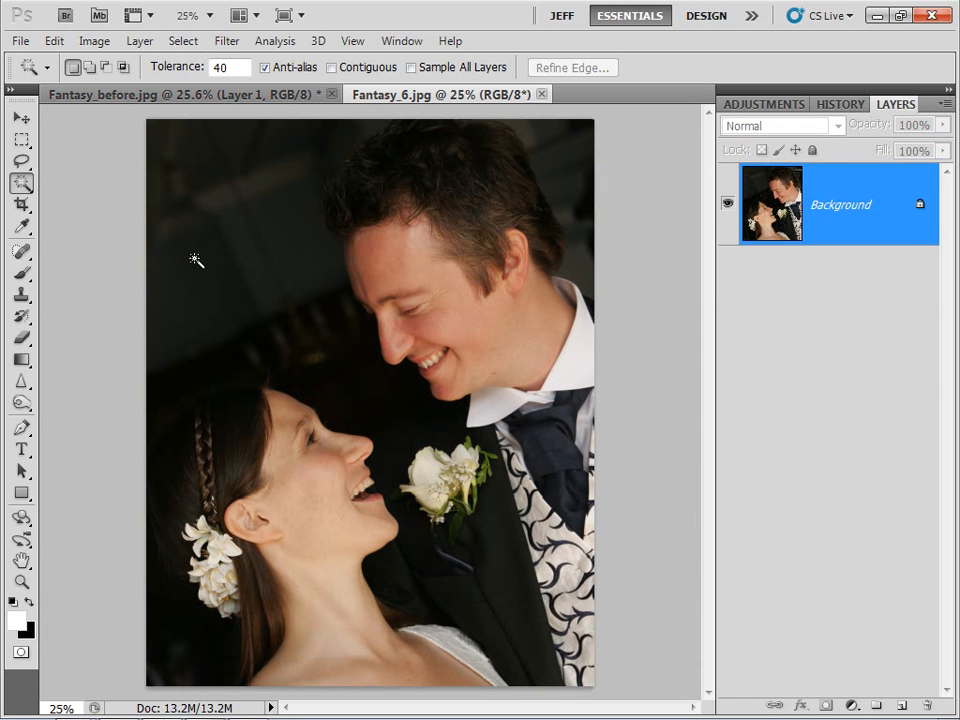
Lasso loosely around the bride's head and shoulders and move the selection into the Fantasy_before.jpg document.
{"action": "left_click", "coordinate": [21, 161]}
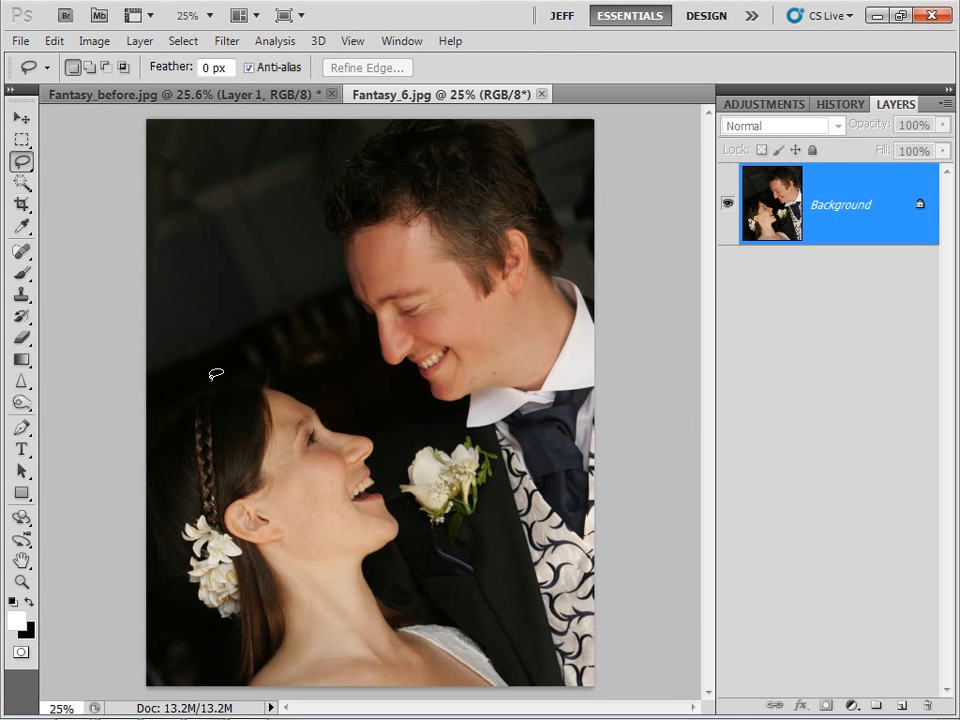
{"action": "mouse_move", "coordinate": [216, 374]}
{"action": "left_mouse_down"}
{"action": "mouse_move", "coordinate": [104, 474]}
{"action": "mouse_move", "coordinate": [119, 604]}
{"action": "mouse_move", "coordinate": [295, 715]}
{"action": "mouse_move", "coordinate": [433, 717]}
{"action": "mouse_move", "coordinate": [473, 600]}
{"action": "mouse_move", "coordinate": [395, 571]}
{"action": "mouse_move", "coordinate": [389, 554]}
{"action": "mouse_move", "coordinate": [405, 544]}
{"action": "mouse_move", "coordinate": [394, 496]}
{"action": "left_mouse_up"}
{"action": "mouse_move", "coordinate": [388, 433]}
{"action": "left_mouse_down"}
{"action": "mouse_move", "coordinate": [279, 360]}
{"action": "mouse_move", "coordinate": [220, 370]}
{"action": "left_mouse_up"}
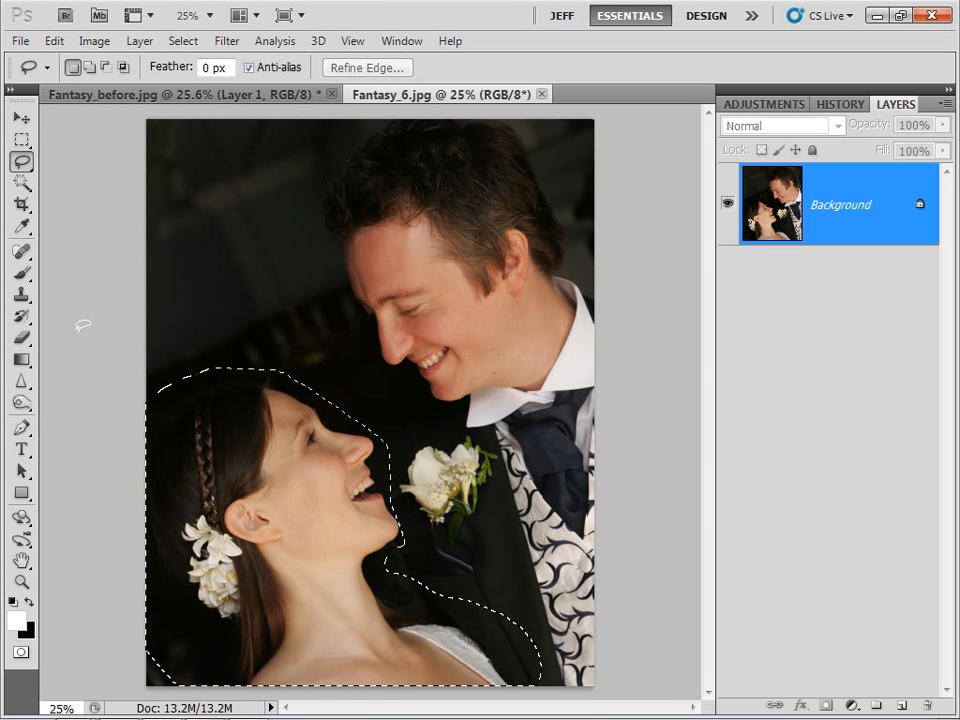
{"action": "left_click", "coordinate": [21, 119]}
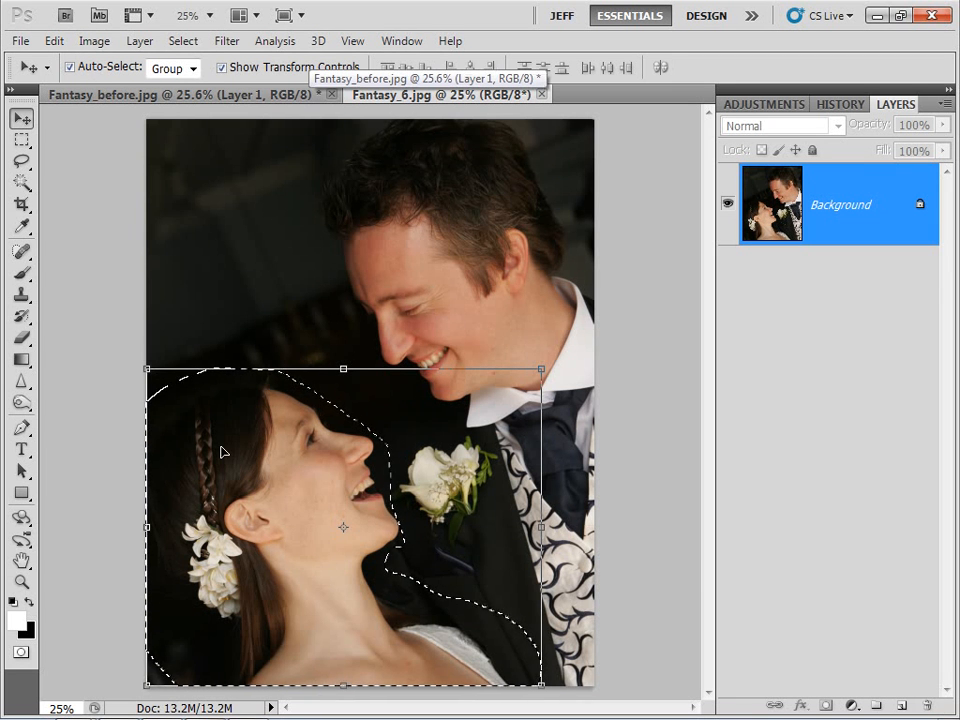
{"action": "left_click_drag", "start_coordinate": [285, 489], "coordinate": [245, 380]}
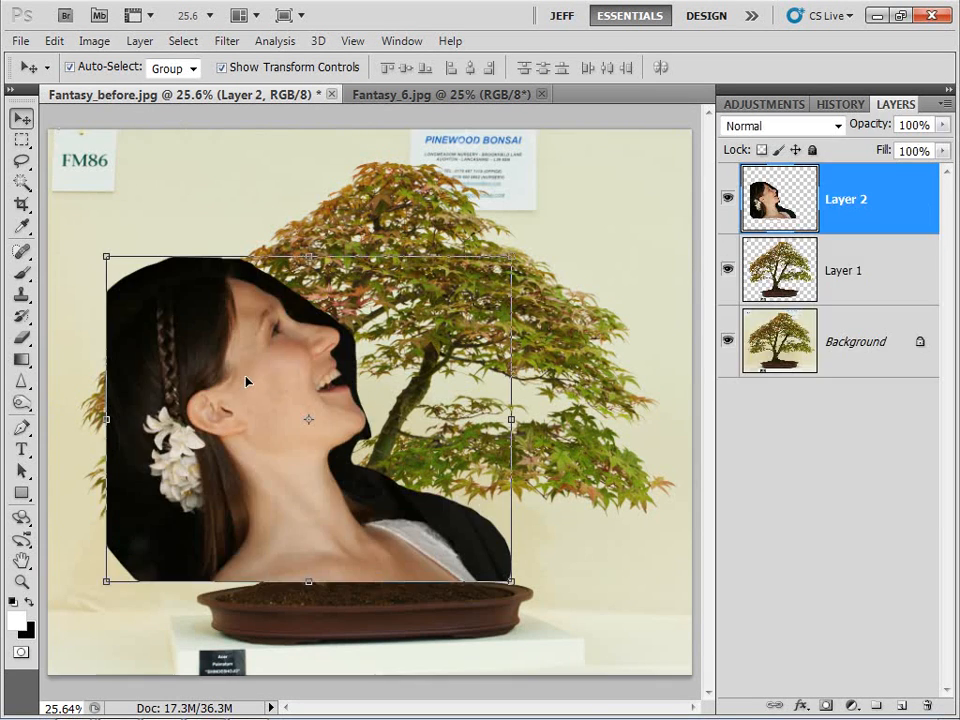
Scale the bride layer to about 60%, rotate it about 27°, and place it against the left side of the tree trunk.
{"action": "left_click", "coordinate": [510, 257]}
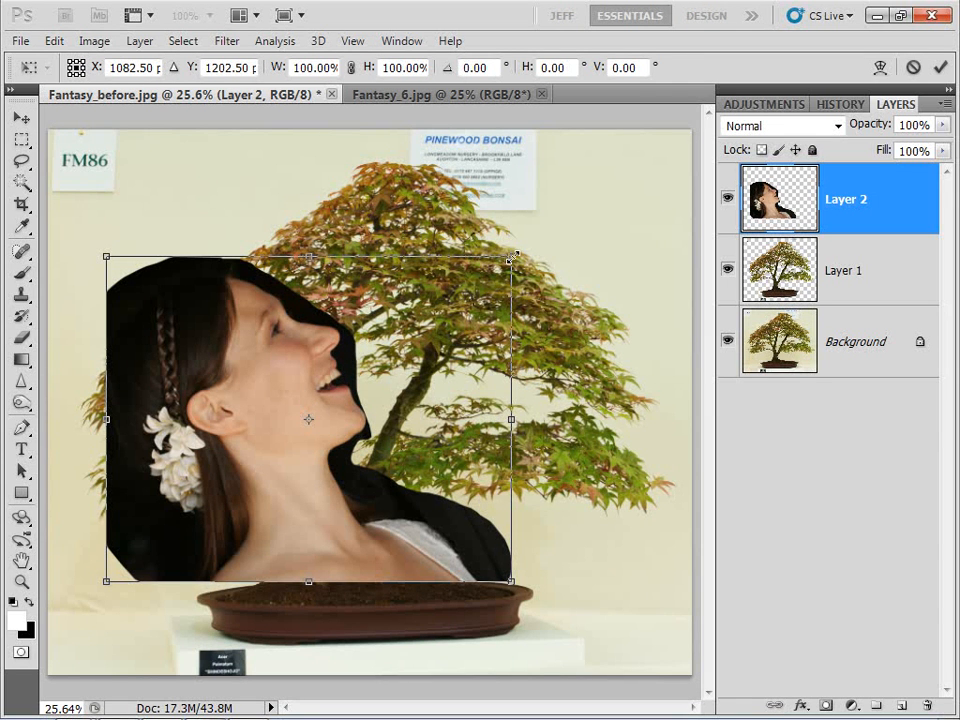
{"action": "left_click_drag", "start_coordinate": [510, 255], "coordinate": [364, 373]}
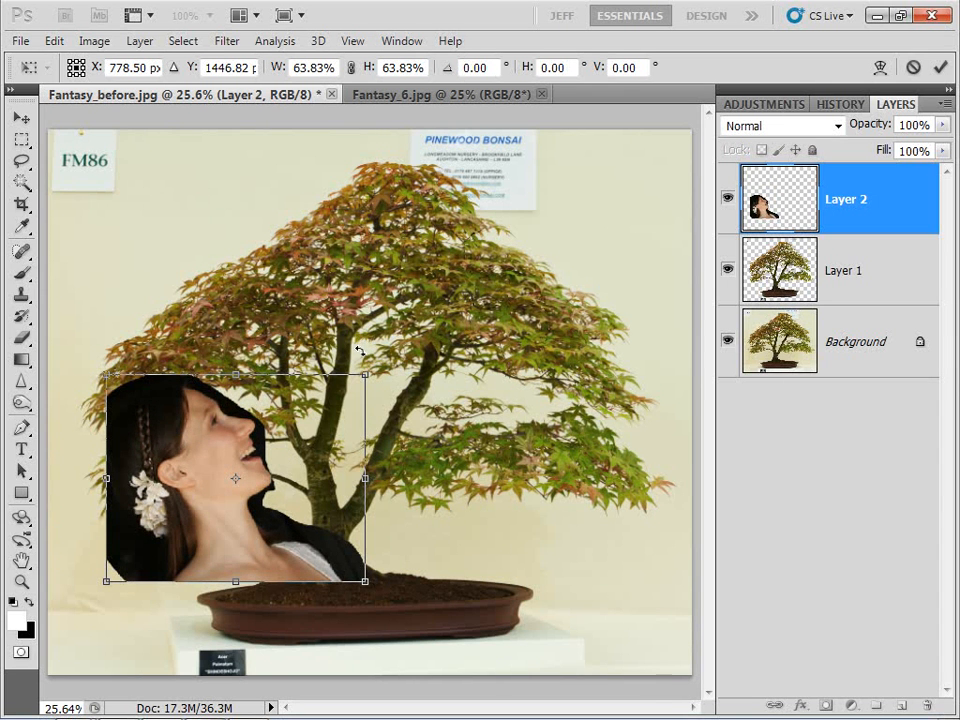
{"action": "left_click_drag", "start_coordinate": [360, 347], "coordinate": [376, 428]}
{"action": "left_click_drag", "start_coordinate": [205, 413], "coordinate": [239, 410]}
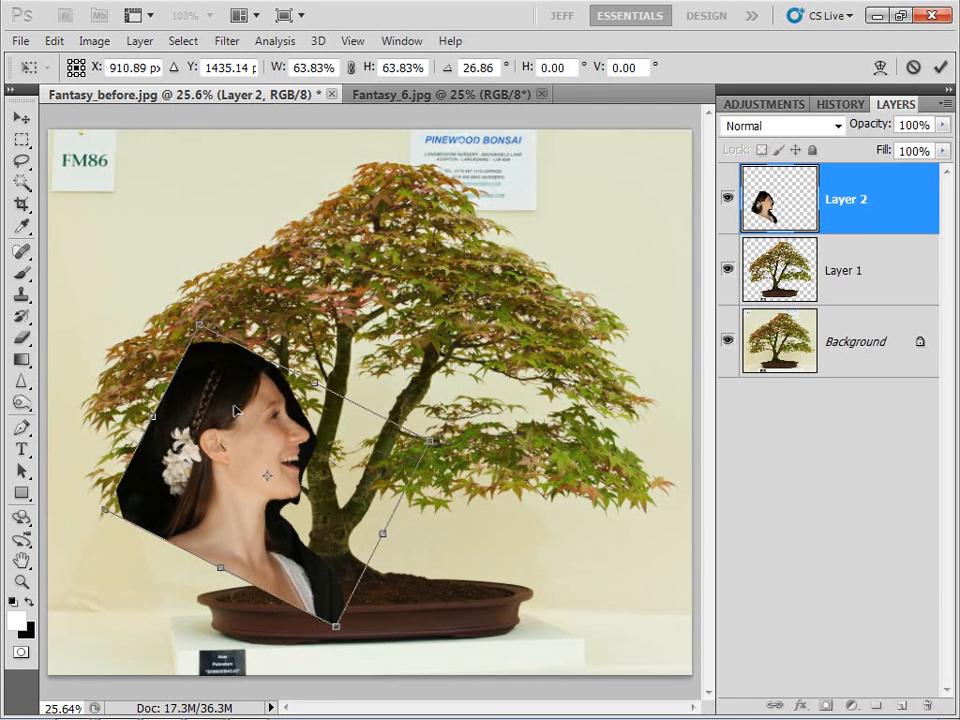
{"action": "mouse_move", "coordinate": [199, 322]}
{"action": "left_mouse_down"}
{"action": "mouse_move", "coordinate": [200, 340]}
{"action": "mouse_move", "coordinate": [189, 316]}
{"action": "left_mouse_up"}
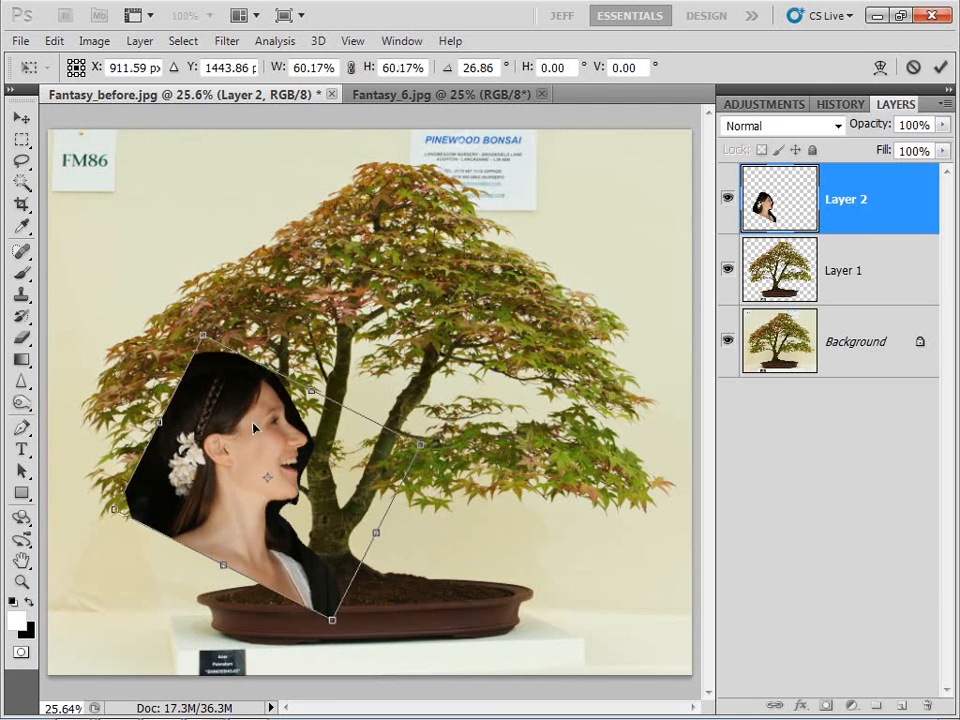
{"action": "key", "text": "Return"}
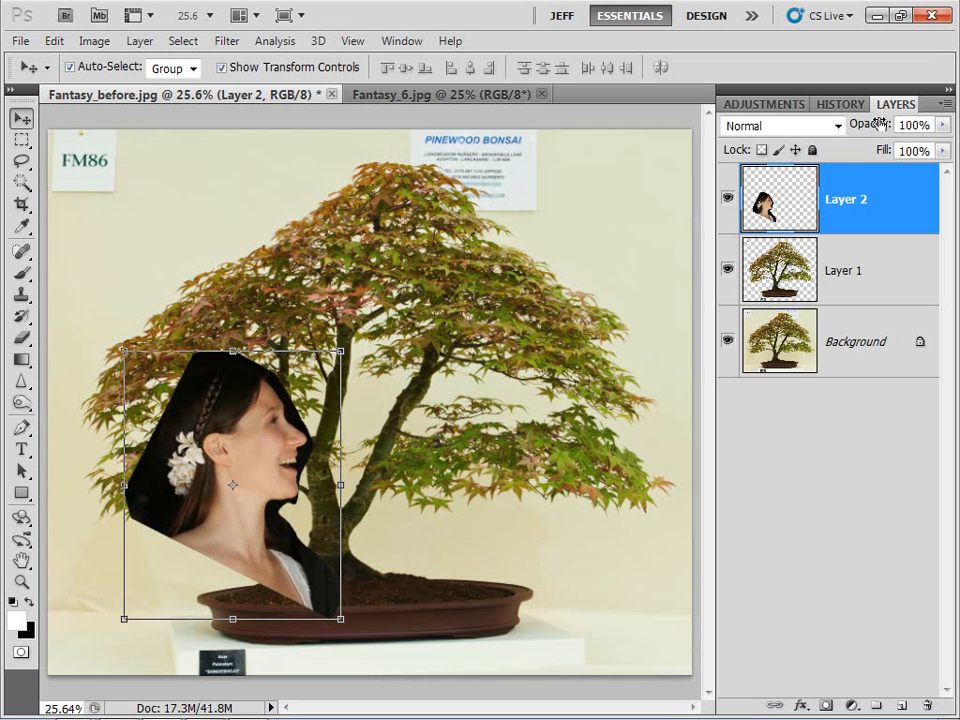
Lower the bride layer's opacity to 61% and rename the layer girl.
{"action": "left_click_drag", "start_coordinate": [872, 124], "coordinate": [846, 133]}
{"action": "double_click", "coordinate": [846, 200]}
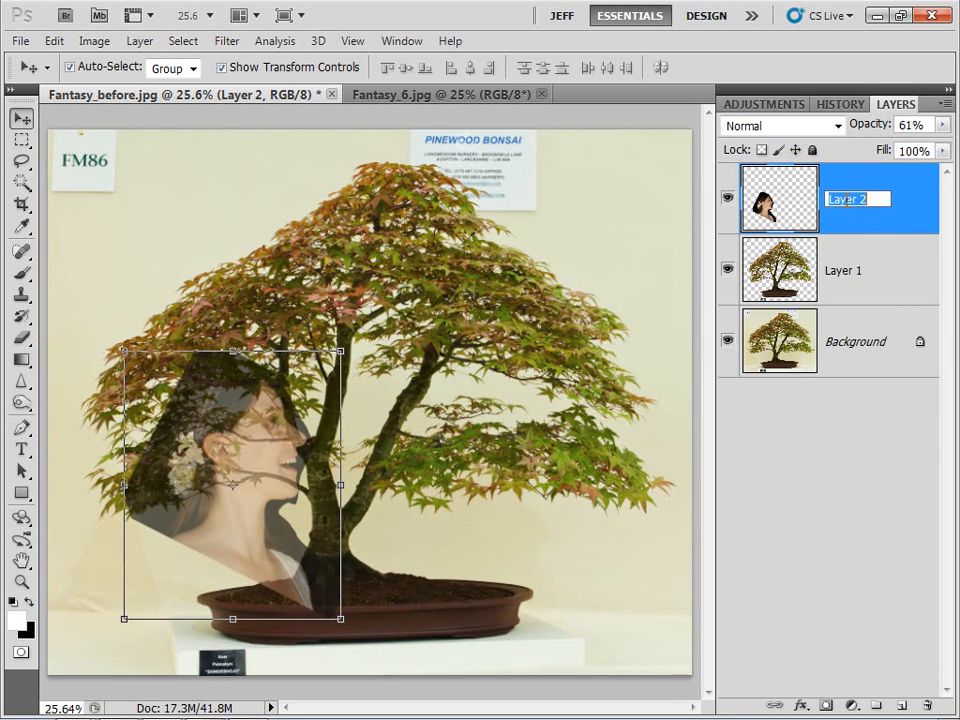
{"action": "type", "text": "girl"}
{"action": "key", "text": "Return"}
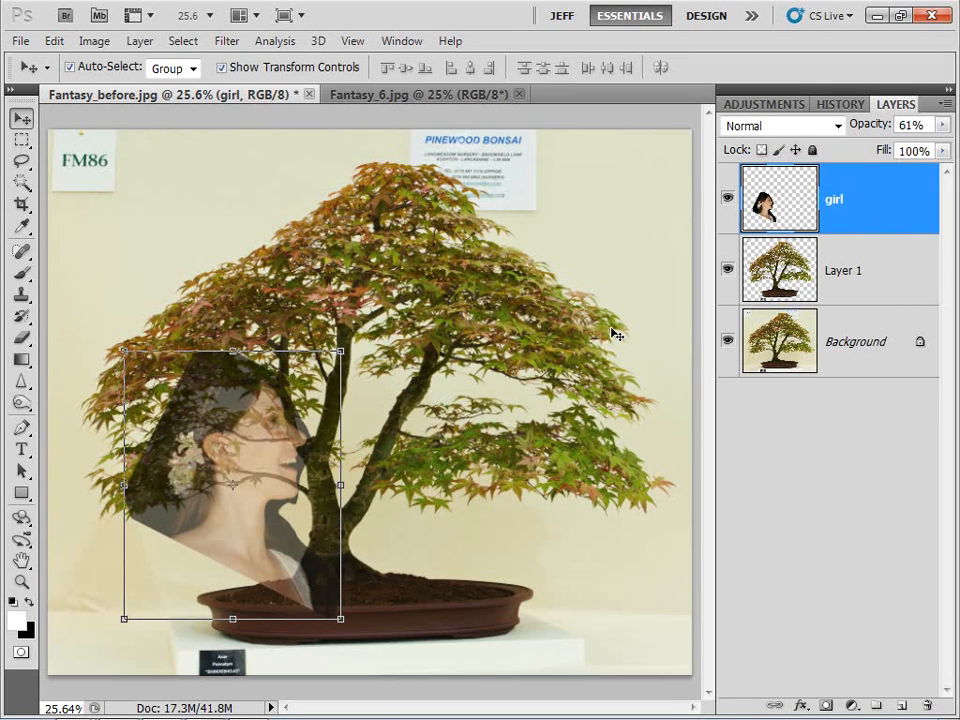
Rename the cut-out tree layer tree faces and delete the Background layer.
{"action": "double_click", "coordinate": [845, 270]}
{"action": "type", "text": "tre"}
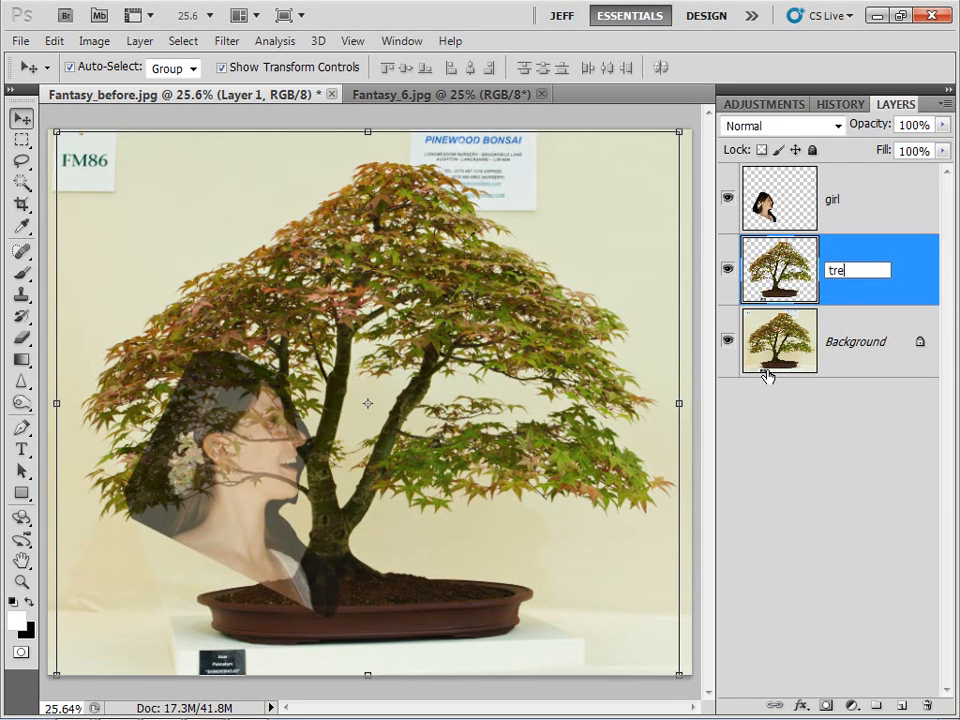
{"action": "type", "text": "e faces"}
{"action": "key", "text": "Return"}
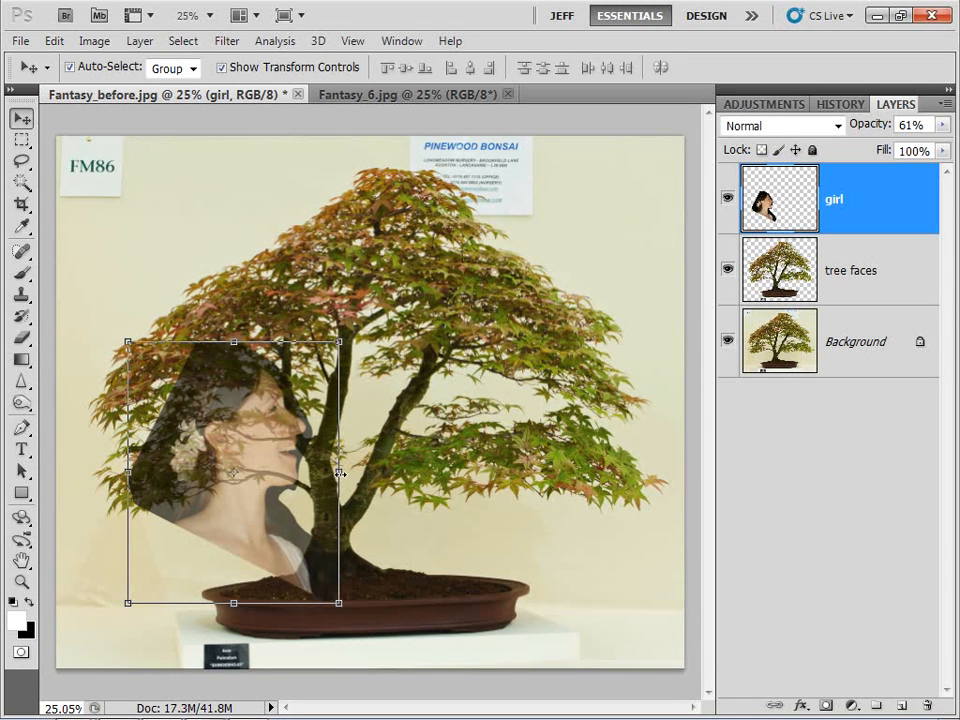
{"action": "left_click_drag", "start_coordinate": [855, 341], "coordinate": [927, 706]}
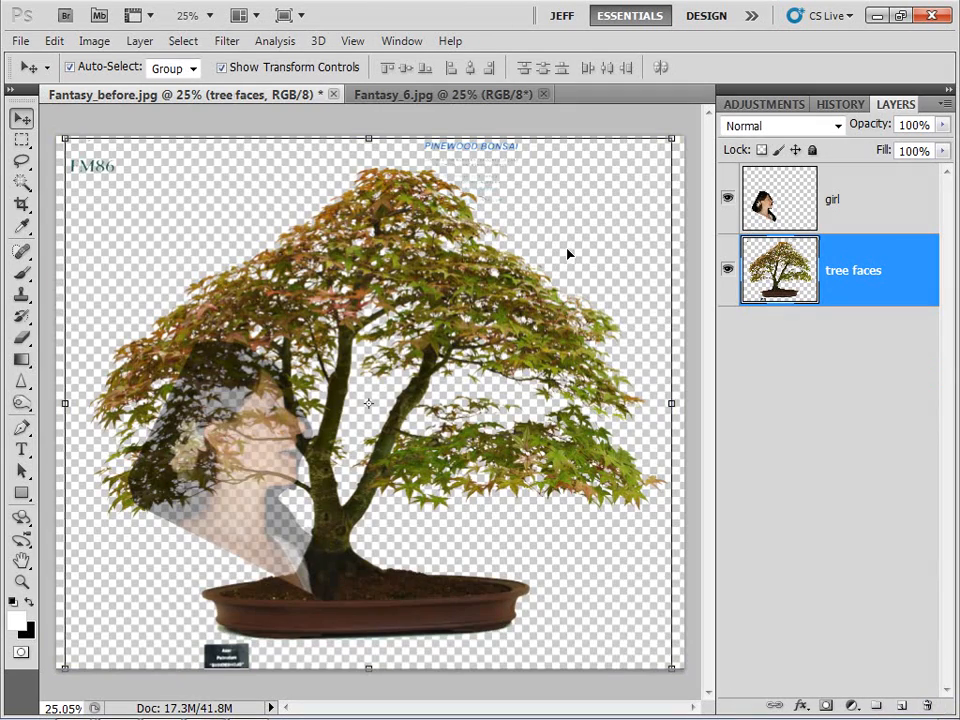
Open the tree faces layer in the Liquify filter.
{"action": "key", "text": "ctrl+plus"}
{"action": "key", "text": "ctrl+plus"}
{"action": "key", "text": "ctrl+plus"}
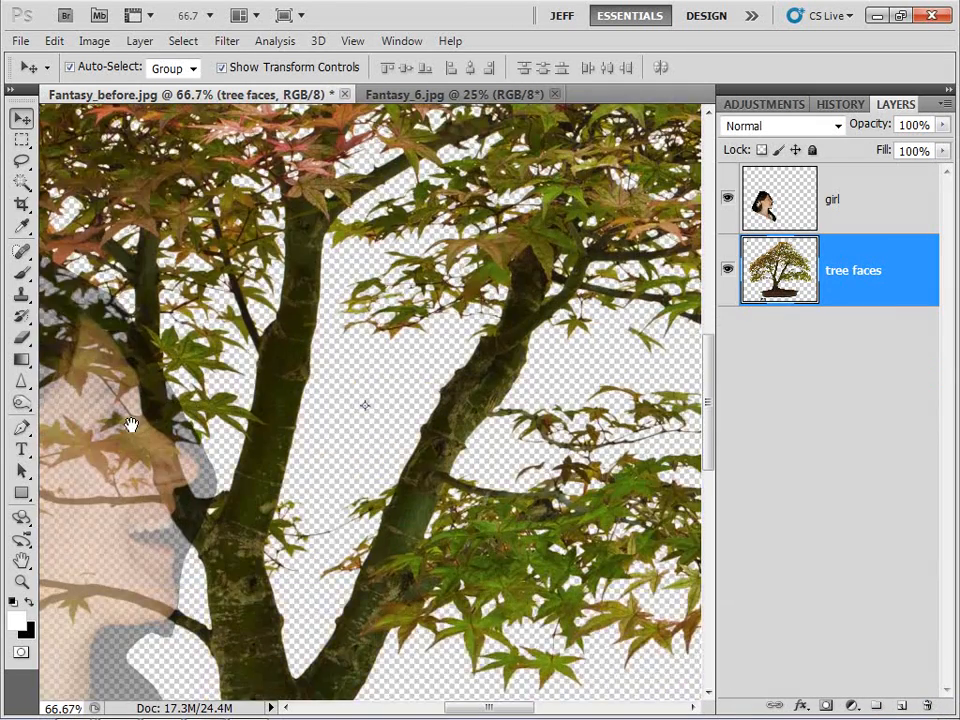
{"action": "left_click_drag", "start_coordinate": [131, 422], "coordinate": [295, 385]}
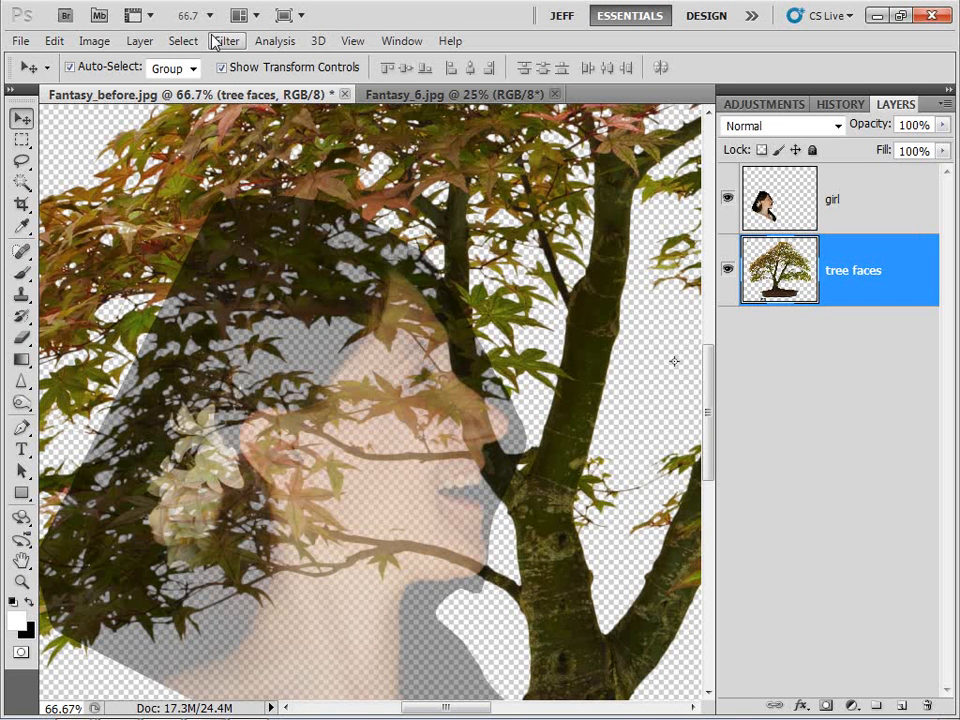
{"action": "left_click", "coordinate": [218, 42]}
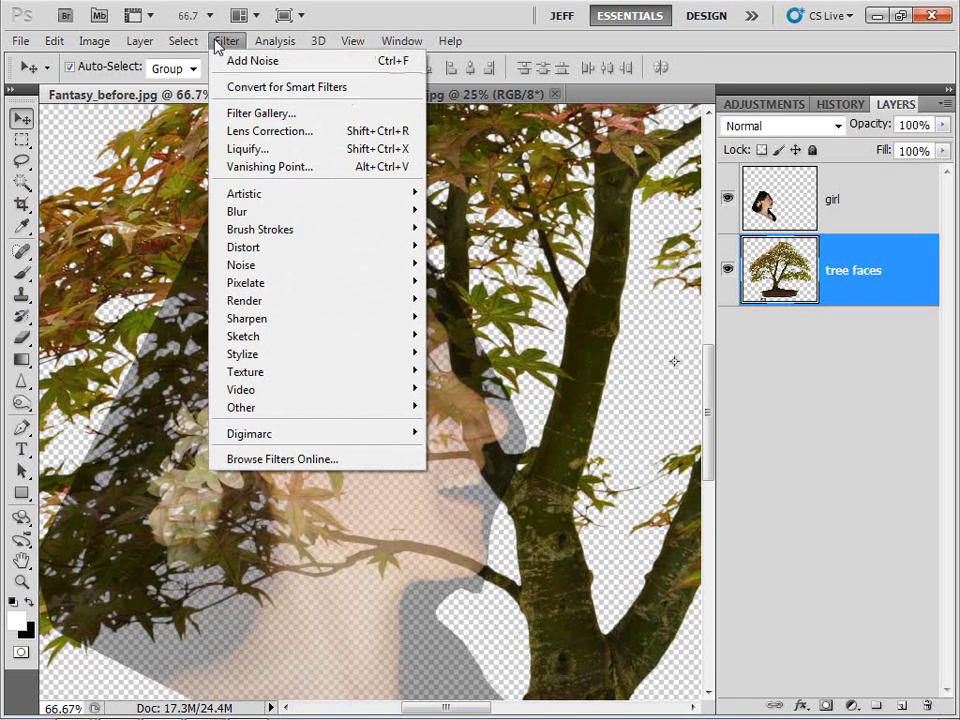
{"action": "left_click", "coordinate": [270, 150]}
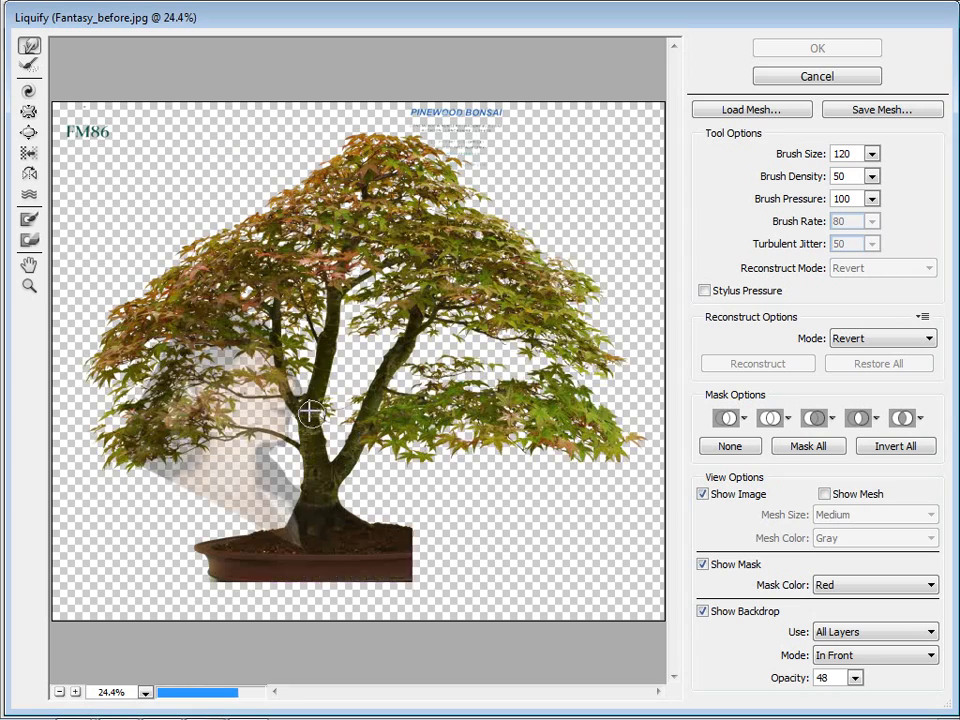
Set the Liquify backdrop to the girl layer at 50 opacity, working around the face at 66.7% magnification.
{"action": "key", "text": "ctrl+plus"}
{"action": "key", "text": "ctrl+plus"}
{"action": "key", "text": "ctrl+plus"}
{"action": "key", "text": "ctrl+plus"}
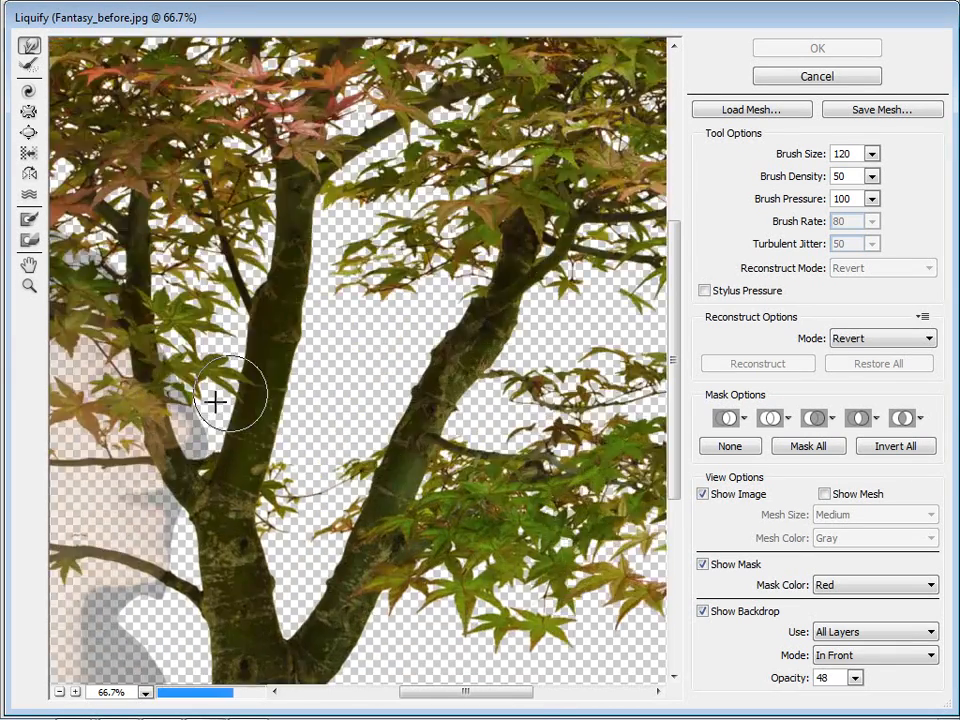
{"action": "left_click_drag", "start_coordinate": [214, 399], "coordinate": [603, 326]}
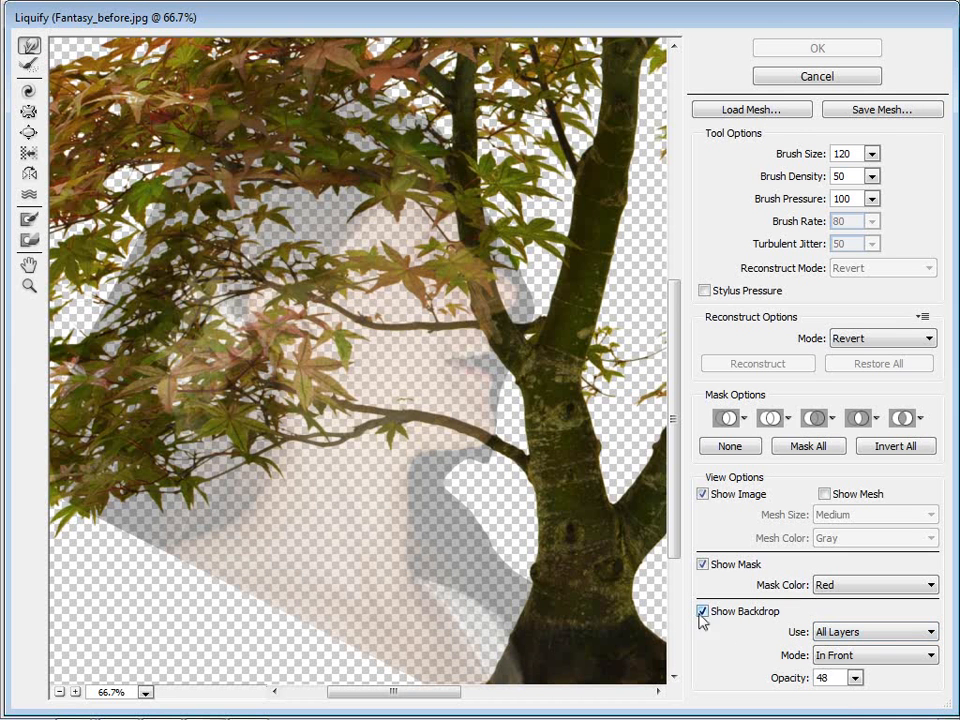
{"action": "left_click", "coordinate": [825, 632]}
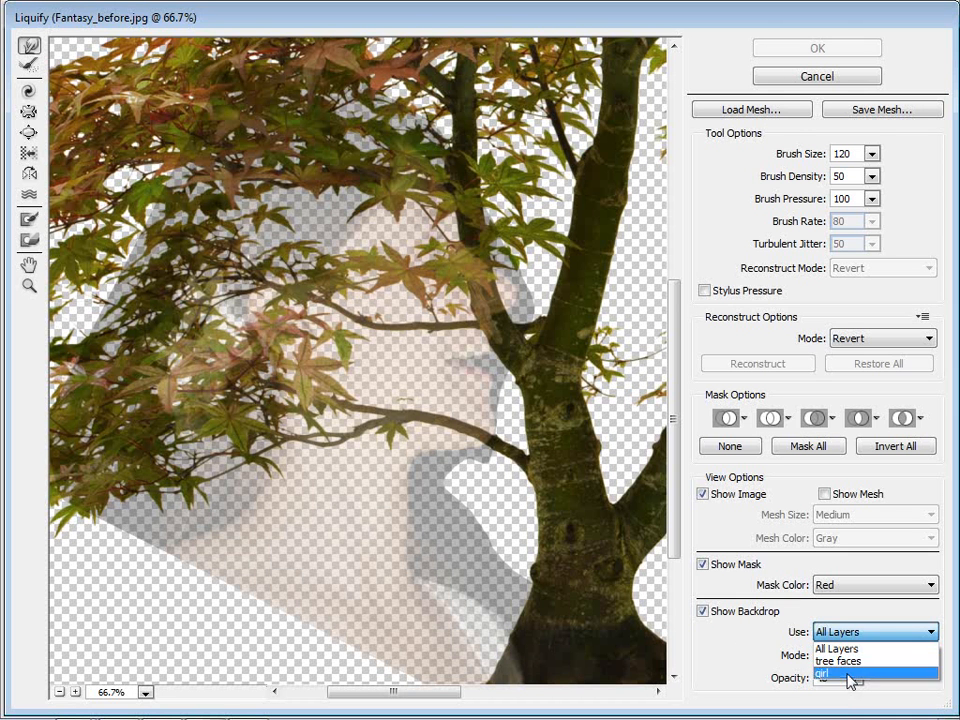
{"action": "left_click", "coordinate": [828, 674]}
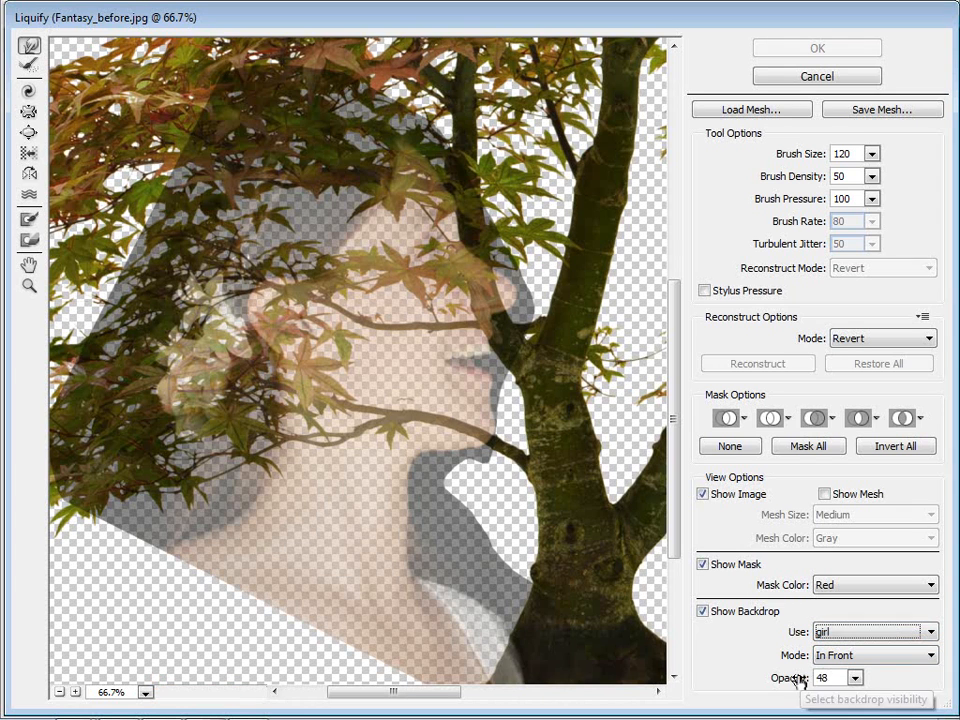
{"action": "left_click_drag", "start_coordinate": [803, 680], "coordinate": [800, 679]}
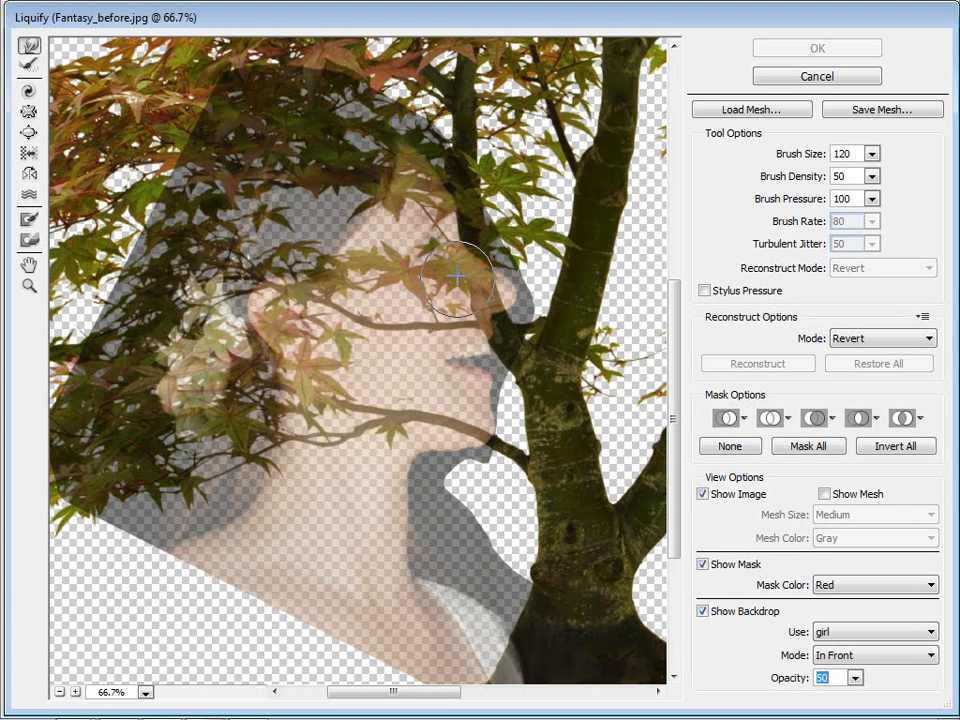
Forward-warp the trunk edge and lower branch with a 120 brush to follow the woman's forehead, nose, lips and chin, and apply Liquify.
{"action": "mouse_move", "coordinate": [456, 276]}
{"action": "left_mouse_down"}
{"action": "mouse_move", "coordinate": [482, 257]}
{"action": "mouse_move", "coordinate": [493, 260]}
{"action": "mouse_move", "coordinate": [492, 306]}
{"action": "left_mouse_up"}
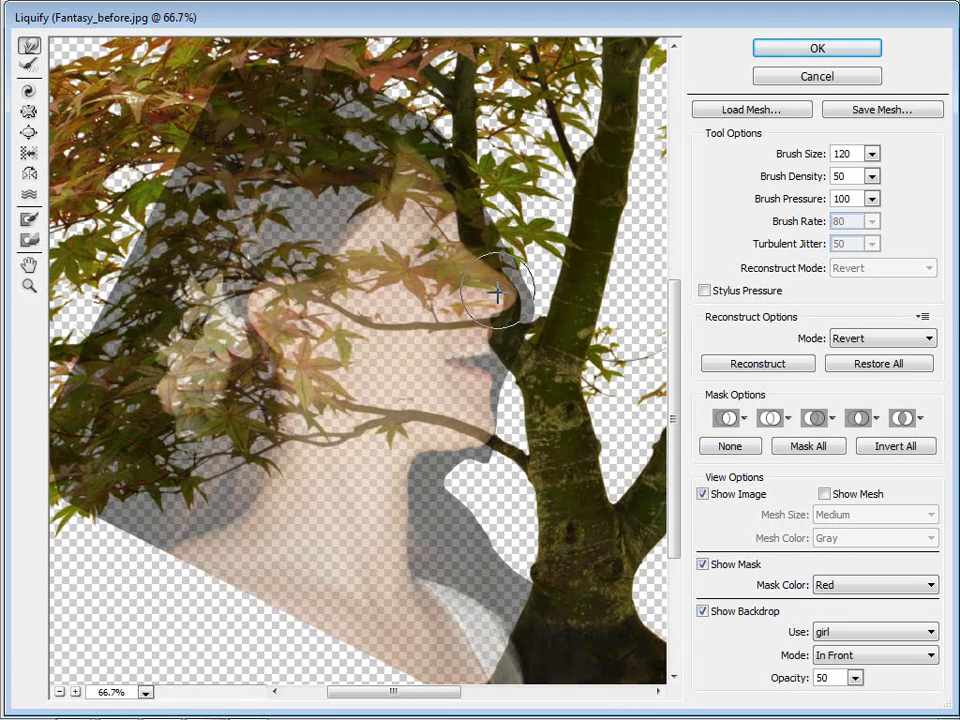
{"action": "mouse_move", "coordinate": [477, 249]}
{"action": "left_mouse_down"}
{"action": "mouse_move", "coordinate": [509, 296]}
{"action": "mouse_move", "coordinate": [522, 294]}
{"action": "mouse_move", "coordinate": [514, 313]}
{"action": "mouse_move", "coordinate": [526, 311]}
{"action": "mouse_move", "coordinate": [509, 272]}
{"action": "mouse_move", "coordinate": [486, 268]}
{"action": "mouse_move", "coordinate": [486, 258]}
{"action": "mouse_move", "coordinate": [466, 272]}
{"action": "mouse_move", "coordinate": [463, 264]}
{"action": "mouse_move", "coordinate": [470, 286]}
{"action": "mouse_move", "coordinate": [466, 253]}
{"action": "mouse_move", "coordinate": [431, 232]}
{"action": "mouse_move", "coordinate": [448, 218]}
{"action": "mouse_move", "coordinate": [447, 230]}
{"action": "mouse_move", "coordinate": [452, 204]}
{"action": "left_mouse_up"}
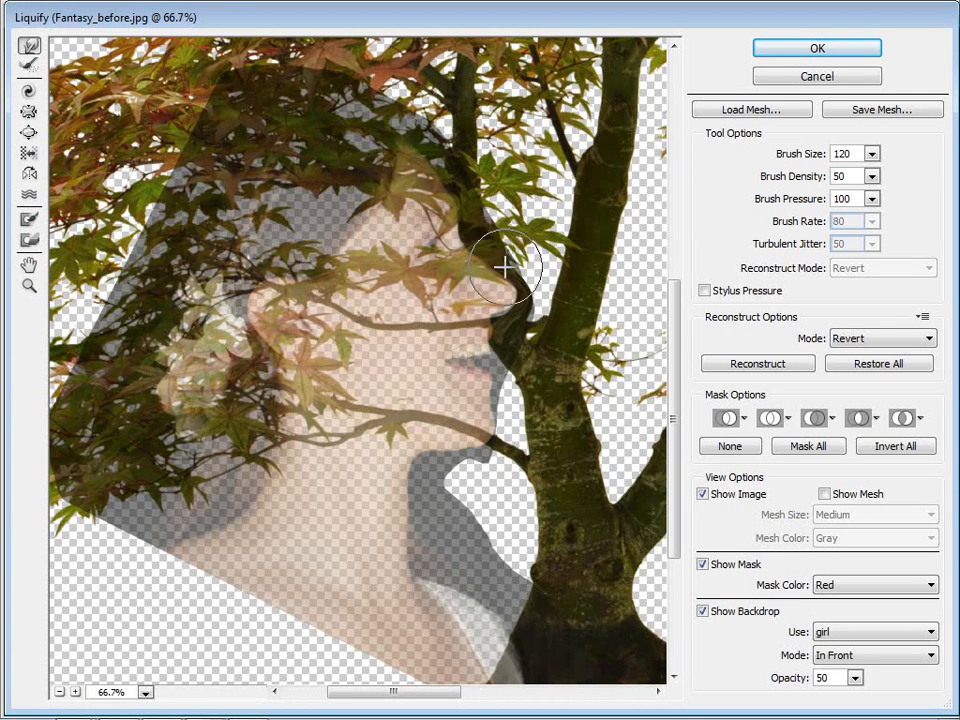
{"action": "mouse_move", "coordinate": [505, 267]}
{"action": "left_mouse_down"}
{"action": "mouse_move", "coordinate": [533, 285]}
{"action": "mouse_move", "coordinate": [539, 276]}
{"action": "mouse_move", "coordinate": [517, 273]}
{"action": "mouse_move", "coordinate": [503, 289]}
{"action": "mouse_move", "coordinate": [520, 291]}
{"action": "mouse_move", "coordinate": [524, 271]}
{"action": "mouse_move", "coordinate": [500, 253]}
{"action": "mouse_move", "coordinate": [521, 276]}
{"action": "mouse_move", "coordinate": [509, 287]}
{"action": "mouse_move", "coordinate": [493, 346]}
{"action": "left_mouse_up"}
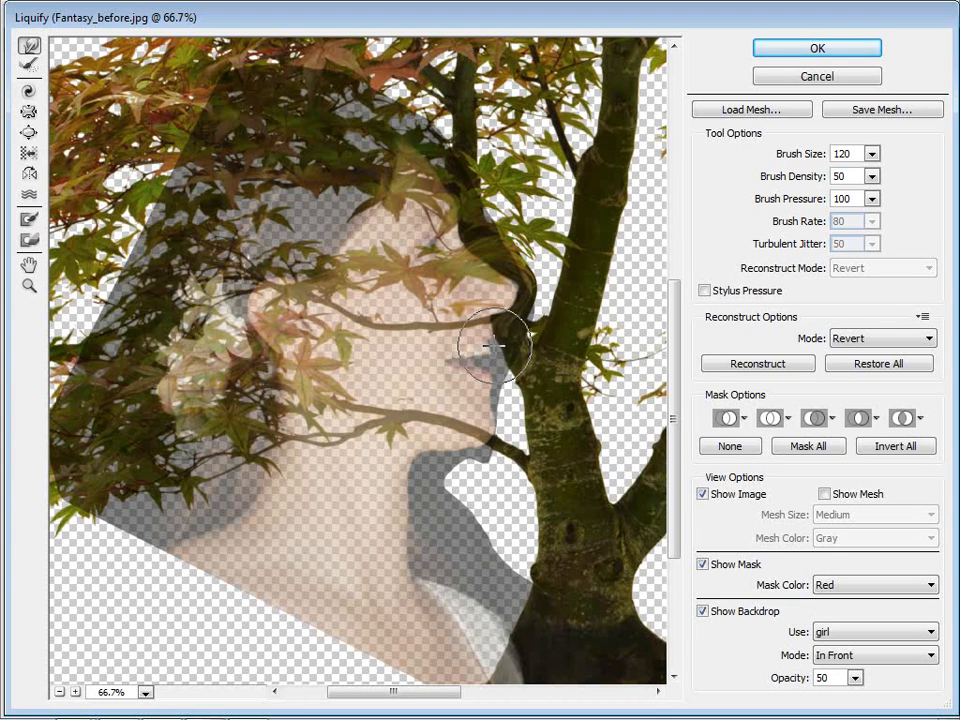
{"action": "mouse_move", "coordinate": [534, 381]}
{"action": "left_mouse_down"}
{"action": "mouse_move", "coordinate": [521, 384]}
{"action": "mouse_move", "coordinate": [516, 364]}
{"action": "mouse_move", "coordinate": [495, 358]}
{"action": "mouse_move", "coordinate": [508, 375]}
{"action": "mouse_move", "coordinate": [491, 386]}
{"action": "mouse_move", "coordinate": [491, 377]}
{"action": "mouse_move", "coordinate": [510, 414]}
{"action": "mouse_move", "coordinate": [491, 392]}
{"action": "mouse_move", "coordinate": [525, 418]}
{"action": "mouse_move", "coordinate": [538, 452]}
{"action": "mouse_move", "coordinate": [466, 412]}
{"action": "mouse_move", "coordinate": [461, 436]}
{"action": "mouse_move", "coordinate": [472, 420]}
{"action": "mouse_move", "coordinate": [485, 458]}
{"action": "mouse_move", "coordinate": [510, 443]}
{"action": "mouse_move", "coordinate": [493, 454]}
{"action": "mouse_move", "coordinate": [465, 415]}
{"action": "mouse_move", "coordinate": [457, 453]}
{"action": "mouse_move", "coordinate": [434, 409]}
{"action": "mouse_move", "coordinate": [427, 432]}
{"action": "mouse_move", "coordinate": [408, 445]}
{"action": "mouse_move", "coordinate": [414, 466]}
{"action": "mouse_move", "coordinate": [418, 441]}
{"action": "mouse_move", "coordinate": [441, 437]}
{"action": "mouse_move", "coordinate": [440, 426]}
{"action": "mouse_move", "coordinate": [458, 441]}
{"action": "mouse_move", "coordinate": [411, 443]}
{"action": "mouse_move", "coordinate": [392, 401]}
{"action": "mouse_move", "coordinate": [386, 435]}
{"action": "mouse_move", "coordinate": [406, 432]}
{"action": "mouse_move", "coordinate": [366, 407]}
{"action": "mouse_move", "coordinate": [384, 439]}
{"action": "mouse_move", "coordinate": [399, 429]}
{"action": "mouse_move", "coordinate": [381, 450]}
{"action": "mouse_move", "coordinate": [393, 437]}
{"action": "left_mouse_up"}
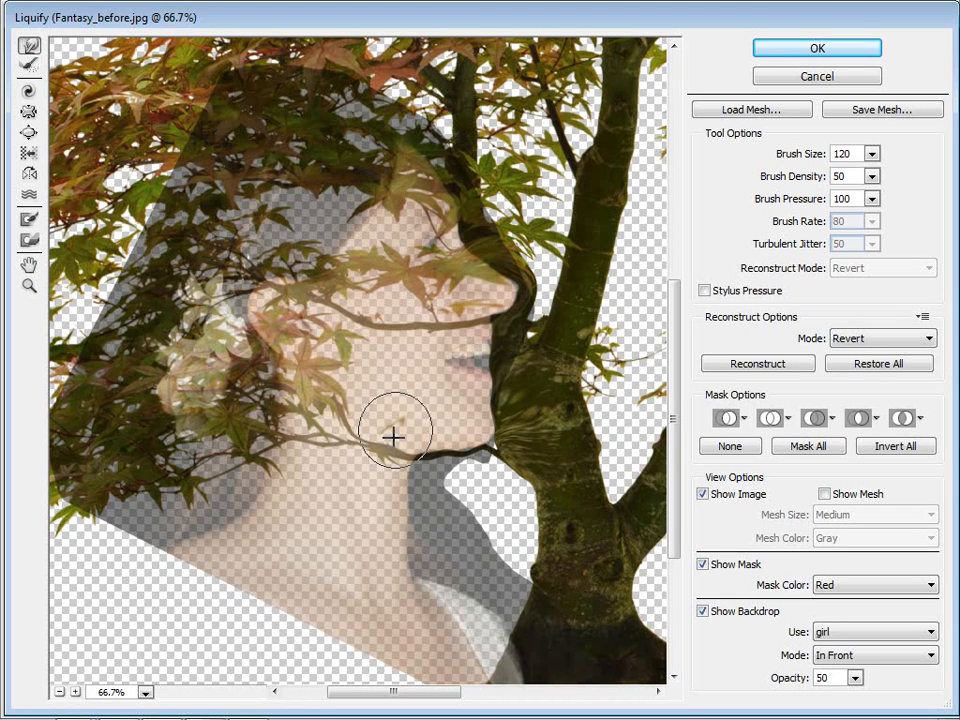
{"action": "left_click", "coordinate": [768, 52]}
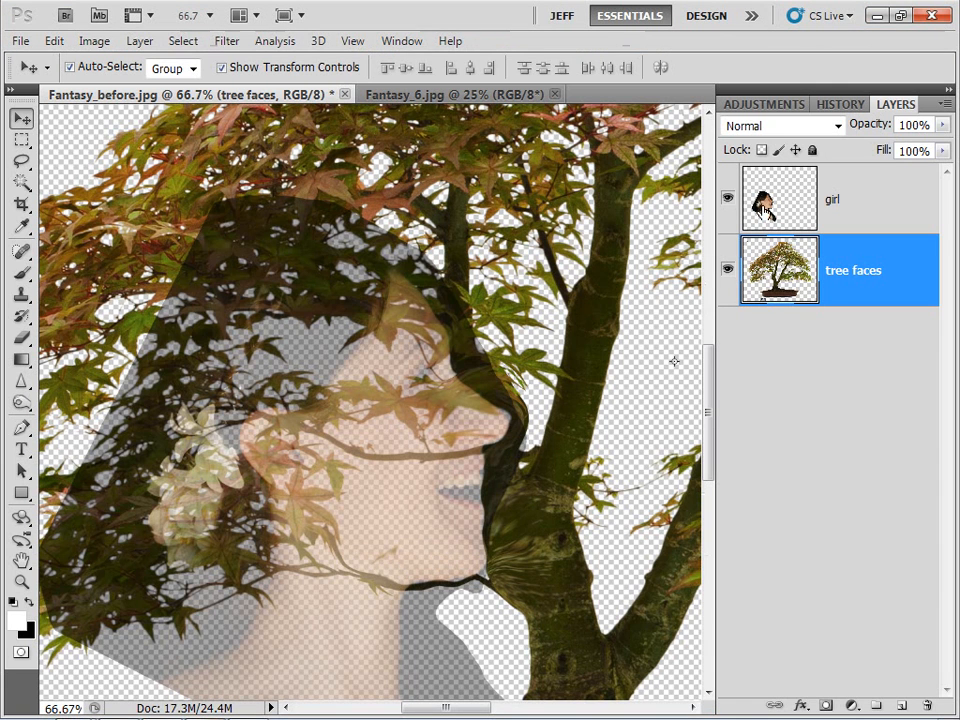
Compare the warped trunk with the face by switching the girl layer's visibility off and on.
{"action": "left_click", "coordinate": [728, 201]}
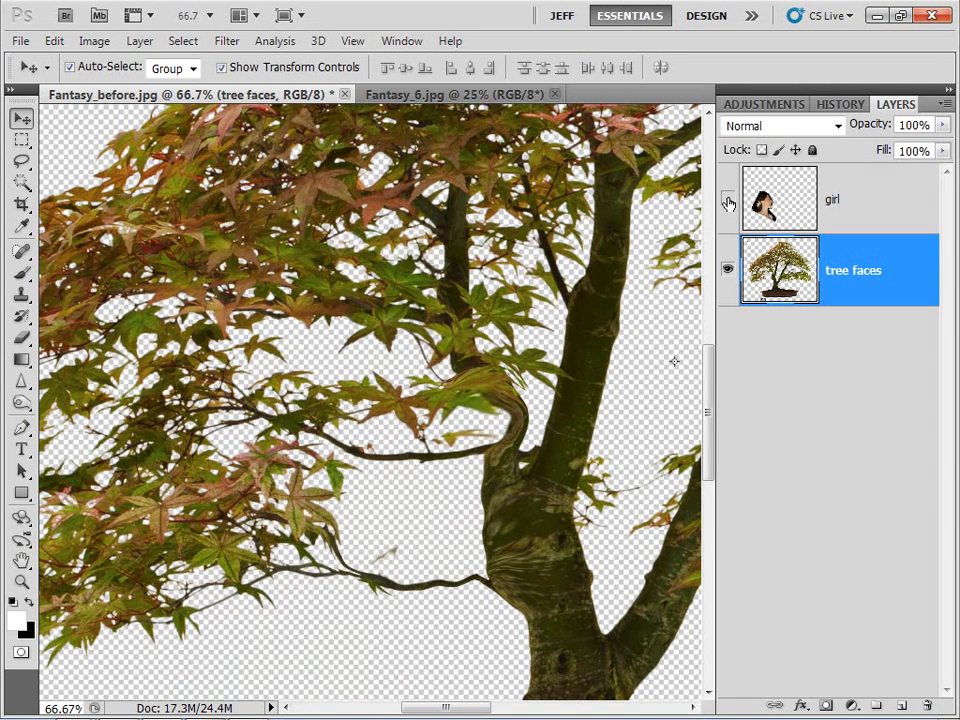
{"action": "left_click", "coordinate": [728, 201]}
{"action": "left_click", "coordinate": [728, 201]}
{"action": "left_click", "coordinate": [728, 201]}
{"action": "left_click", "coordinate": [728, 201]}
{"action": "left_click", "coordinate": [728, 201]}
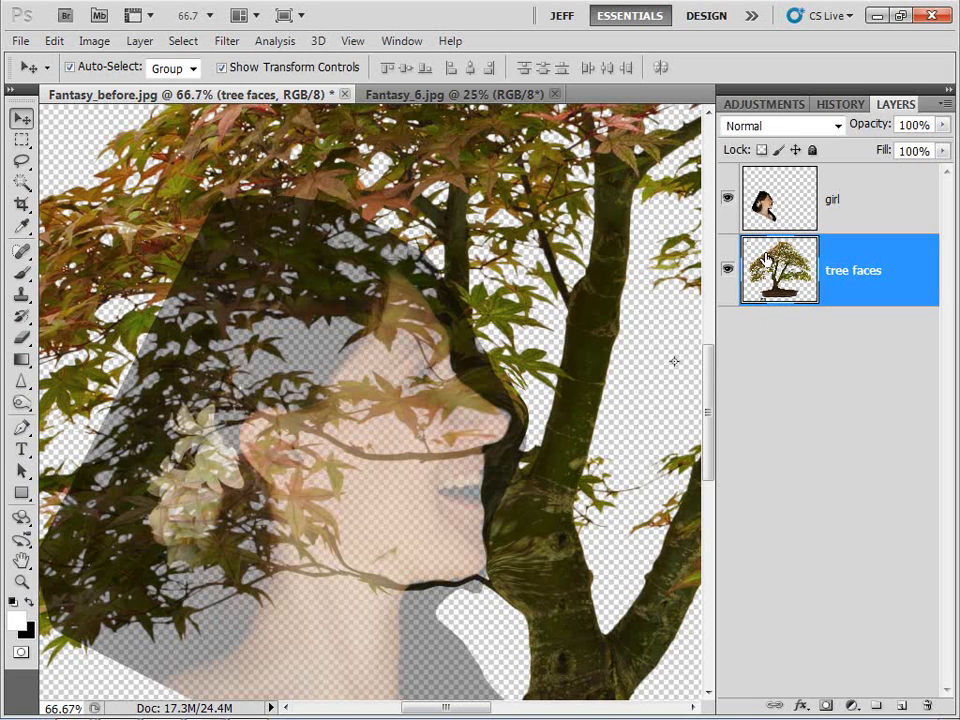
{"action": "left_click", "coordinate": [728, 201]}
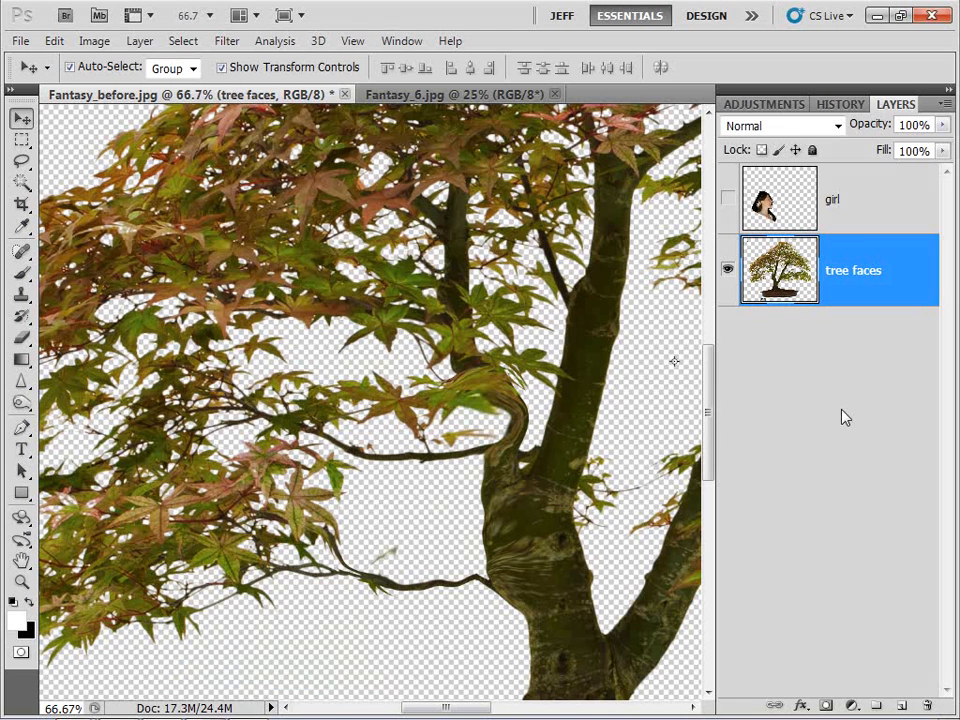
Add a layer mask to the tree faces layer, show the girl layer, and set a black brush to size 50 and 100% opacity.
{"action": "left_click", "coordinate": [828, 706]}
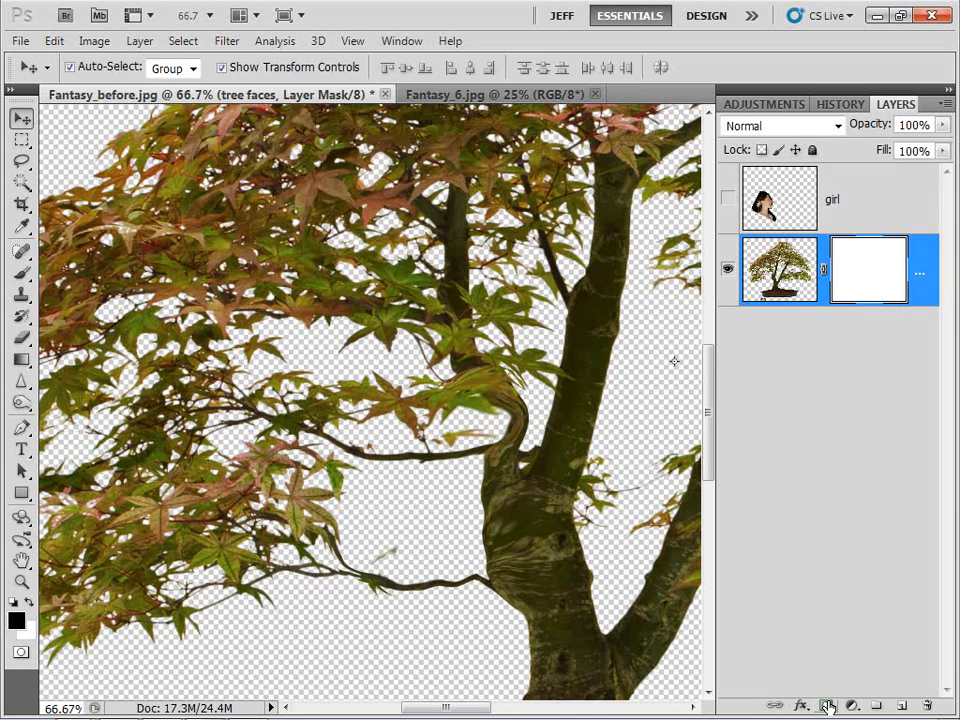
{"action": "left_click", "coordinate": [728, 201]}
{"action": "key", "text": "b"}
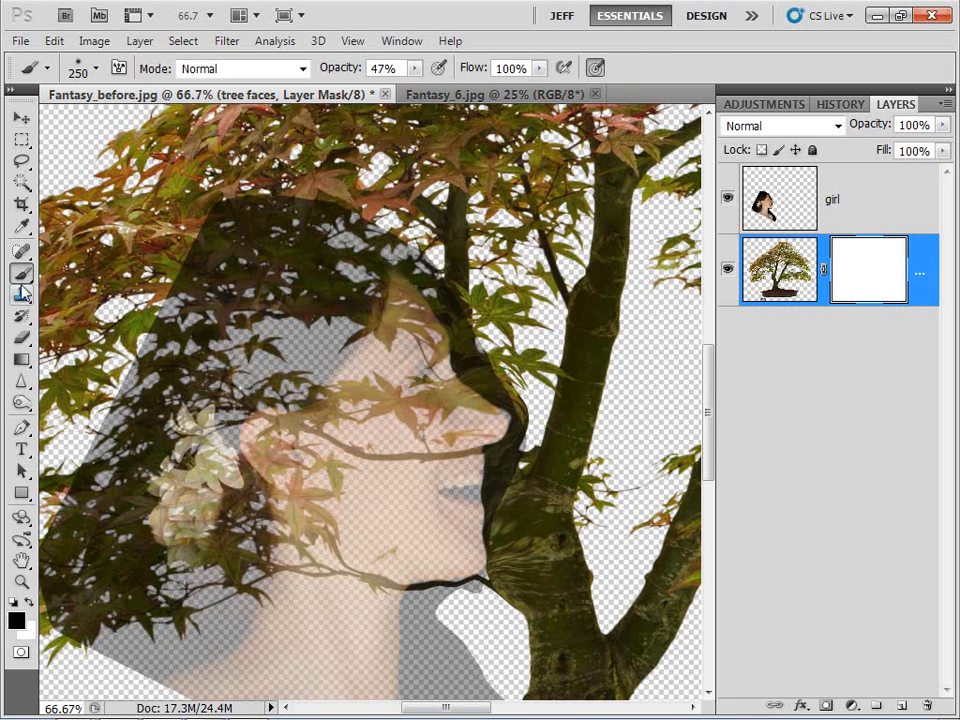
{"action": "key", "text": "bracketright"}
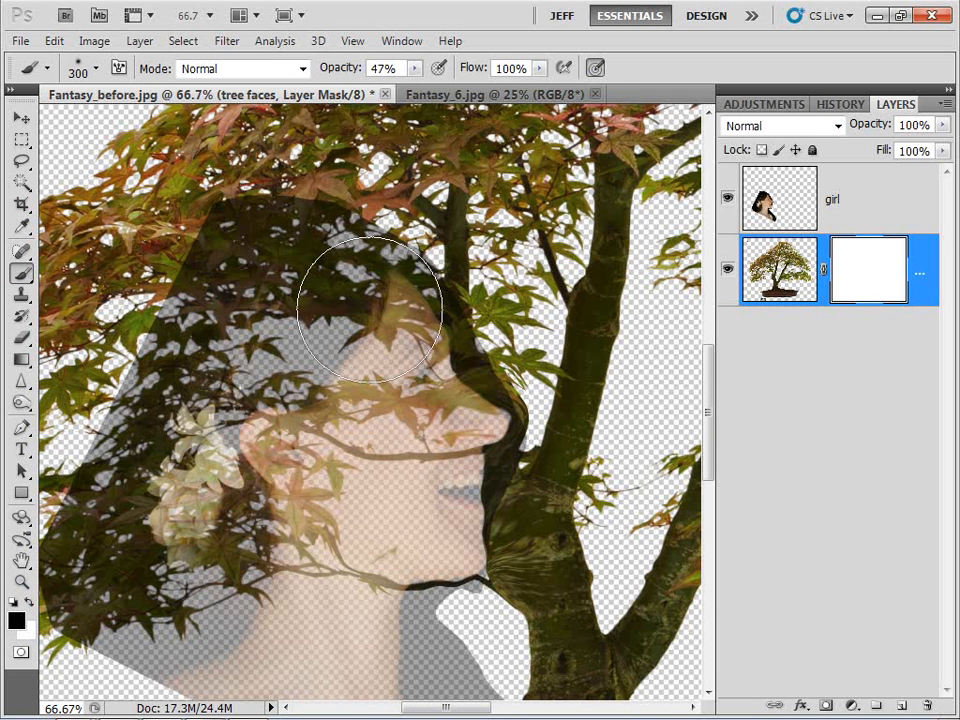
{"action": "key", "text": "bracketright"}
{"action": "key", "text": "bracketright"}
{"action": "key", "text": "bracketright"}
{"action": "key", "text": "bracketright"}
{"action": "key", "text": "bracketright"}
{"action": "key", "text": "bracketright"}
{"action": "key", "text": "bracketright"}
{"action": "key", "text": "bracketright"}
{"action": "key", "text": "bracketleft"}
{"action": "key", "text": "bracketleft"}
{"action": "key", "text": "bracketleft"}
{"action": "key", "text": "bracketleft"}
{"action": "key", "text": "bracketleft"}
{"action": "key", "text": "bracketleft"}
{"action": "key", "text": "bracketleft"}
{"action": "key", "text": "bracketleft"}
{"action": "key", "text": "bracketleft"}
{"action": "key", "text": "bracketleft"}
{"action": "key", "text": "bracketleft"}
{"action": "key", "text": "bracketleft"}
{"action": "key", "text": "bracketleft"}
{"action": "key", "text": "bracketleft"}
{"action": "key", "text": "bracketleft"}
{"action": "key", "text": "bracketleft"}
{"action": "key", "text": "bracketleft"}
{"action": "key", "text": "bracketleft"}
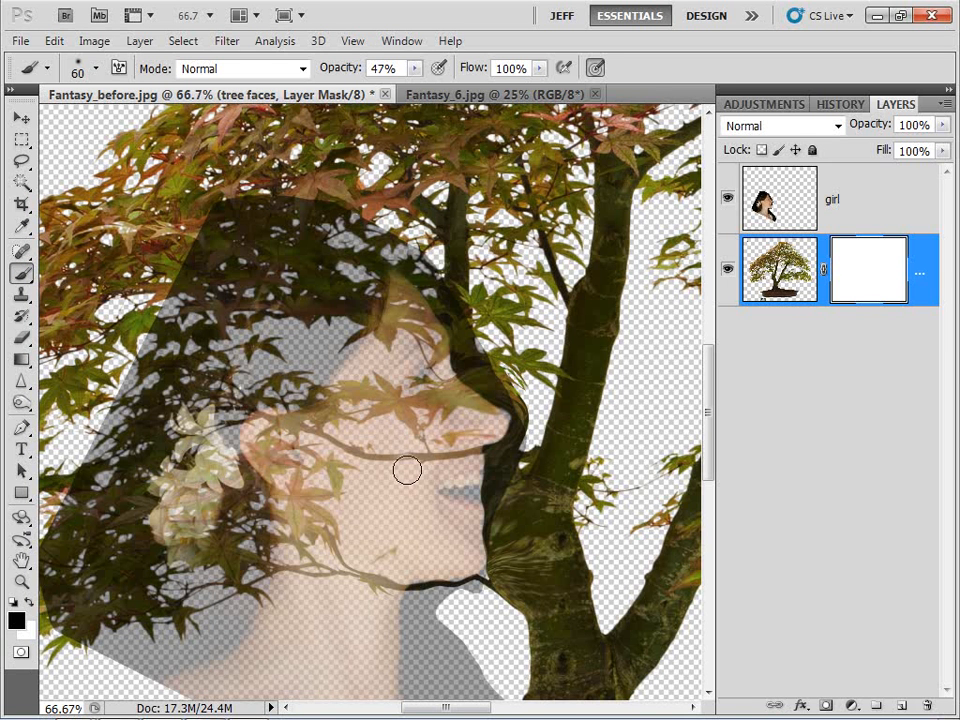
{"action": "key", "text": "bracketleft"}
{"action": "left_click", "coordinate": [422, 443]}
{"action": "left_click_drag", "start_coordinate": [325, 70], "coordinate": [482, 73]}
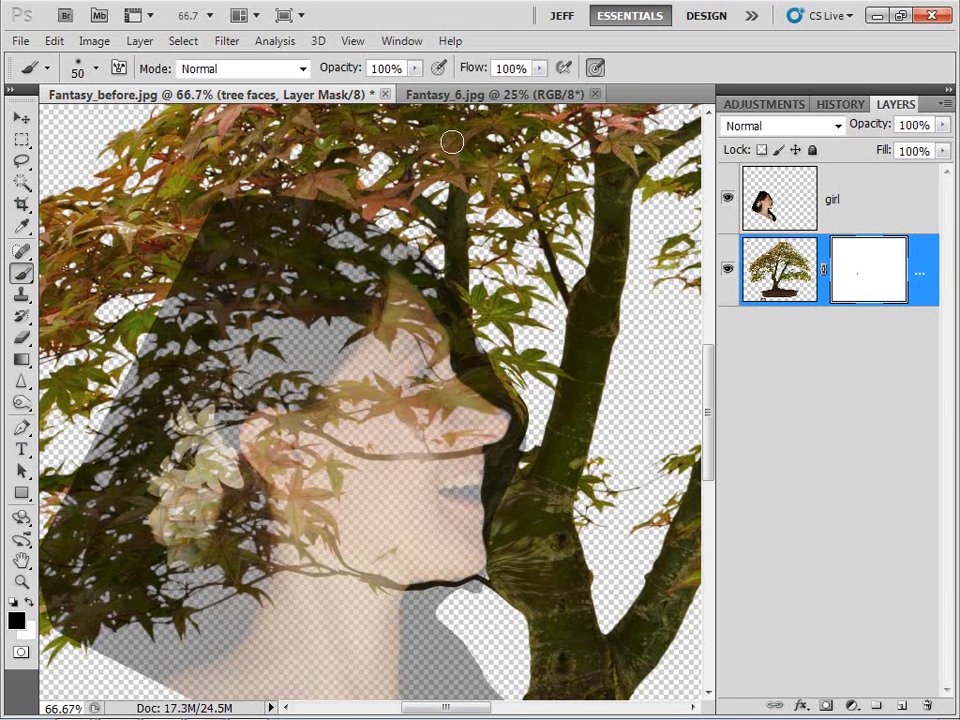
Mask out the branch beside the nostril and the foliage along the nose and forehead profile, using brush sizes from 40 down to 15.
{"action": "key", "text": "bracketleft"}
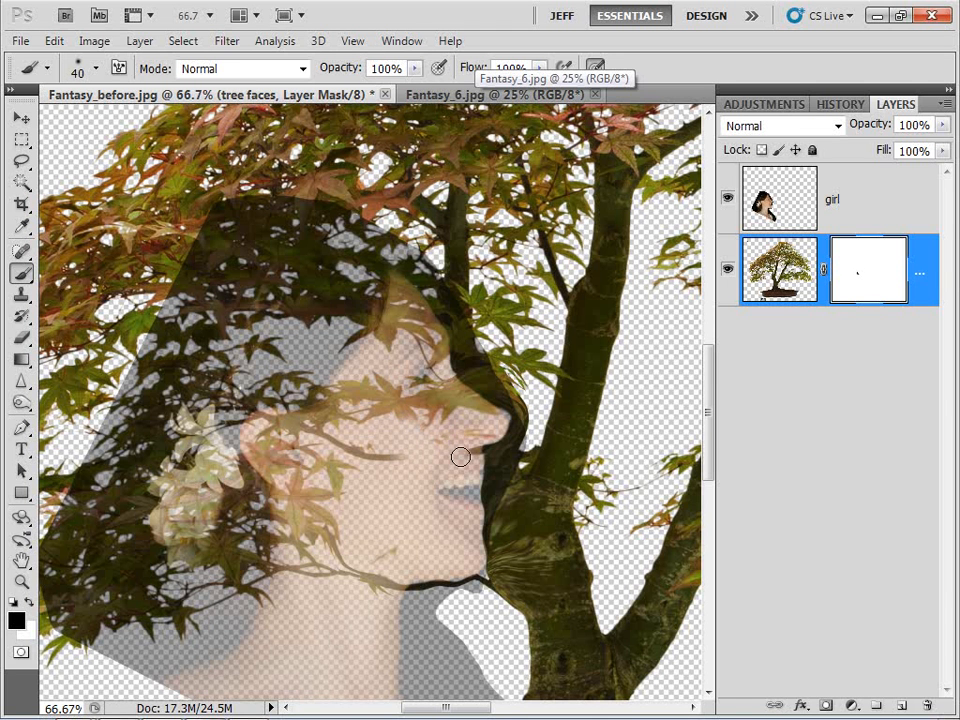
{"action": "key", "text": "bracketleft"}
{"action": "key", "text": "bracketleft"}
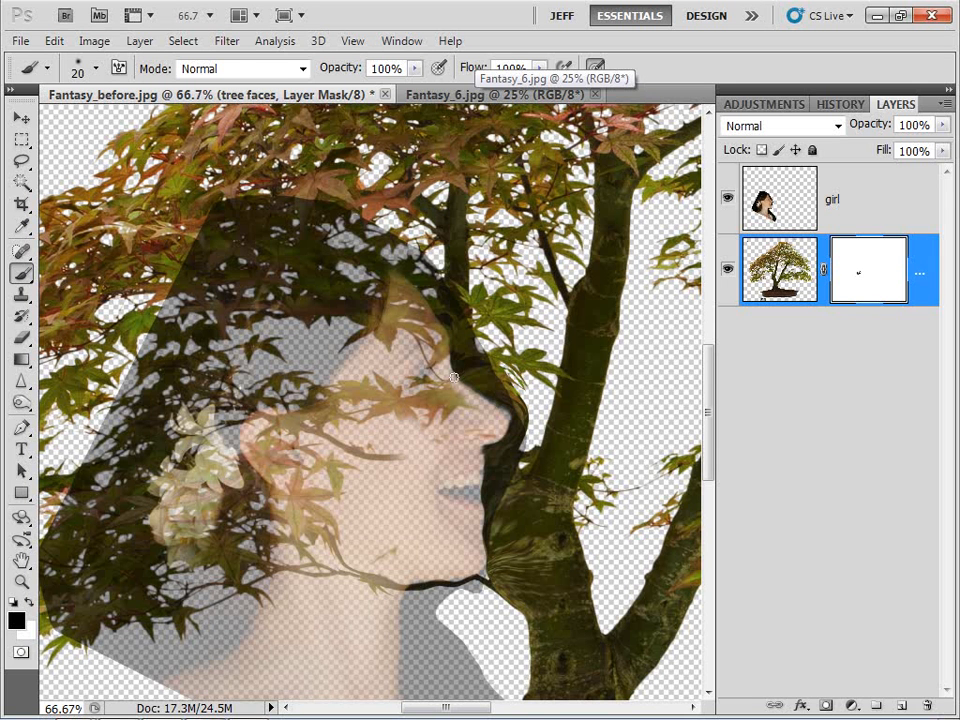
{"action": "key", "text": "bracketleft"}
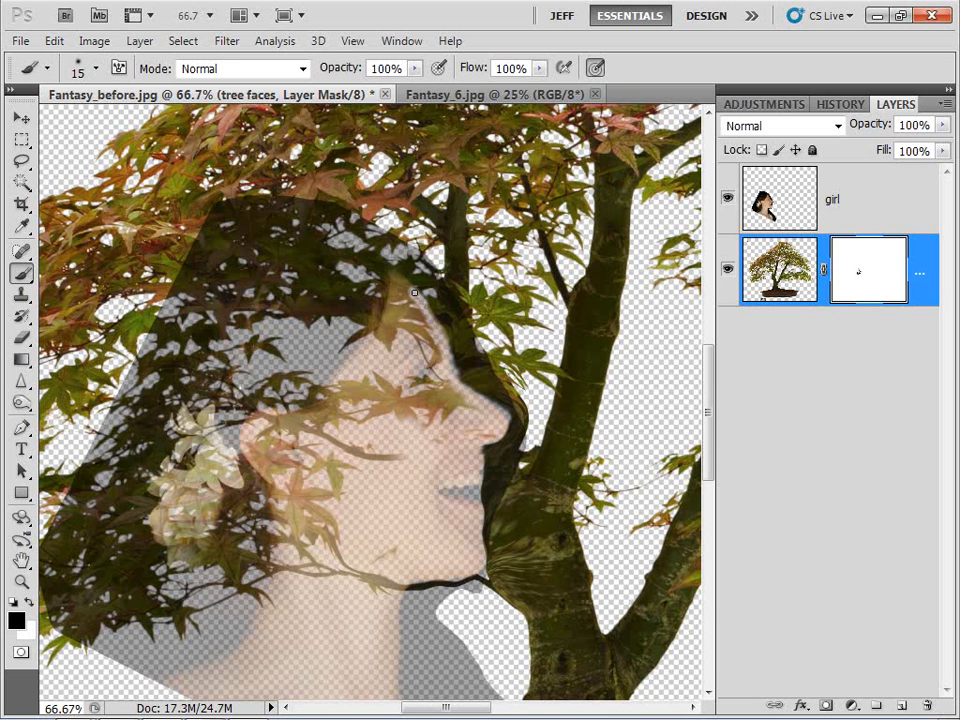
Mask out the leaves along the woman's hairline and upper forehead with a size 25 brush.
{"action": "key", "text": "bracketright"}
{"action": "left_click_drag", "start_coordinate": [390, 283], "coordinate": [338, 328]}
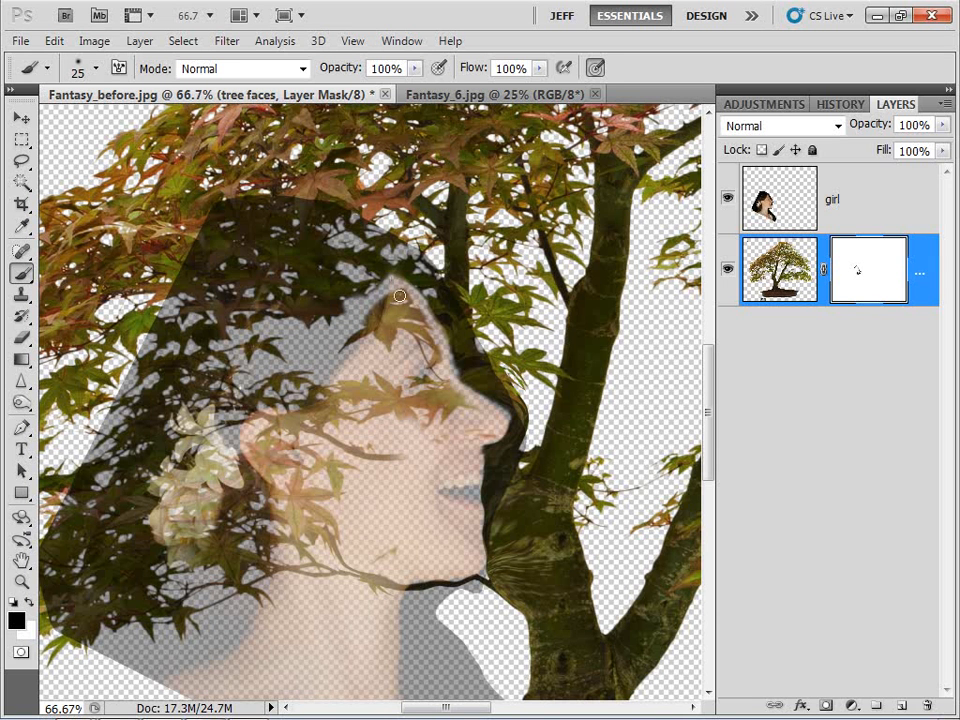
{"action": "left_click_drag", "start_coordinate": [400, 296], "coordinate": [428, 324]}
{"action": "left_click_drag", "start_coordinate": [396, 292], "coordinate": [354, 325]}
Mask out the leaves over the temple and cheek and the rest of the cheek branch with size 50 and 40 brushes.
{"action": "key", "text": "bracketright"}
{"action": "key", "text": "bracketright"}
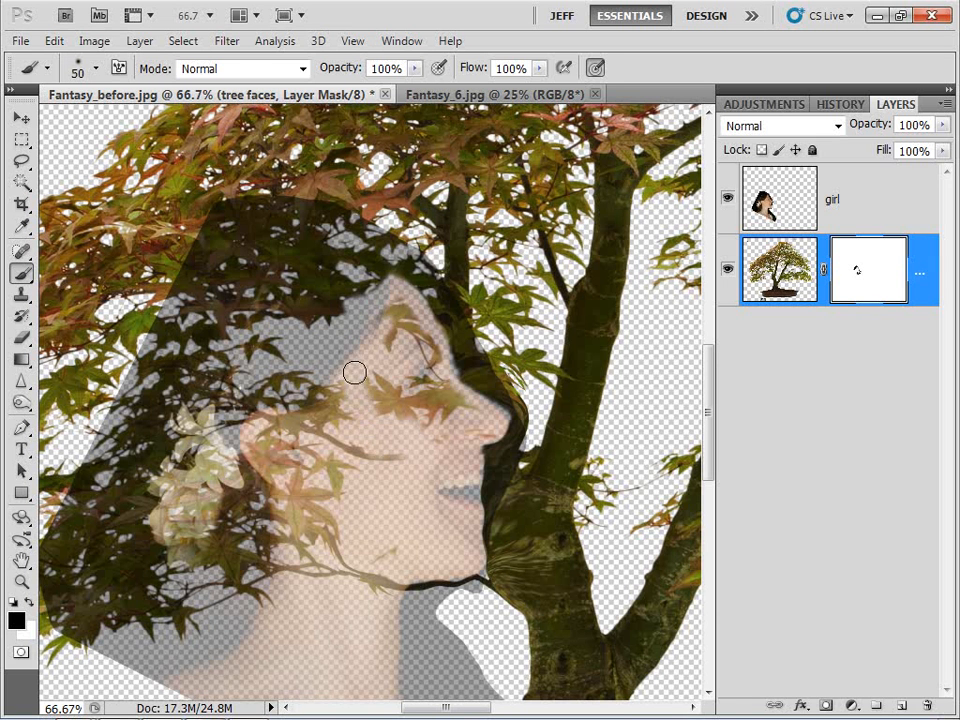
{"action": "mouse_move", "coordinate": [357, 374]}
{"action": "left_mouse_down"}
{"action": "mouse_move", "coordinate": [400, 416]}
{"action": "mouse_move", "coordinate": [373, 374]}
{"action": "left_mouse_up"}
{"action": "left_click_drag", "start_coordinate": [379, 298], "coordinate": [406, 345]}
{"action": "key", "text": "bracketleft"}
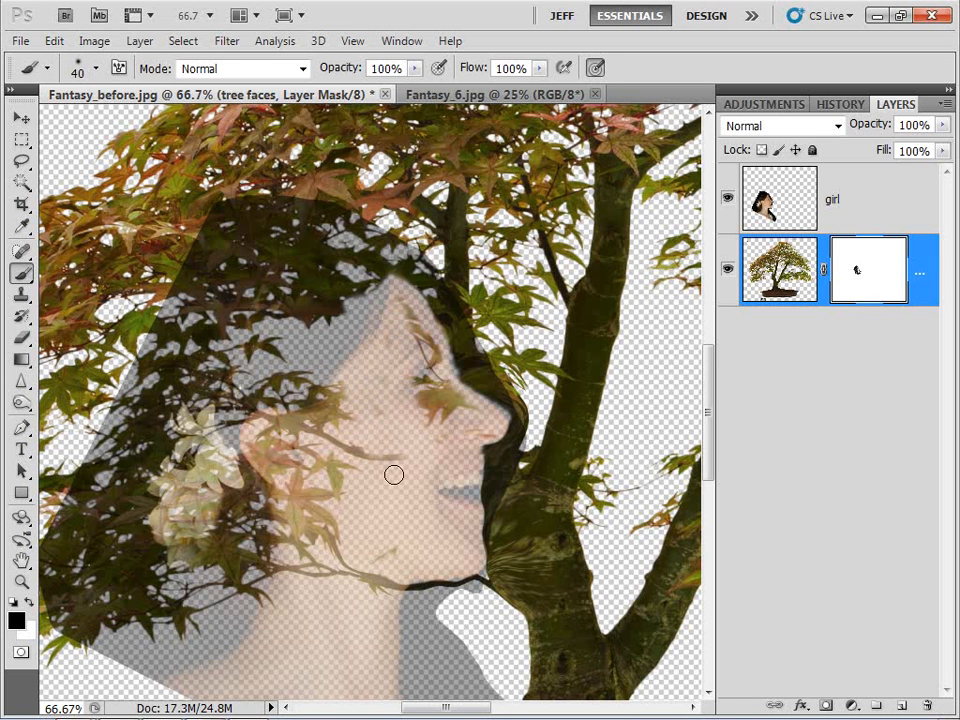
{"action": "mouse_move", "coordinate": [396, 453]}
{"action": "left_mouse_down"}
{"action": "mouse_move", "coordinate": [364, 450]}
{"action": "mouse_move", "coordinate": [328, 433]}
{"action": "mouse_move", "coordinate": [347, 450]}
{"action": "mouse_move", "coordinate": [311, 433]}
{"action": "left_mouse_up"}
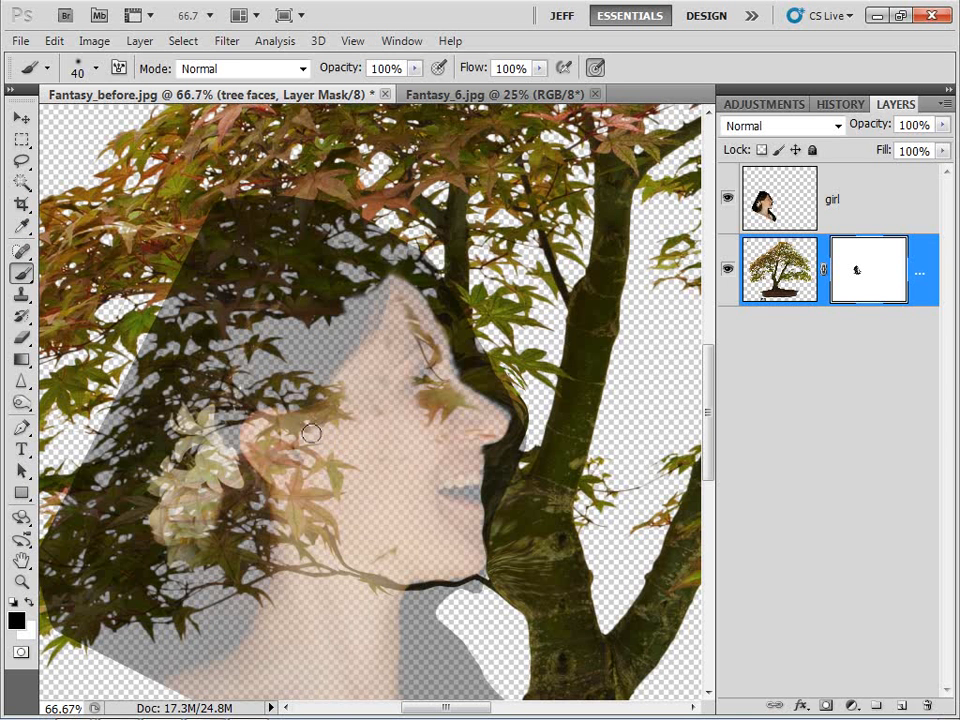
Mask out the remaining leaves over the brow, eye and side of the nose, and reduce the brush to size 30.
{"action": "key", "text": "bracketright"}
{"action": "key", "text": "bracketright"}
{"action": "mouse_move", "coordinate": [397, 306]}
{"action": "left_mouse_down"}
{"action": "mouse_move", "coordinate": [418, 341]}
{"action": "mouse_move", "coordinate": [413, 325]}
{"action": "mouse_move", "coordinate": [428, 339]}
{"action": "mouse_move", "coordinate": [437, 383]}
{"action": "mouse_move", "coordinate": [414, 344]}
{"action": "mouse_move", "coordinate": [433, 422]}
{"action": "mouse_move", "coordinate": [433, 378]}
{"action": "mouse_move", "coordinate": [455, 408]}
{"action": "mouse_move", "coordinate": [447, 369]}
{"action": "mouse_move", "coordinate": [443, 378]}
{"action": "mouse_move", "coordinate": [470, 412]}
{"action": "left_mouse_up"}
{"action": "key", "text": "bracketleft"}
{"action": "key", "text": "bracketleft"}
{"action": "key", "text": "bracketleft"}
{"action": "key", "text": "bracketleft"}
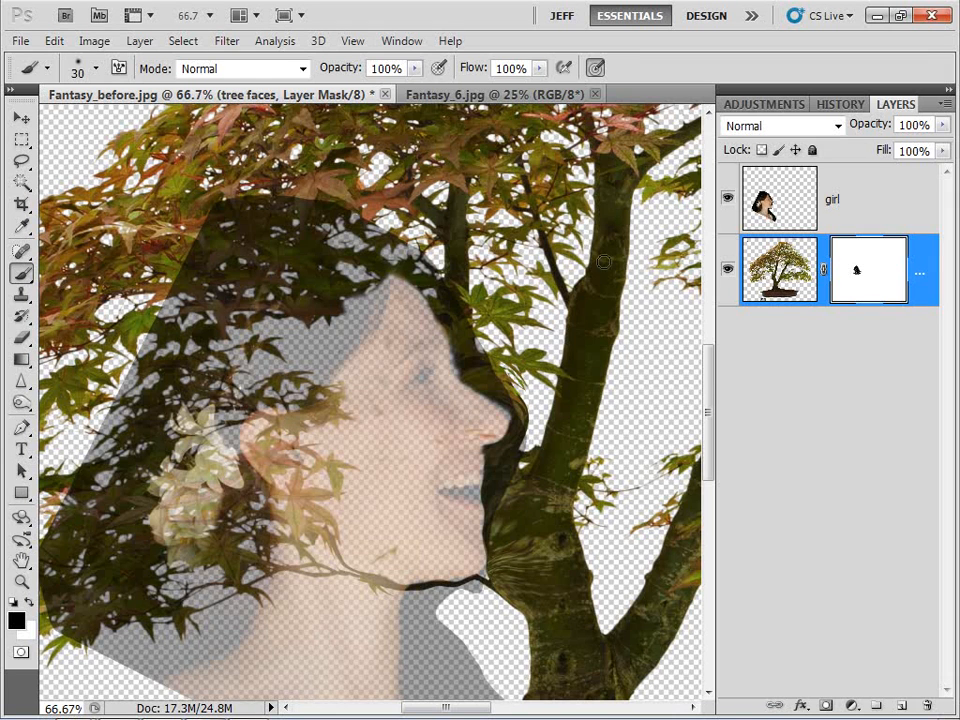
Check the masked tree edge without the girl layer, show the girl again and set her layer's opacity to 84%.
{"action": "key", "text": "ctrl+plus"}
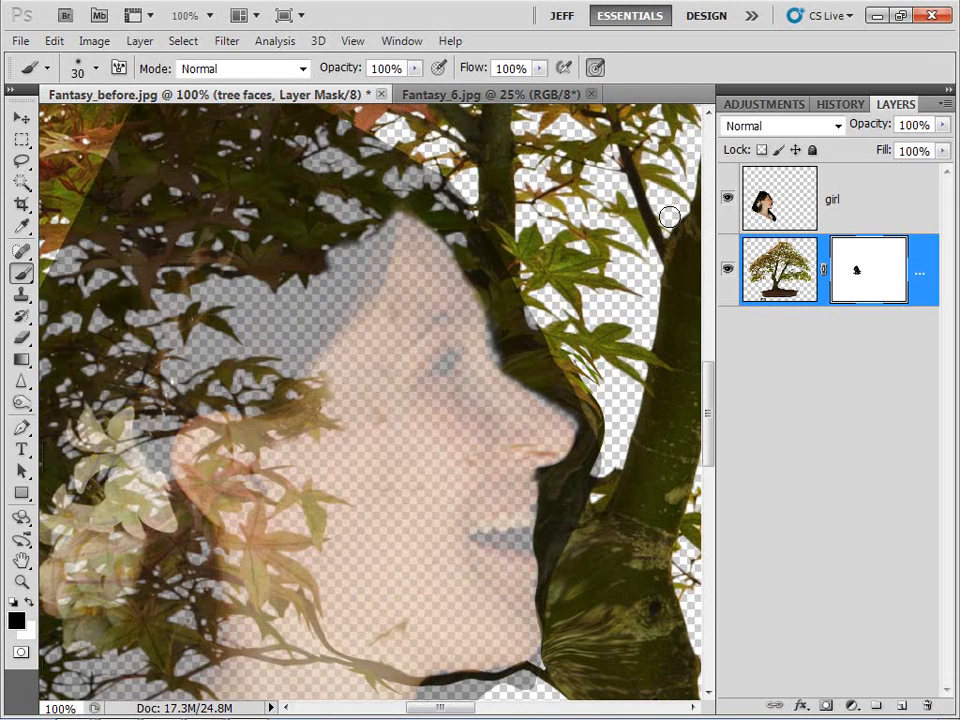
{"action": "left_click", "coordinate": [728, 200]}
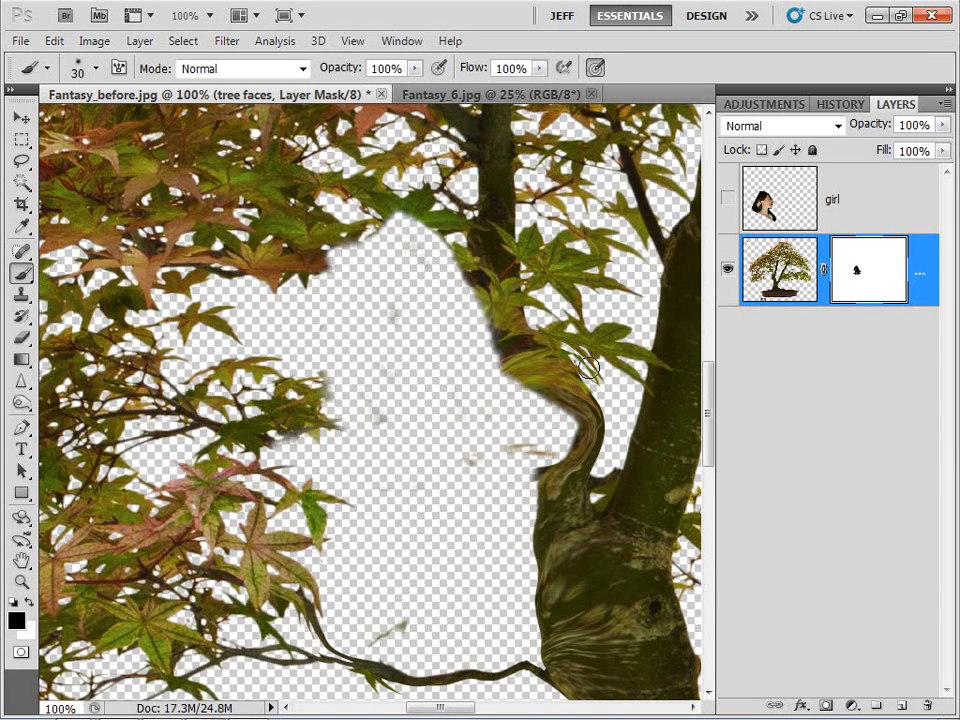
{"action": "mouse_move", "coordinate": [568, 482]}
{"action": "left_mouse_down"}
{"action": "mouse_move", "coordinate": [515, 461]}
{"action": "mouse_move", "coordinate": [512, 416]}
{"action": "mouse_move", "coordinate": [514, 444]}
{"action": "left_mouse_up"}
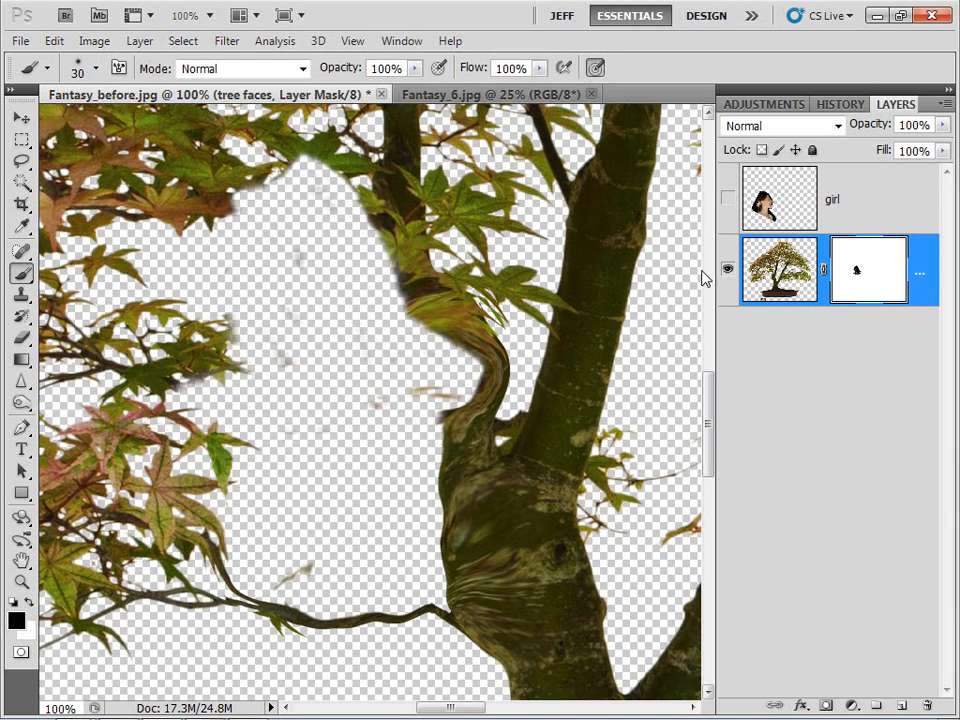
{"action": "left_click", "coordinate": [727, 200]}
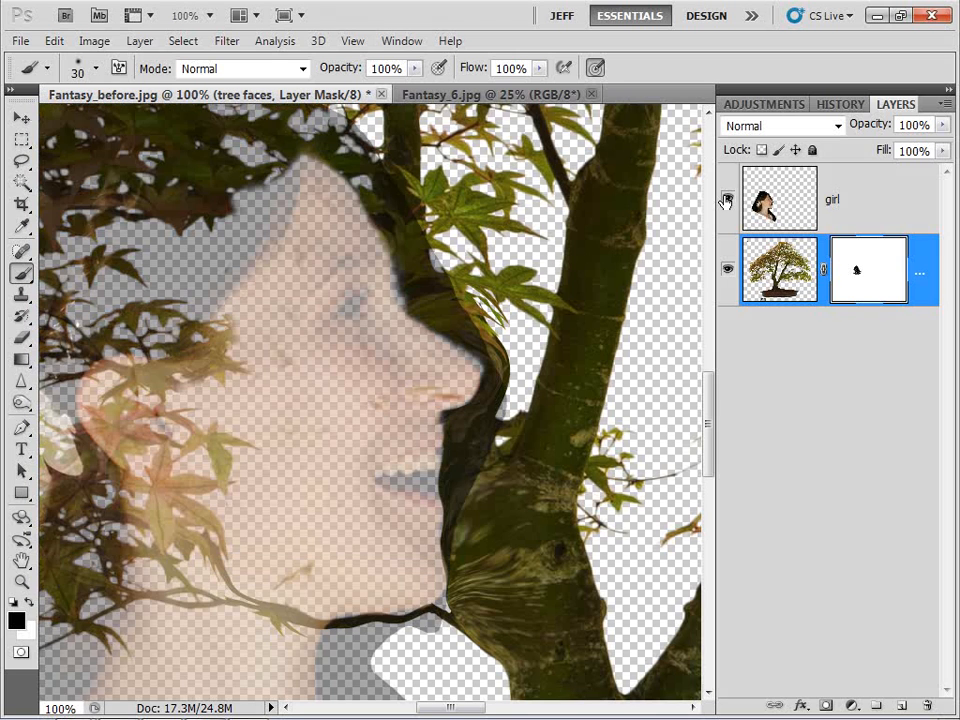
{"action": "left_click", "coordinate": [784, 183]}
{"action": "mouse_move", "coordinate": [880, 124]}
{"action": "left_mouse_down"}
{"action": "mouse_move", "coordinate": [862, 120]}
{"action": "mouse_move", "coordinate": [884, 131]}
{"action": "left_mouse_up"}
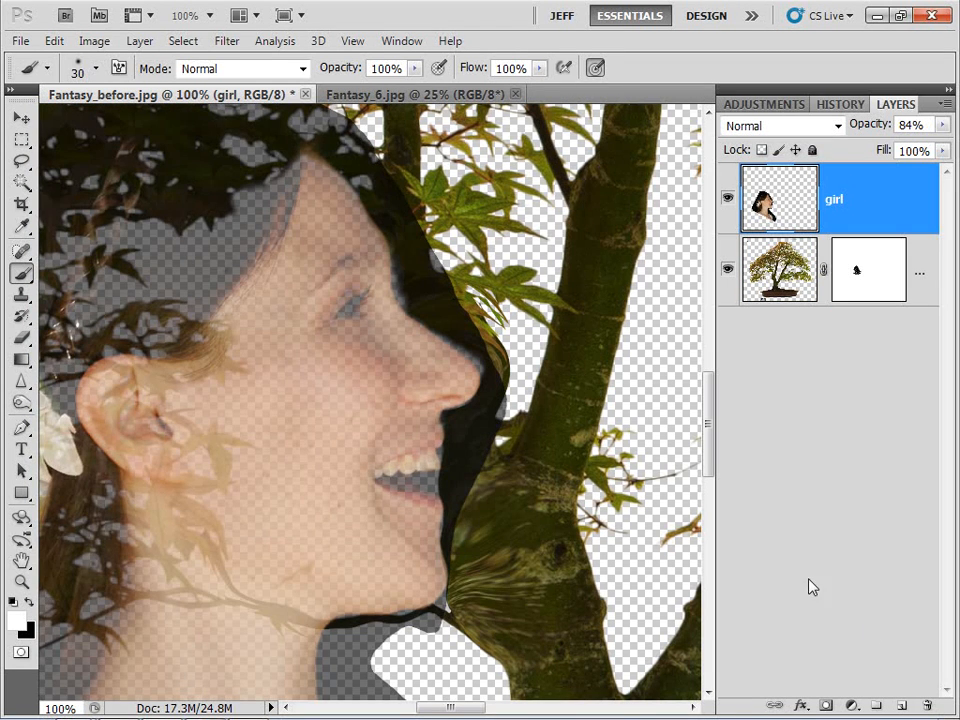
Add a layer above the girl and trace her eye and eyebrow with a size 3 brush in dark green sampled from the trunk.
{"action": "left_click", "coordinate": [902, 706]}
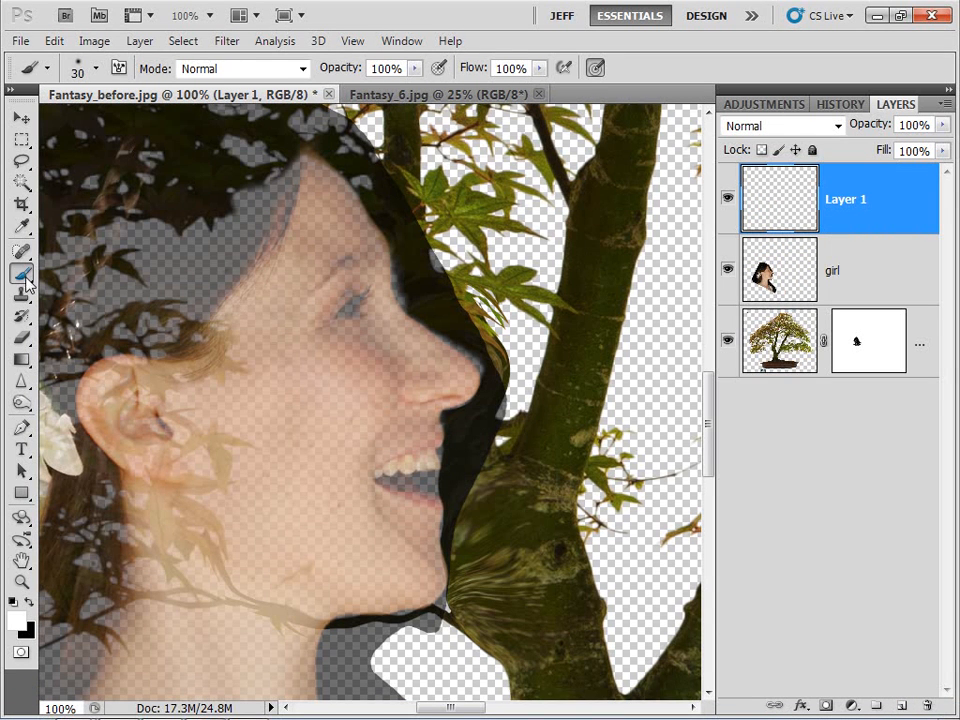
{"action": "left_click", "coordinate": [594, 345], "text": "alt"}
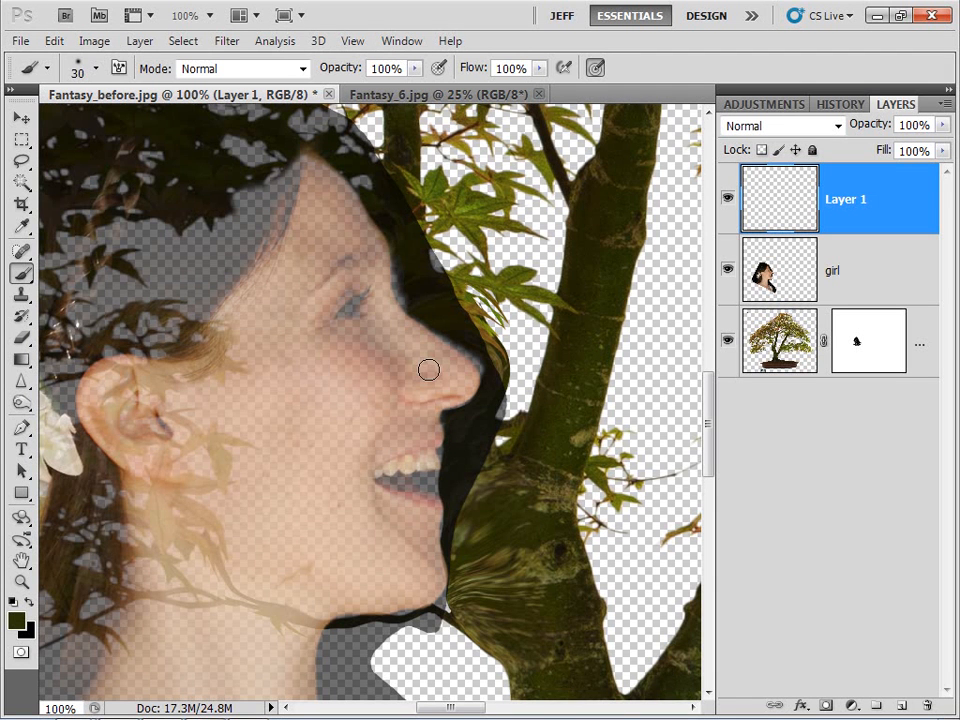
{"action": "key", "text": "bracketleft"}
{"action": "key", "text": "bracketleft"}
{"action": "key", "text": "bracketleft"}
{"action": "key", "text": "ctrl+plus"}
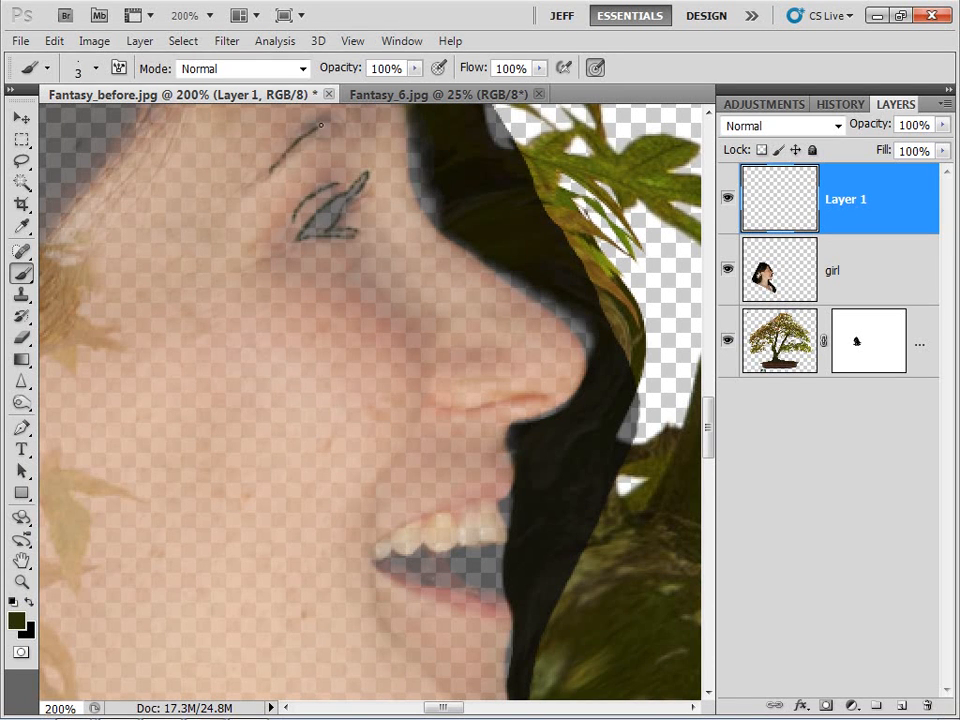
{"action": "left_click_drag", "start_coordinate": [320, 125], "coordinate": [307, 208]}
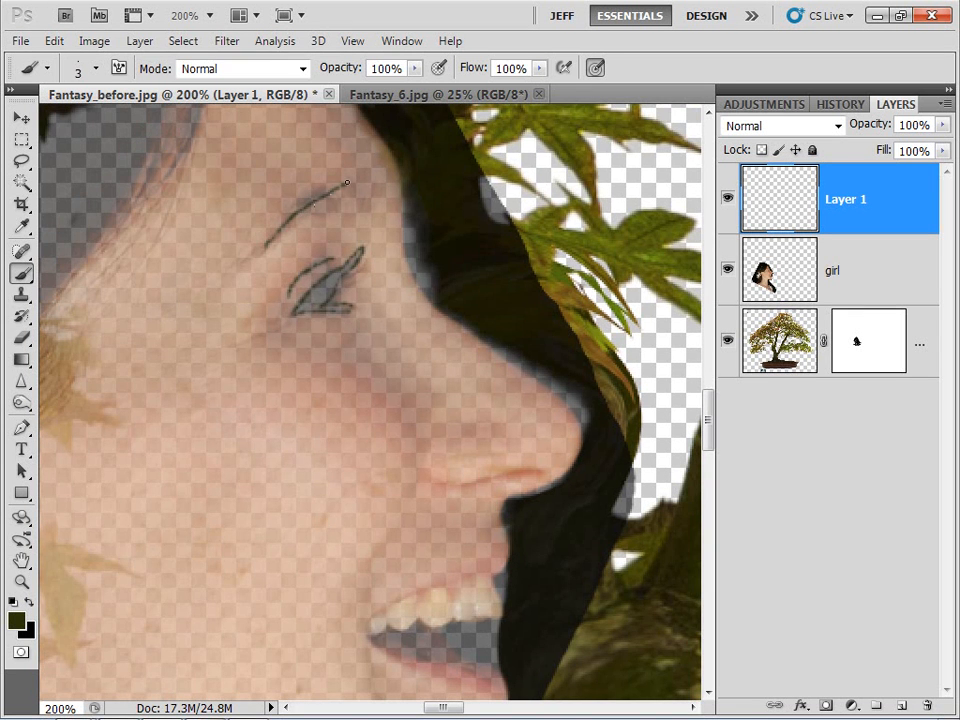
Trace the underside of the nose, the smile line from cheek to chin, and the lips and teeth.
{"action": "scroll", "coordinate": [310, 235], "scroll_direction": "down", "scroll_amount": 5}
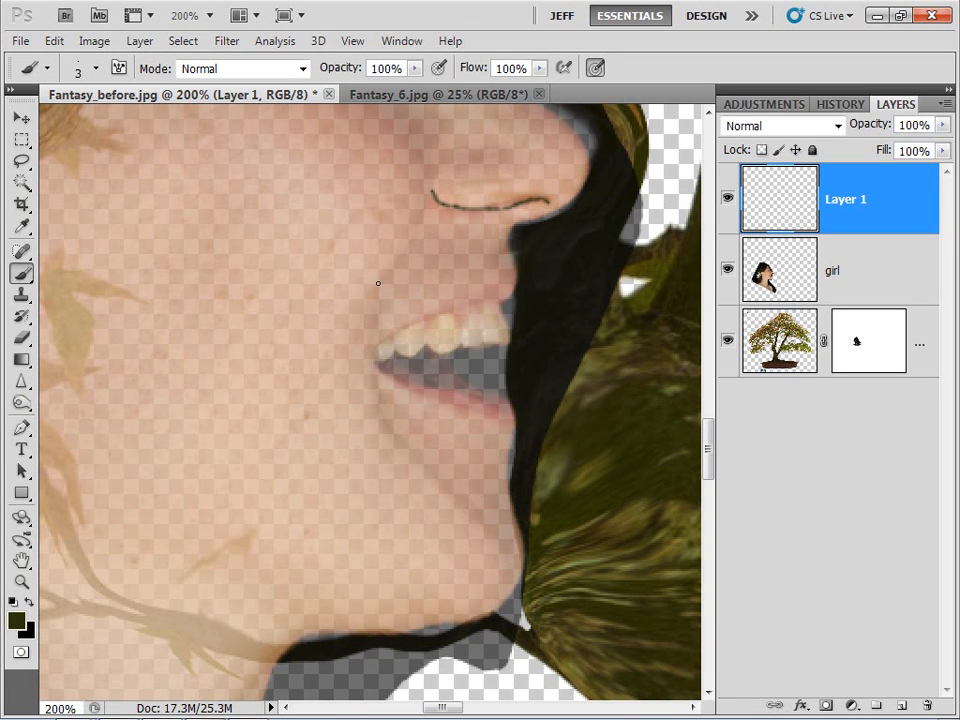
{"action": "left_click_drag", "start_coordinate": [414, 159], "coordinate": [416, 223]}
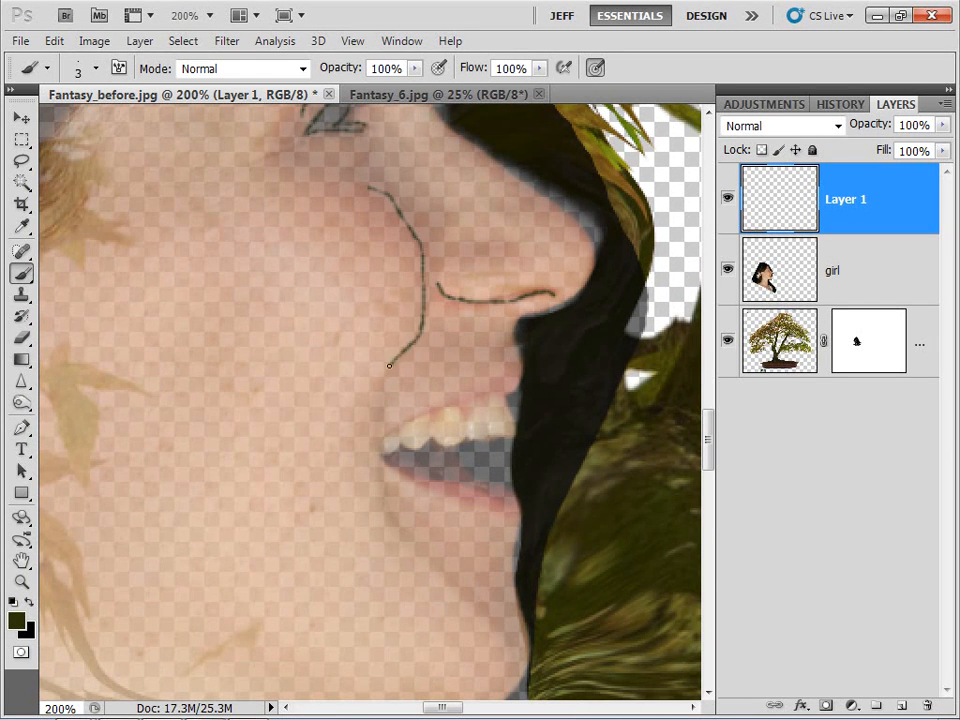
{"action": "mouse_move", "coordinate": [389, 365]}
{"action": "left_mouse_down"}
{"action": "mouse_move", "coordinate": [367, 400]}
{"action": "mouse_move", "coordinate": [354, 469]}
{"action": "left_mouse_up"}
{"action": "mouse_move", "coordinate": [392, 531]}
{"action": "left_mouse_down"}
{"action": "mouse_move", "coordinate": [465, 590]}
{"action": "mouse_move", "coordinate": [517, 653]}
{"action": "mouse_move", "coordinate": [484, 467]}
{"action": "left_mouse_up"}
{"action": "left_click_drag", "start_coordinate": [465, 283], "coordinate": [463, 394]}
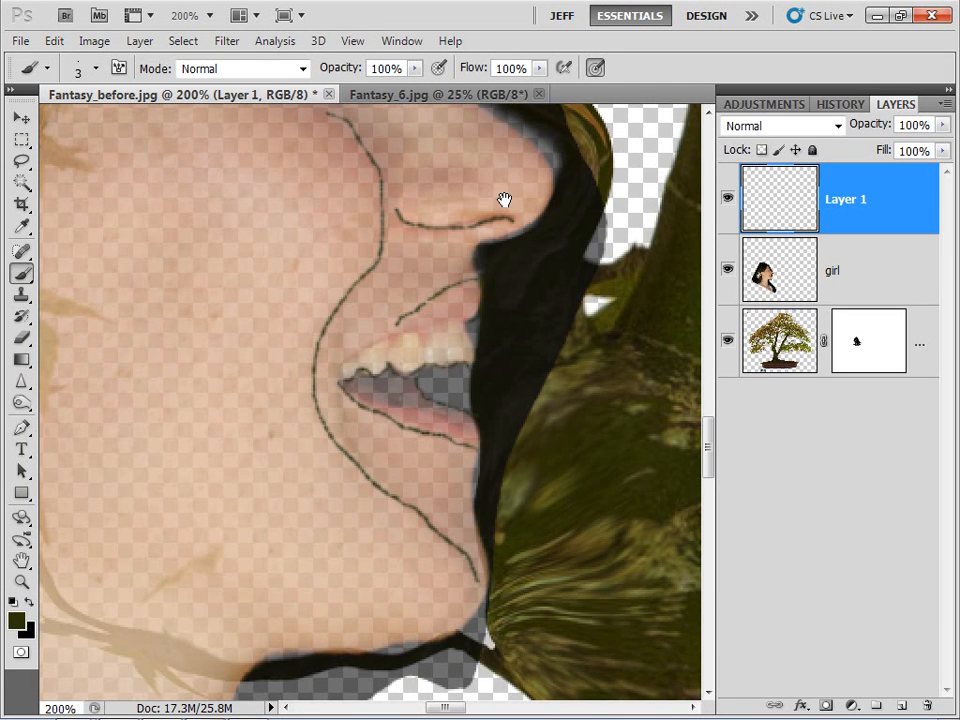
Trace two lines along the hairline from the forehead to the temple and one line down the front of the neck.
{"action": "left_click_drag", "start_coordinate": [504, 200], "coordinate": [434, 323]}
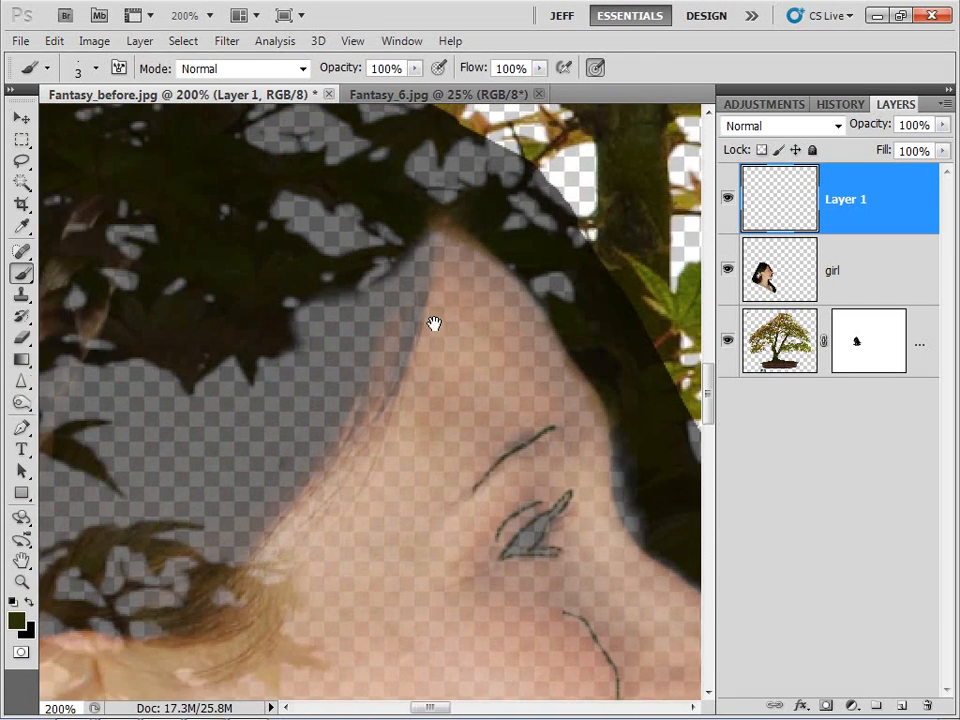
{"action": "left_click_drag", "start_coordinate": [427, 272], "coordinate": [271, 475]}
{"action": "mouse_move", "coordinate": [403, 243]}
{"action": "left_mouse_down"}
{"action": "mouse_move", "coordinate": [360, 362]}
{"action": "mouse_move", "coordinate": [323, 415]}
{"action": "mouse_move", "coordinate": [189, 551]}
{"action": "left_mouse_up"}
{"action": "key", "text": "ctrl+minus"}
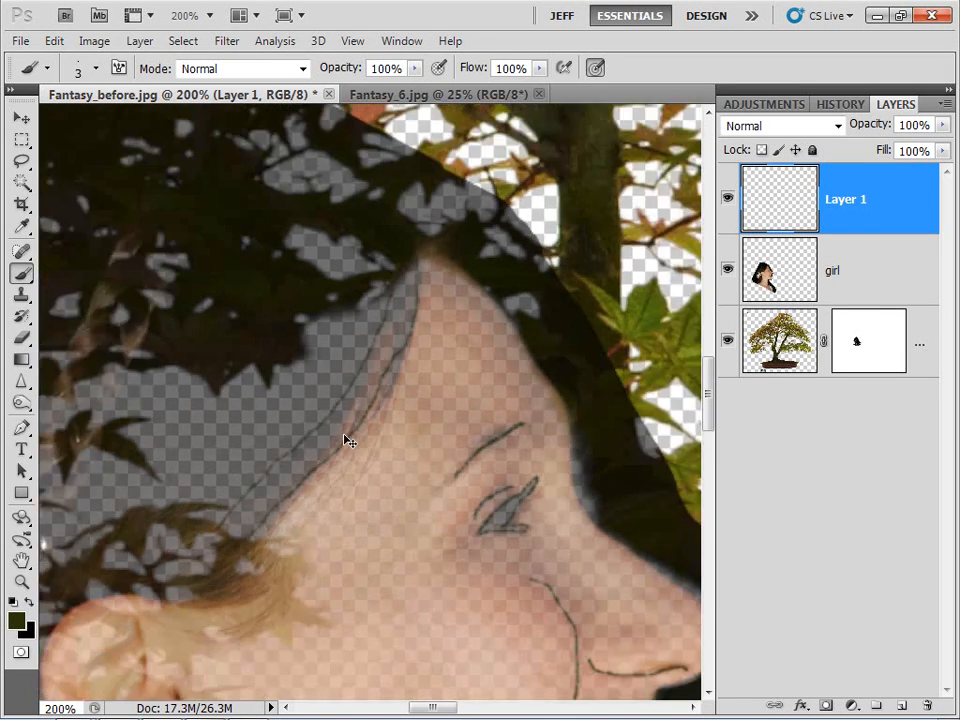
{"action": "mouse_move", "coordinate": [434, 598]}
{"action": "left_mouse_down"}
{"action": "mouse_move", "coordinate": [399, 410]}
{"action": "mouse_move", "coordinate": [391, 441]}
{"action": "mouse_move", "coordinate": [391, 343]}
{"action": "left_mouse_up"}
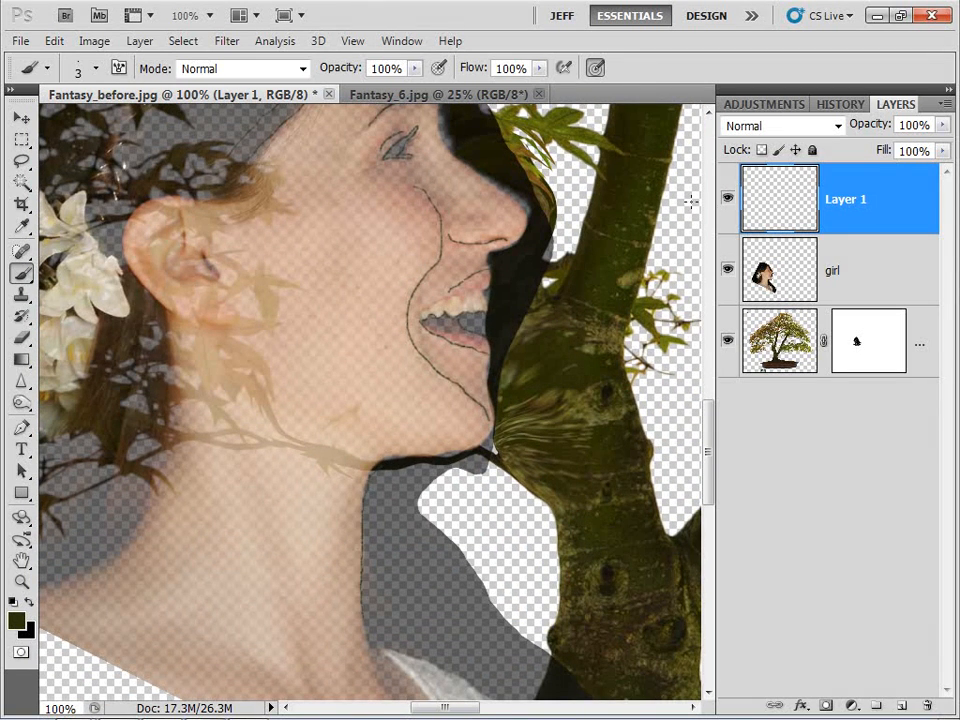
Hide the girl layer and refine the tree's layer mask along the forehead profile with a size 5 brush.
{"action": "left_click", "coordinate": [727, 198]}
{"action": "left_click", "coordinate": [727, 198]}
{"action": "left_click", "coordinate": [727, 269]}
{"action": "mouse_move", "coordinate": [381, 203]}
{"action": "left_mouse_down"}
{"action": "mouse_move", "coordinate": [434, 300]}
{"action": "mouse_move", "coordinate": [354, 240]}
{"action": "left_mouse_up"}
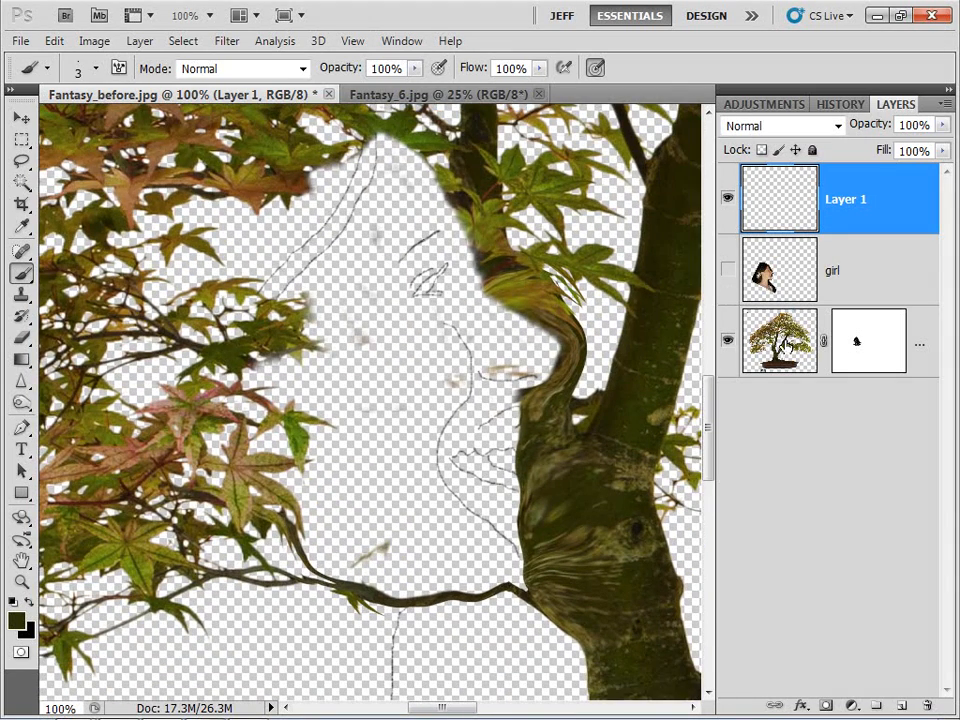
{"action": "left_click", "coordinate": [855, 340]}
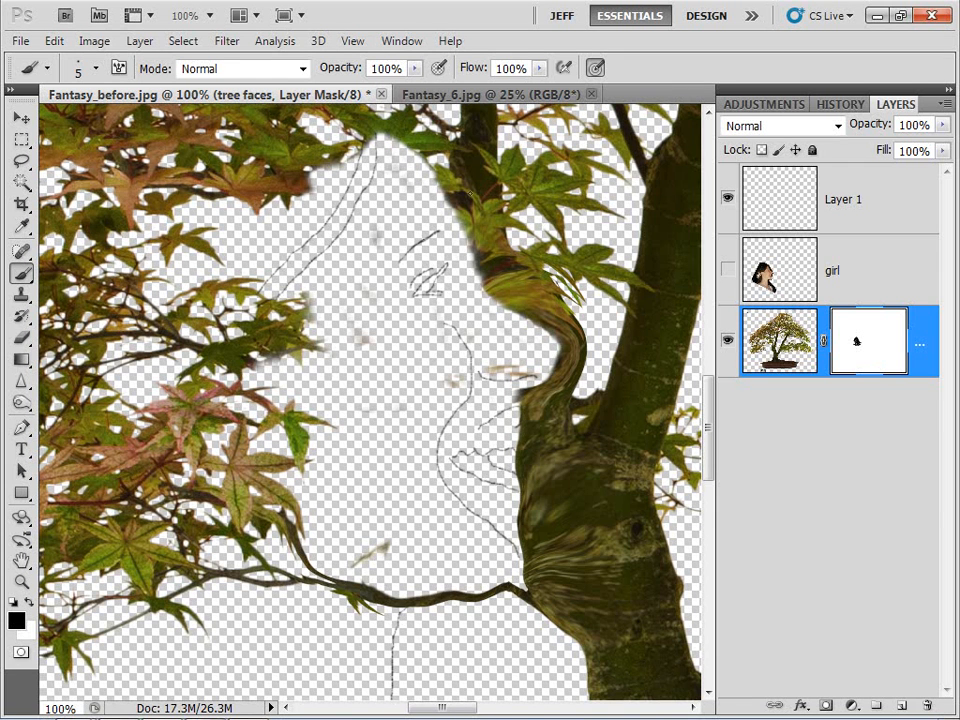
{"action": "left_click_drag", "start_coordinate": [477, 262], "coordinate": [458, 212]}
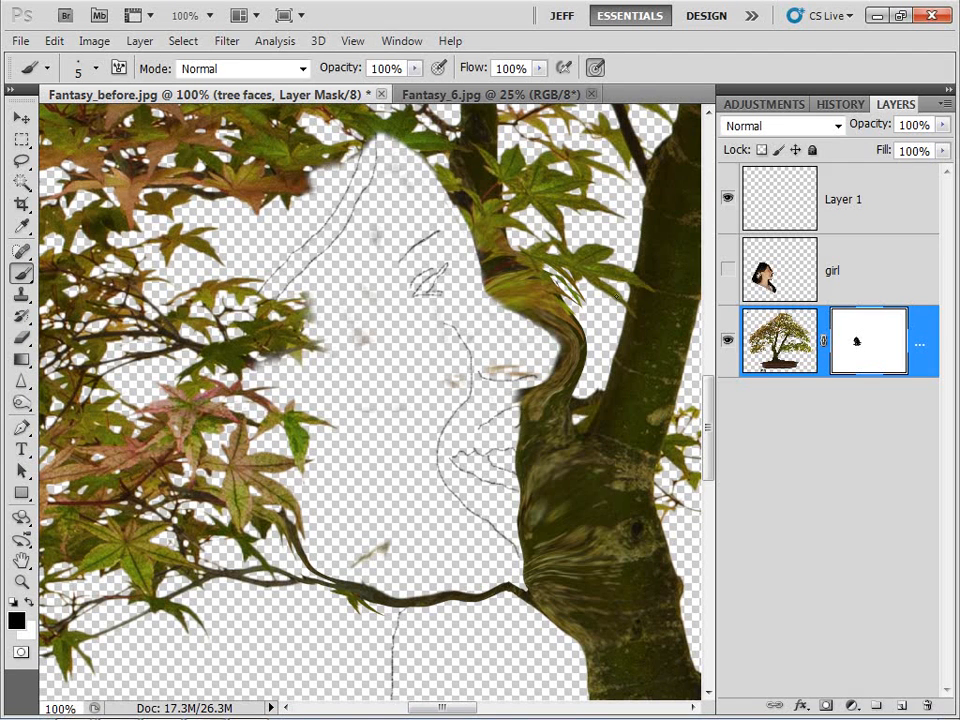
Clone bark onto the tree image where the jaw branch meets the trunk, using Normal mode, 100% opacity and a brush size reduced to 8.
{"action": "left_click", "coordinate": [749, 331]}
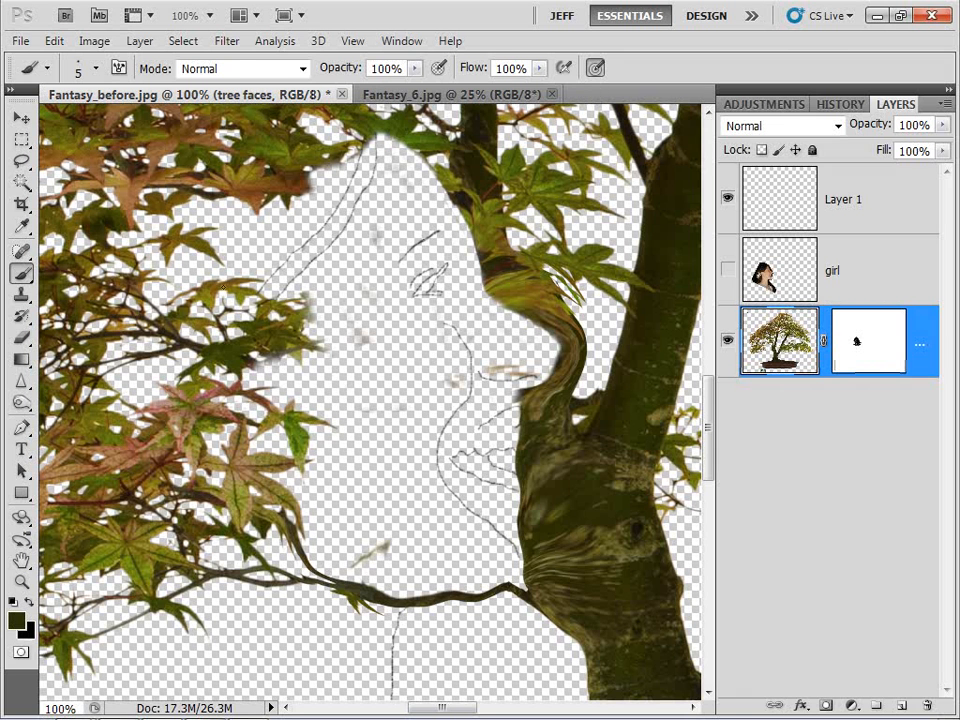
{"action": "left_click", "coordinate": [22, 293]}
{"action": "key", "text": "bracketleft"}
{"action": "key", "text": "bracketleft"}
{"action": "key", "text": "bracketleft"}
{"action": "key", "text": "bracketleft"}
{"action": "key", "text": "bracketleft"}
{"action": "key", "text": "bracketleft"}
{"action": "key", "text": "bracketleft"}
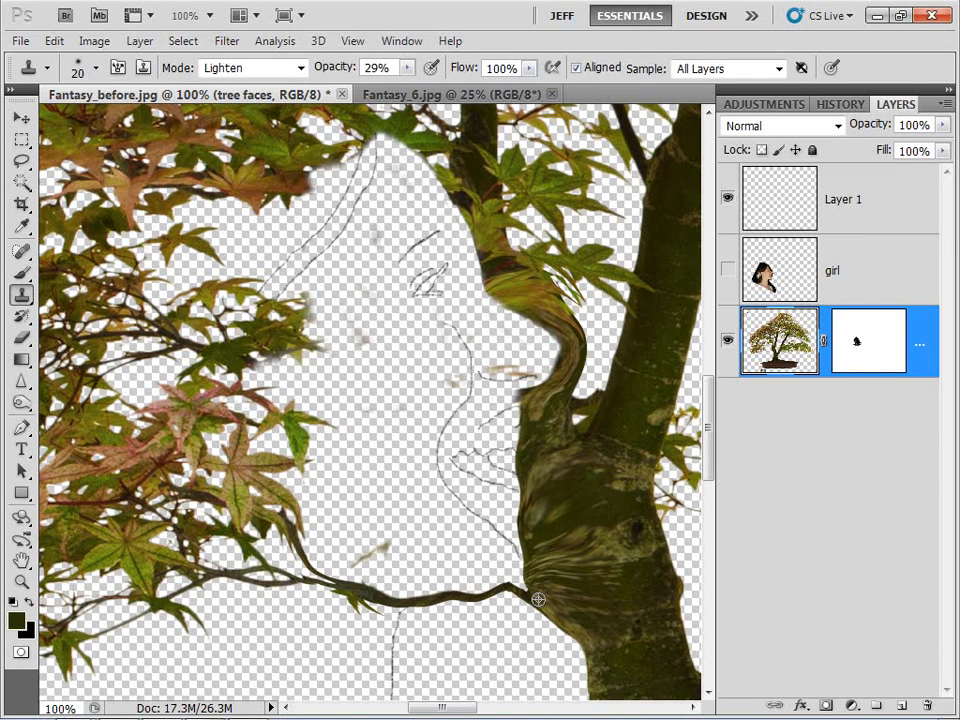
{"action": "left_click_drag", "start_coordinate": [327, 71], "coordinate": [552, 70]}
{"action": "left_click", "coordinate": [304, 68]}
{"action": "left_click", "coordinate": [258, 101]}
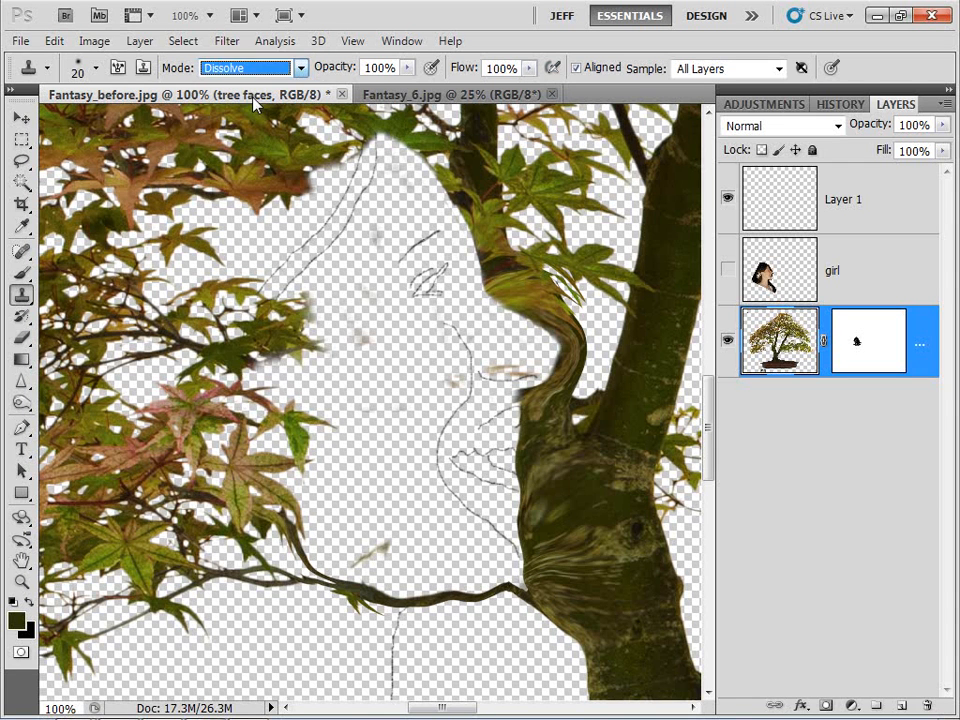
{"action": "left_click", "coordinate": [257, 69]}
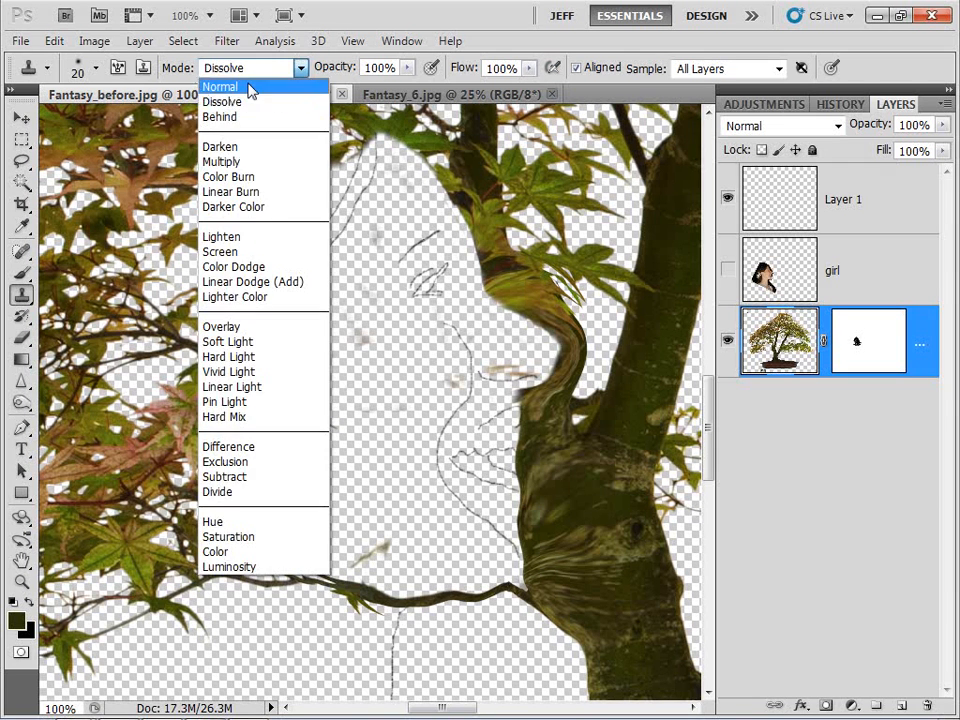
{"action": "left_click", "coordinate": [250, 88]}
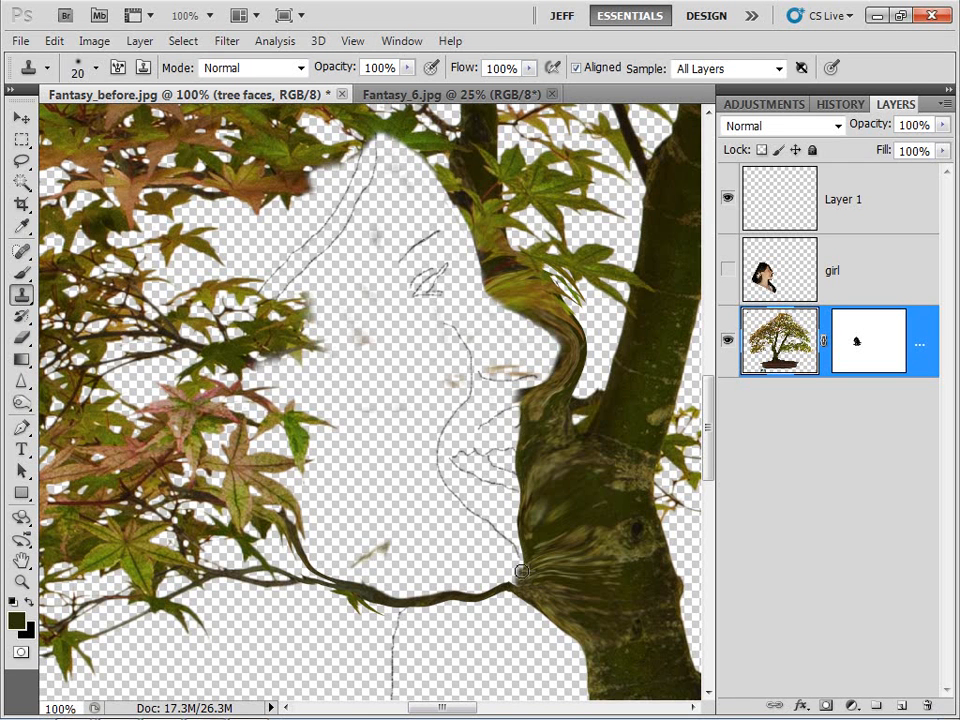
{"action": "key", "text": "bracketleft"}
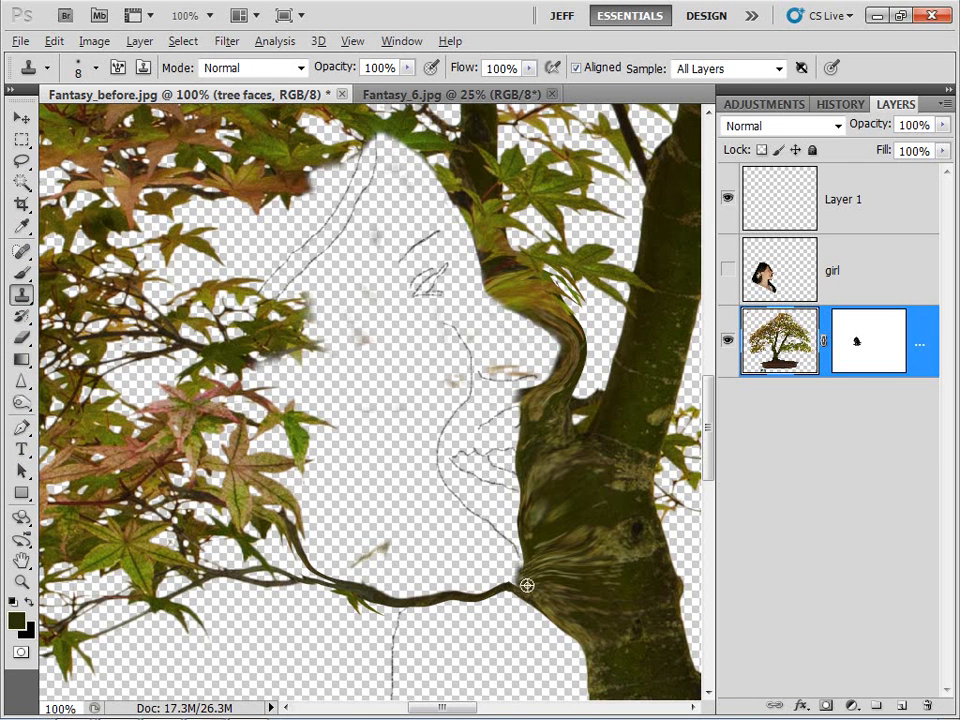
{"action": "left_click_drag", "start_coordinate": [508, 584], "coordinate": [518, 573]}
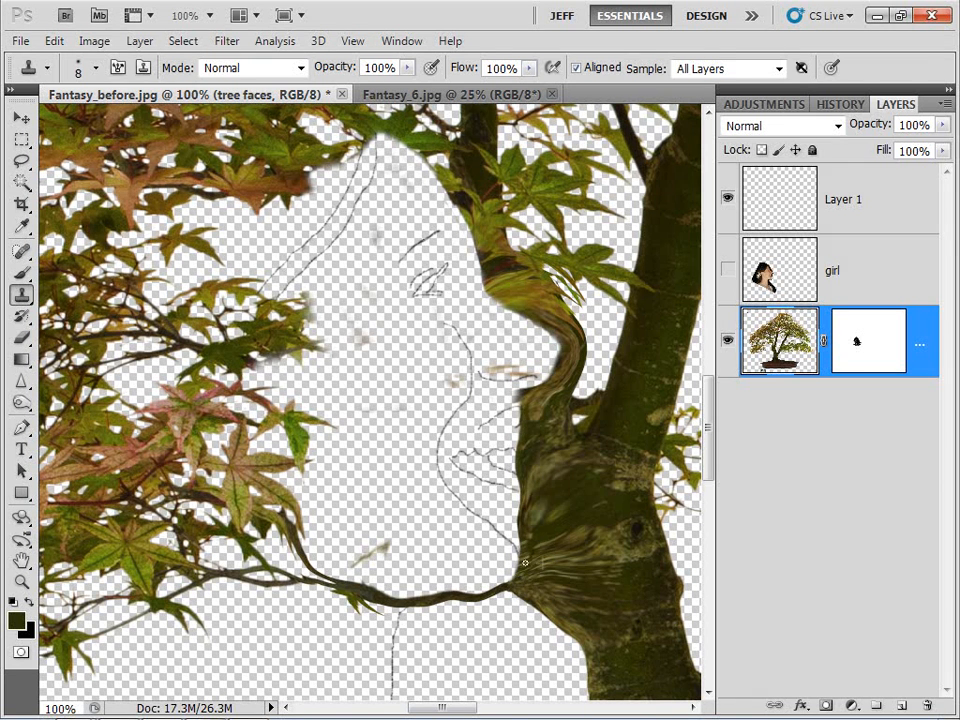
Lasso the jaw branch section beside the trunk and copy it to a new layer.
{"action": "left_click_drag", "start_coordinate": [465, 337], "coordinate": [360, 247]}
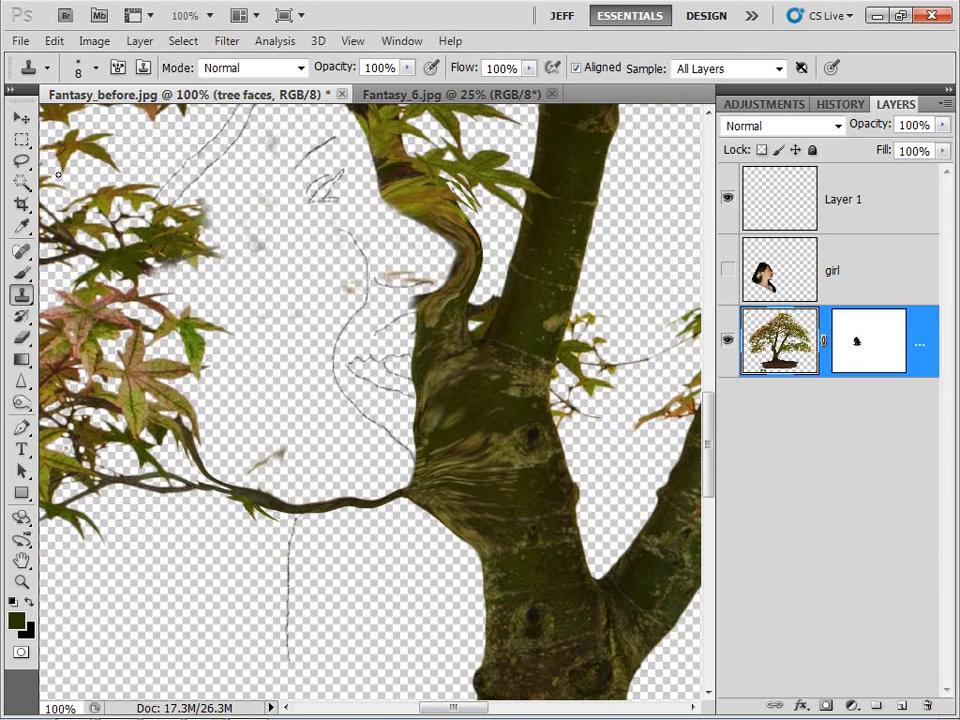
{"action": "left_click", "coordinate": [21, 160]}
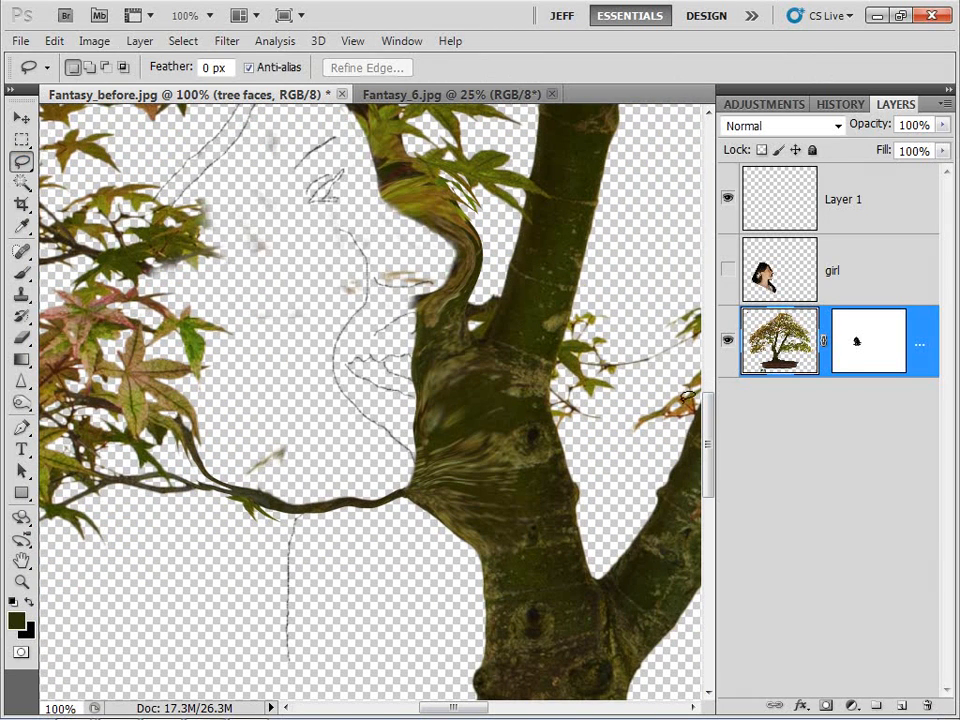
{"action": "mouse_move", "coordinate": [285, 490]}
{"action": "left_mouse_down"}
{"action": "mouse_move", "coordinate": [282, 515]}
{"action": "mouse_move", "coordinate": [322, 530]}
{"action": "mouse_move", "coordinate": [385, 512]}
{"action": "mouse_move", "coordinate": [398, 482]}
{"action": "mouse_move", "coordinate": [283, 492]}
{"action": "left_mouse_up"}
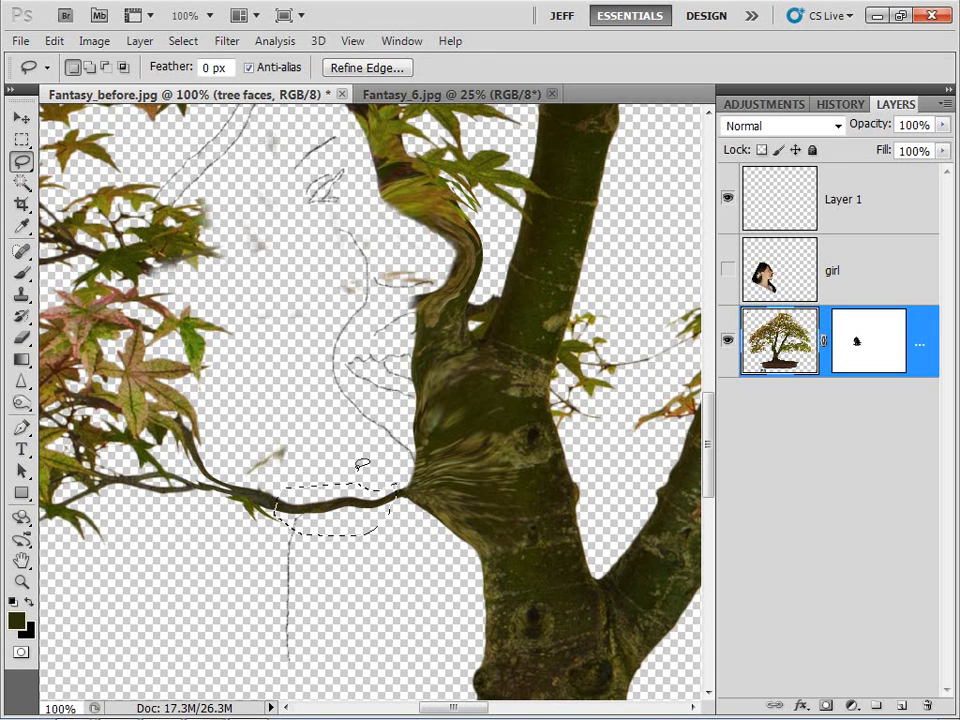
{"action": "key", "text": "ctrl+j"}
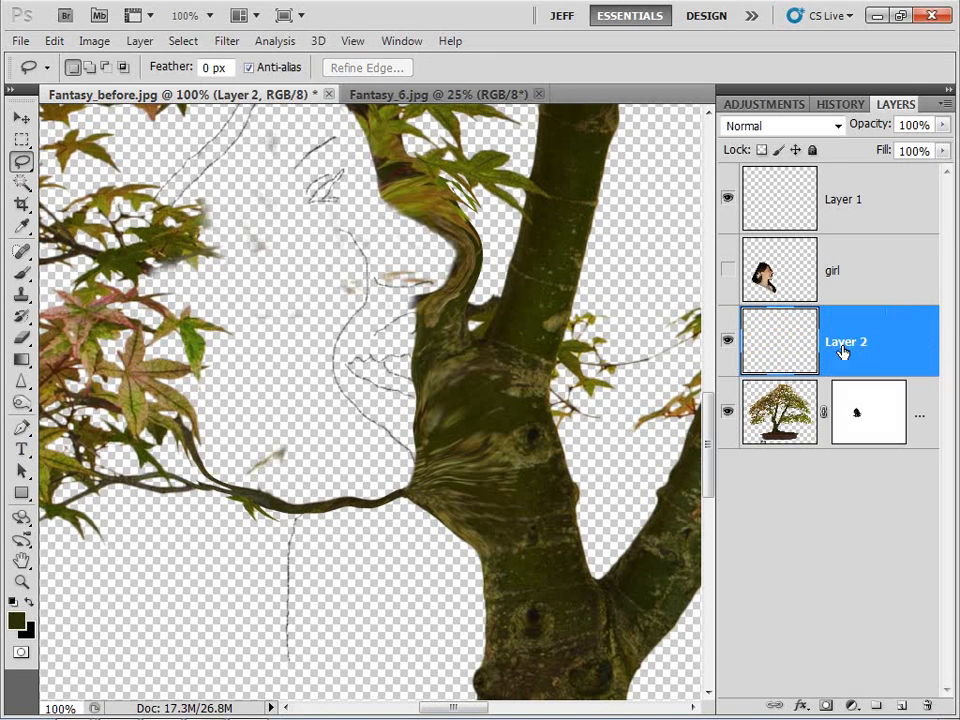
Rotate the copied branch nearly vertical, scale it to about 127% by 85%, and fit it along the neck line below the jaw.
{"action": "left_click", "coordinate": [21, 118]}
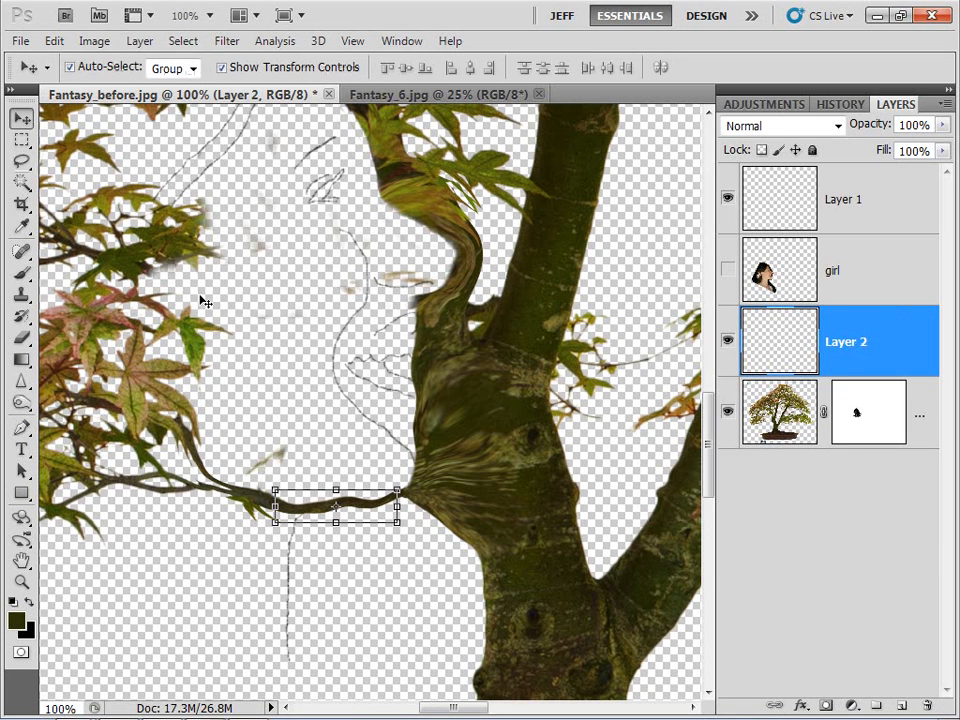
{"action": "left_click_drag", "start_coordinate": [262, 480], "coordinate": [284, 564]}
{"action": "left_click_drag", "start_coordinate": [332, 496], "coordinate": [289, 555]}
{"action": "left_click_drag", "start_coordinate": [285, 632], "coordinate": [285, 663]}
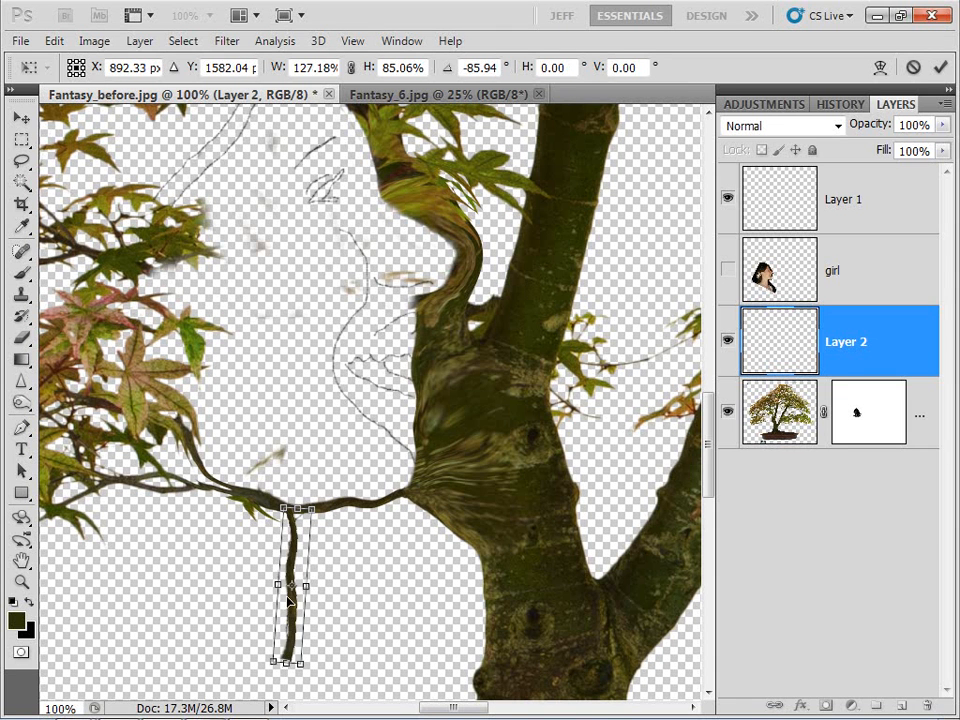
{"action": "left_click_drag", "start_coordinate": [289, 578], "coordinate": [283, 567]}
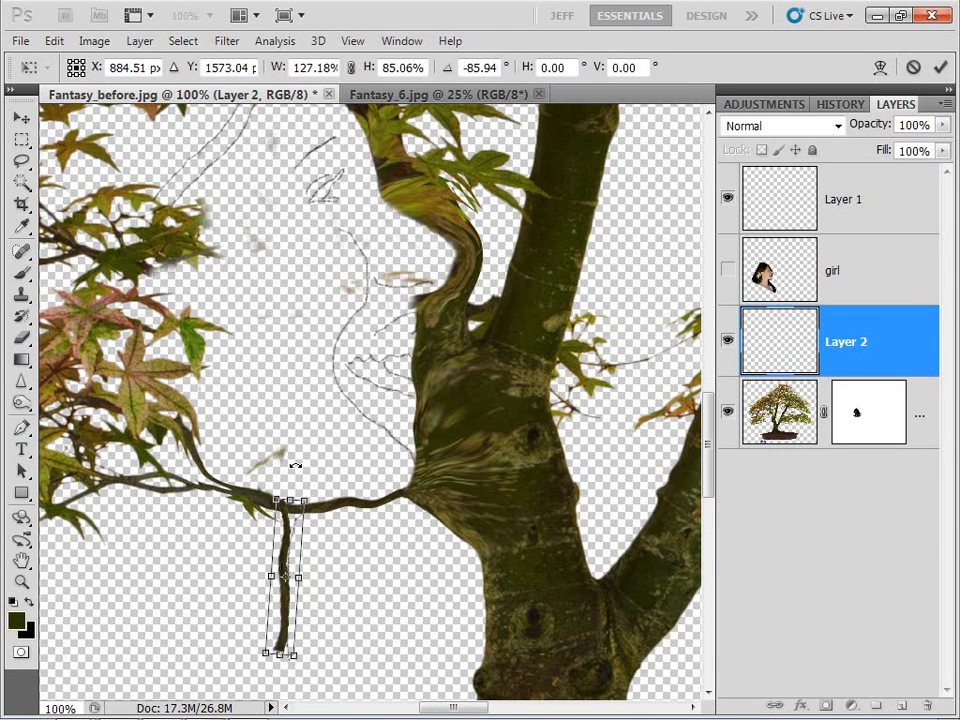
{"action": "left_click_drag", "start_coordinate": [296, 465], "coordinate": [310, 482]}
{"action": "key", "text": "Return"}
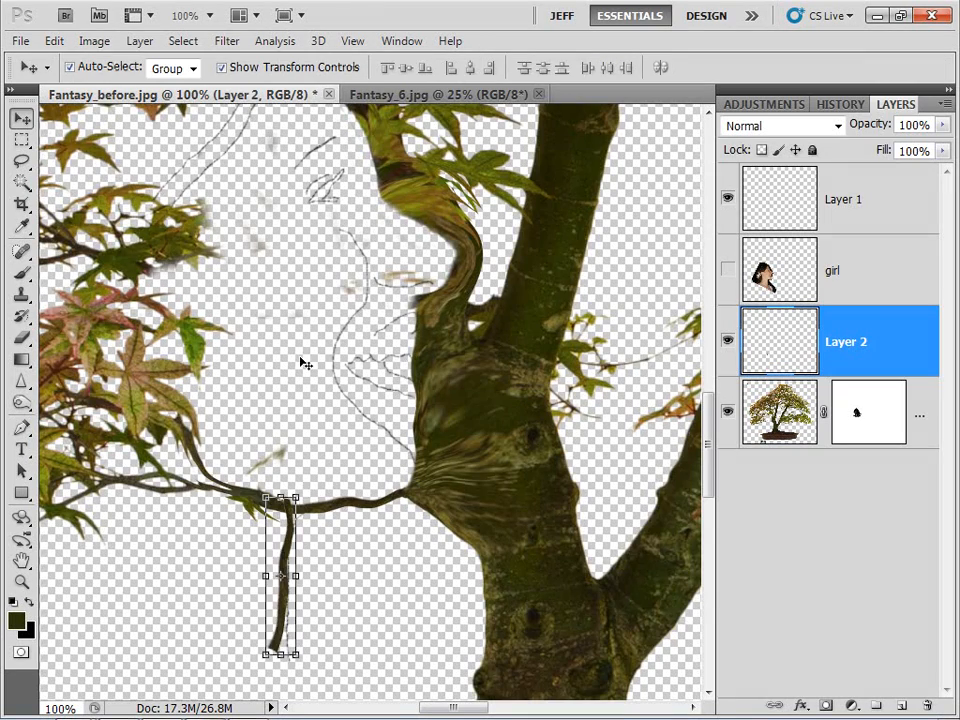
Lasso the small isolated leaf below the fork of the far branch on the tree faces layer and copy it to a new layer.
{"action": "left_click_drag", "start_coordinate": [292, 229], "coordinate": [298, 423]}
{"action": "left_click", "coordinate": [259, 348]}
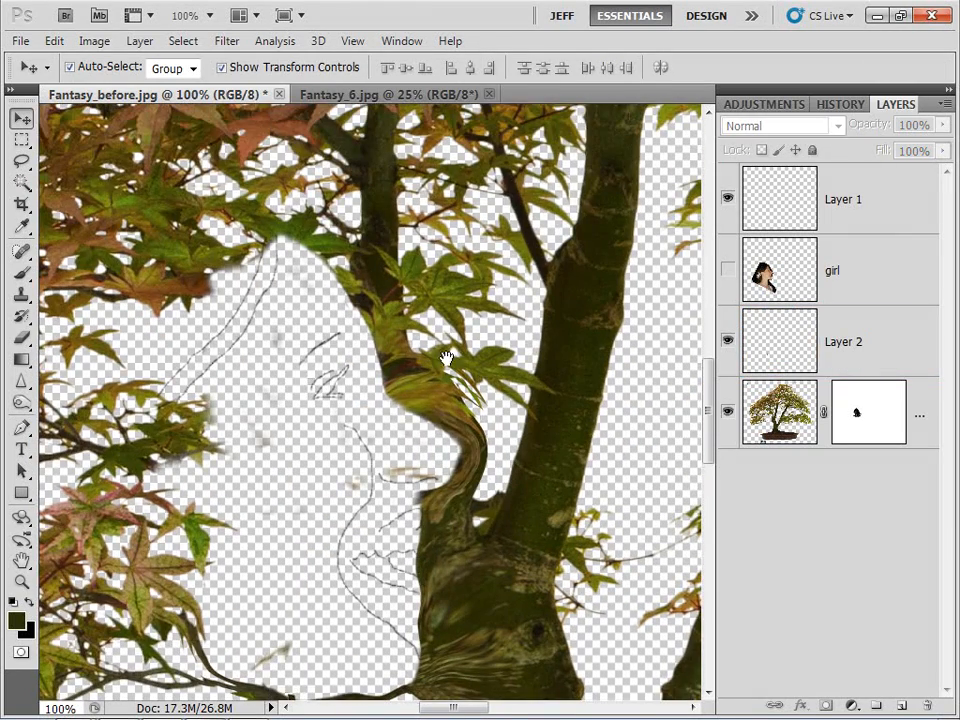
{"action": "left_click_drag", "start_coordinate": [536, 410], "coordinate": [244, 427]}
{"action": "left_click_drag", "start_coordinate": [439, 400], "coordinate": [279, 388]}
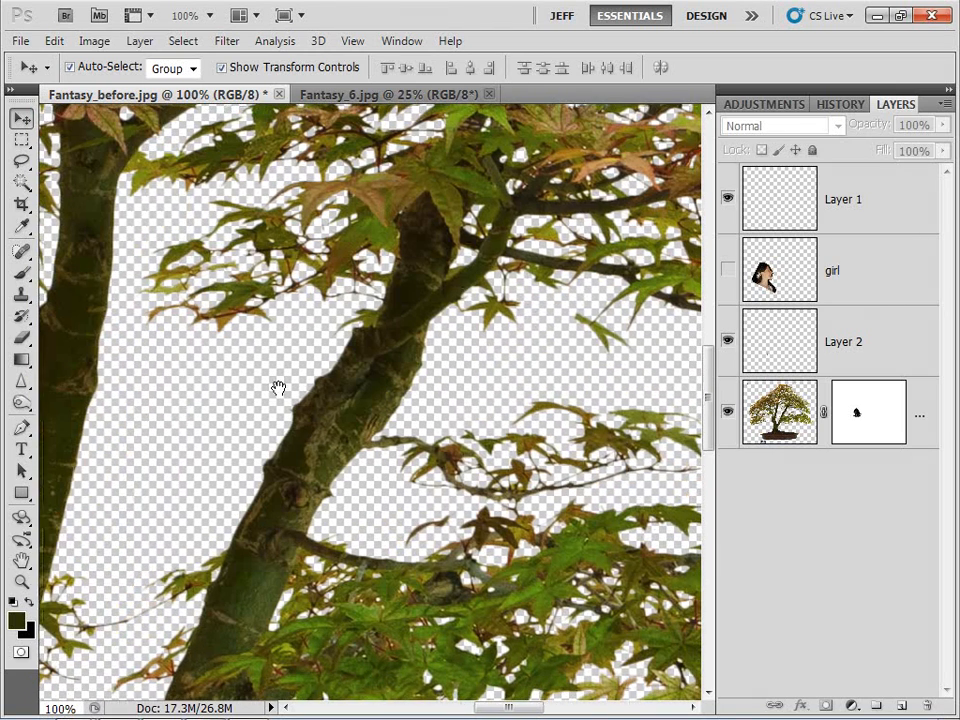
{"action": "left_click", "coordinate": [494, 303]}
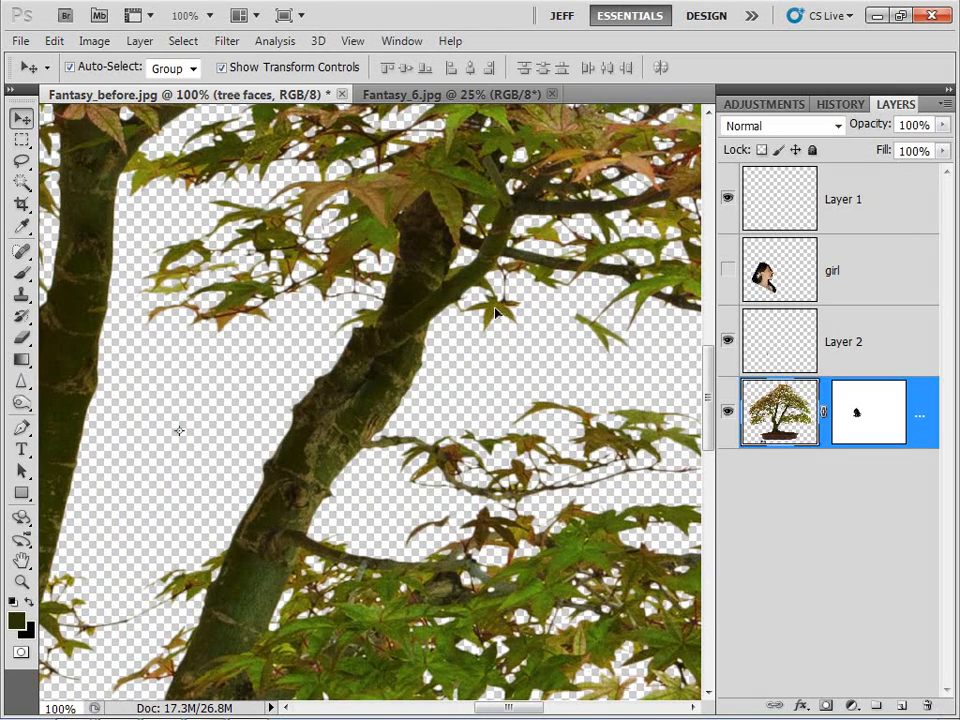
{"action": "key", "text": "l"}
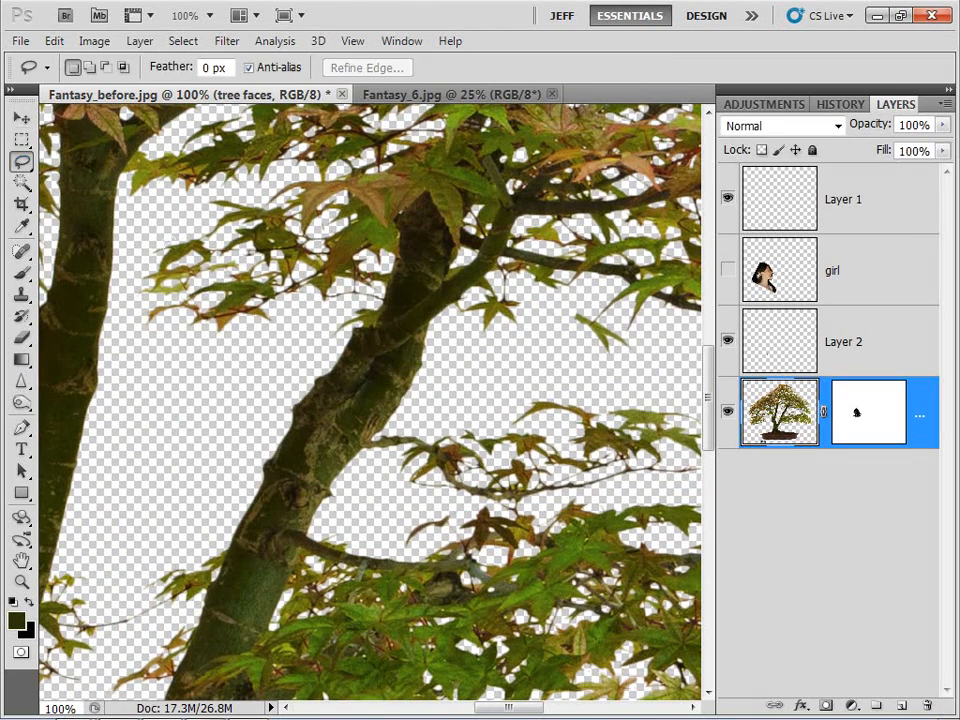
{"action": "mouse_move", "coordinate": [463, 306]}
{"action": "left_mouse_down"}
{"action": "mouse_move", "coordinate": [520, 318]}
{"action": "mouse_move", "coordinate": [525, 281]}
{"action": "mouse_move", "coordinate": [493, 300]}
{"action": "left_mouse_up"}
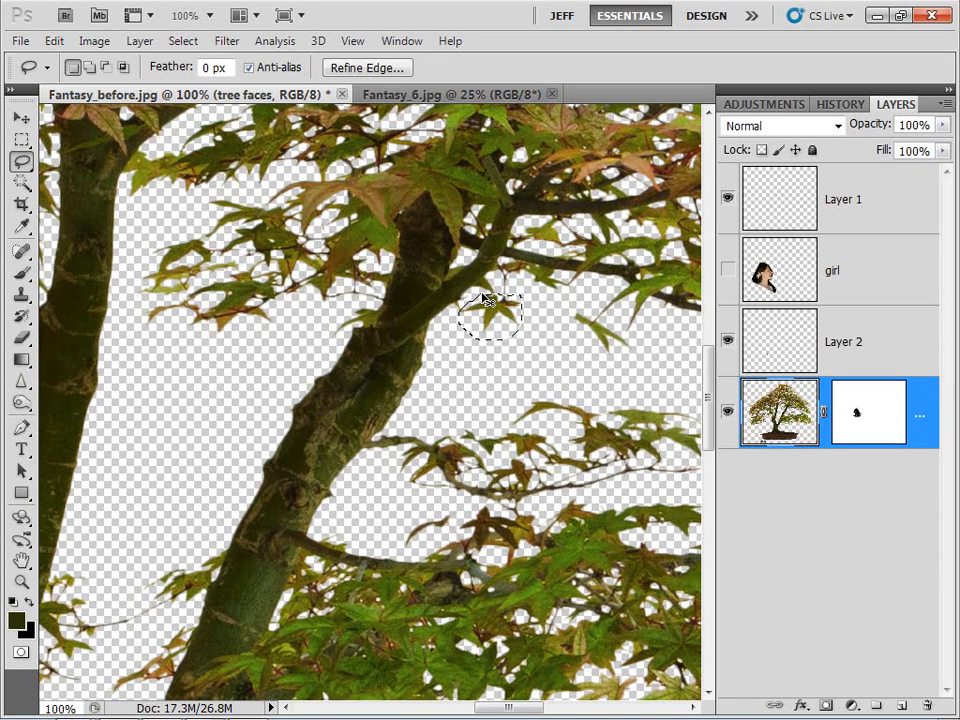
{"action": "key", "text": "ctrl+j"}
Move the copied leaf onto the traced eyebrow, flatten it to about 64% height and rotate it counterclockwise along the brow line.
{"action": "key", "text": "v"}
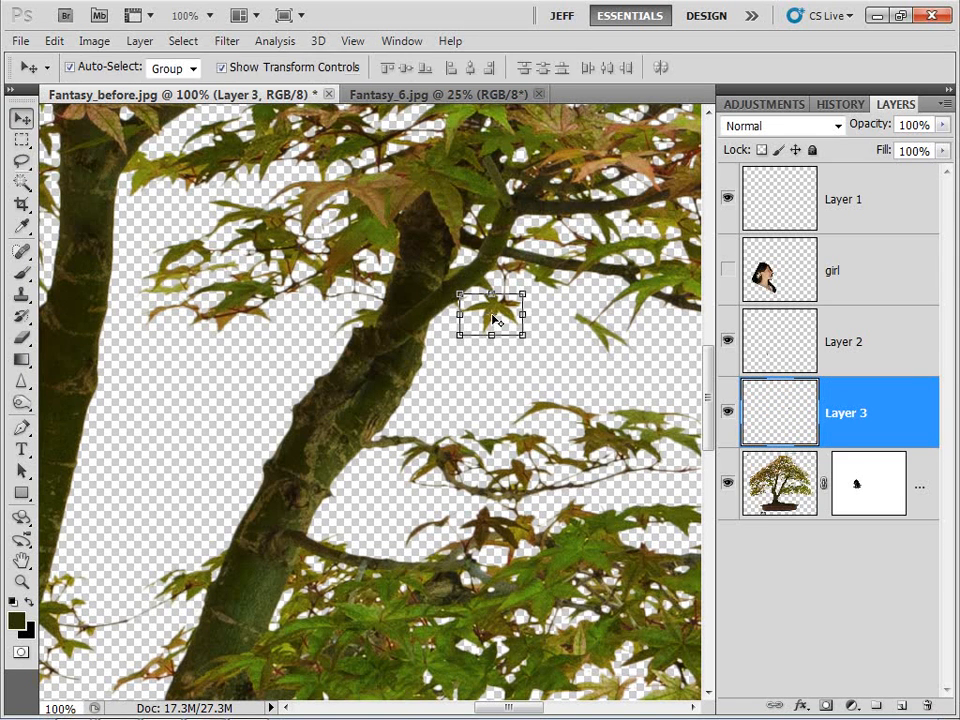
{"action": "key", "text": "ctrl+t"}
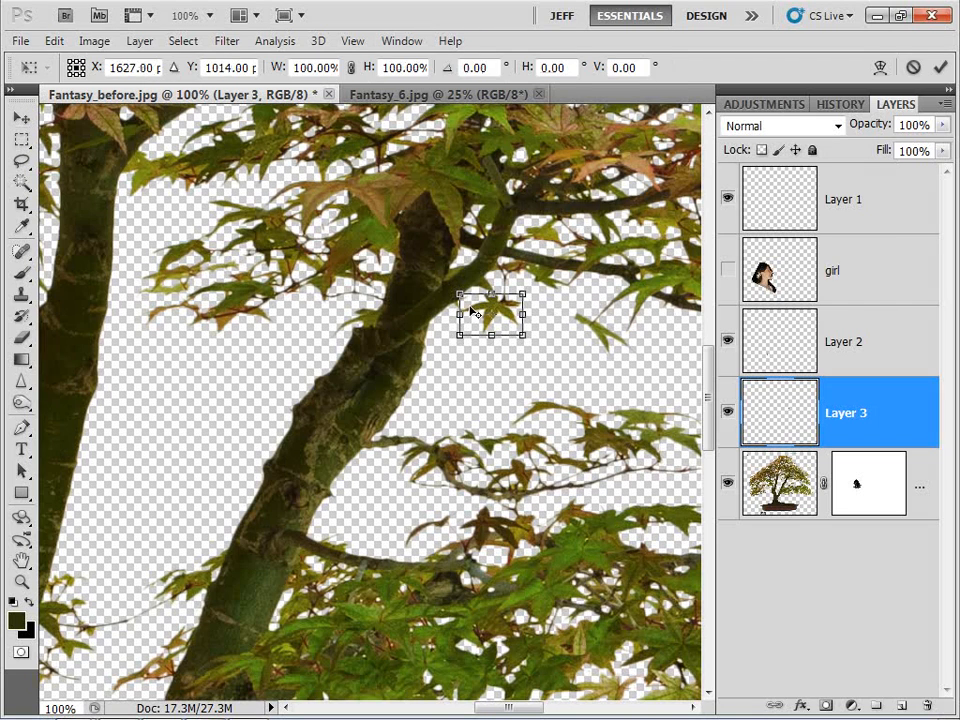
{"action": "left_click_drag", "start_coordinate": [497, 314], "coordinate": [110, 385]}
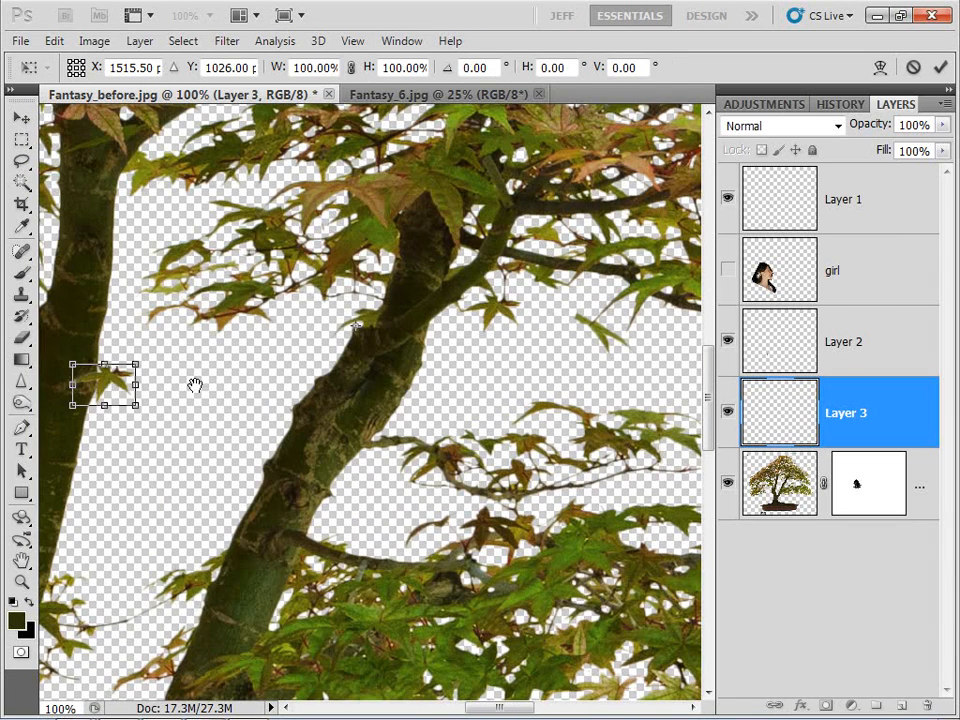
{"action": "left_click_drag", "start_coordinate": [195, 386], "coordinate": [392, 308]}
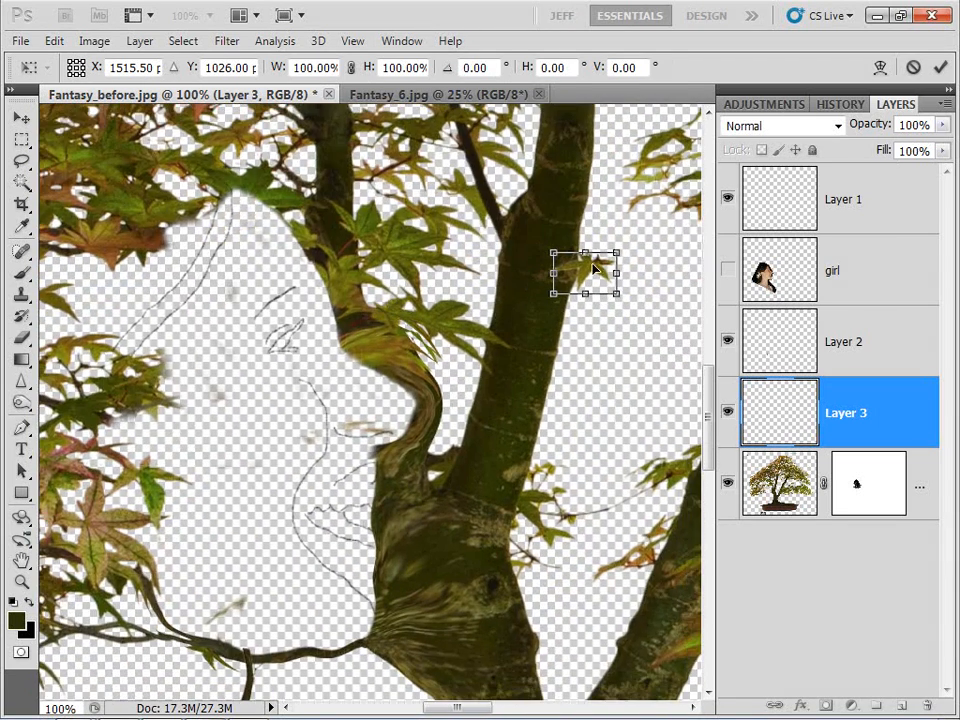
{"action": "mouse_move", "coordinate": [593, 268]}
{"action": "left_mouse_down"}
{"action": "mouse_move", "coordinate": [280, 343]}
{"action": "mouse_move", "coordinate": [290, 295]}
{"action": "mouse_move", "coordinate": [272, 284]}
{"action": "mouse_move", "coordinate": [273, 294]}
{"action": "left_mouse_up"}
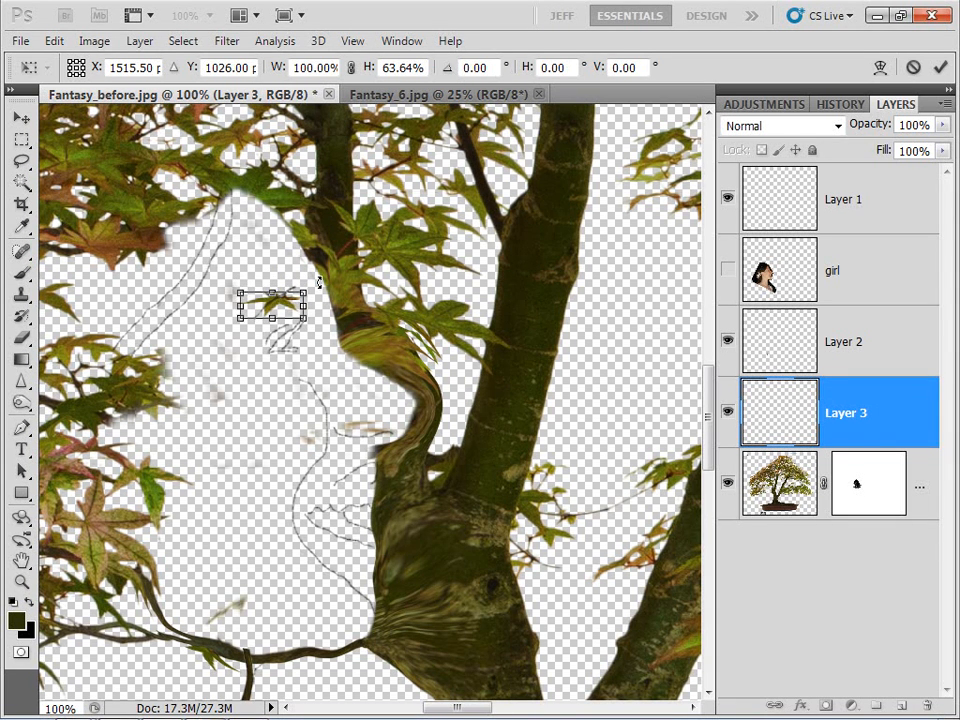
{"action": "key", "text": "Return"}
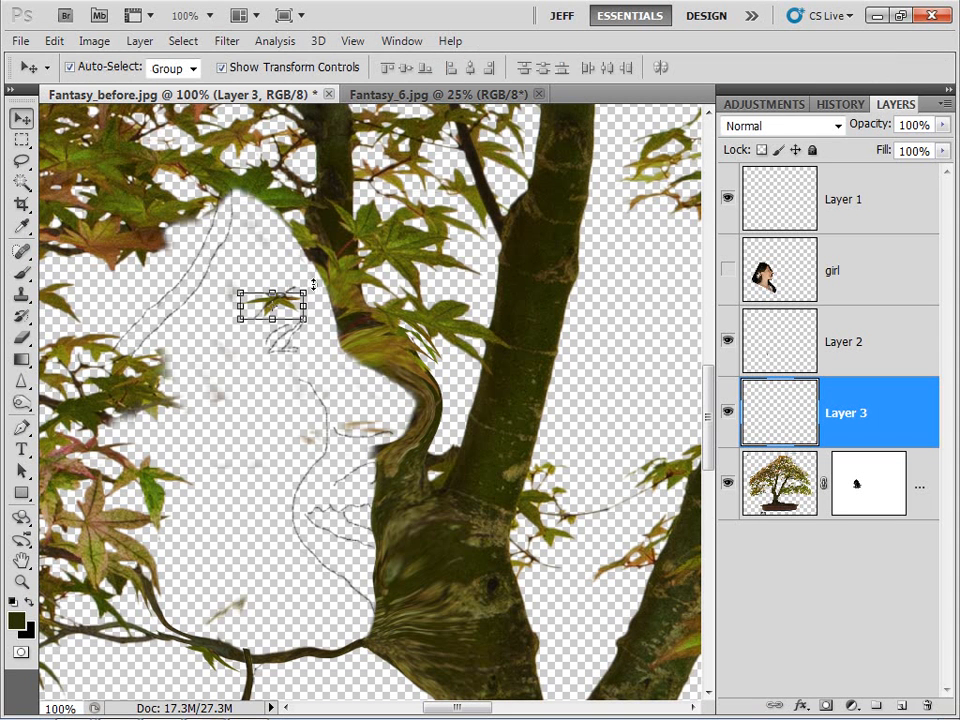
{"action": "left_click_drag", "start_coordinate": [313, 283], "coordinate": [279, 315]}
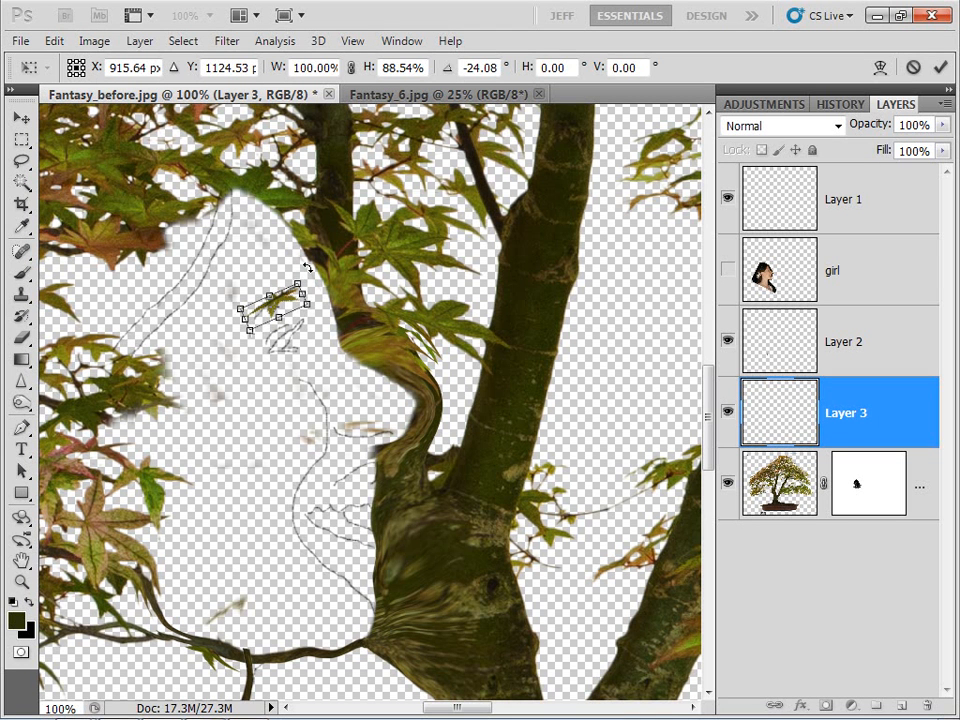
{"action": "left_click_drag", "start_coordinate": [307, 268], "coordinate": [297, 264]}
{"action": "key", "text": "Return"}
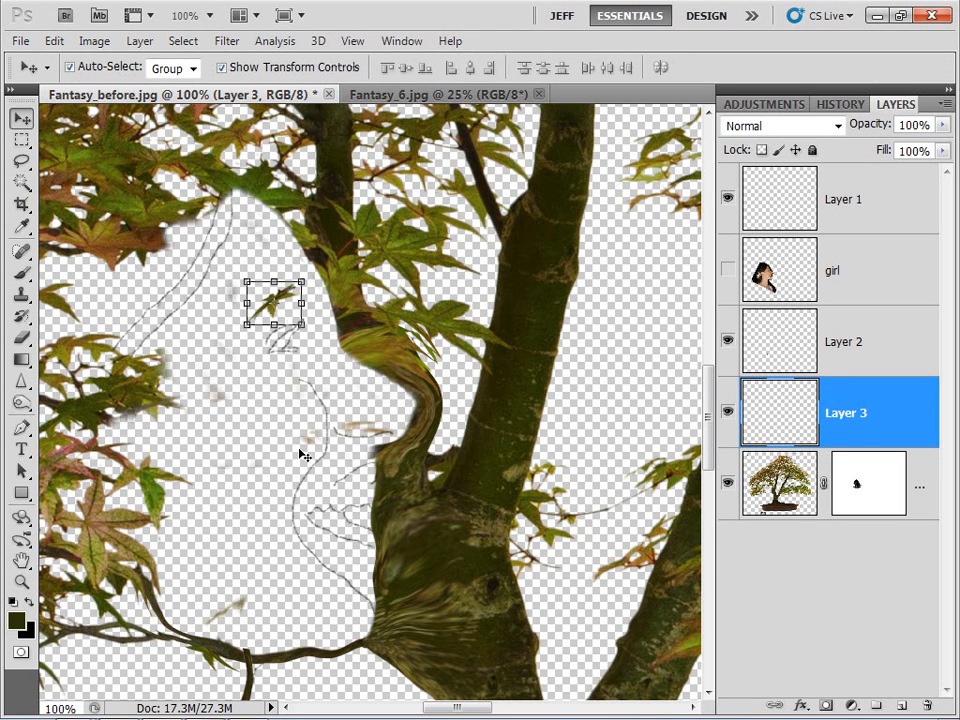
Examine the whole tree to judge how the face profile, neck branch and eyebrow leaf read from a distance.
{"action": "left_click", "coordinate": [340, 680]}
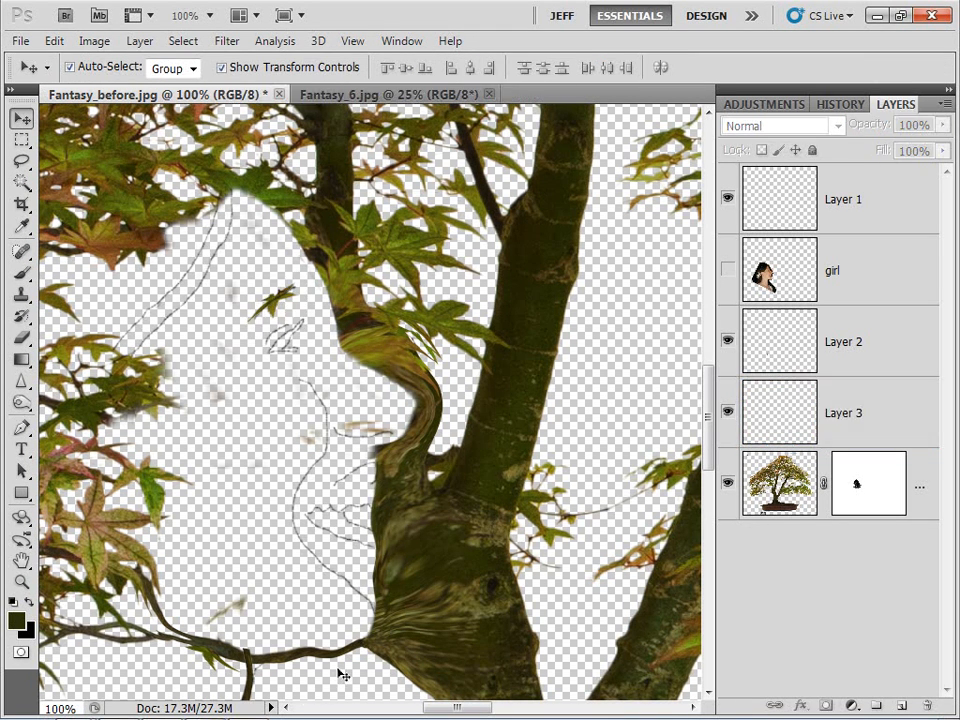
{"action": "key", "text": "ctrl+minus"}
{"action": "key", "text": "ctrl+minus"}
{"action": "key", "text": "ctrl+minus"}
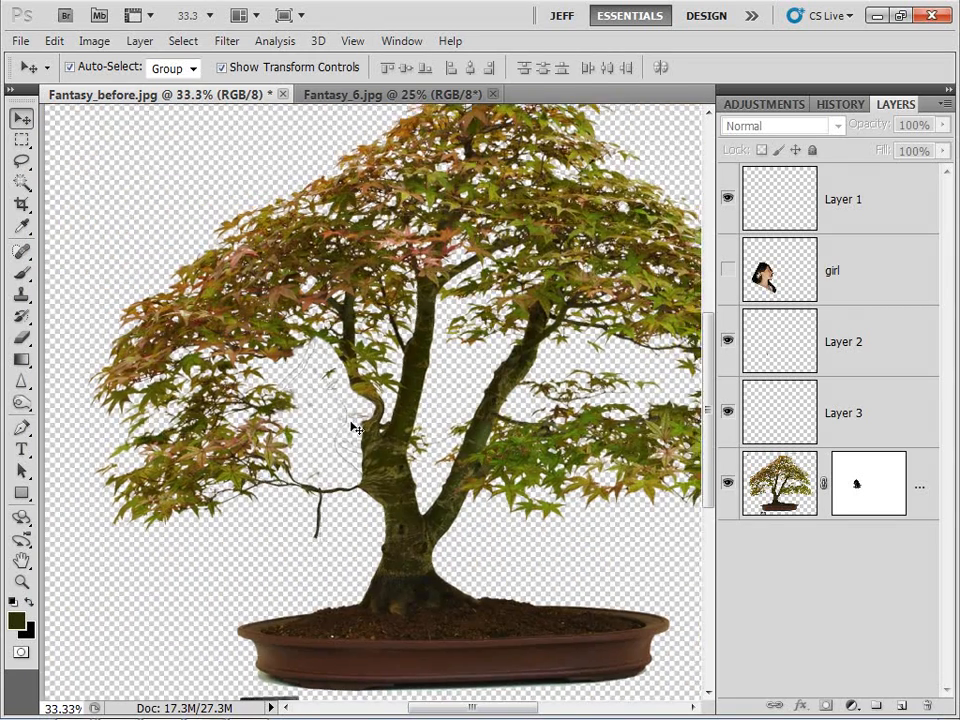
{"action": "key", "text": "ctrl+minus"}
{"action": "key", "text": "ctrl+minus"}
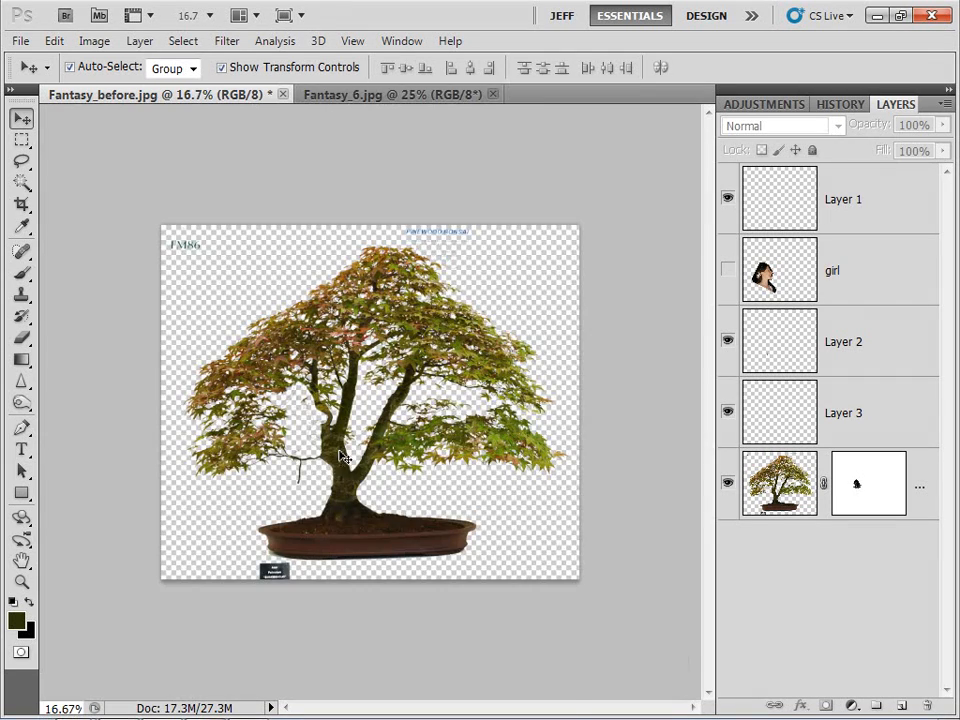
{"action": "key", "text": "ctrl+plus"}
{"action": "key", "text": "ctrl+plus"}
{"action": "key", "text": "ctrl+plus"}
{"action": "left_click_drag", "start_coordinate": [168, 434], "coordinate": [171, 471]}
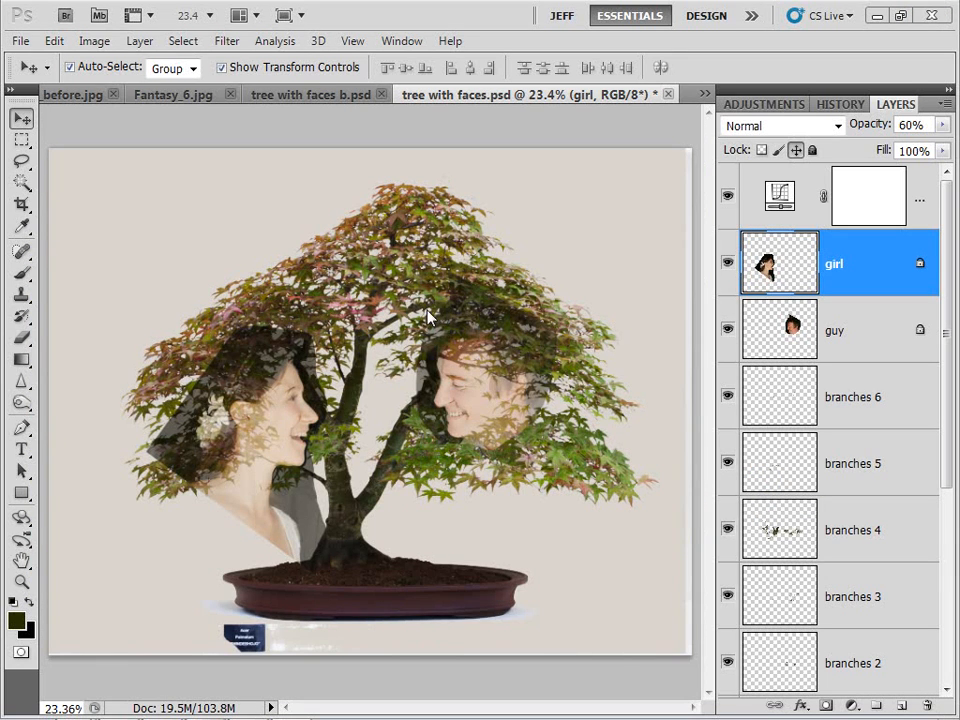
Hide the girl layer in tree with faces.psd to expose the woman's profile built from branches and leaves.
{"action": "key", "text": "ctrl+plus"}
{"action": "key", "text": "ctrl+plus"}
{"action": "key", "text": "ctrl+plus"}
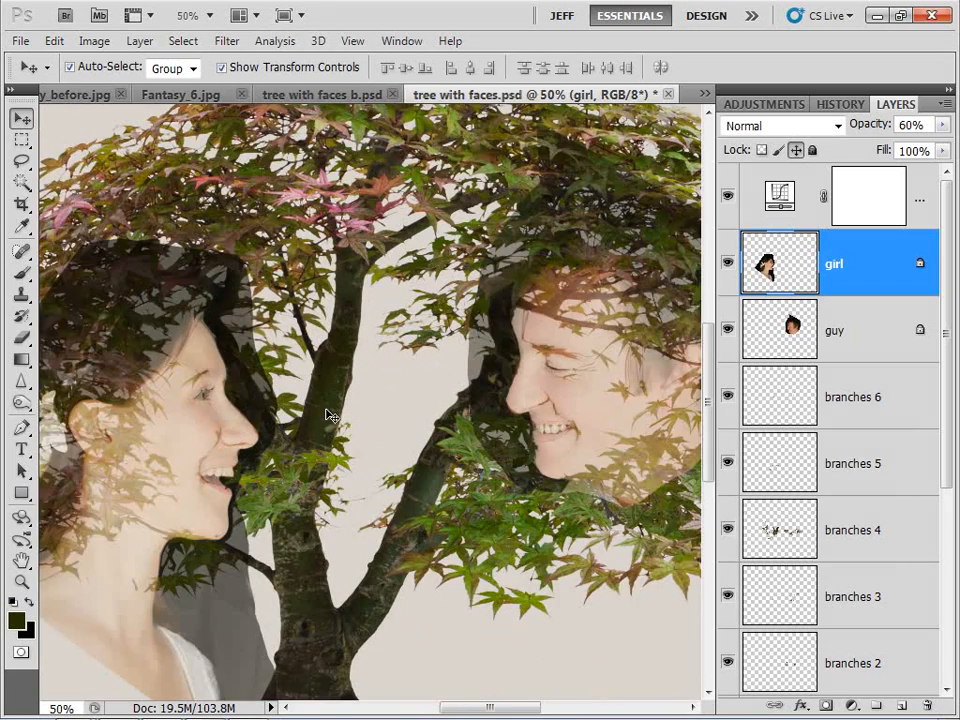
{"action": "left_click_drag", "start_coordinate": [280, 405], "coordinate": [371, 352]}
{"action": "key", "text": "ctrl+plus"}
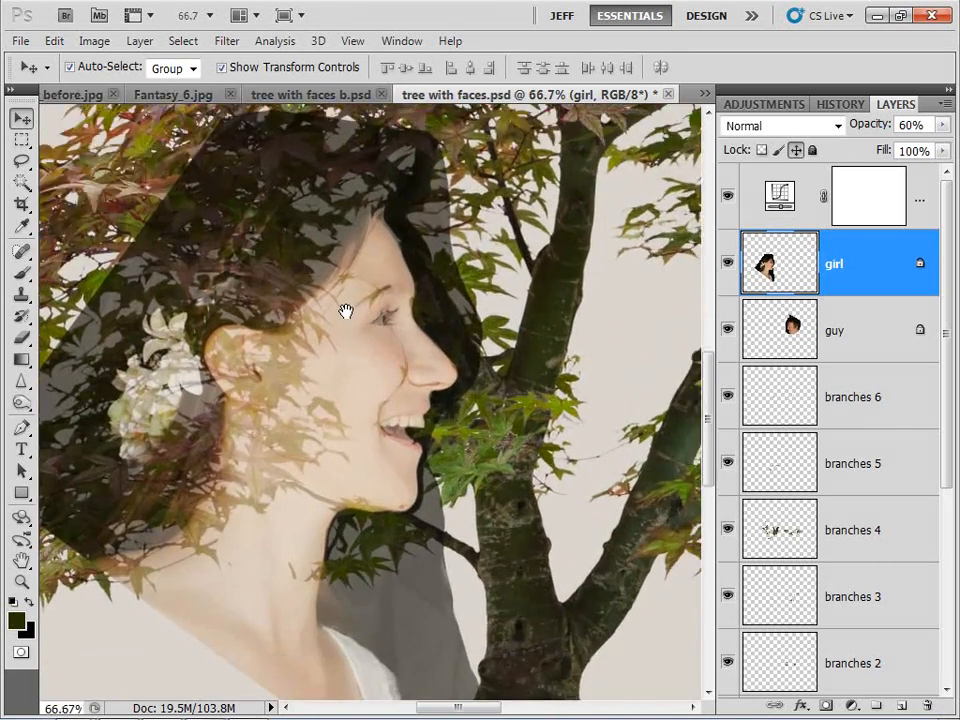
{"action": "left_click_drag", "start_coordinate": [345, 311], "coordinate": [381, 354]}
{"action": "left_click", "coordinate": [728, 264]}
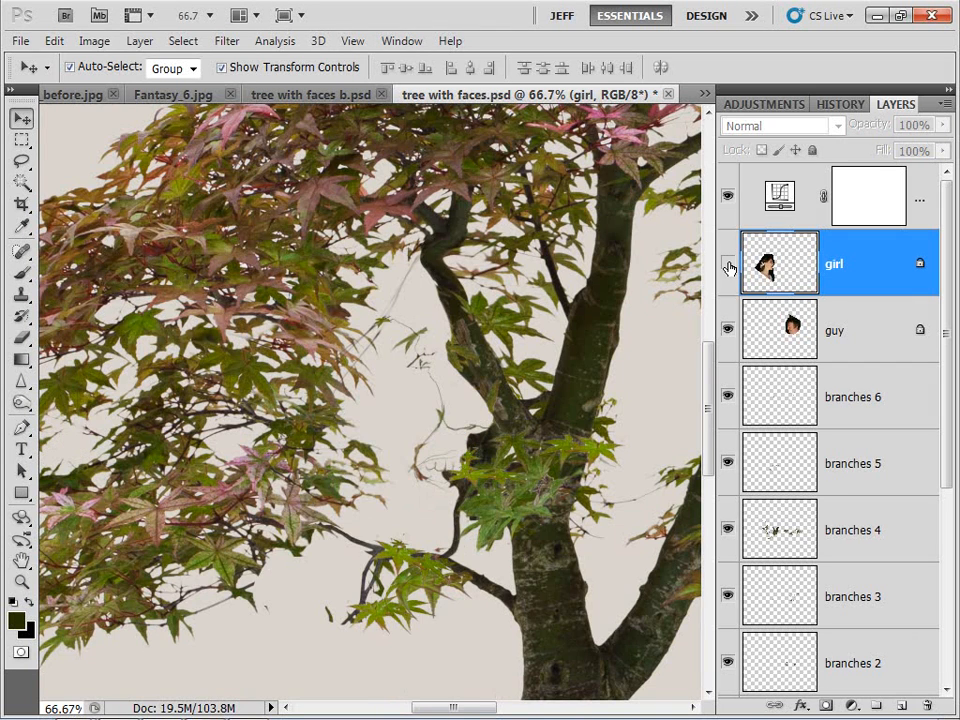
{"action": "key", "text": "ctrl+plus"}
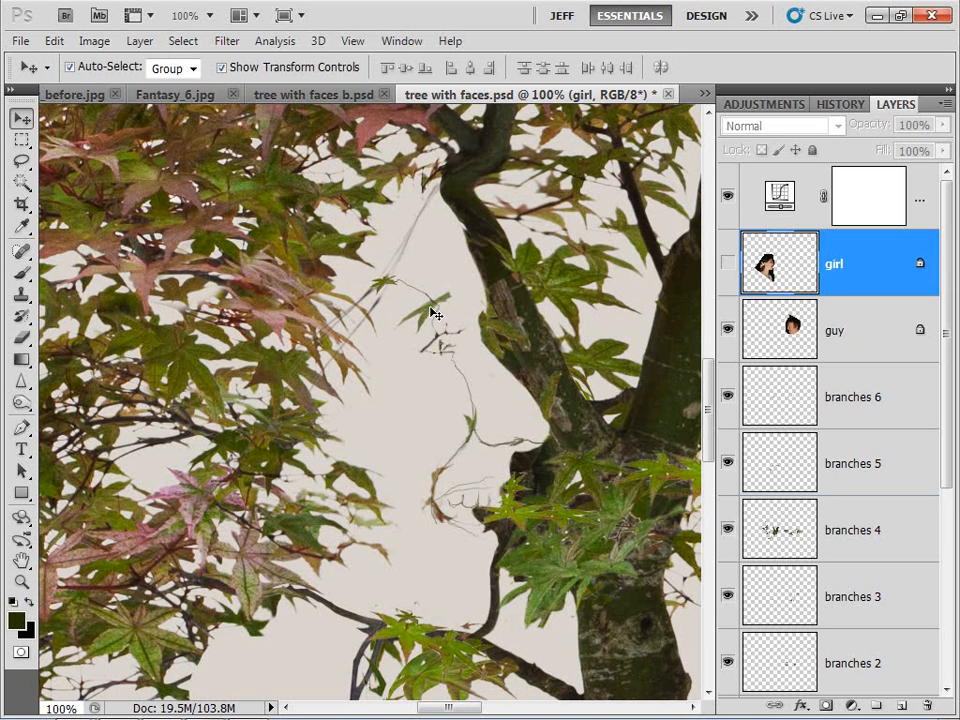
Compare the woman's profile with and without the branches 4 and branches 5 layers.
{"action": "left_click", "coordinate": [473, 342]}
{"action": "left_click", "coordinate": [728, 529]}
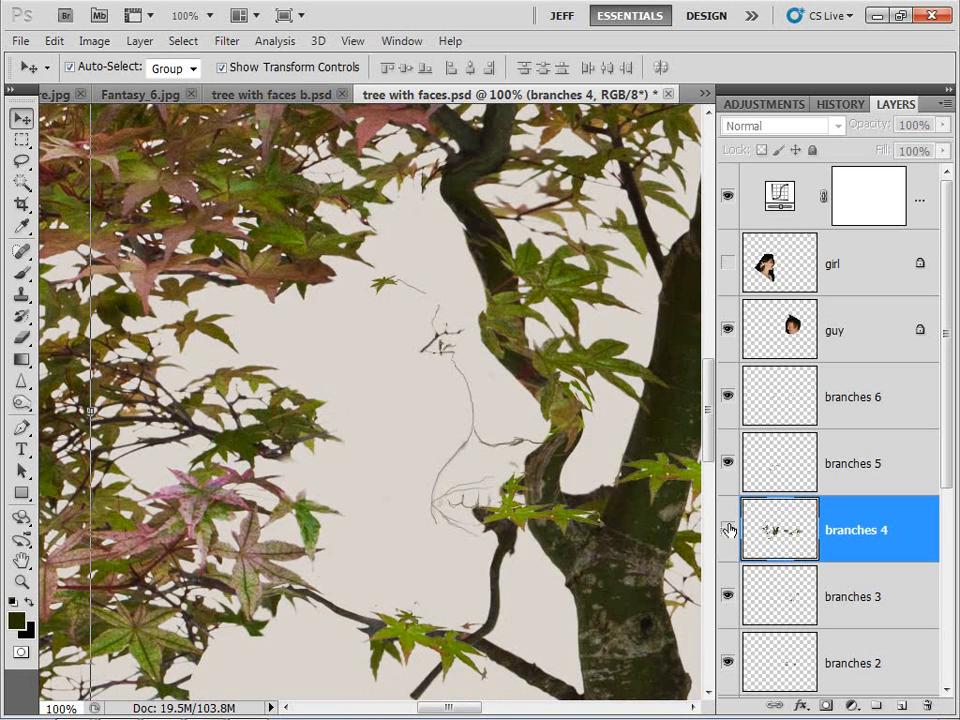
{"action": "left_click", "coordinate": [728, 529]}
{"action": "left_click", "coordinate": [480, 446]}
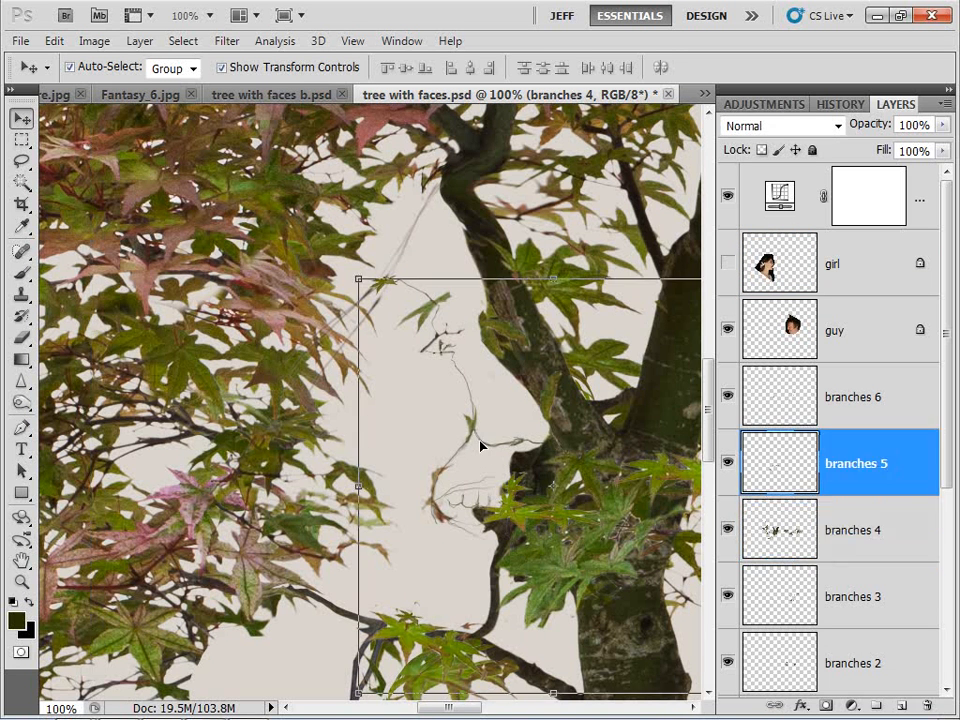
{"action": "left_click", "coordinate": [727, 463]}
{"action": "left_click", "coordinate": [727, 463]}
{"action": "left_click", "coordinate": [727, 463]}
{"action": "left_click", "coordinate": [727, 463]}
{"action": "left_click", "coordinate": [727, 530]}
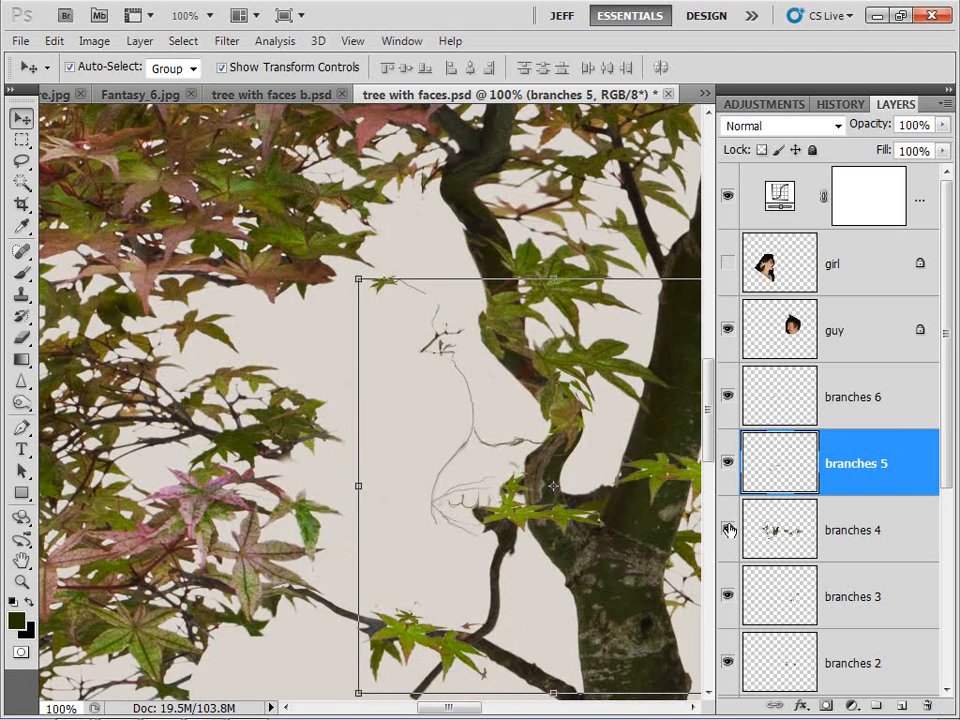
{"action": "left_click", "coordinate": [727, 530]}
{"action": "left_click", "coordinate": [727, 530]}
{"action": "left_click", "coordinate": [727, 530]}
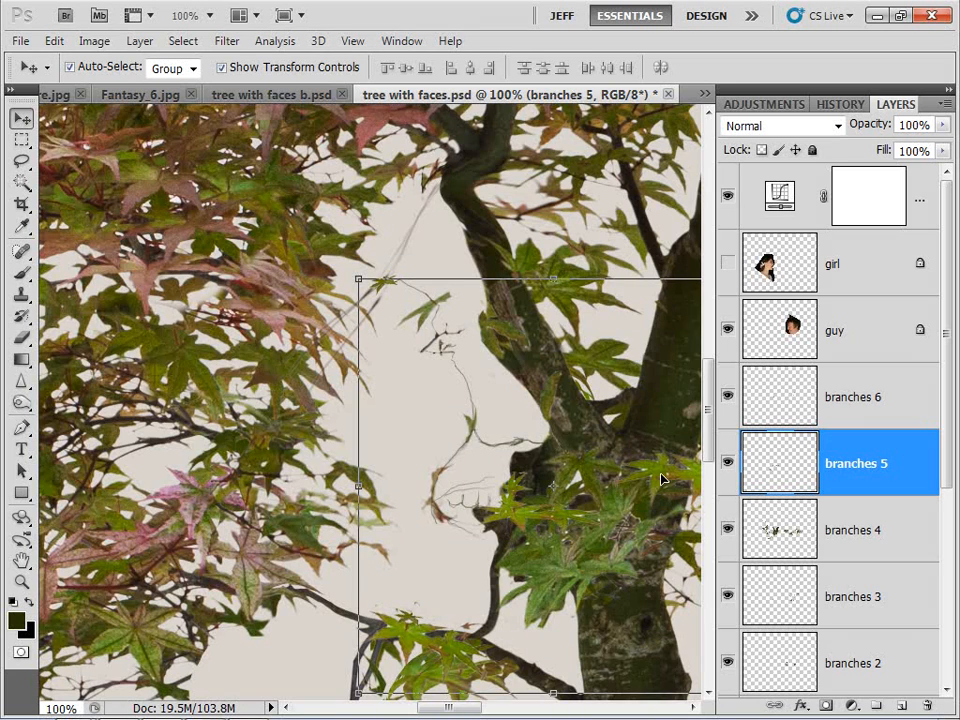
Hide the guy layer to expose the man's face built from branches and leaves on the other side of the tree.
{"action": "left_click_drag", "start_coordinate": [662, 443], "coordinate": [301, 502]}
{"action": "left_click", "coordinate": [422, 456]}
{"action": "scroll", "coordinate": [795, 398], "scroll_direction": "up", "scroll_amount": 5}
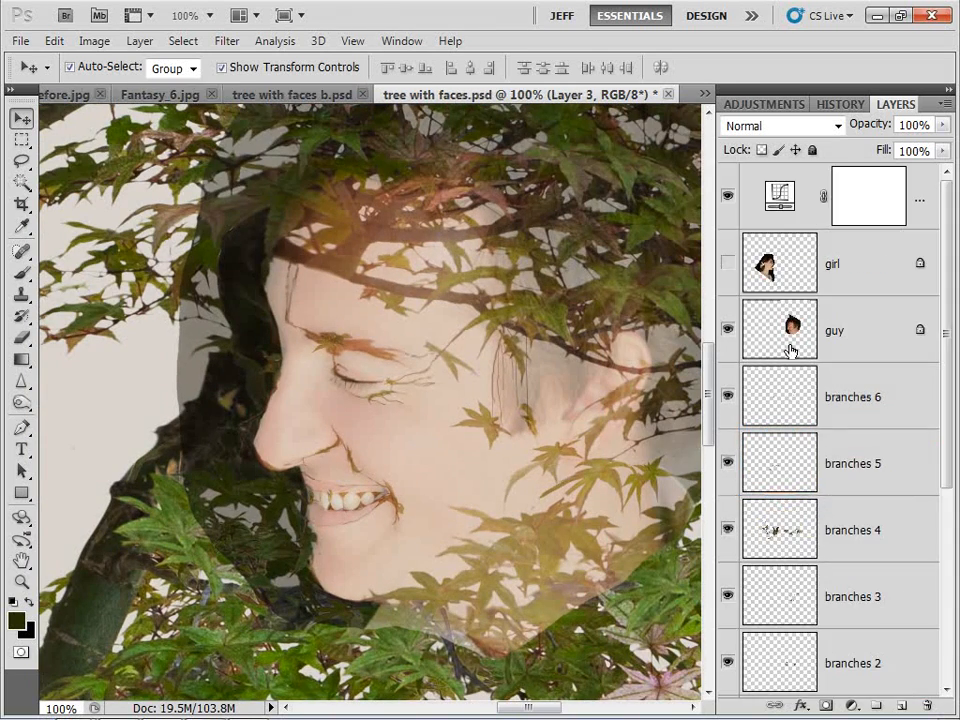
{"action": "left_click", "coordinate": [727, 331]}
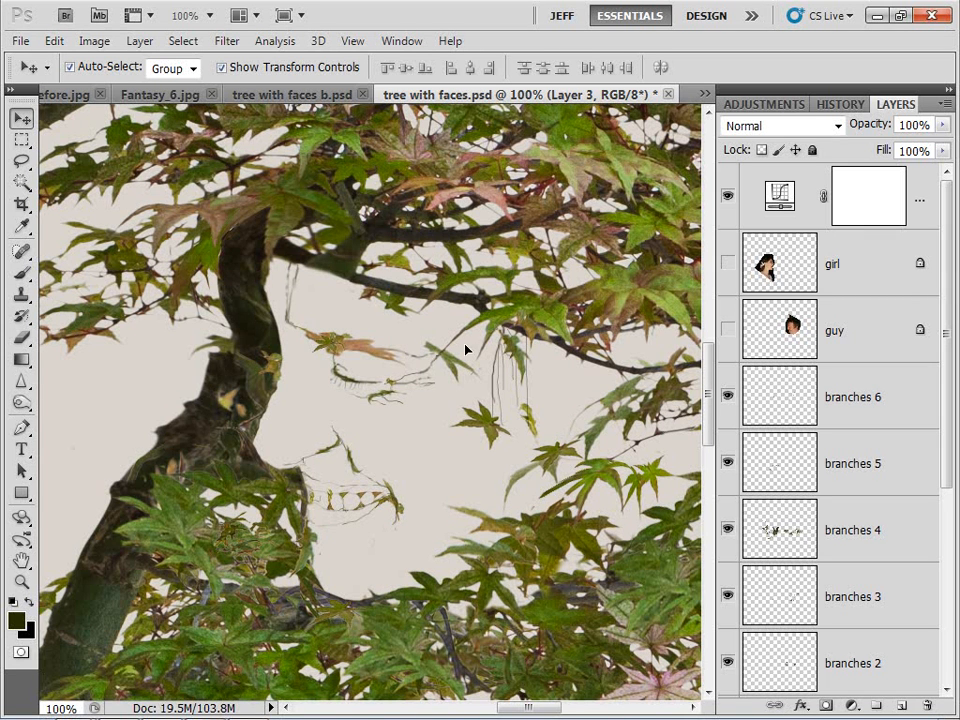
Select all layers from the Curves adjustment down to the masked tree layer and merge them, leaving out the beige background layer.
{"action": "key", "text": "ctrl+0"}
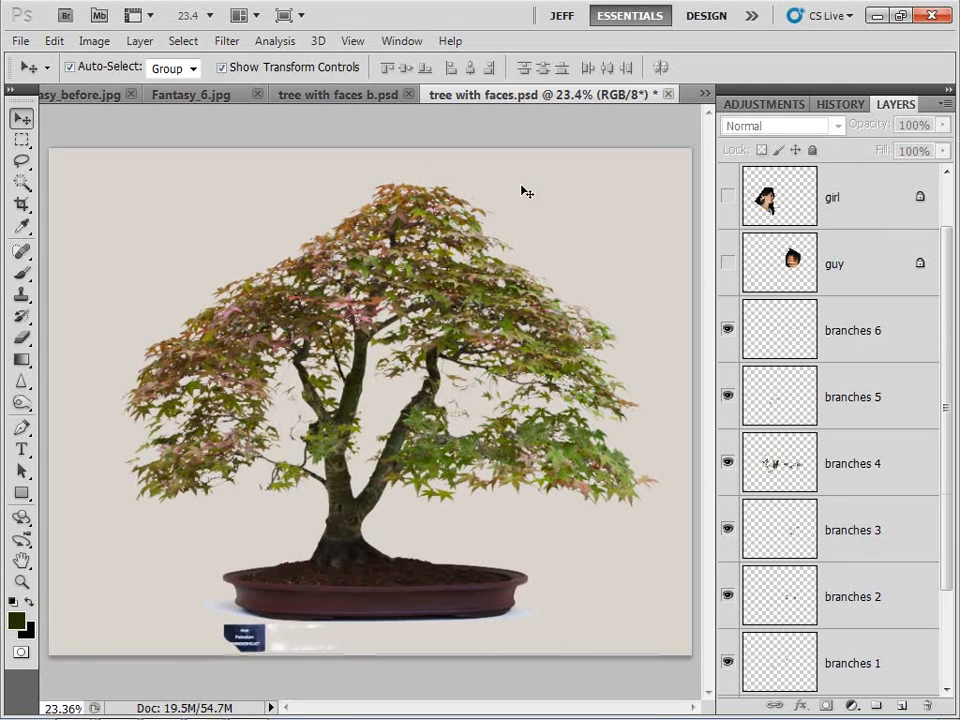
{"action": "scroll", "coordinate": [919, 259], "scroll_direction": "up", "scroll_amount": 1}
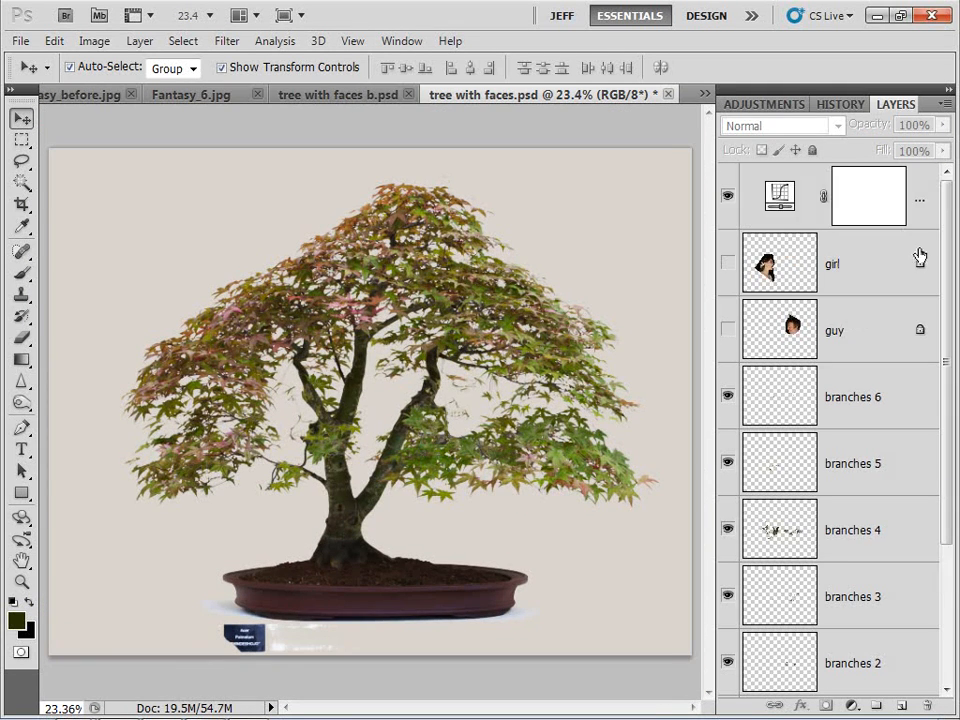
{"action": "left_click", "coordinate": [920, 195]}
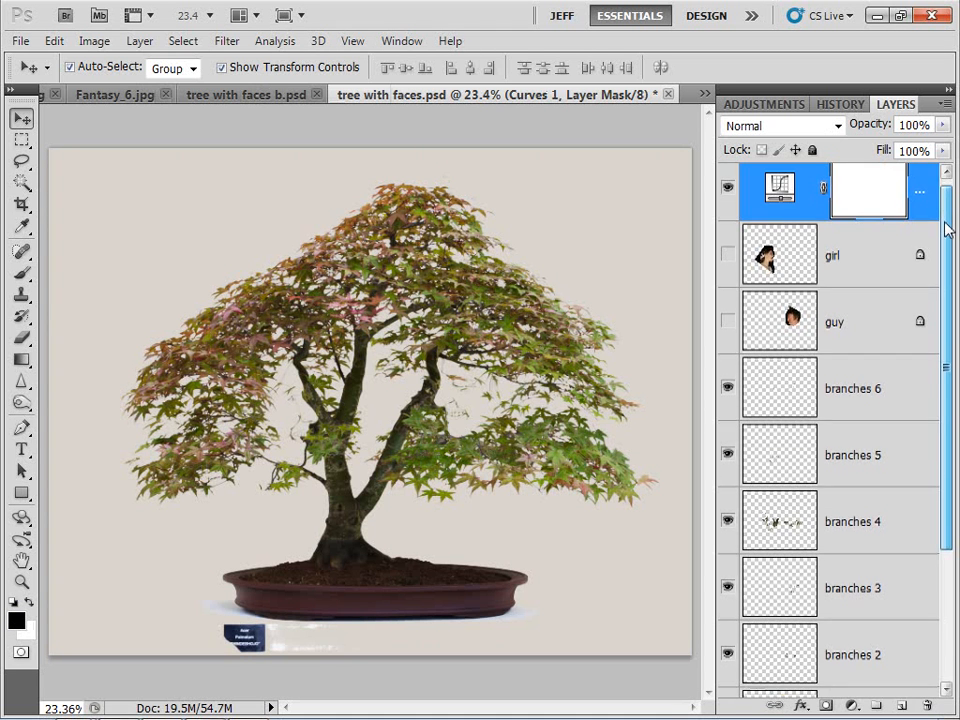
{"action": "left_click_drag", "start_coordinate": [947, 222], "coordinate": [946, 372]}
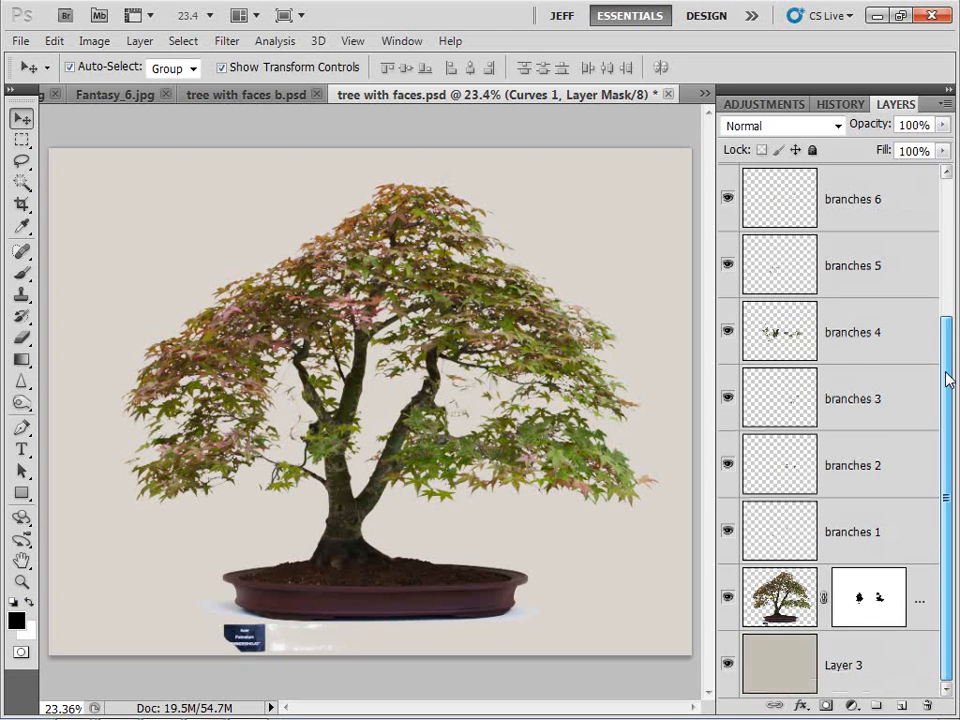
{"action": "left_click", "coordinate": [920, 595], "text": "shift"}
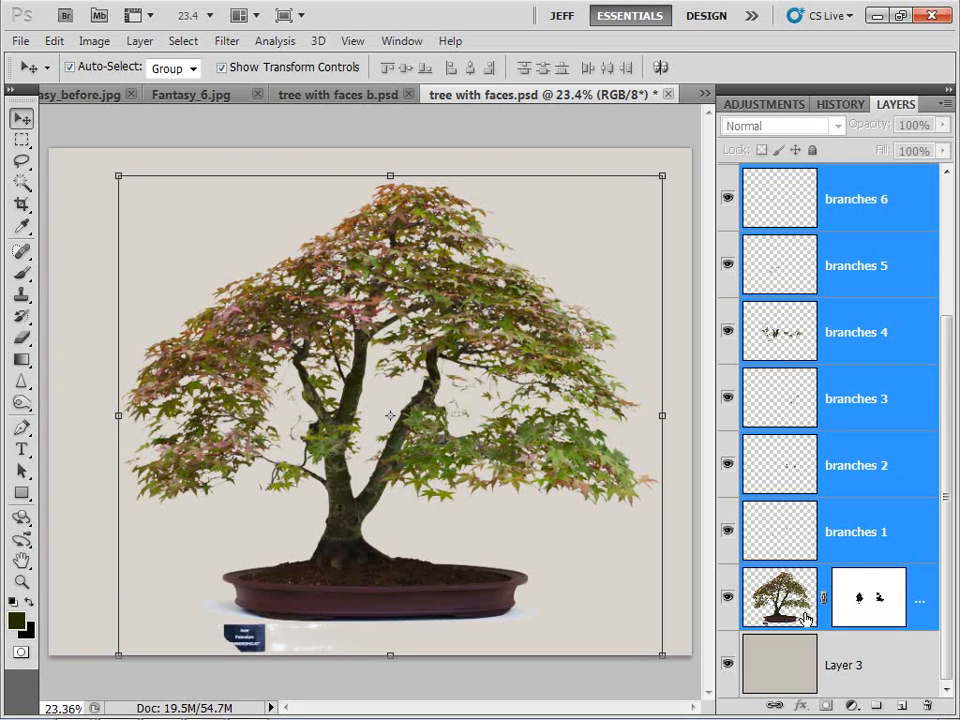
{"action": "key", "text": "ctrl+e"}
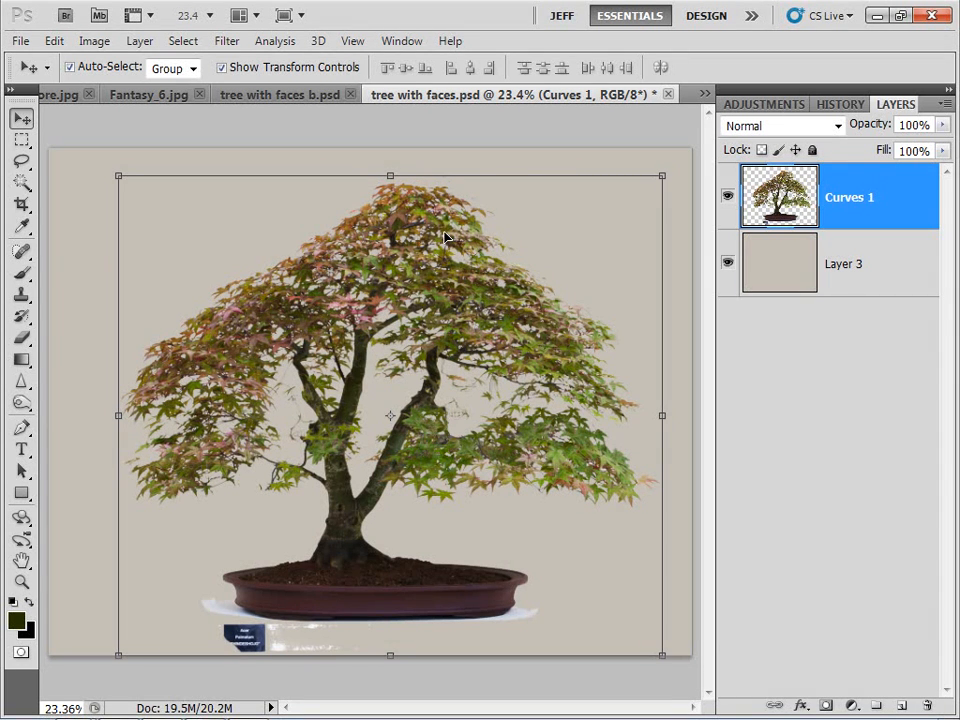
Rename the merged bonsai layer as Tree.
{"action": "double_click", "coordinate": [850, 197]}
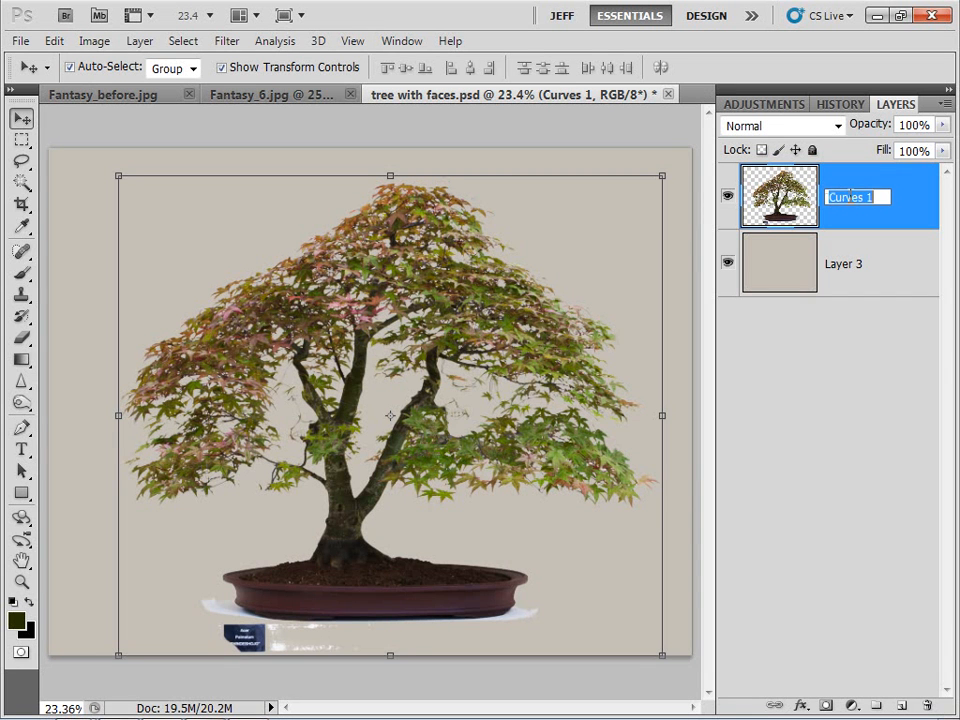
{"action": "type", "text": "Tre"}
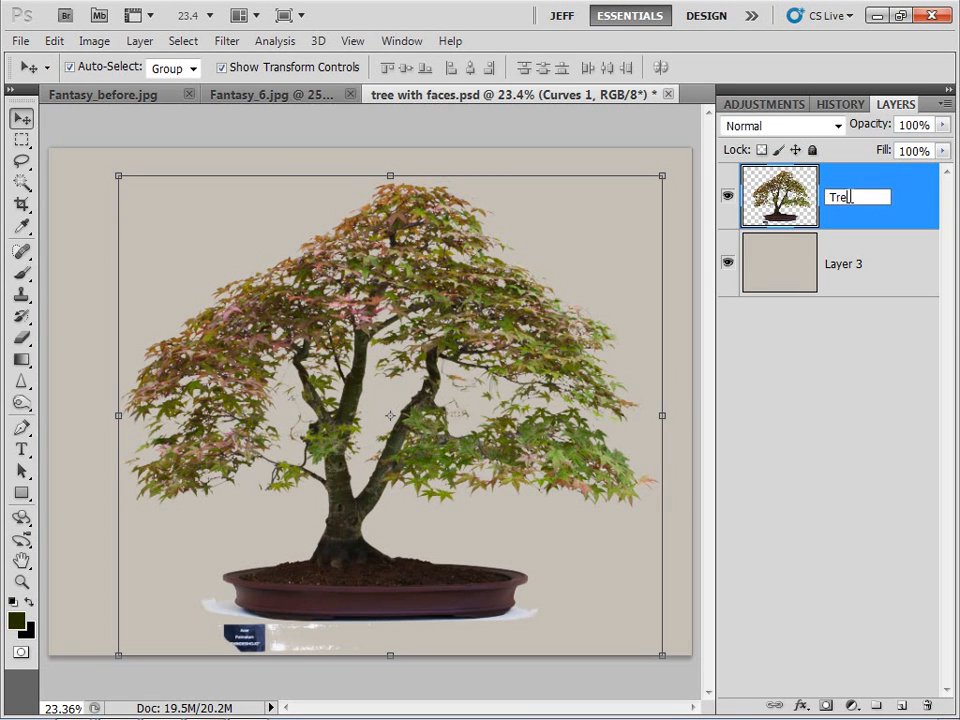
{"action": "type", "text": "e"}
{"action": "key", "text": "Return"}
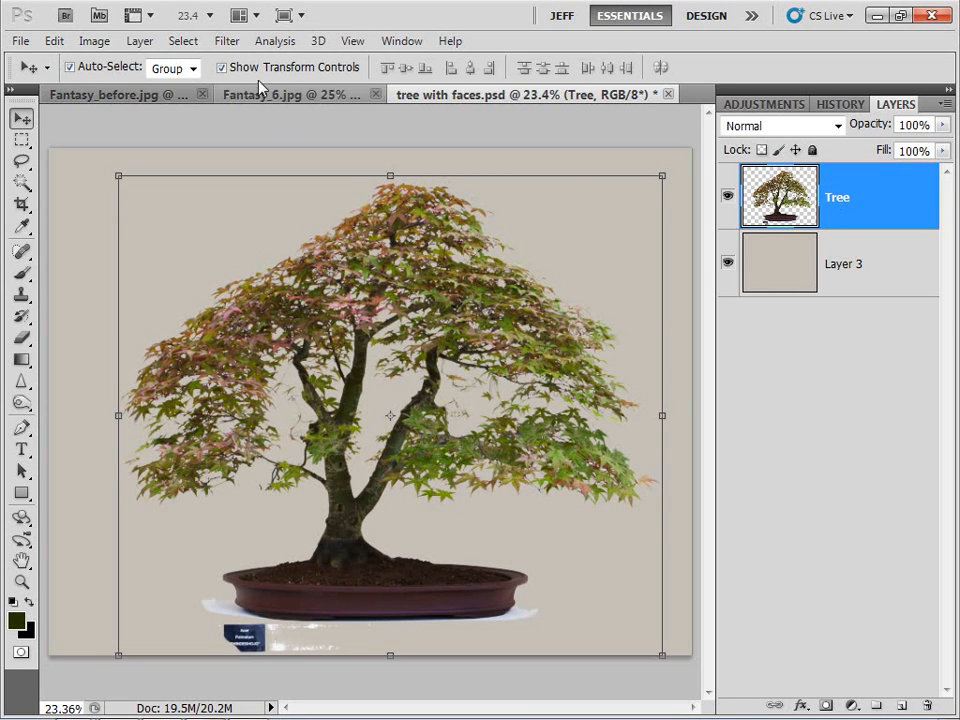
Close the Fantasy_6.jpg and Fantasy_before.jpg documents, keeping tree with faces.psd open.
{"action": "left_click", "coordinate": [287, 103]}
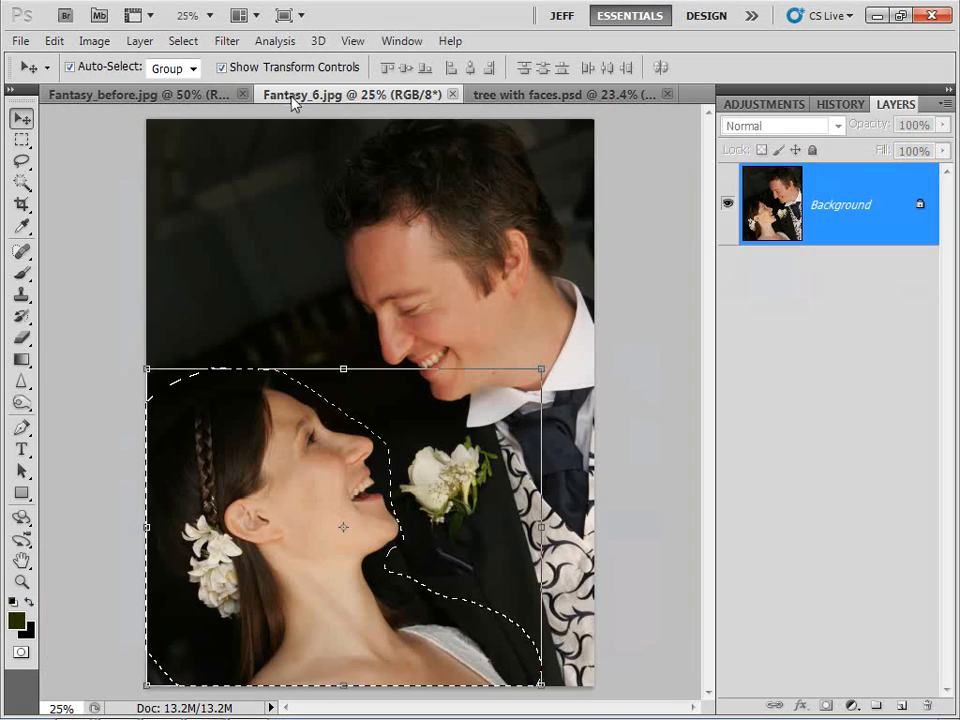
{"action": "left_click", "coordinate": [452, 94]}
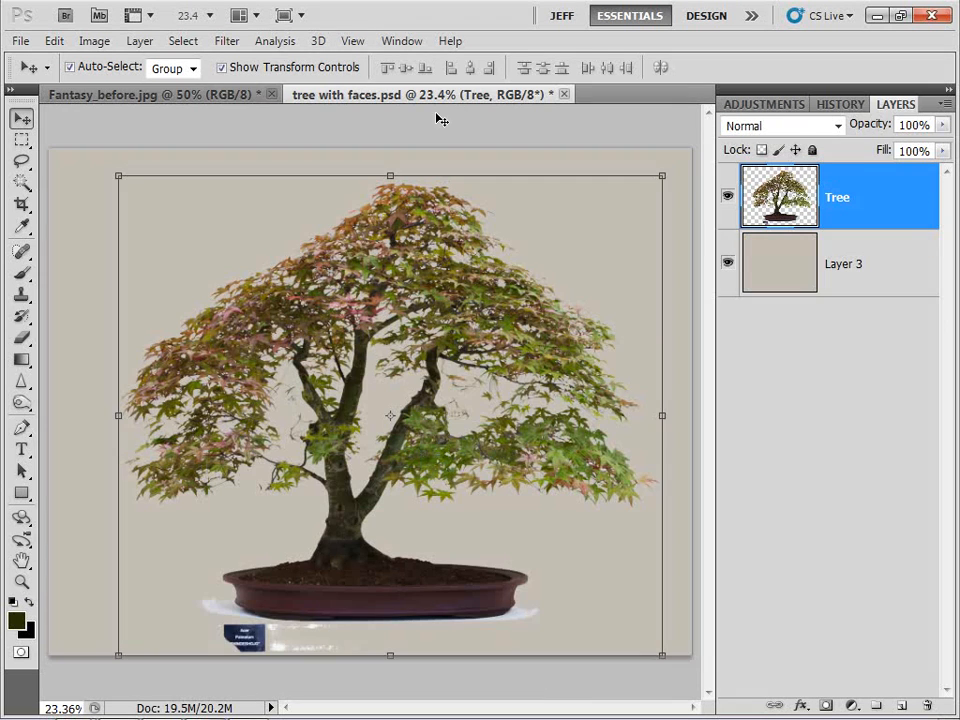
{"action": "left_click", "coordinate": [166, 96]}
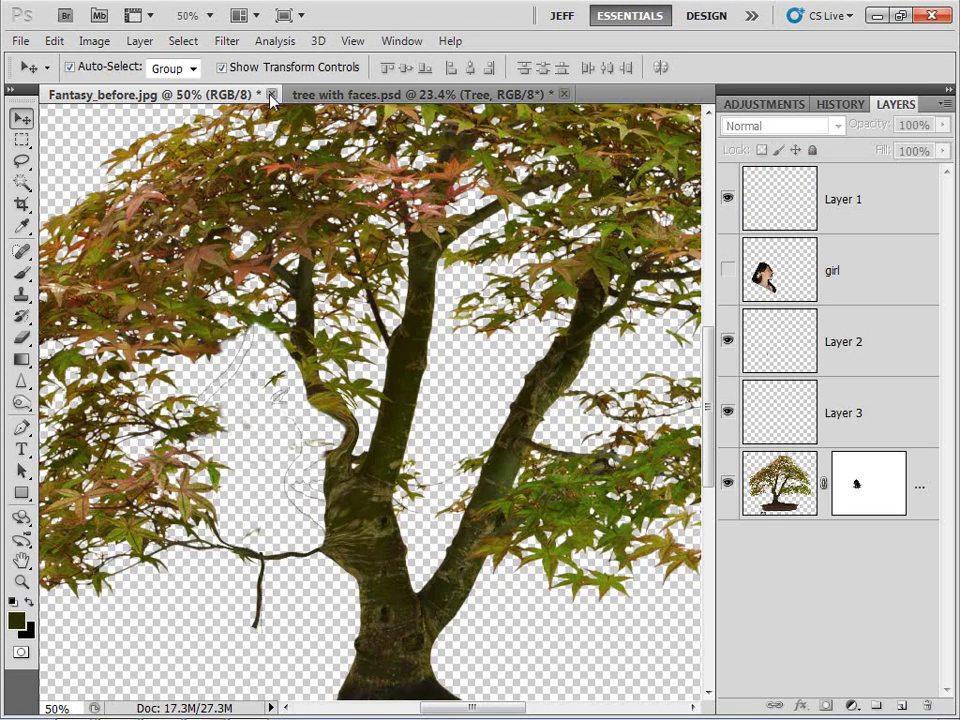
{"action": "key", "text": "ctrl+w"}
{"action": "left_click", "coordinate": [482, 286]}
Create a new document named Fantasy landscape with the International Paper preset at A4 size, 300 pixels/inch and a white background.
{"action": "left_click", "coordinate": [21, 42]}
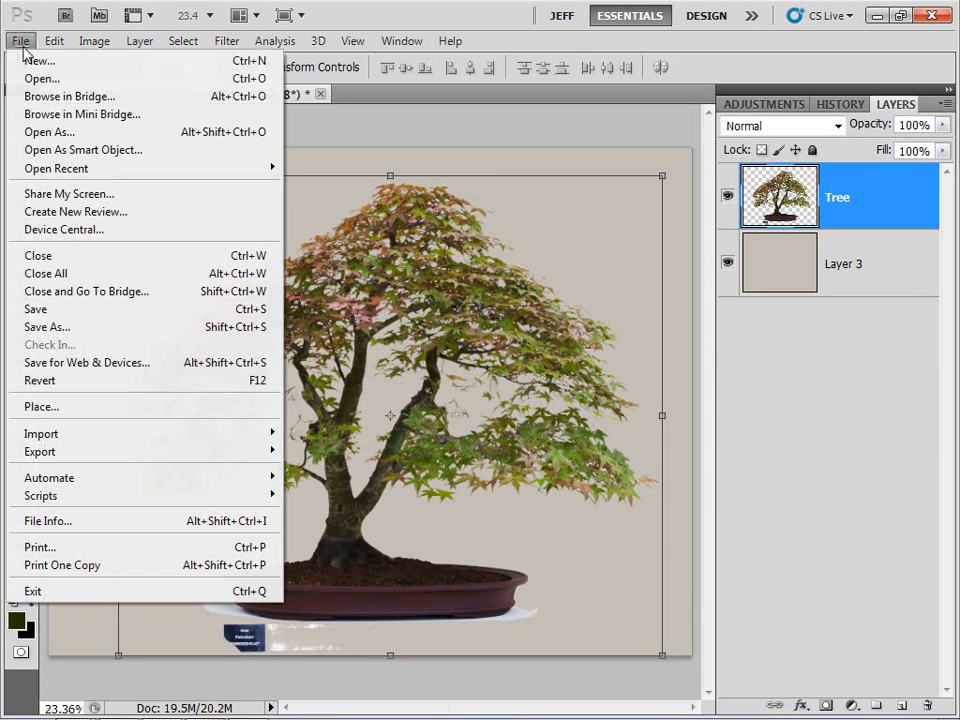
{"action": "left_click", "coordinate": [30, 58]}
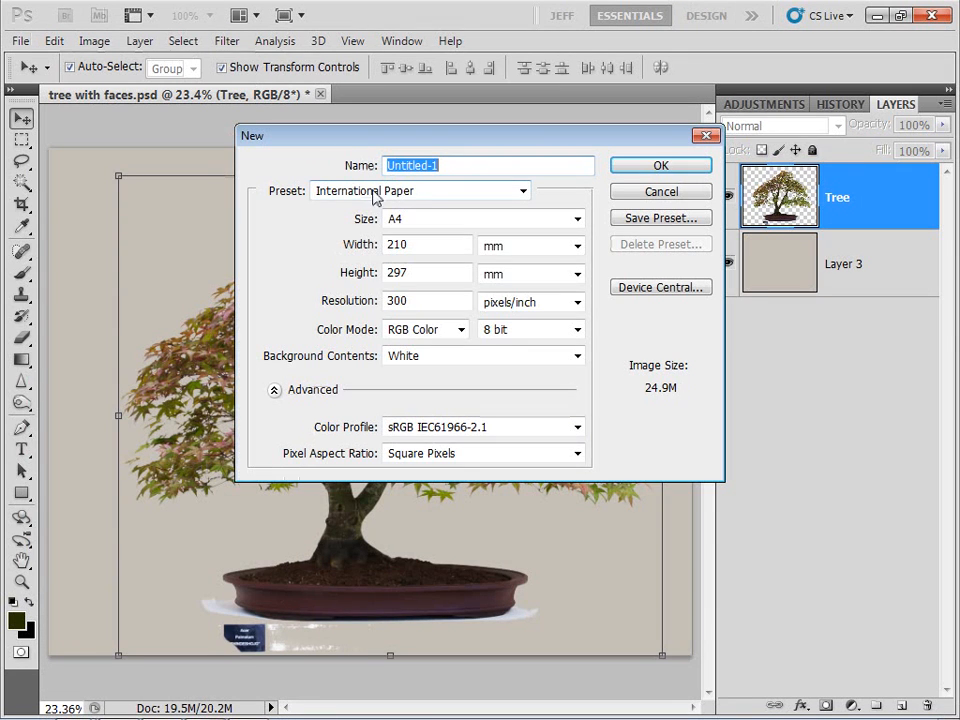
{"action": "left_click", "coordinate": [424, 192]}
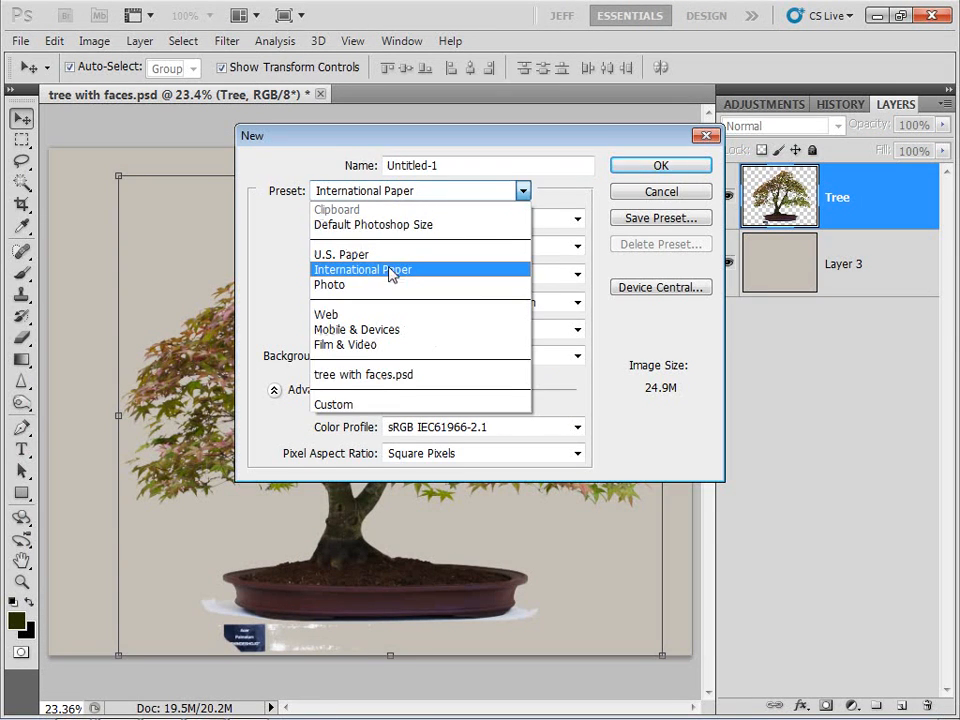
{"action": "left_click", "coordinate": [390, 270]}
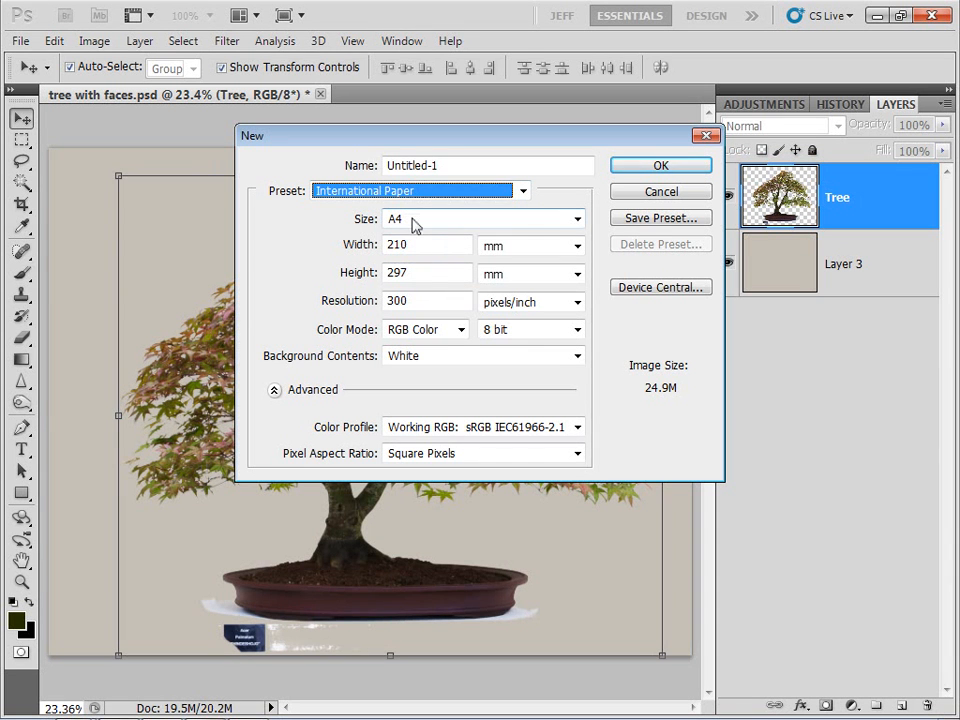
{"action": "left_click_drag", "start_coordinate": [443, 168], "coordinate": [381, 166]}
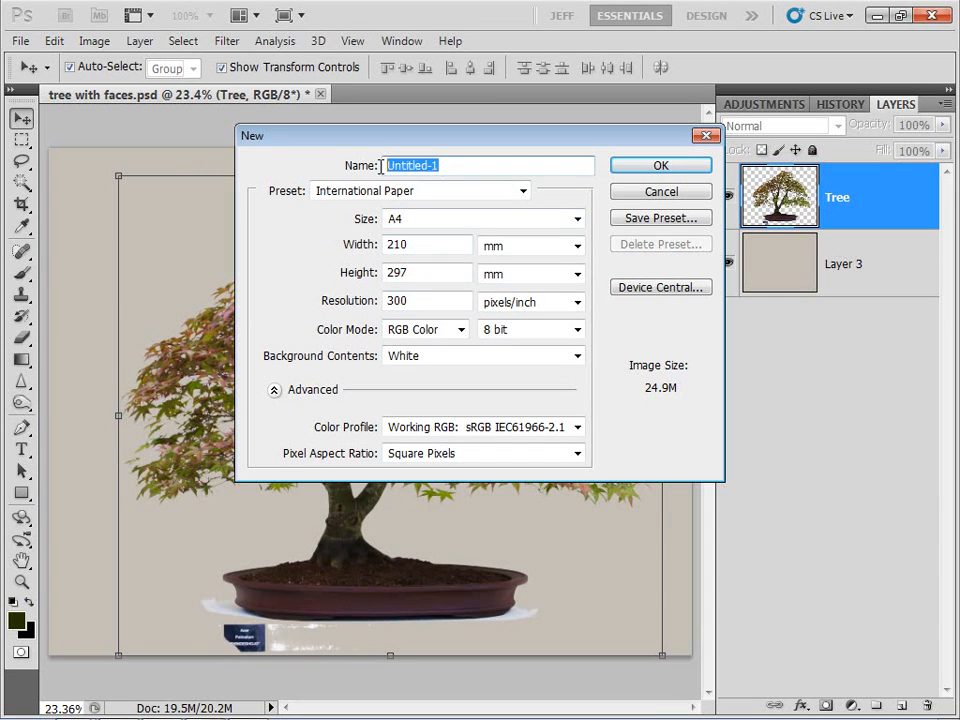
{"action": "type", "text": "Fantasy lan"}
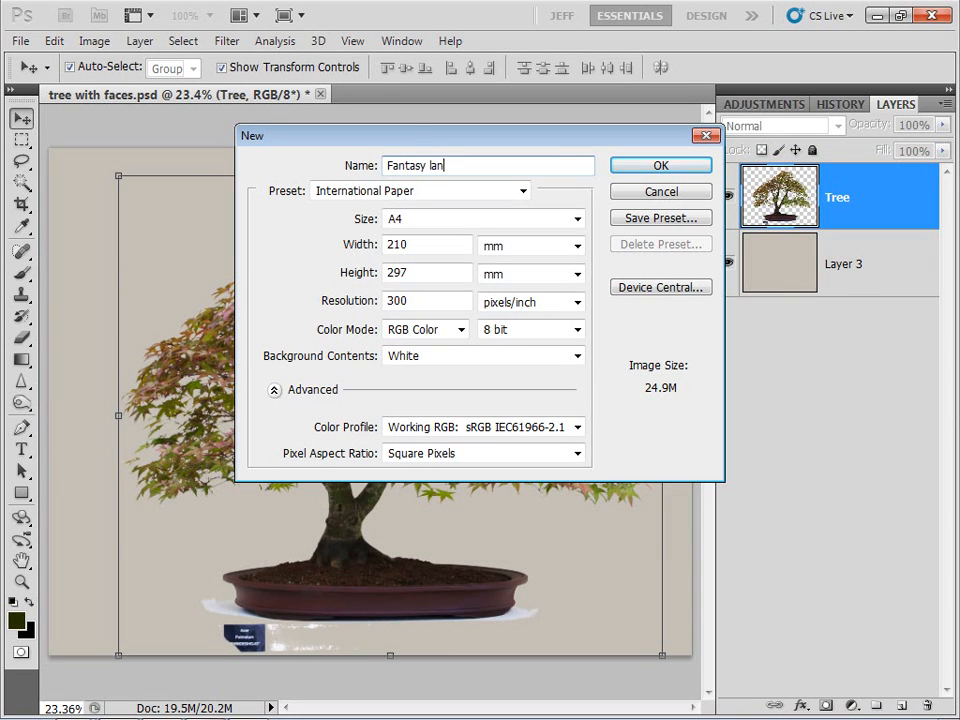
{"action": "type", "text": "dscape"}
{"action": "key", "text": "Return"}
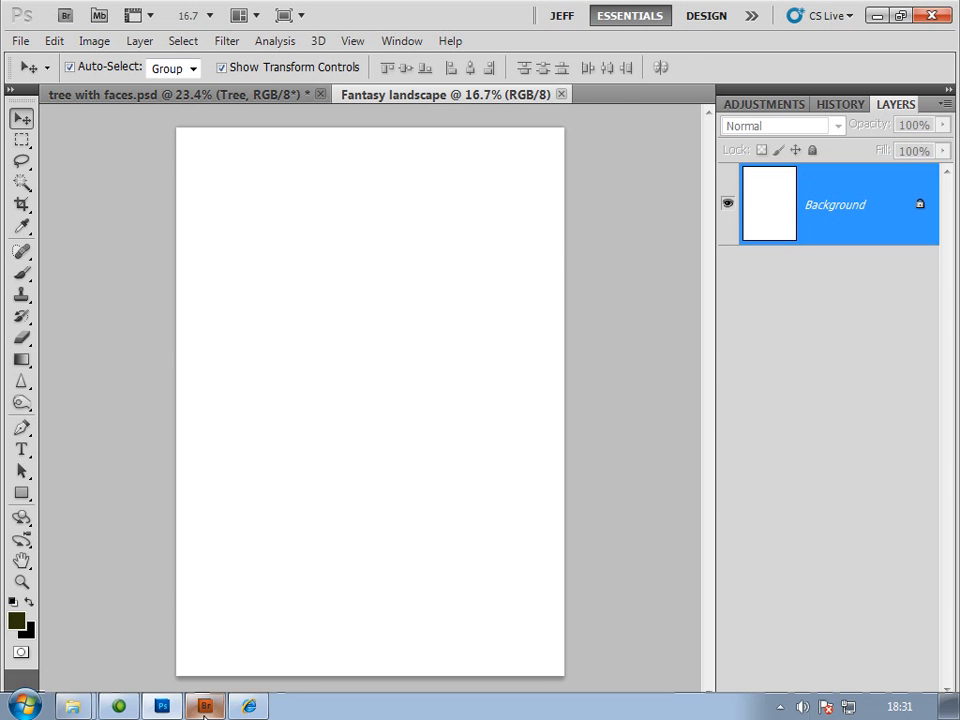
Open Fantasy_1.jpg from Bridge, copy the mountain photo into Fantasy landscape and align it with the page's upper right corner.
{"action": "left_click", "coordinate": [220, 711]}
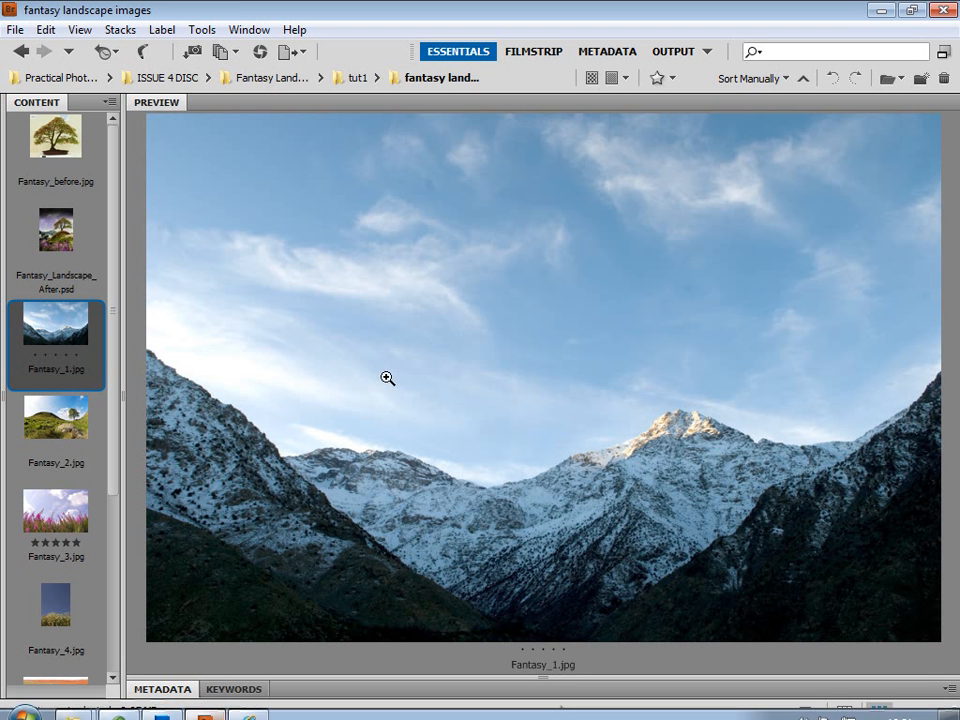
{"action": "double_click", "coordinate": [58, 338]}
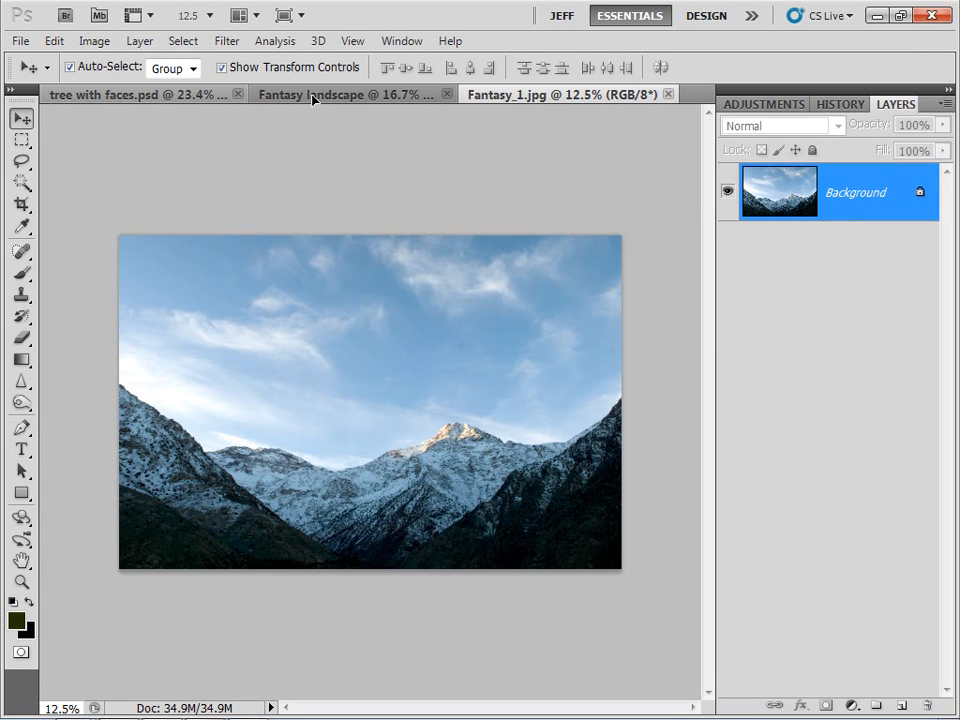
{"action": "left_click_drag", "start_coordinate": [313, 97], "coordinate": [367, 390]}
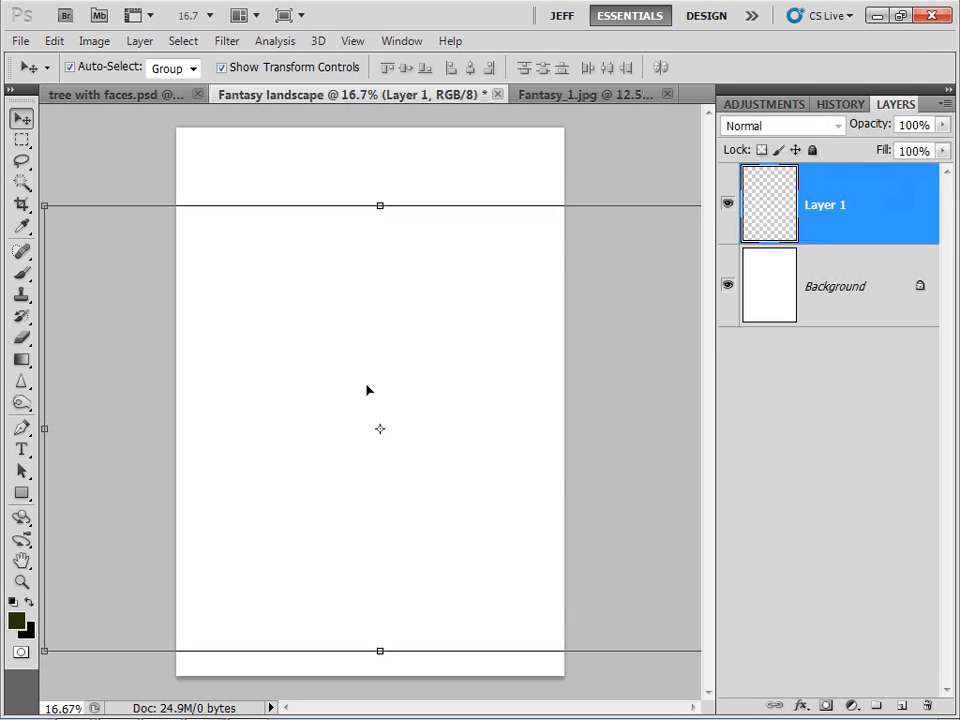
{"action": "left_click_drag", "start_coordinate": [514, 456], "coordinate": [351, 408]}
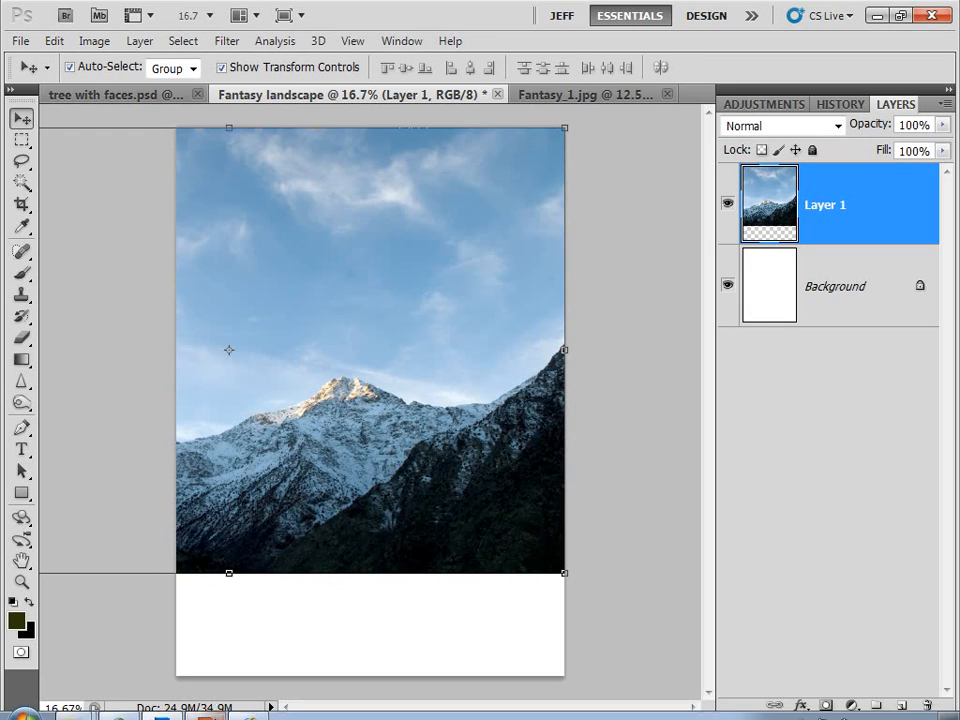
Open Fantasy_2.jpg from Bridge and make a full-height rectangular selection around the grassy hill, excluding the tree.
{"action": "left_click", "coordinate": [205, 707]}
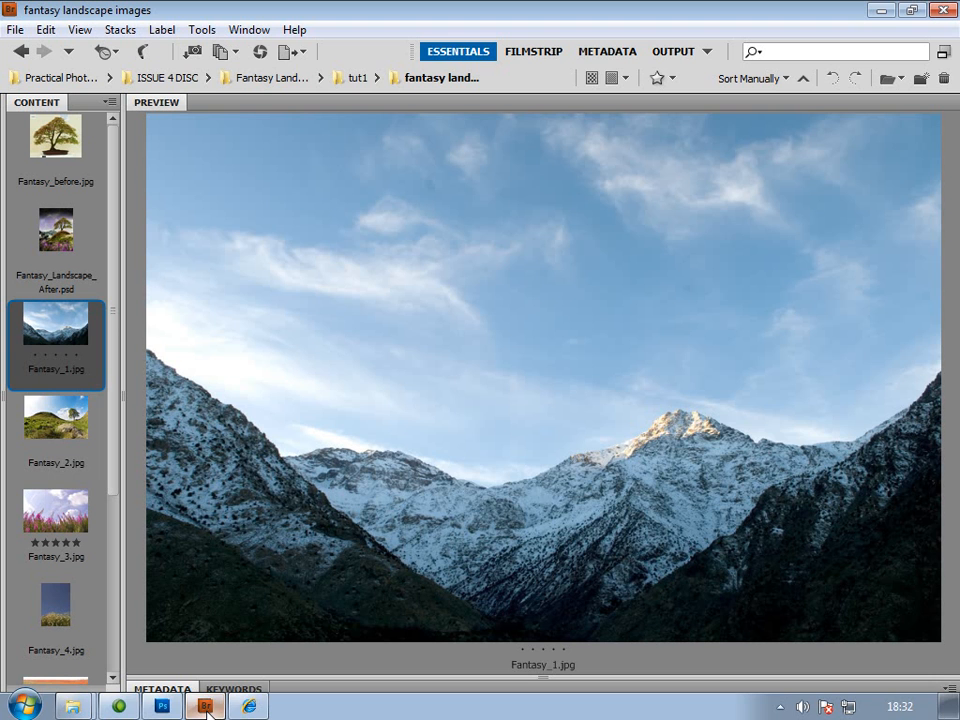
{"action": "double_click", "coordinate": [51, 425]}
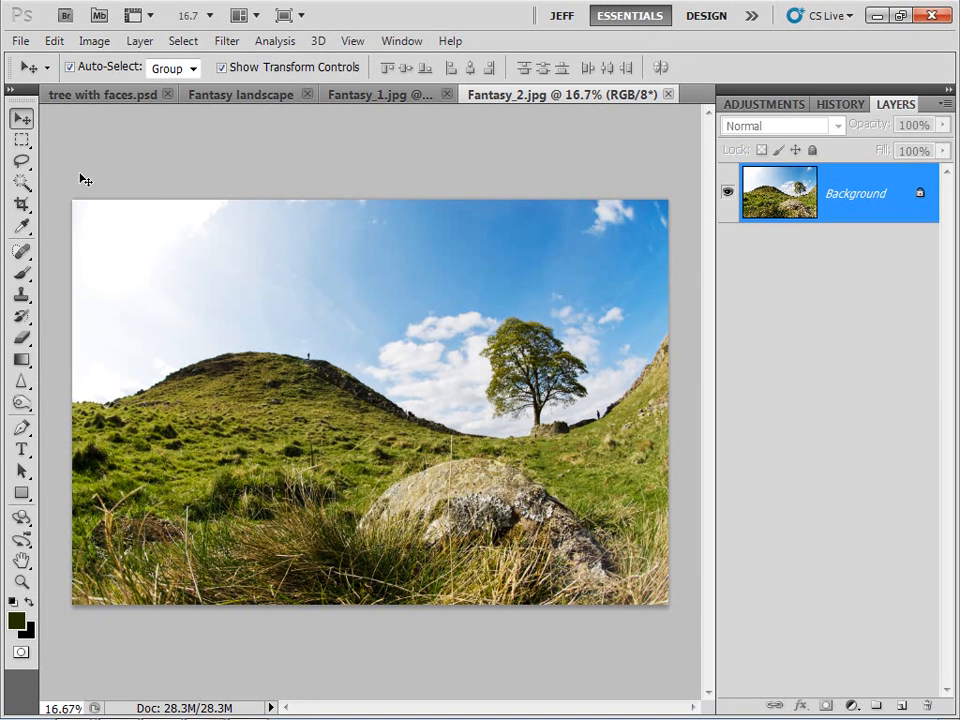
{"action": "left_click", "coordinate": [21, 140]}
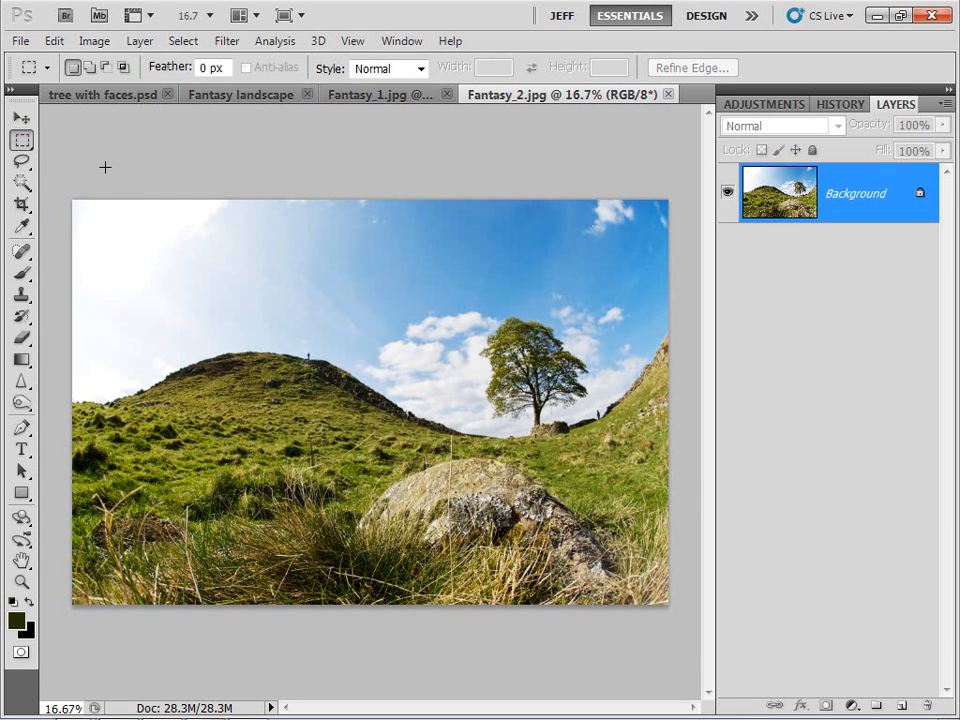
{"action": "left_click_drag", "start_coordinate": [179, 287], "coordinate": [422, 634]}
{"action": "left_click_drag", "start_coordinate": [381, 583], "coordinate": [388, 583]}
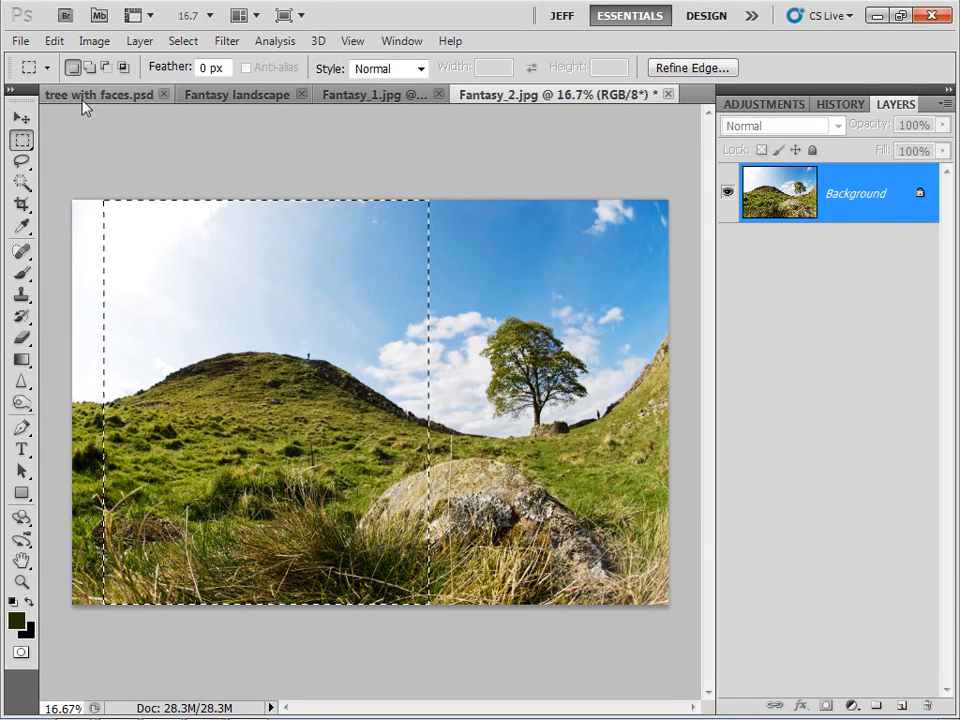
Copy the selected hill section into Fantasy landscape and place it in the page's lower right corner.
{"action": "left_click", "coordinate": [21, 117]}
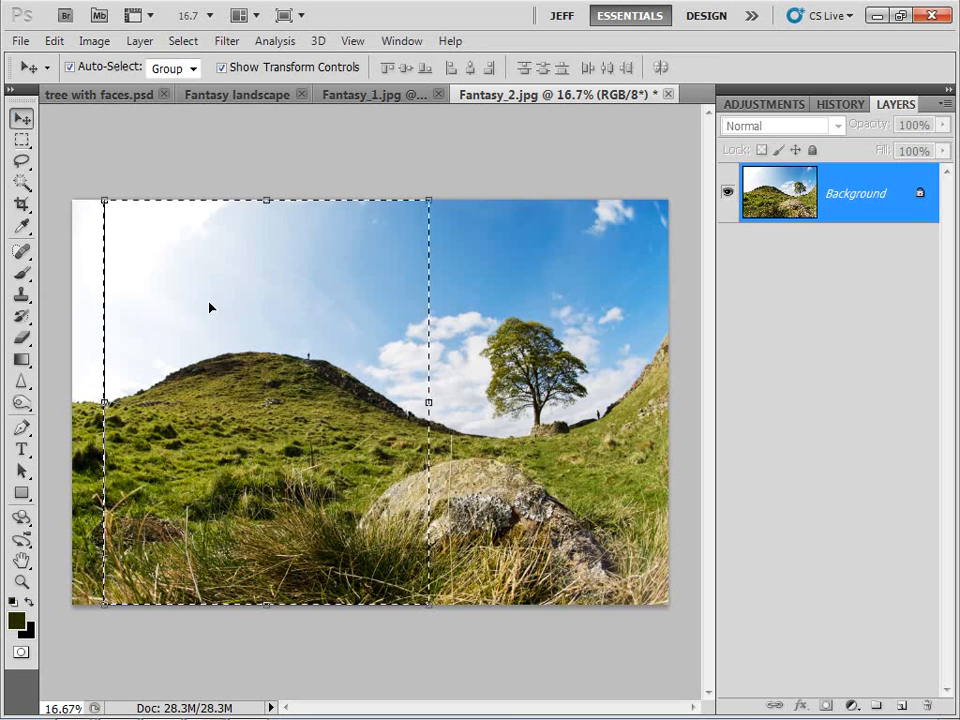
{"action": "left_click_drag", "start_coordinate": [257, 340], "coordinate": [399, 450]}
{"action": "key", "text": "ctrl+0"}
Rename the mountain photo layer as Mountains and the hill layer as Grass.
{"action": "left_click", "coordinate": [827, 300]}
{"action": "double_click", "coordinate": [822, 286]}
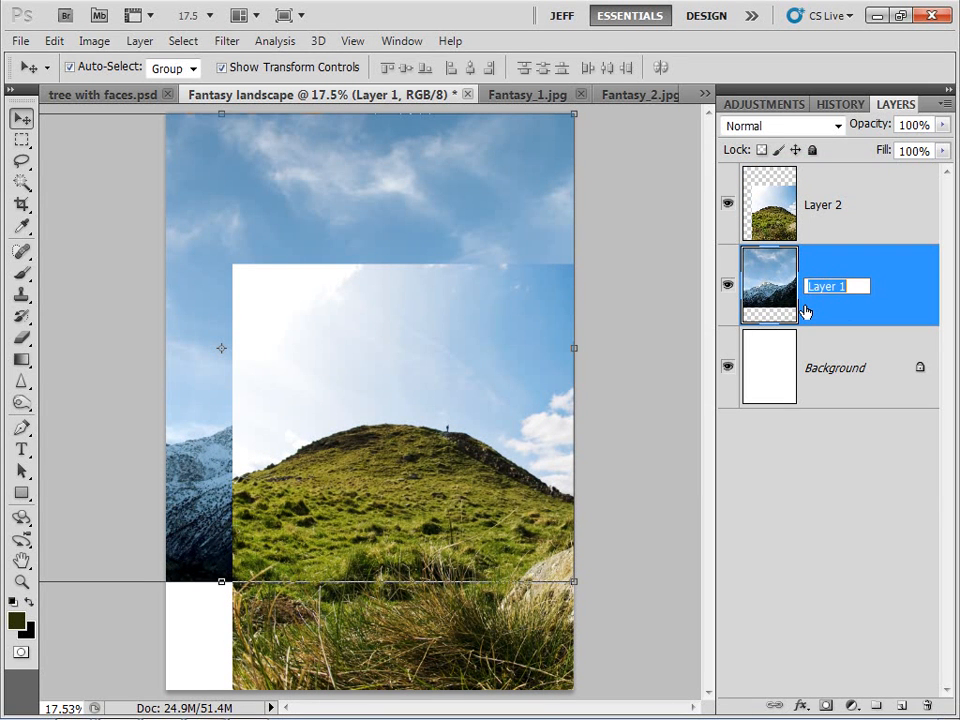
{"action": "type", "text": "Mountains"}
{"action": "key", "text": "Return"}
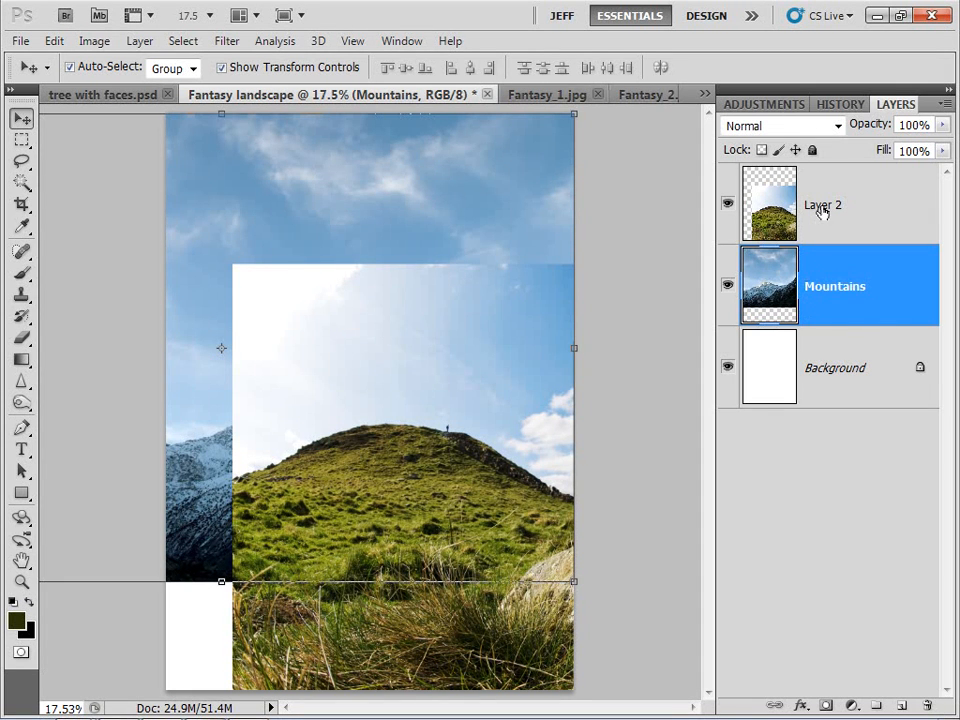
{"action": "double_click", "coordinate": [822, 205]}
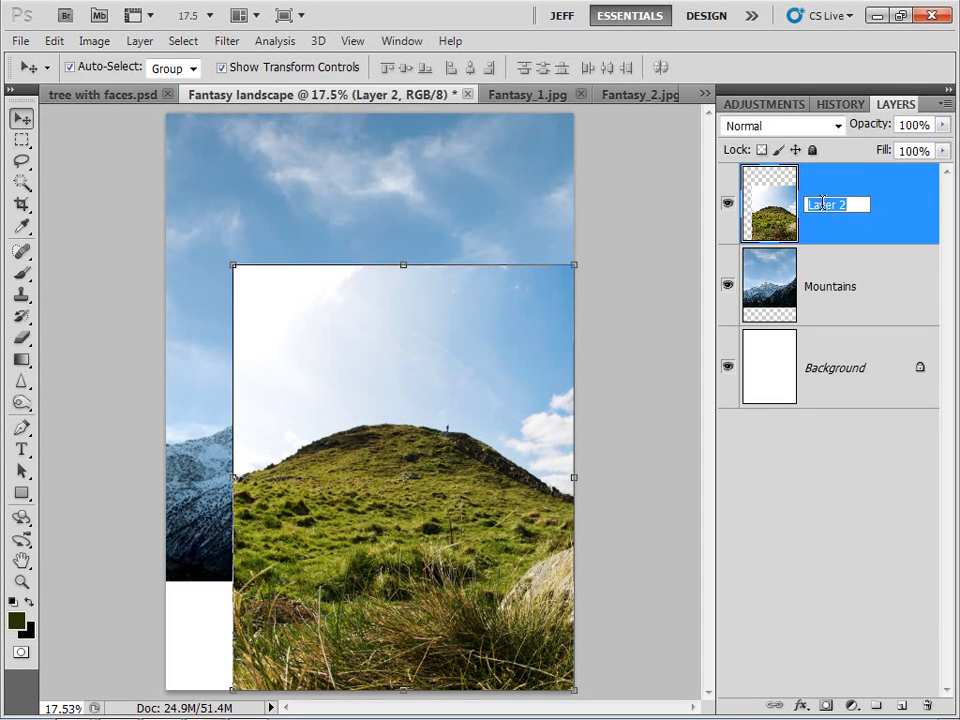
{"action": "type", "text": "Grass"}
{"action": "key", "text": "Return"}
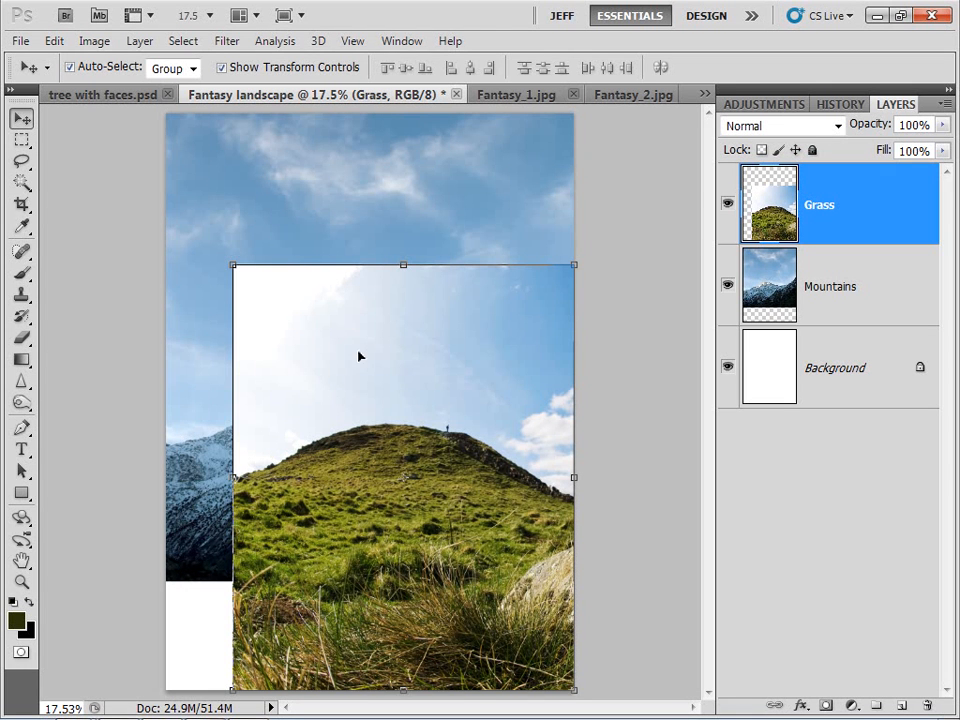
Select all the sky and clouds above the hill on the Grass layer using the Magic Wand with Contiguous on and tolerance 40.
{"action": "left_click", "coordinate": [22, 183]}
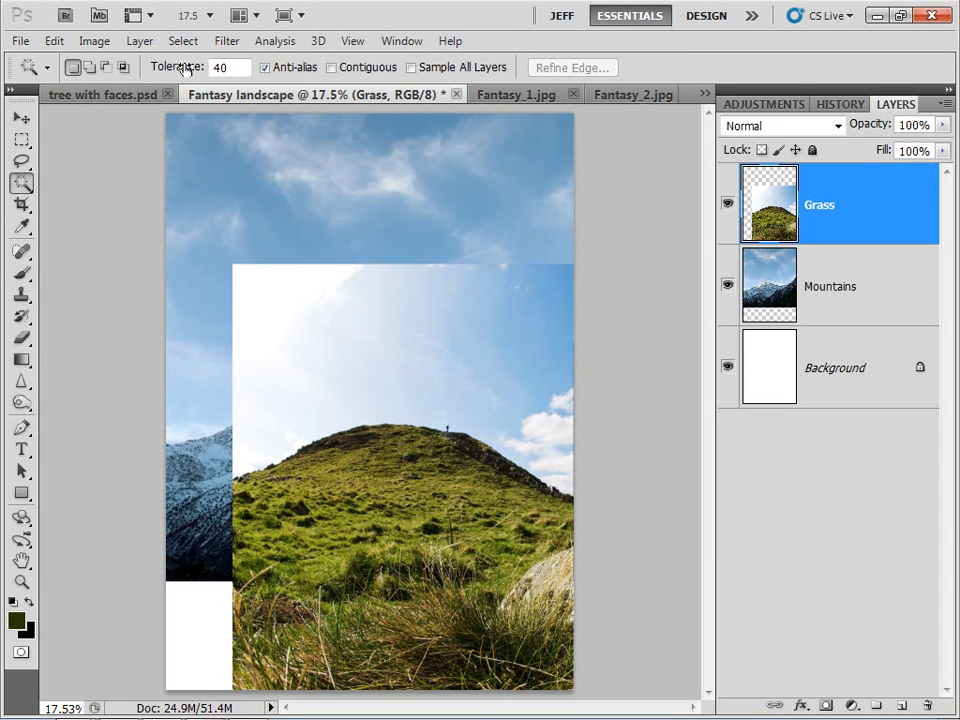
{"action": "left_click", "coordinate": [332, 68]}
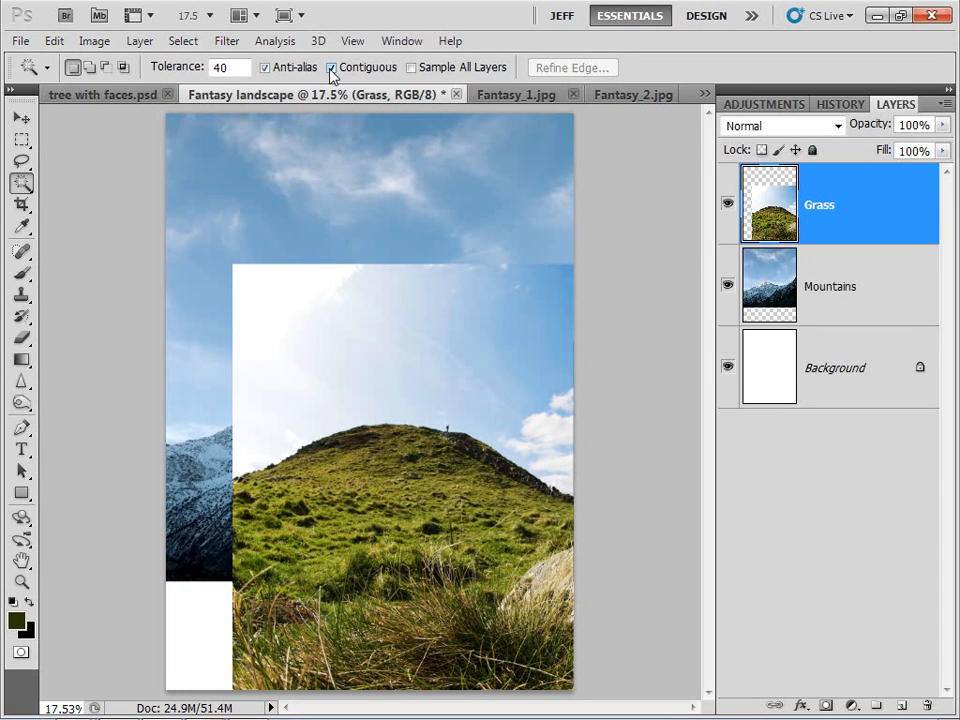
{"action": "left_click", "coordinate": [293, 361]}
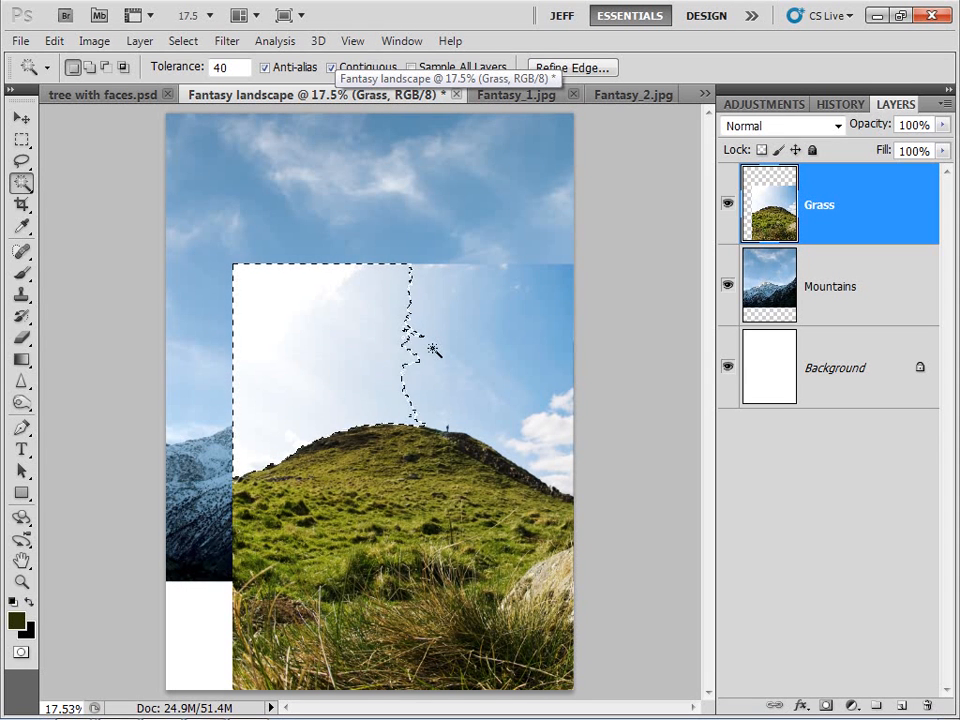
{"action": "left_click", "coordinate": [490, 337], "text": "shift"}
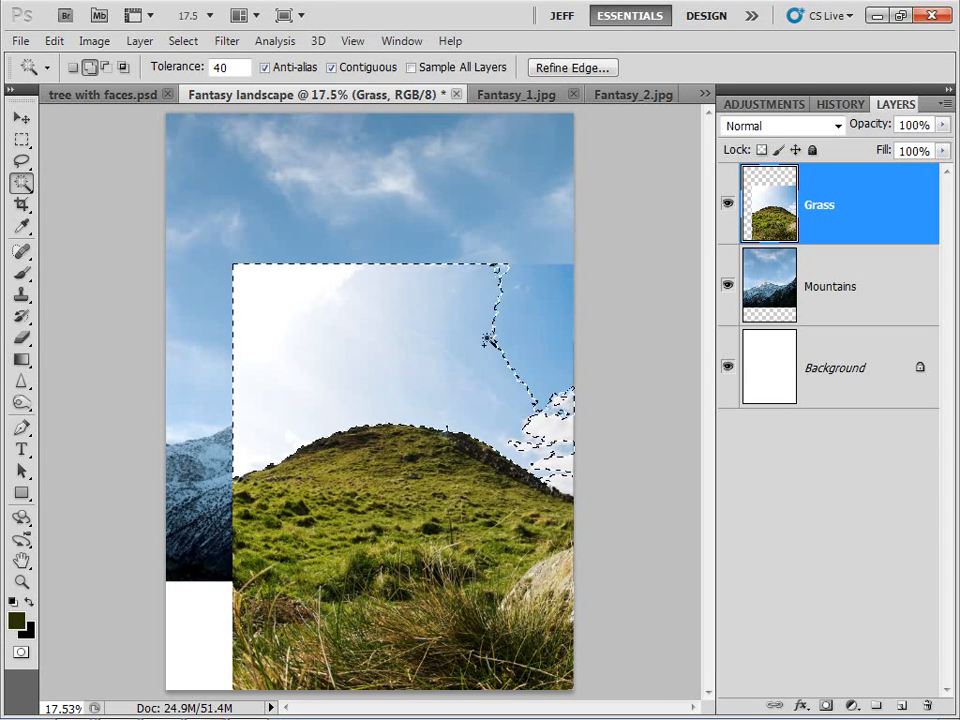
{"action": "left_click", "coordinate": [550, 278]}
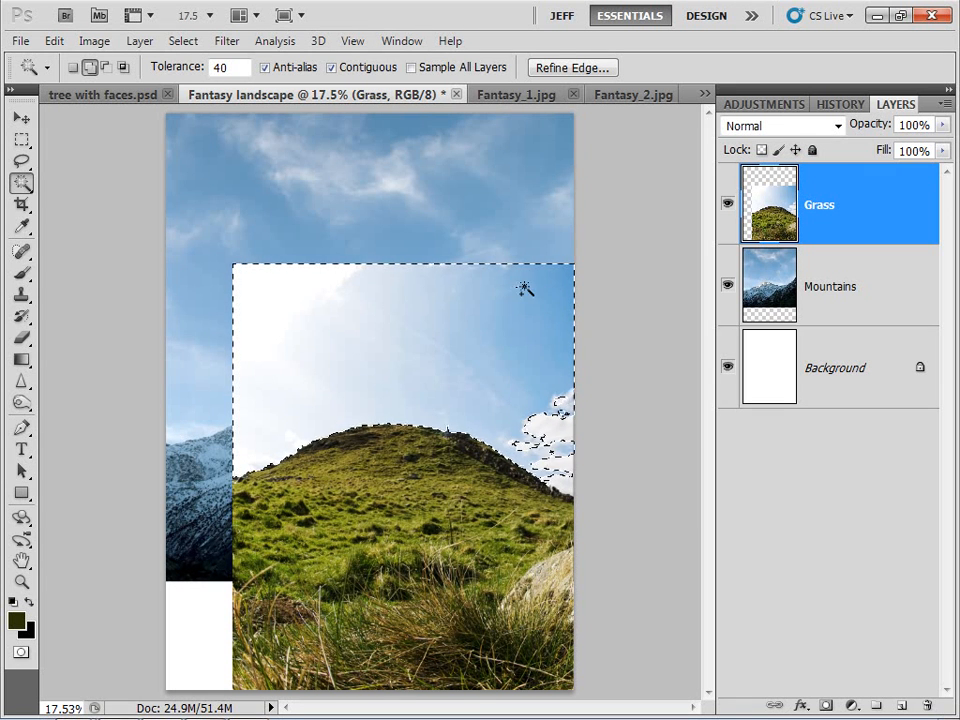
{"action": "left_click", "coordinate": [561, 476]}
{"action": "left_click", "coordinate": [559, 403]}
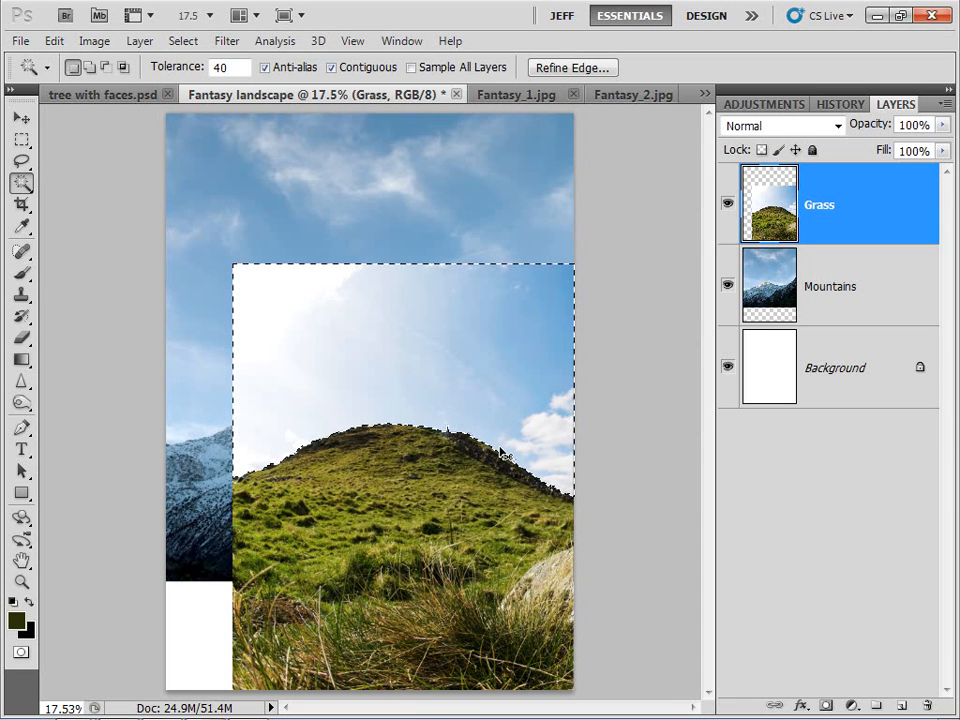
Mask the Grass layer with the inverted selection, refined with Smart Radius 0.3 px, Smooth 3, Feather 1.7 px and Shift Edge -20%.
{"action": "key", "text": "ctrl+shift+i"}
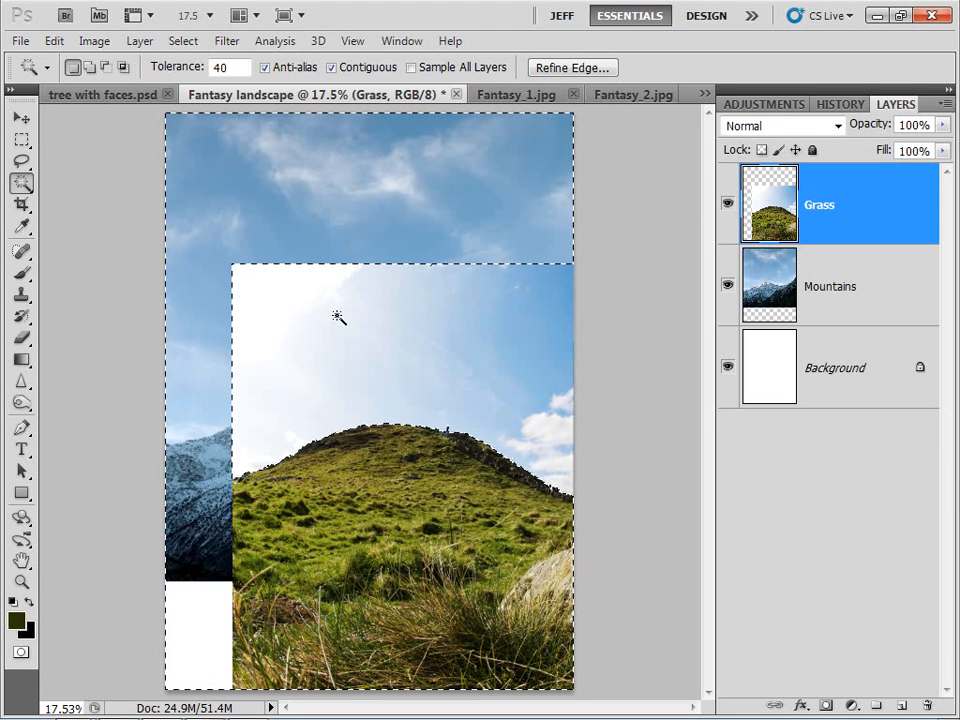
{"action": "left_click", "coordinate": [557, 67]}
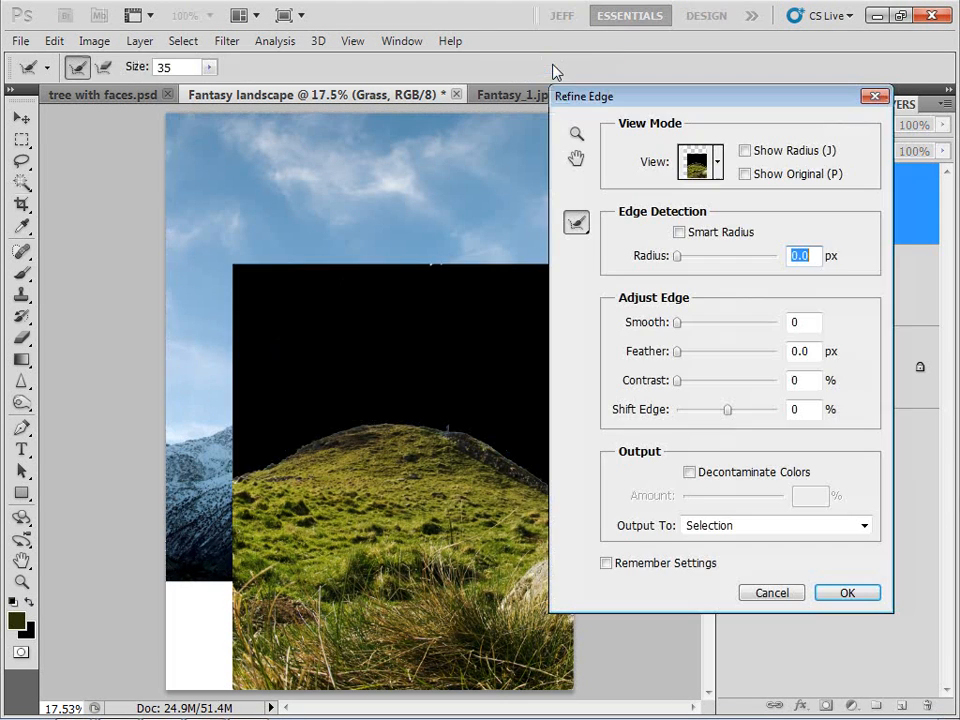
{"action": "left_click", "coordinate": [678, 232]}
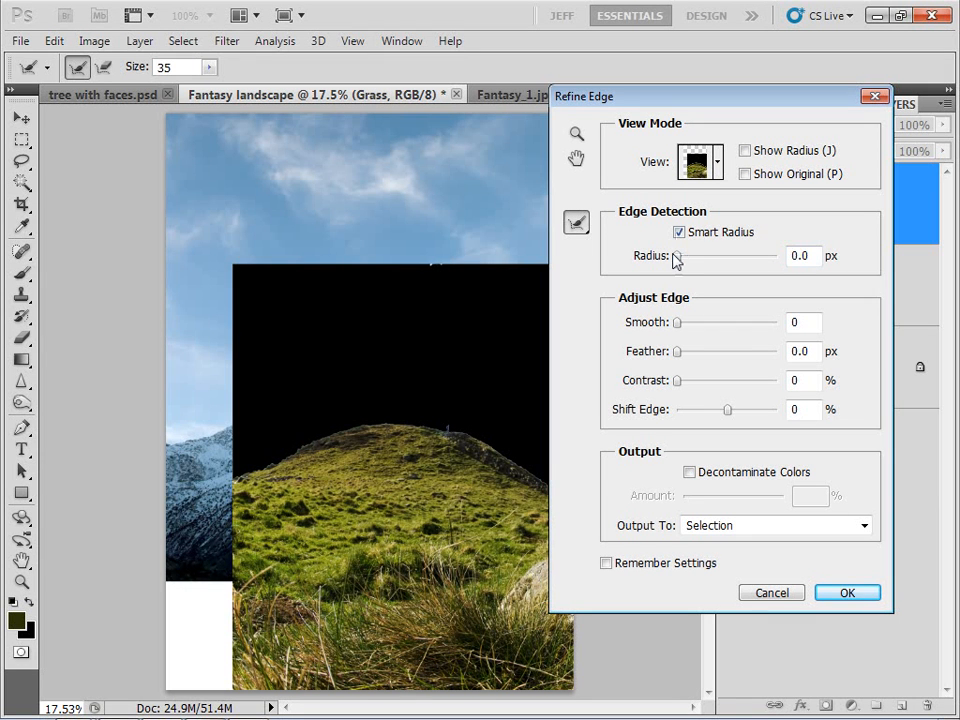
{"action": "left_click", "coordinate": [680, 257]}
{"action": "left_click_drag", "start_coordinate": [680, 255], "coordinate": [681, 256]}
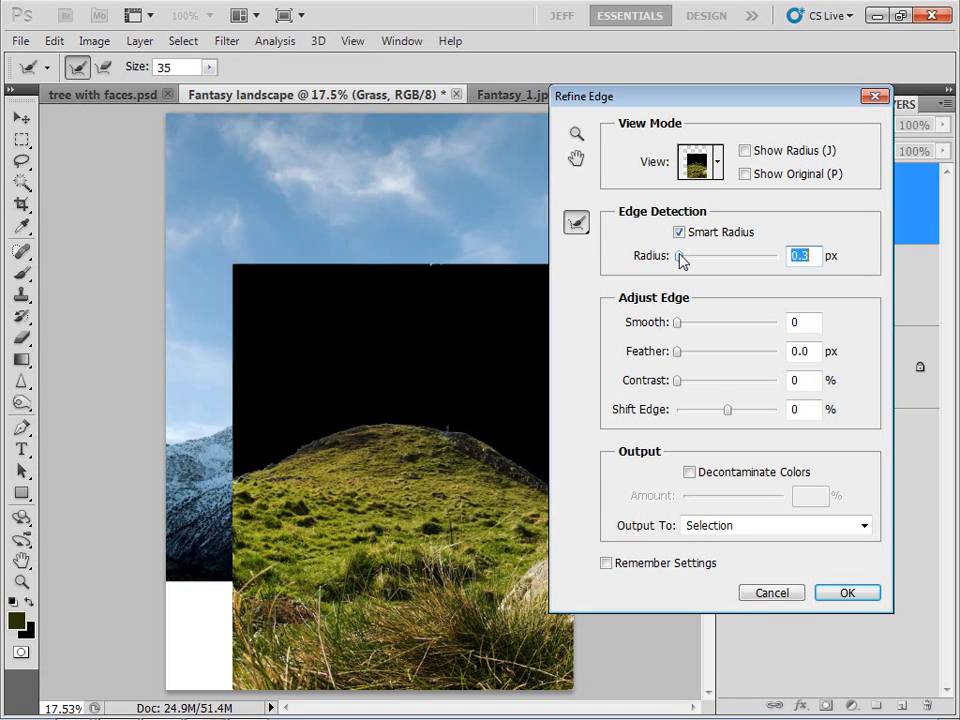
{"action": "left_click_drag", "start_coordinate": [678, 326], "coordinate": [688, 358]}
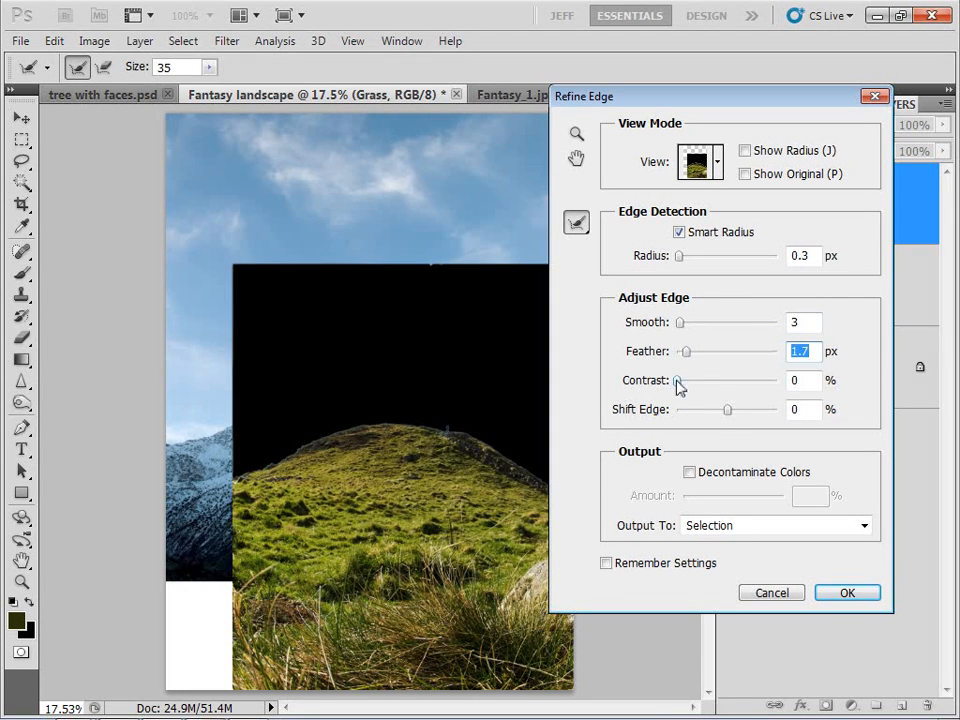
{"action": "left_click", "coordinate": [727, 410]}
{"action": "left_click_drag", "start_coordinate": [727, 410], "coordinate": [716, 410]}
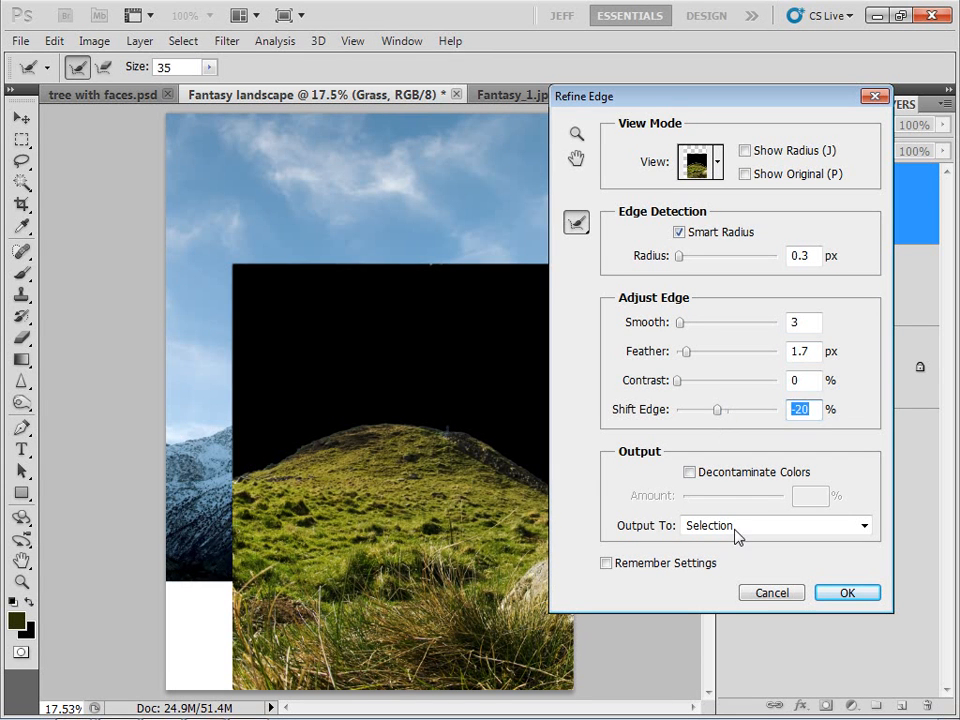
{"action": "left_click", "coordinate": [843, 594]}
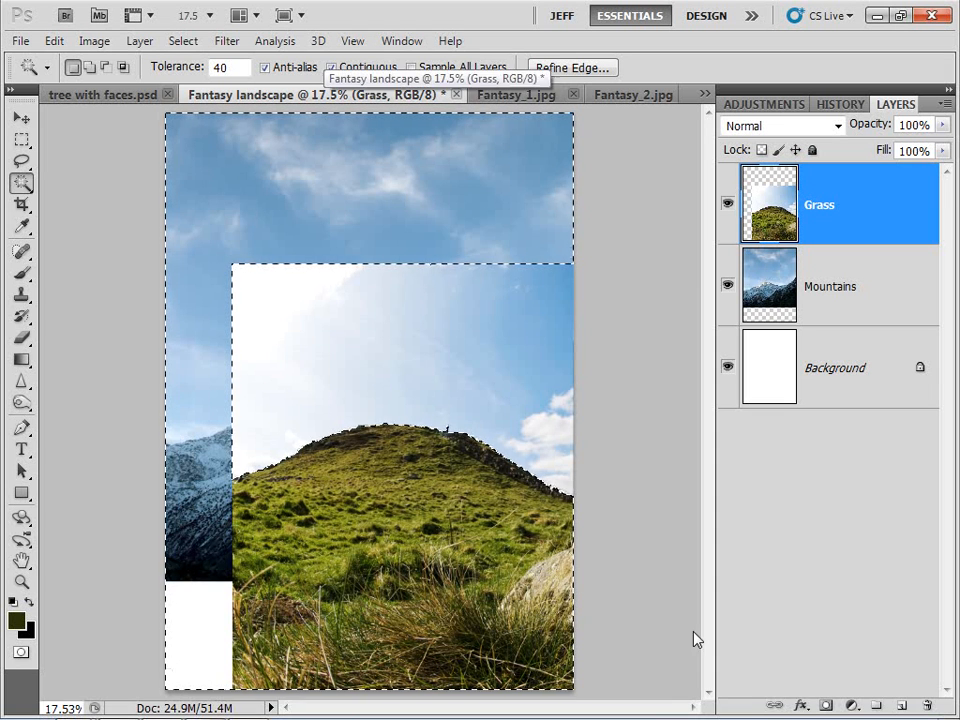
{"action": "left_click", "coordinate": [826, 706]}
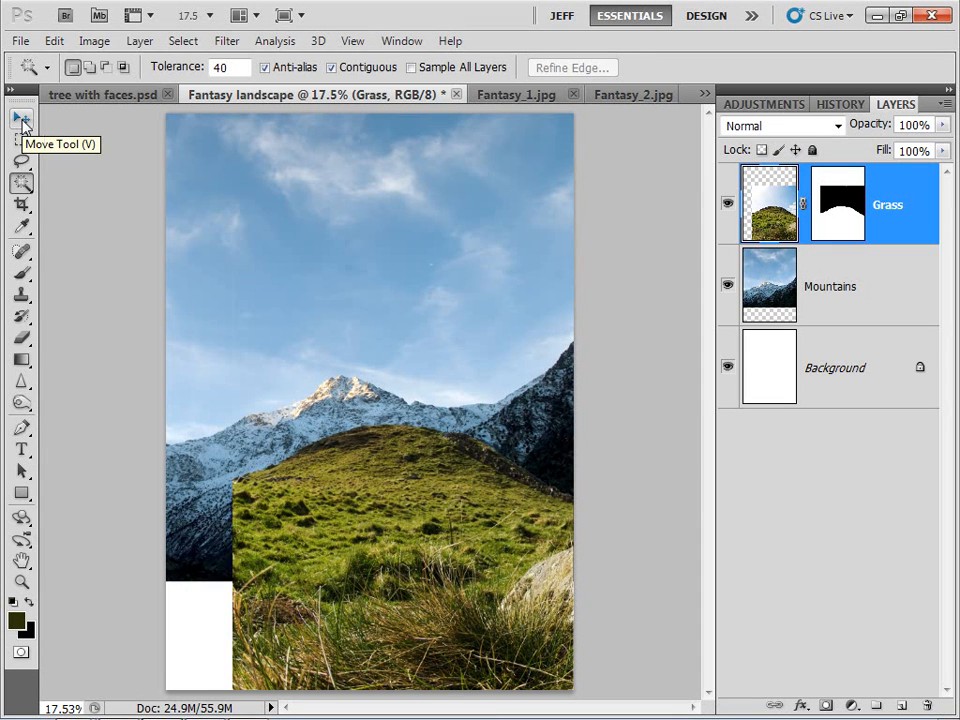
Flip the Mountains layer horizontally and shift it sideways so the sunlit snowy peak stands at the left of the page.
{"action": "left_click", "coordinate": [22, 120]}
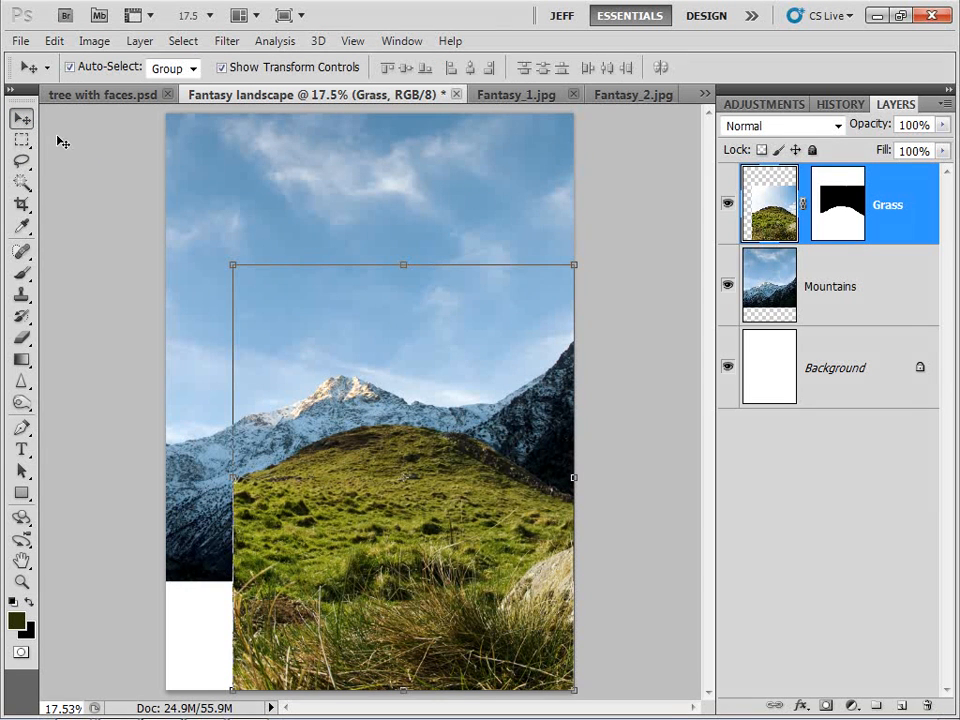
{"action": "left_click", "coordinate": [441, 202]}
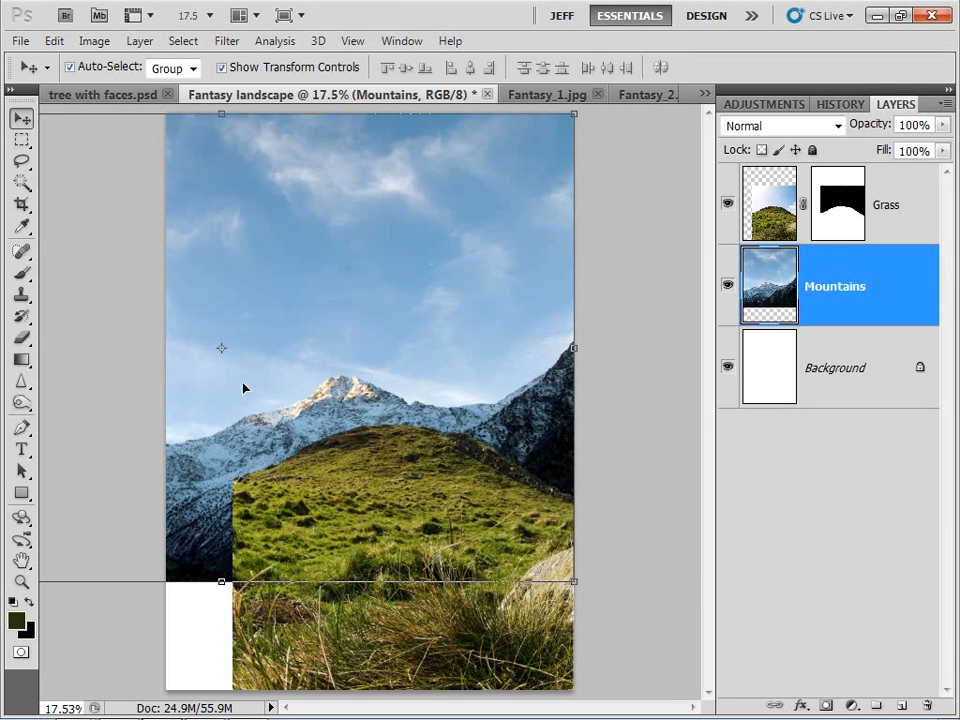
{"action": "left_click", "coordinate": [573, 114]}
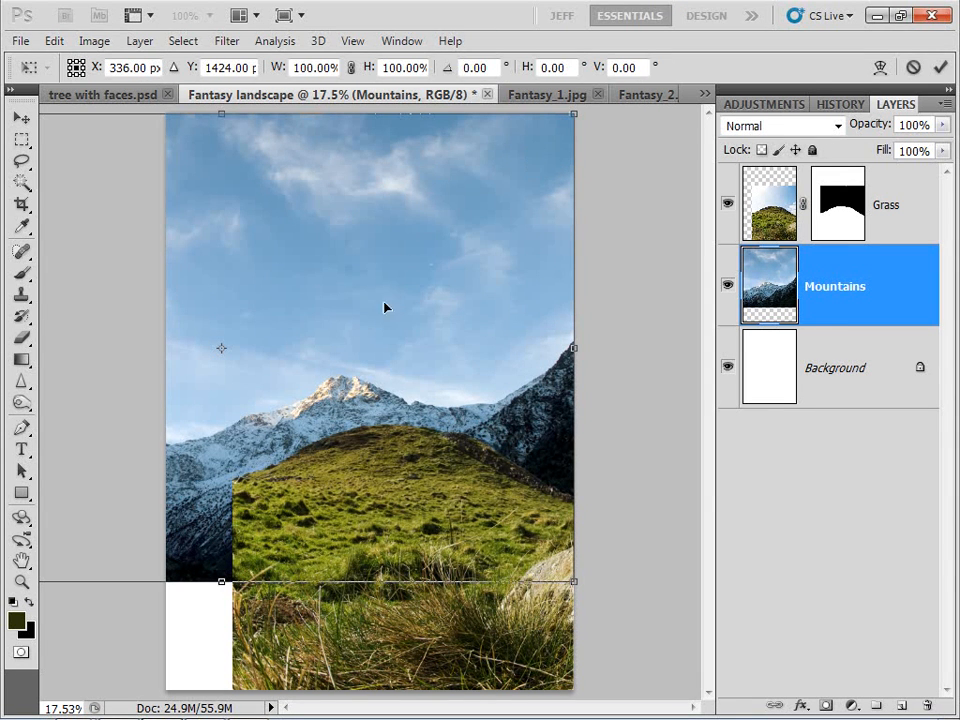
{"action": "right_click", "coordinate": [424, 238]}
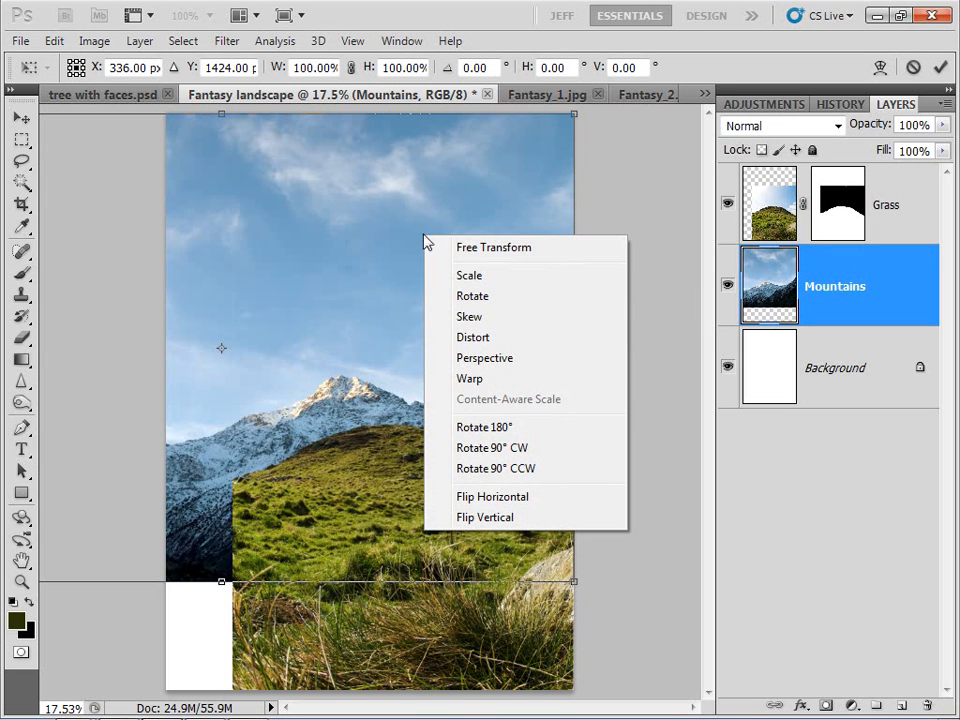
{"action": "left_click", "coordinate": [498, 503]}
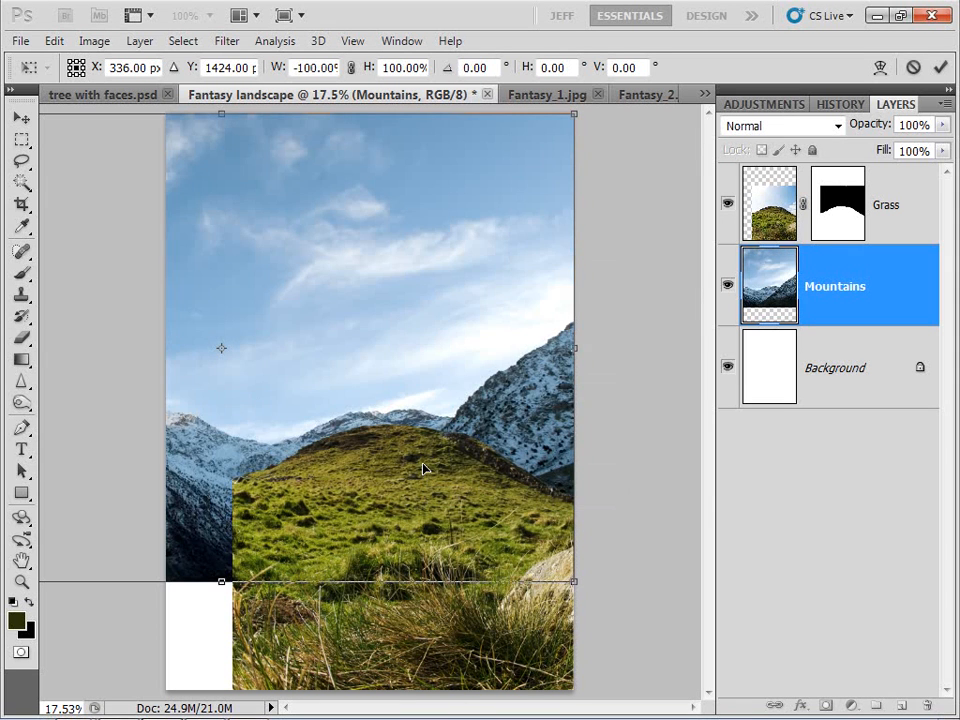
{"action": "left_click_drag", "start_coordinate": [182, 427], "coordinate": [349, 422]}
{"action": "mouse_move", "coordinate": [285, 364]}
{"action": "left_mouse_down"}
{"action": "mouse_move", "coordinate": [276, 388]}
{"action": "mouse_move", "coordinate": [268, 368]}
{"action": "left_mouse_up"}
{"action": "key", "text": "Return"}
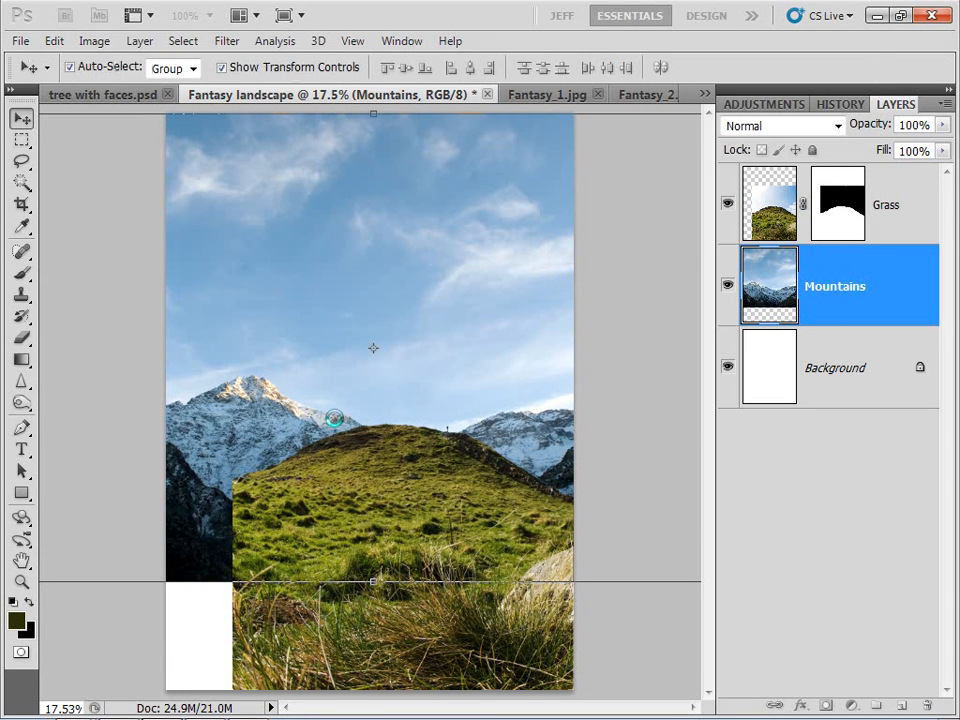
Raise the Grass hill on the page and transform it to about 77.7% width and 111.66% height.
{"action": "left_click", "coordinate": [349, 486]}
{"action": "left_click_drag", "start_coordinate": [347, 486], "coordinate": [282, 407]}
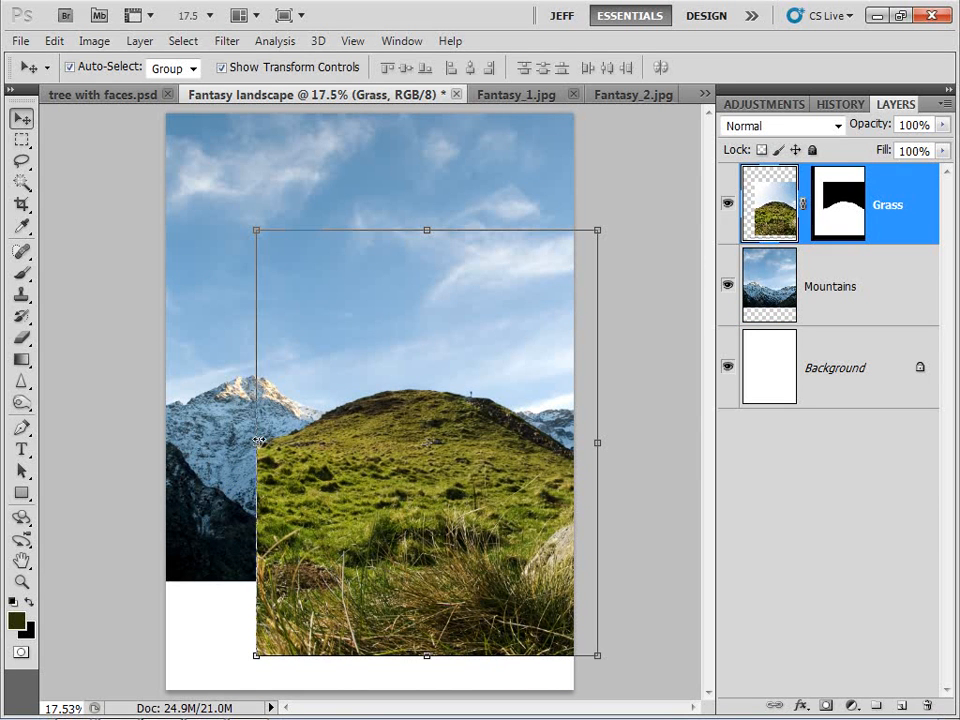
{"action": "left_click_drag", "start_coordinate": [248, 449], "coordinate": [343, 446]}
{"action": "left_click_drag", "start_coordinate": [440, 433], "coordinate": [394, 426]}
{"action": "mouse_move", "coordinate": [330, 439]}
{"action": "left_mouse_down"}
{"action": "mouse_move", "coordinate": [343, 440]}
{"action": "mouse_move", "coordinate": [323, 440]}
{"action": "left_mouse_up"}
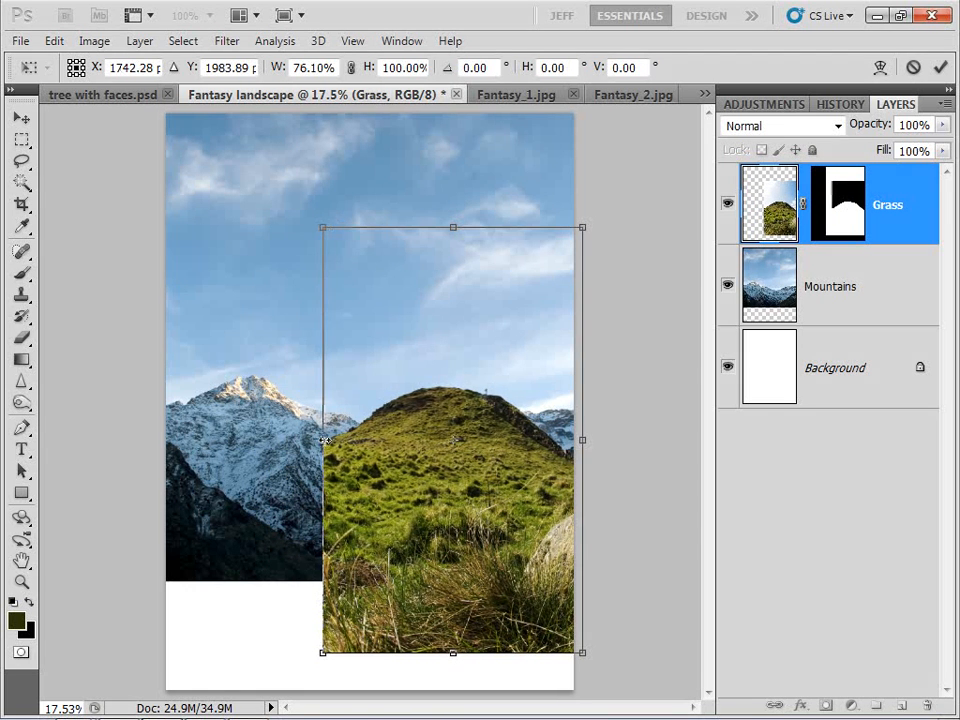
{"action": "left_click_drag", "start_coordinate": [453, 652], "coordinate": [453, 701]}
{"action": "left_click_drag", "start_coordinate": [313, 548], "coordinate": [317, 557]}
{"action": "left_click_drag", "start_coordinate": [407, 476], "coordinate": [407, 475]}
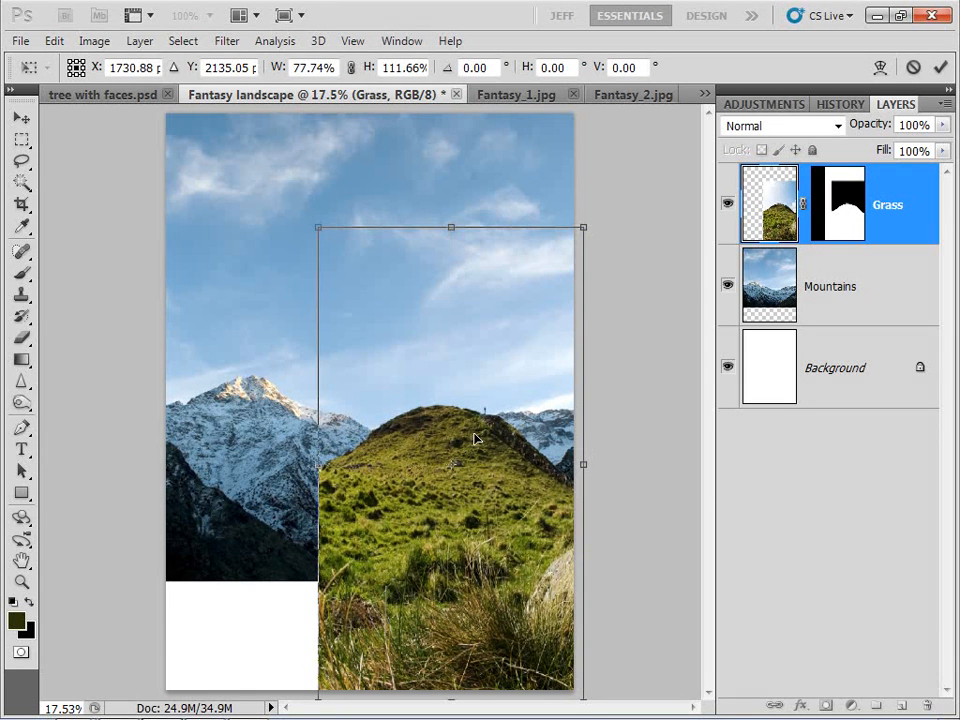
Narrow the Grass hill to 72.12% width with a rotation of about -0.08°, and place it flush with the page's right edge.
{"action": "left_click_drag", "start_coordinate": [626, 303], "coordinate": [606, 302]}
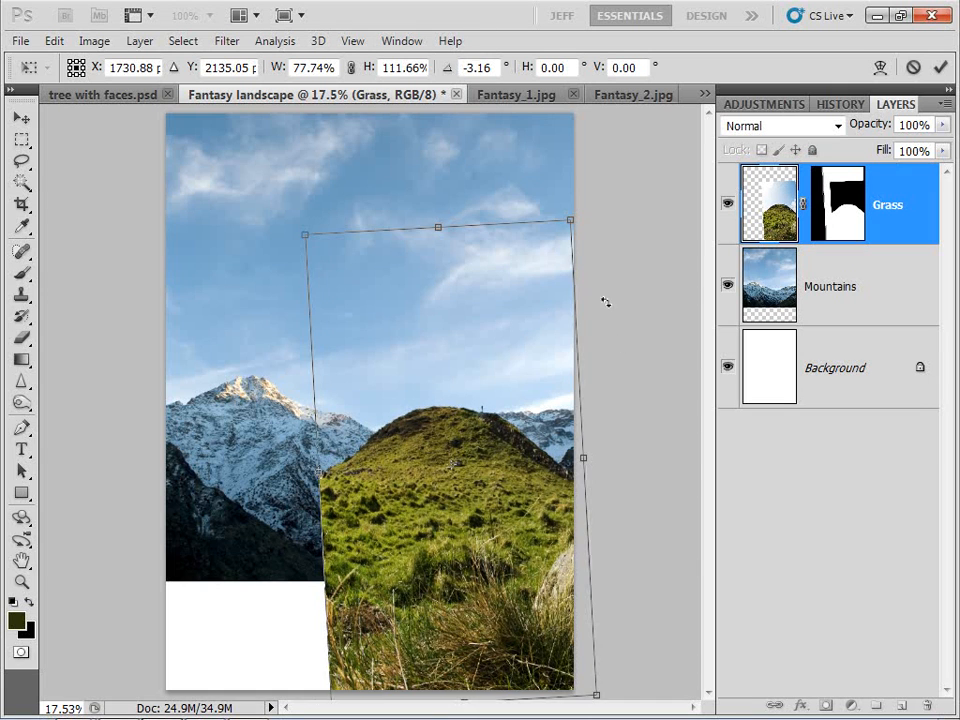
{"action": "left_click_drag", "start_coordinate": [527, 407], "coordinate": [520, 404]}
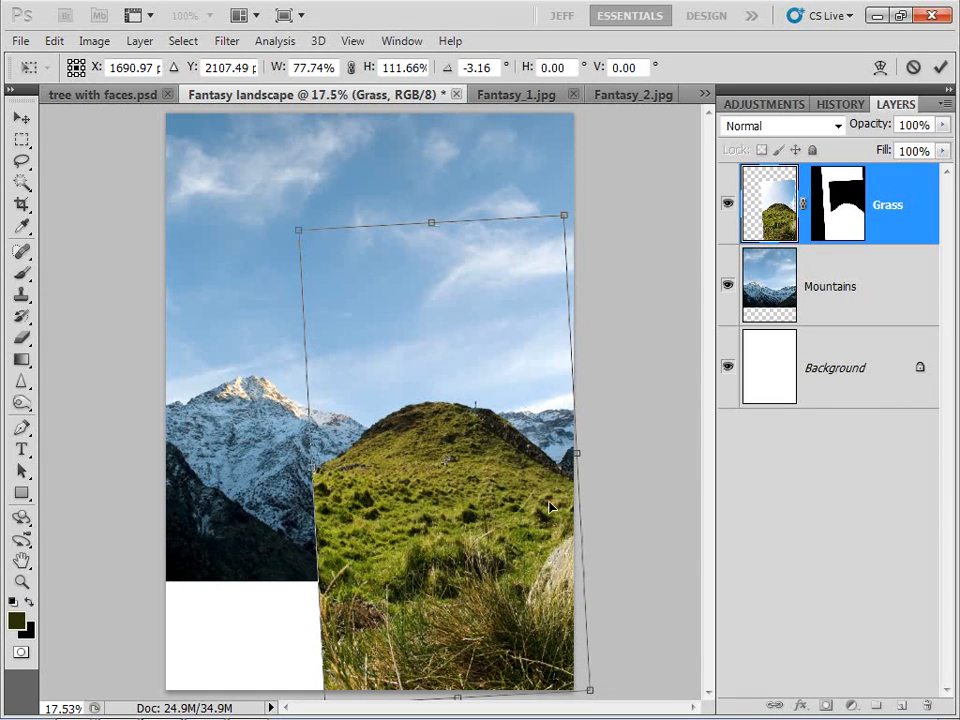
{"action": "left_click_drag", "start_coordinate": [576, 453], "coordinate": [557, 454]}
{"action": "left_click_drag", "start_coordinate": [471, 473], "coordinate": [484, 444]}
{"action": "left_click_drag", "start_coordinate": [632, 399], "coordinate": [603, 412]}
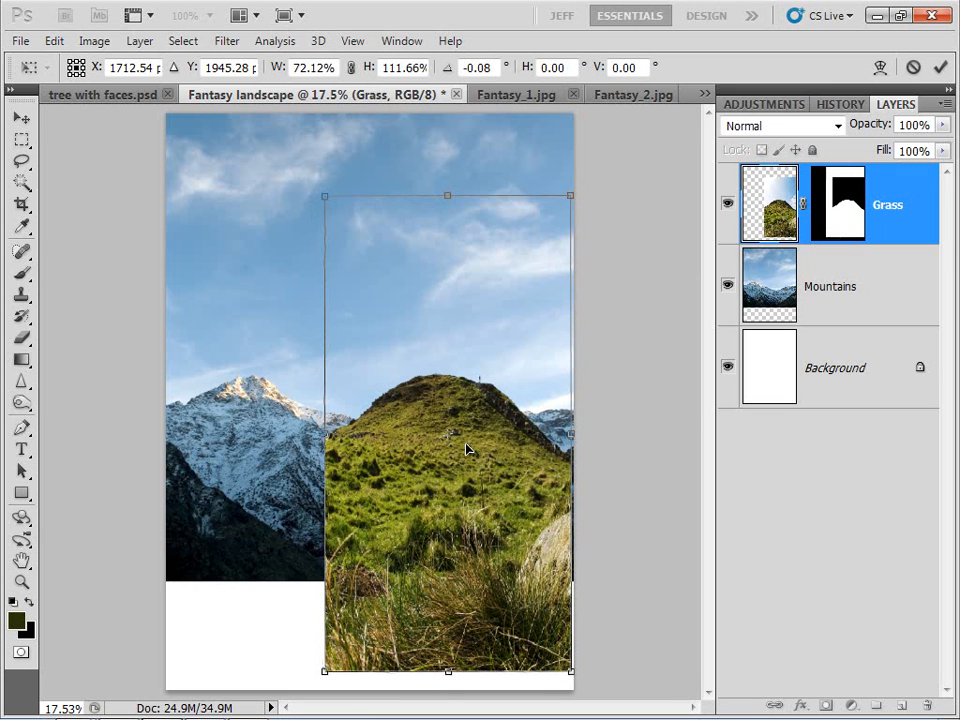
{"action": "left_click_drag", "start_coordinate": [466, 449], "coordinate": [471, 446]}
{"action": "key", "text": "Return"}
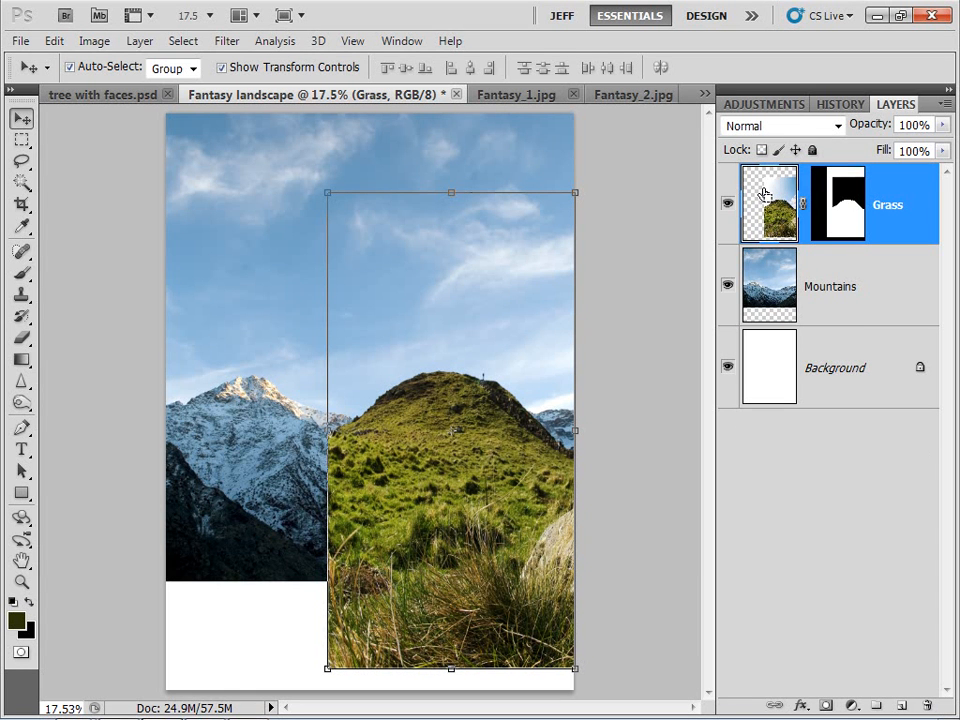
Duplicate the Grass layer, offset the copy down and left of the original hill, and narrow it to 76.07% width.
{"action": "key", "text": "ctrl+j"}
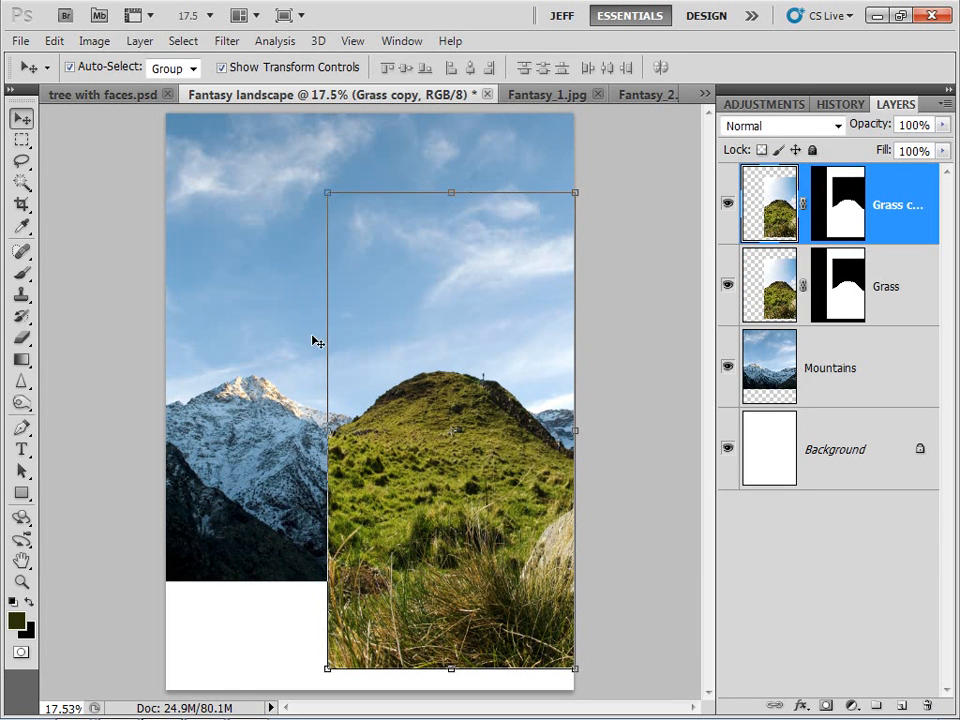
{"action": "left_click_drag", "start_coordinate": [438, 407], "coordinate": [347, 463]}
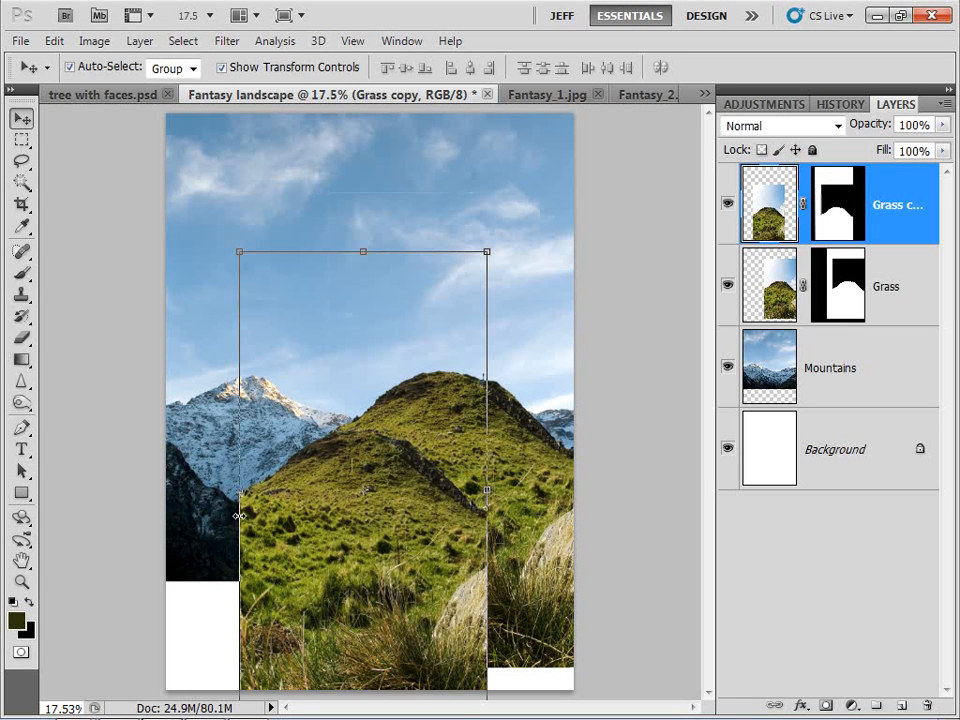
{"action": "left_click_drag", "start_coordinate": [240, 492], "coordinate": [277, 492]}
{"action": "left_click_drag", "start_coordinate": [332, 519], "coordinate": [336, 470]}
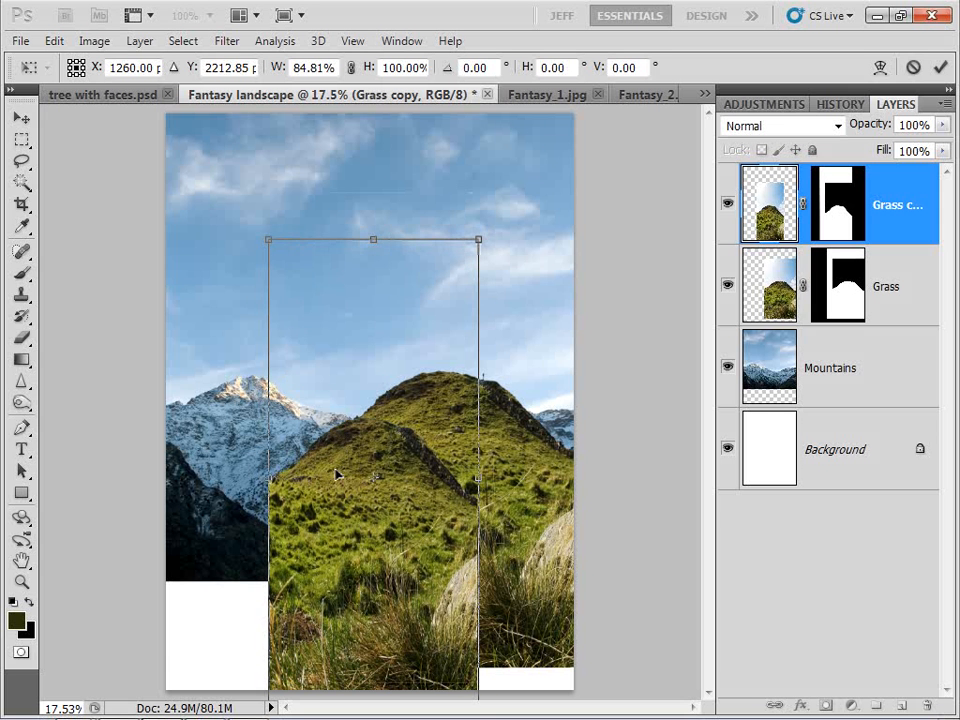
{"action": "left_click_drag", "start_coordinate": [270, 479], "coordinate": [313, 480]}
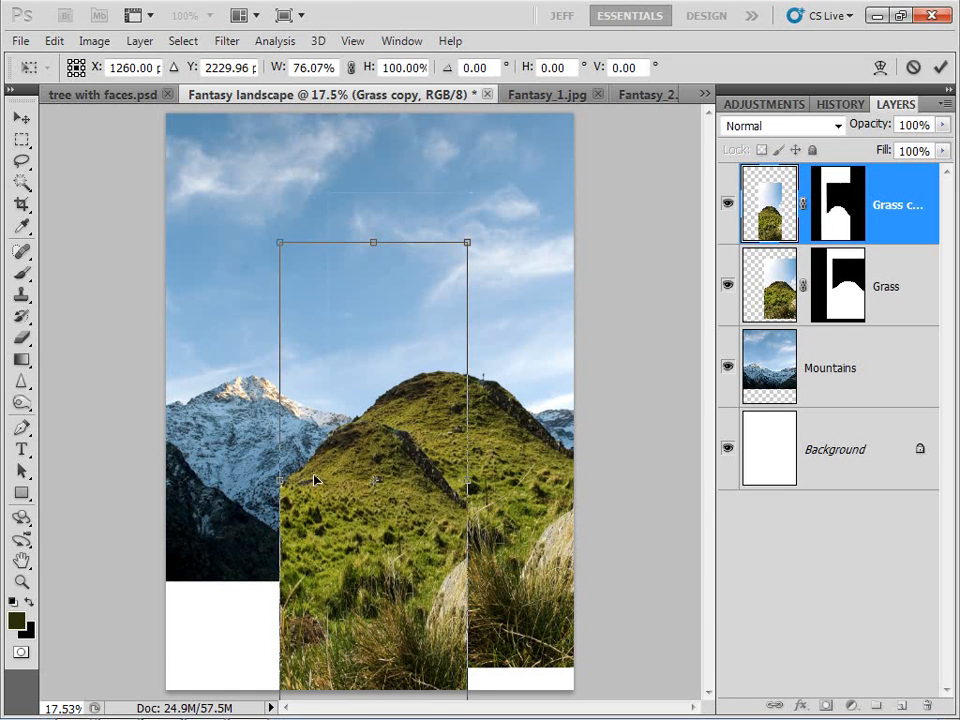
{"action": "key", "text": "Return"}
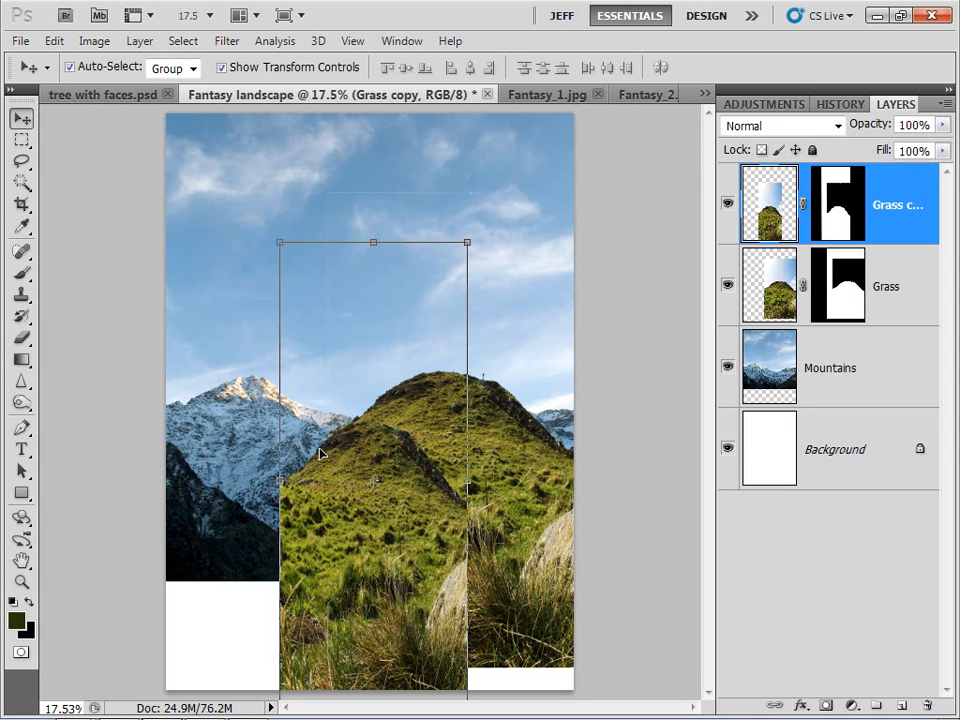
Duplicate the narrowed hill, place the copy further down and left, and scale it to 128.96% width and 74.20% height.
{"action": "key", "text": "ctrl+j"}
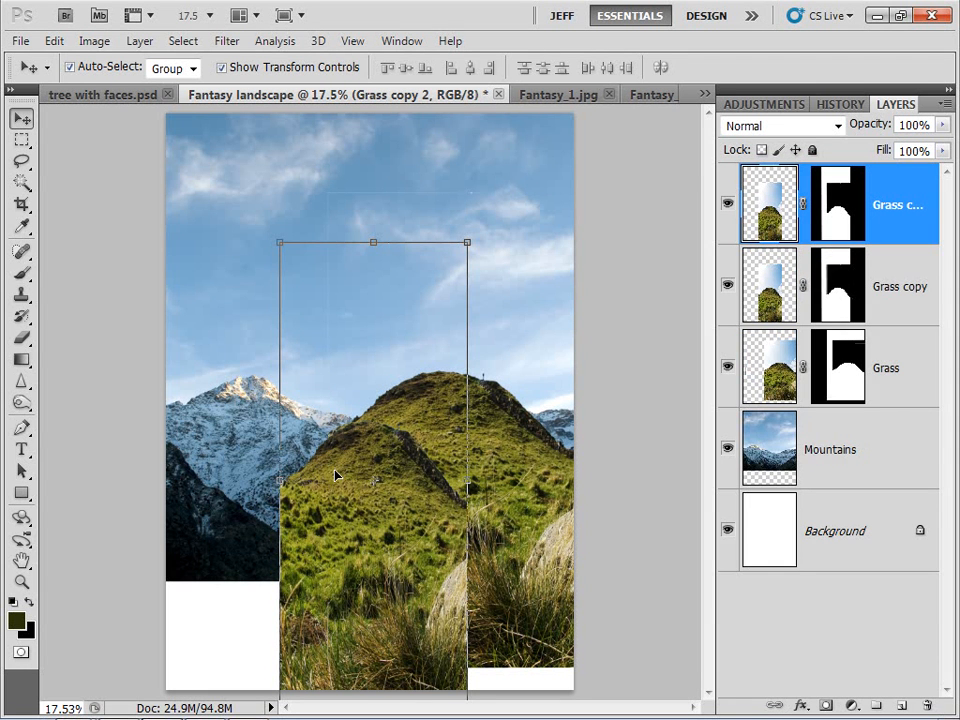
{"action": "left_click_drag", "start_coordinate": [336, 476], "coordinate": [255, 535]}
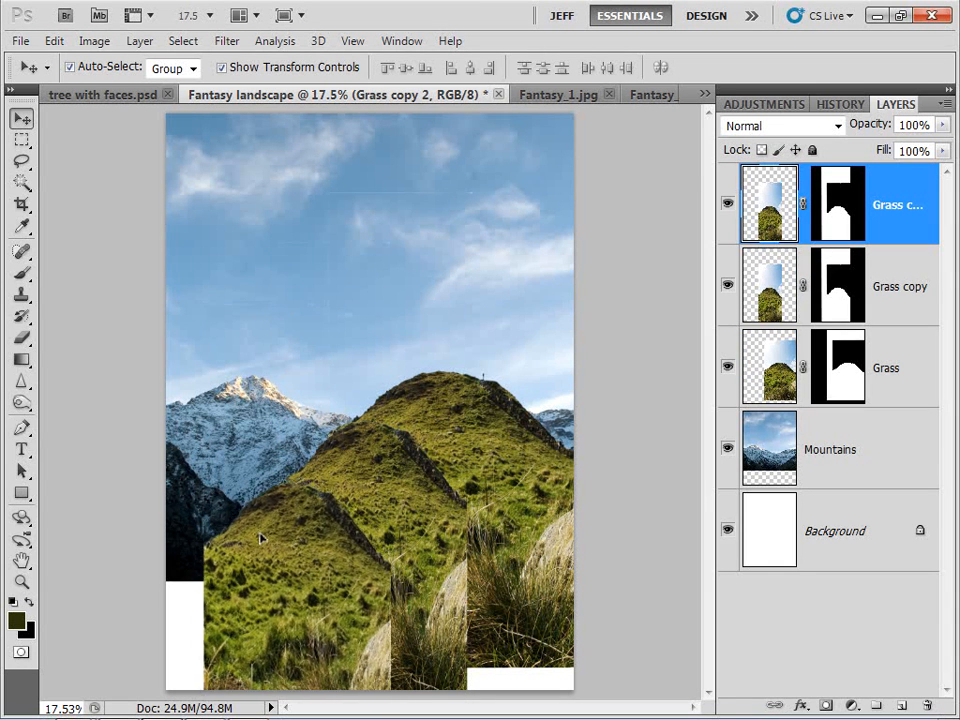
{"action": "left_click_drag", "start_coordinate": [293, 300], "coordinate": [299, 503]}
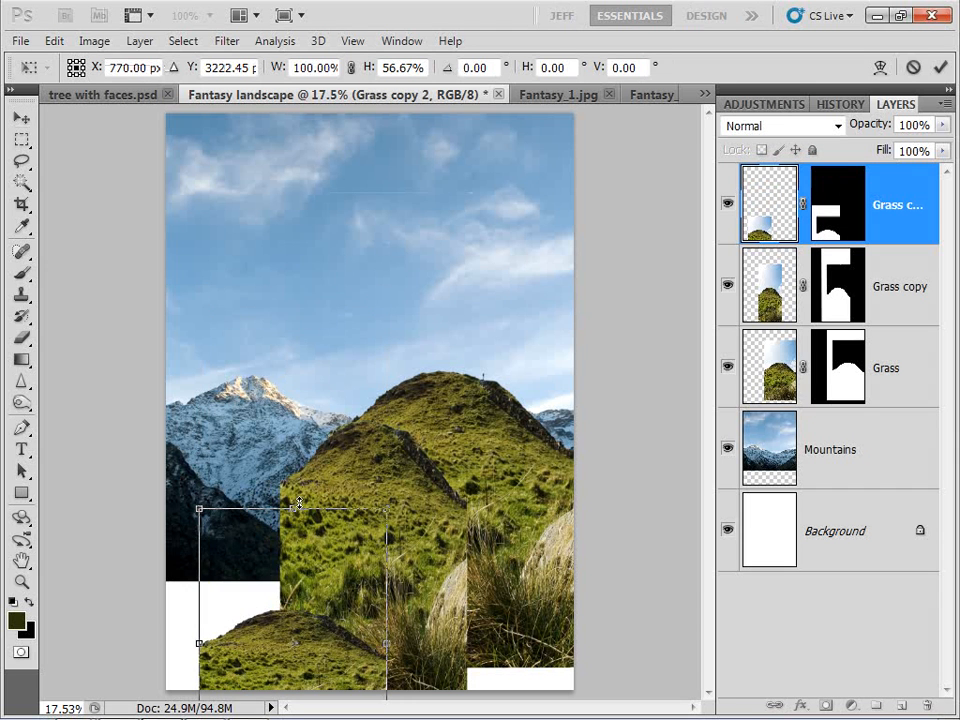
{"action": "left_click_drag", "start_coordinate": [278, 634], "coordinate": [276, 500]}
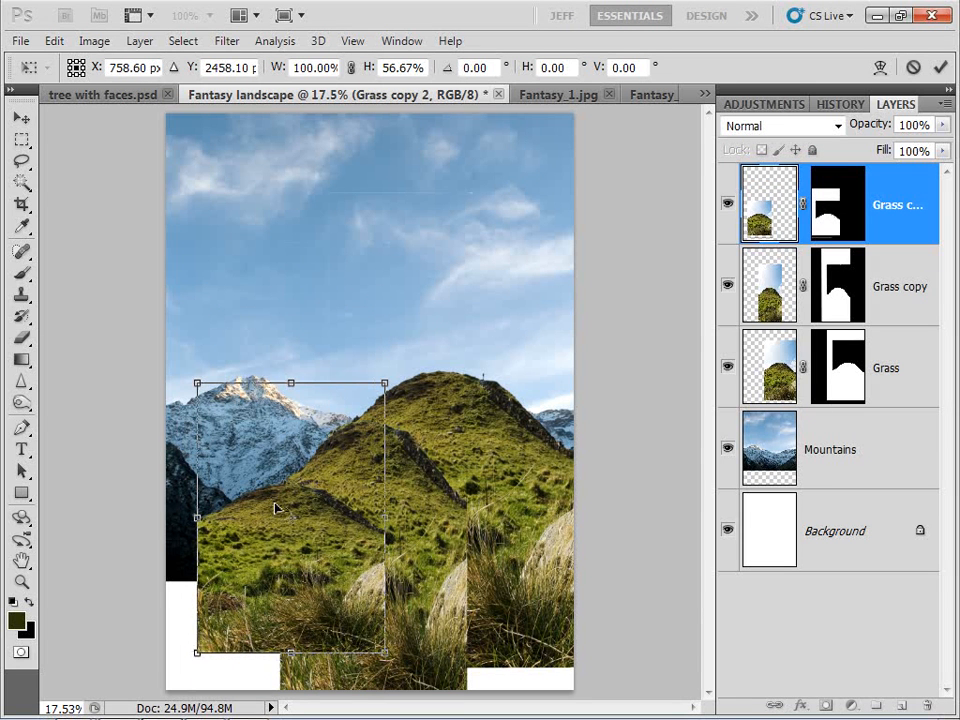
{"action": "left_click_drag", "start_coordinate": [193, 553], "coordinate": [158, 545]}
{"action": "left_click_drag", "start_coordinate": [342, 580], "coordinate": [408, 549]}
{"action": "left_click_drag", "start_coordinate": [309, 466], "coordinate": [309, 457]}
{"action": "left_click_drag", "start_coordinate": [287, 375], "coordinate": [287, 354]}
{"action": "left_click_drag", "start_coordinate": [311, 499], "coordinate": [320, 500]}
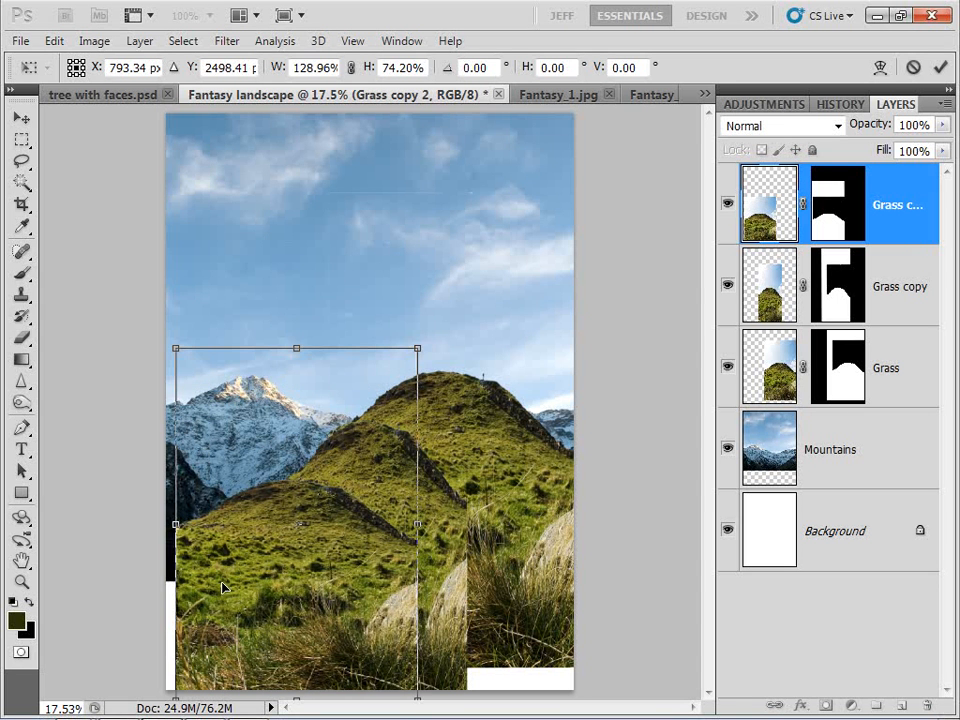
Nudge the newest hill copy right and slightly down so its slope continues from the middle hill, and apply the transform.
{"action": "key", "text": "Right"}
{"action": "key", "text": "Right"}
{"action": "key", "text": "Right"}
{"action": "key", "text": "Right"}
{"action": "key", "text": "Right"}
{"action": "key", "text": "Right"}
{"action": "key", "text": "Right"}
{"action": "key", "text": "Down"}
{"action": "key", "text": "Down"}
{"action": "key", "text": "Down"}
{"action": "key", "text": "Down"}
{"action": "key", "text": "Down"}
{"action": "key", "text": "Down"}
{"action": "key", "text": "Down"}
{"action": "key", "text": "Down"}
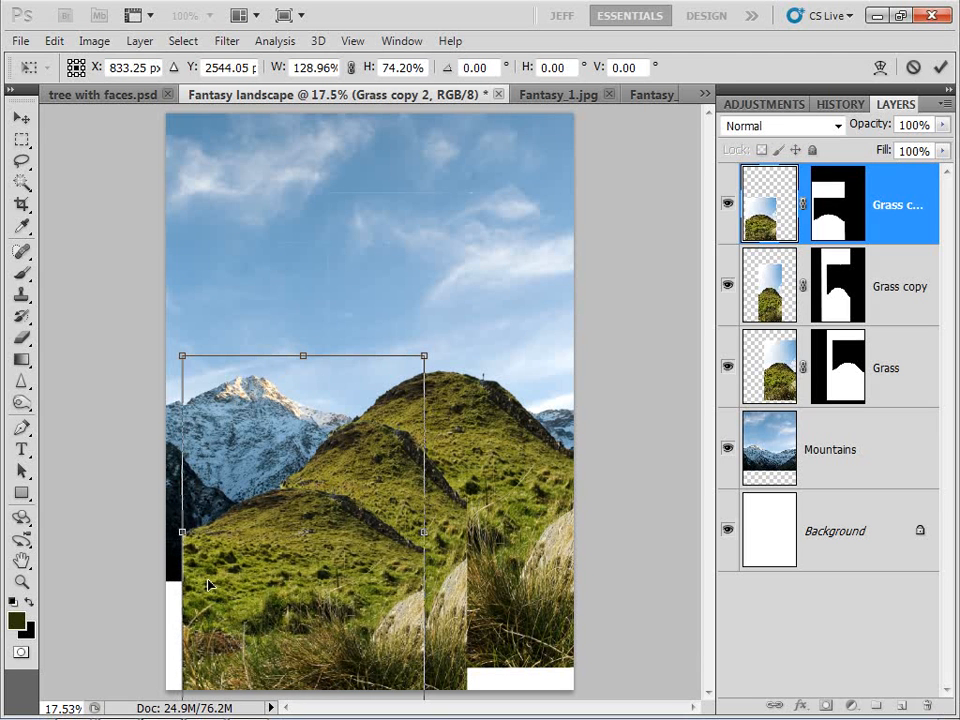
{"action": "key", "text": "Right"}
{"action": "key", "text": "Right"}
{"action": "key", "text": "Right"}
{"action": "key", "text": "Right"}
{"action": "key", "text": "Right"}
{"action": "key", "text": "Right"}
{"action": "key", "text": "Right"}
{"action": "key", "text": "Up"}
{"action": "key", "text": "Up"}
{"action": "key", "text": "Up"}
{"action": "key", "text": "Return"}
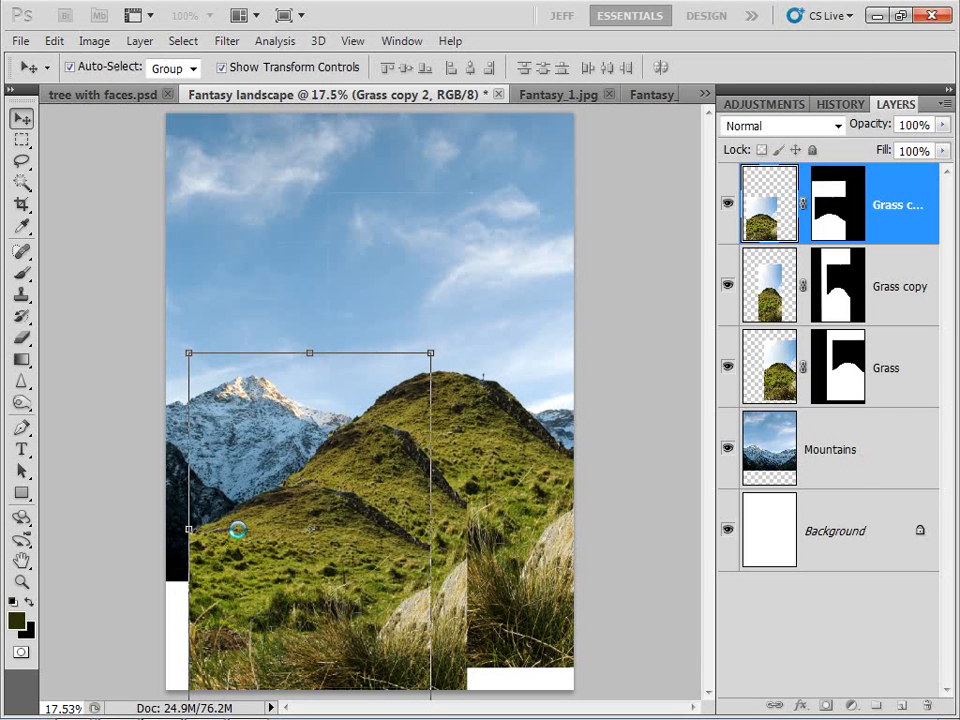
Duplicate the lowest hill layer and move the copy down and left to fill the gap at the page's left edge.
{"action": "key", "text": "ctrl+j"}
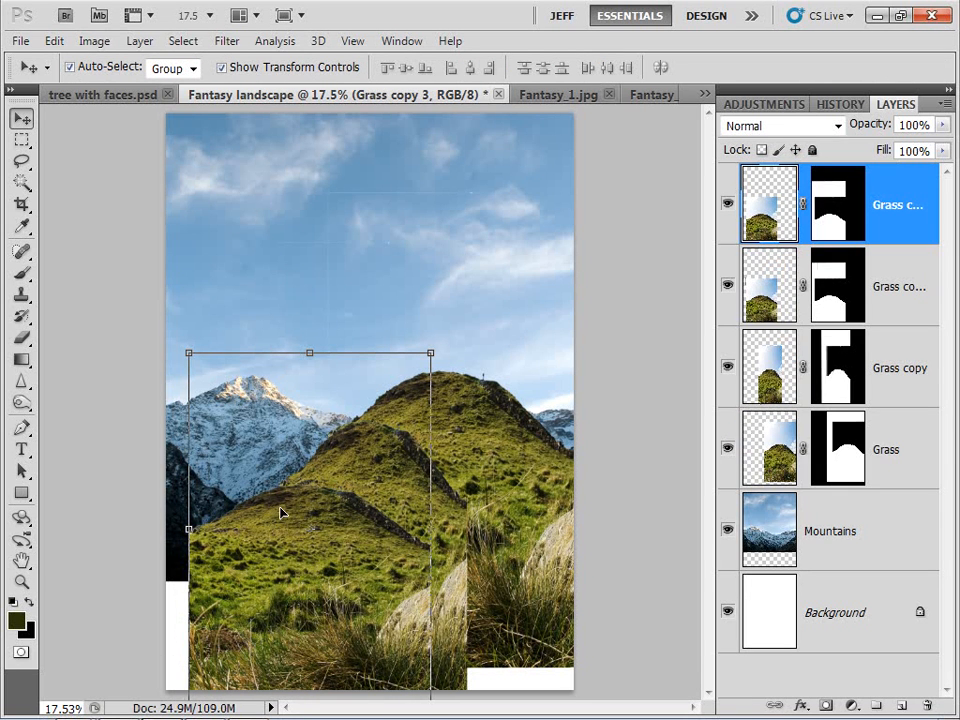
{"action": "left_click_drag", "start_coordinate": [281, 510], "coordinate": [247, 529]}
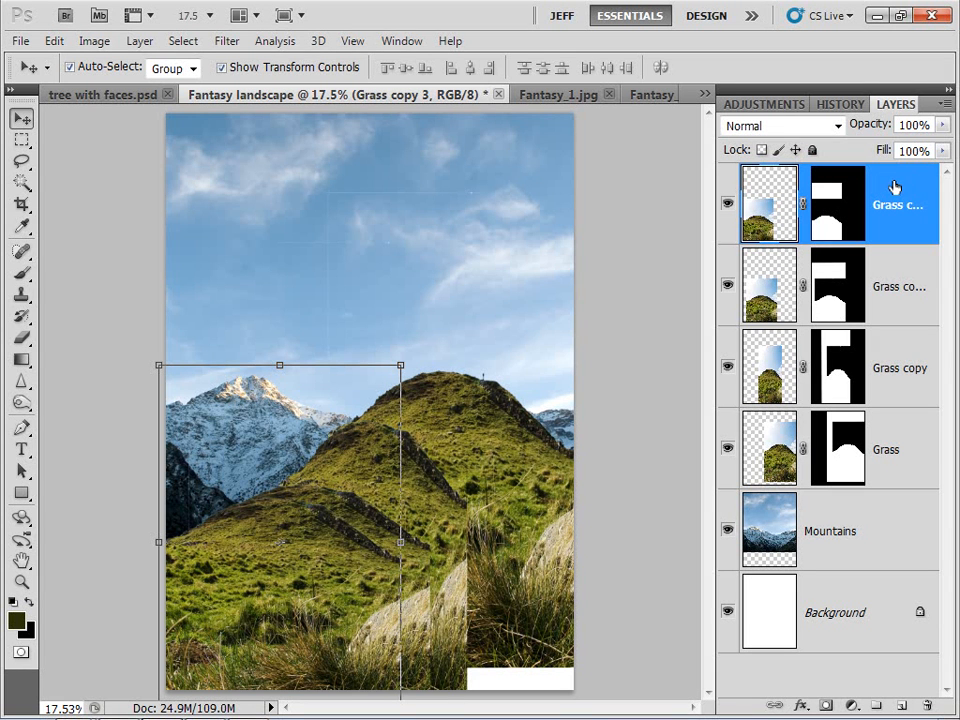
Merge the three Grass copy layers into one layer and add a layer mask to it.
{"action": "left_click", "coordinate": [900, 362], "text": "shift"}
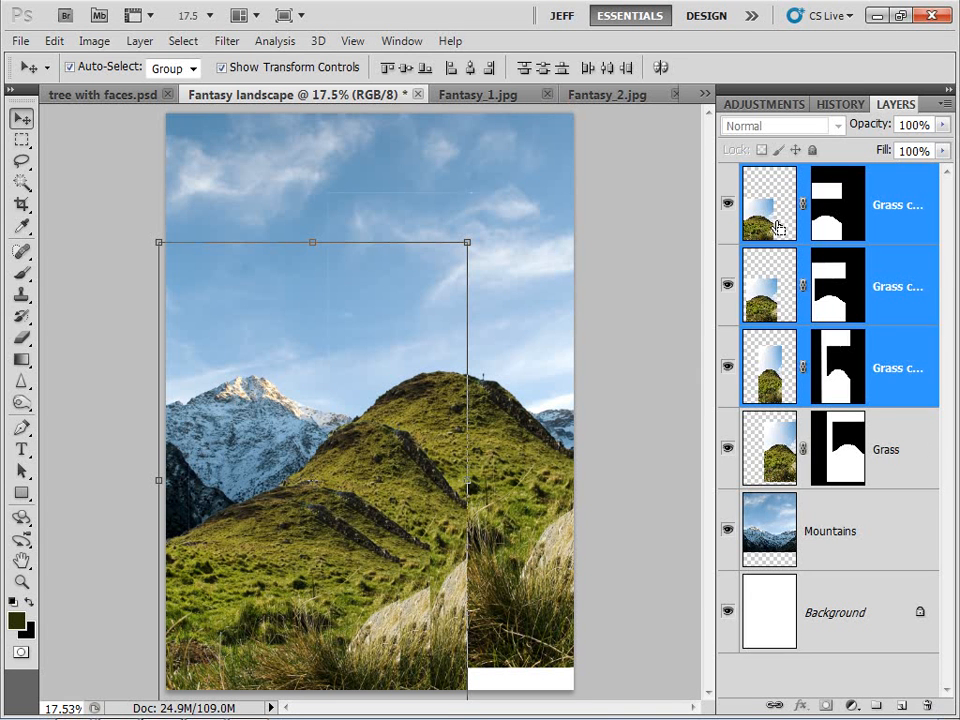
{"action": "key", "text": "ctrl+e"}
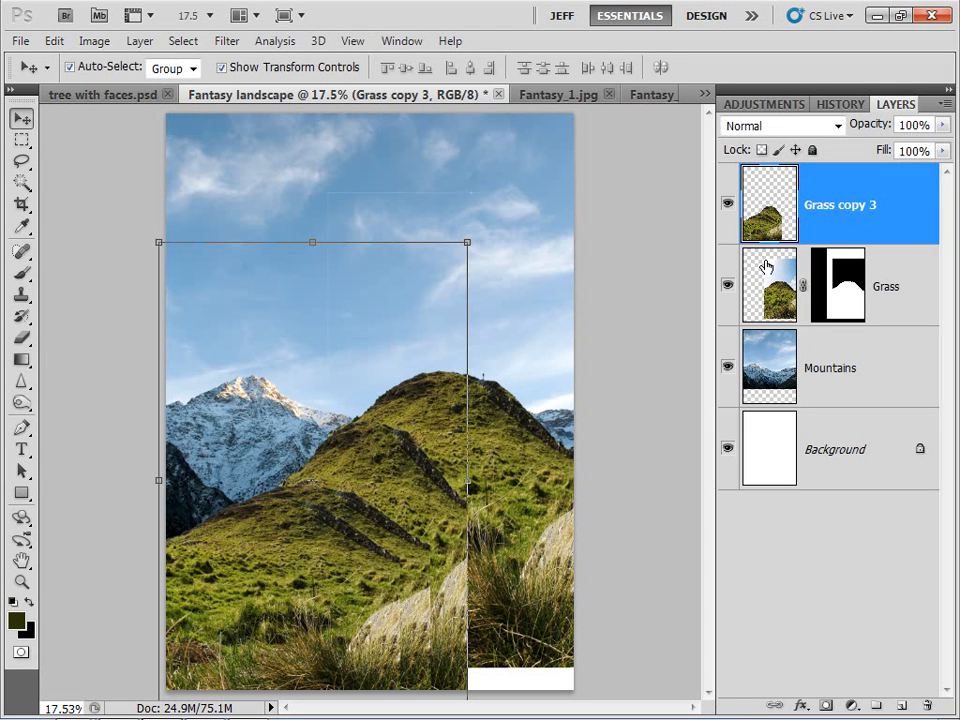
{"action": "left_click", "coordinate": [728, 205]}
{"action": "left_click", "coordinate": [728, 205]}
{"action": "left_click", "coordinate": [823, 708]}
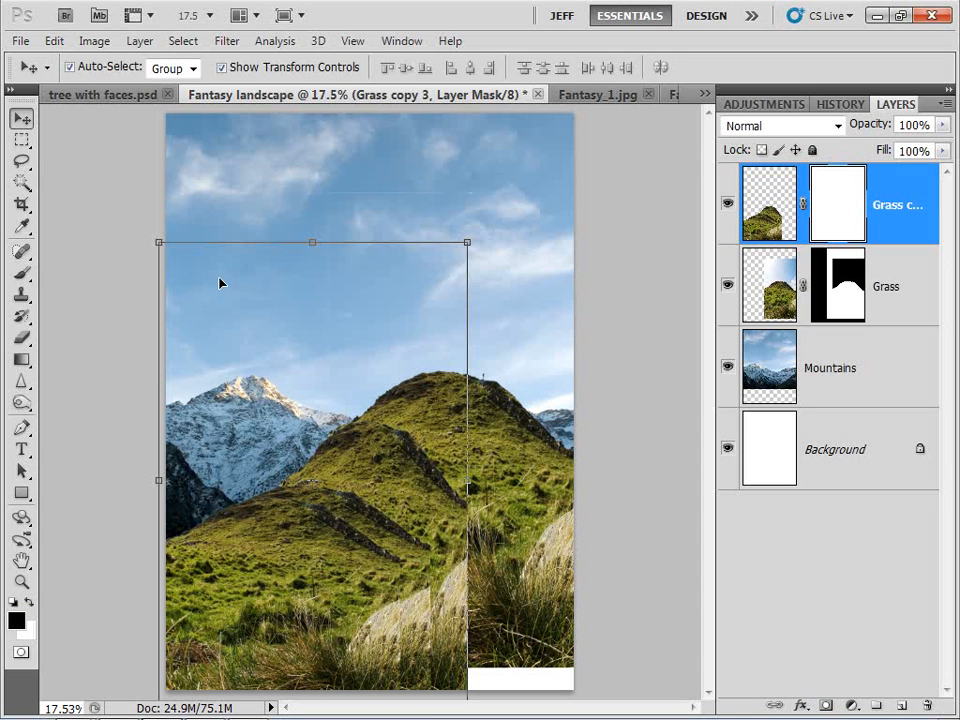
Mask out the dark stone wall on the middle hill of the merged grass layer with a black 175 px brush.
{"action": "left_click", "coordinate": [22, 272]}
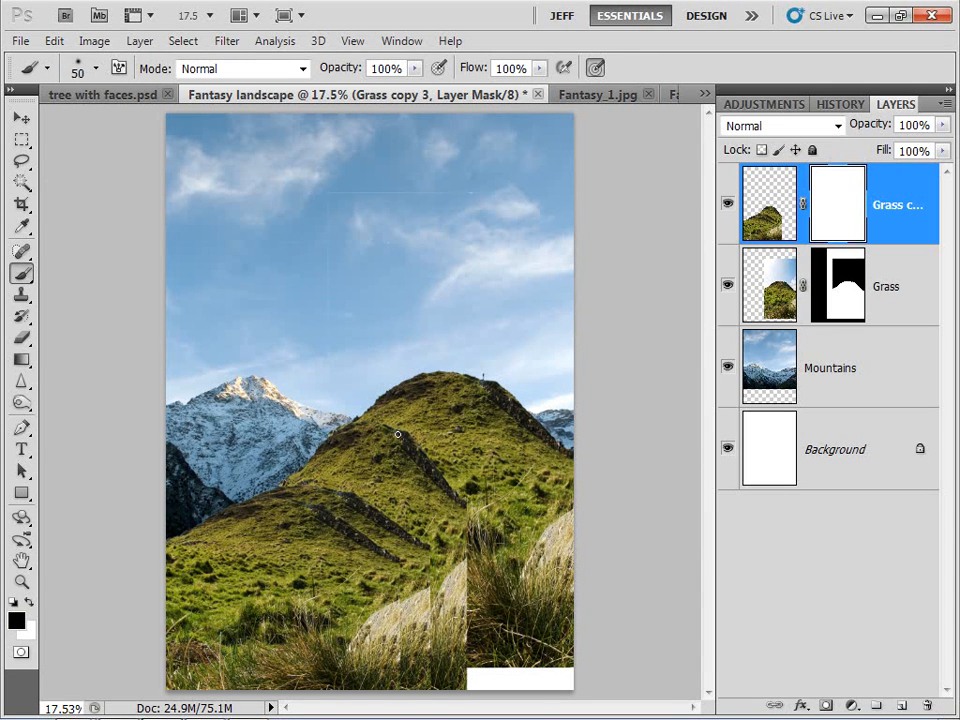
{"action": "key", "text": "bracketright"}
{"action": "key", "text": "bracketright"}
{"action": "key", "text": "bracketright"}
{"action": "mouse_move", "coordinate": [391, 429]}
{"action": "left_mouse_down"}
{"action": "mouse_move", "coordinate": [412, 452]}
{"action": "mouse_move", "coordinate": [425, 441]}
{"action": "mouse_move", "coordinate": [398, 426]}
{"action": "mouse_move", "coordinate": [383, 431]}
{"action": "mouse_move", "coordinate": [407, 458]}
{"action": "mouse_move", "coordinate": [413, 435]}
{"action": "mouse_move", "coordinate": [460, 499]}
{"action": "left_mouse_up"}
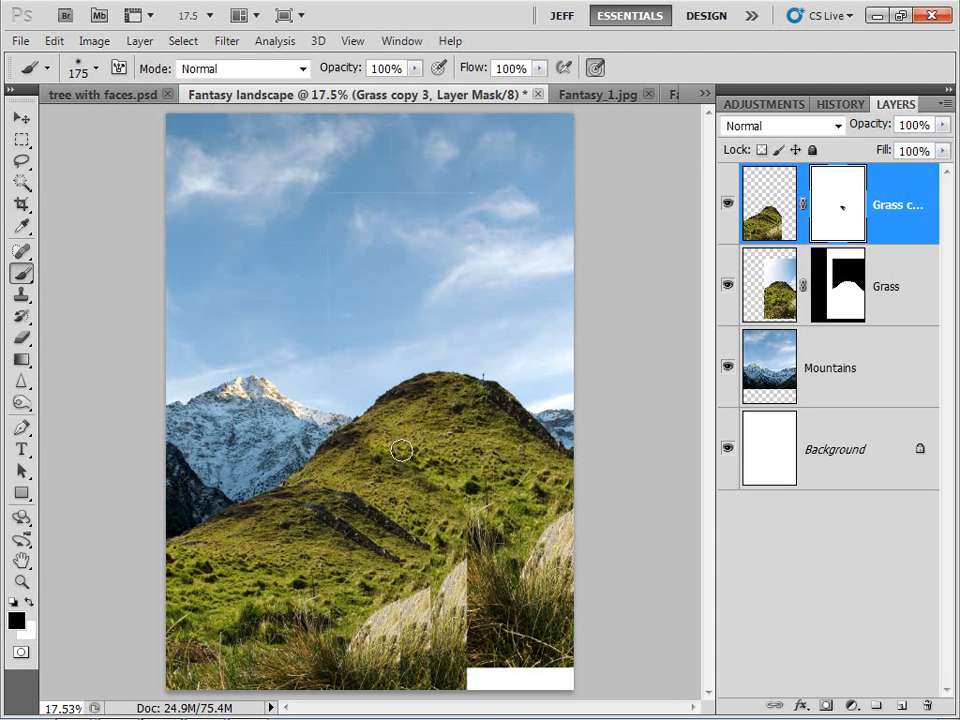
Enlarge the brush to 250 px and mask out the faint rectangular edge lines the merged grass layer leaves in the sky.
{"action": "key", "text": "bracketleft"}
{"action": "key", "text": "bracketright"}
{"action": "key", "text": "bracketright"}
{"action": "key", "text": "bracketright"}
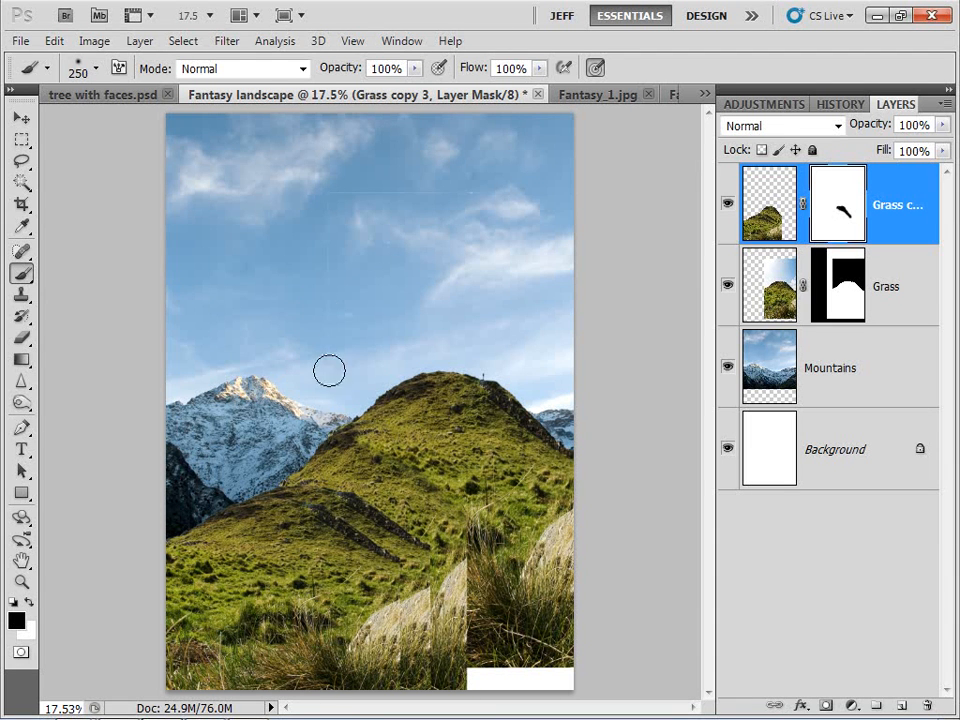
{"action": "key", "text": "ctrl+plus"}
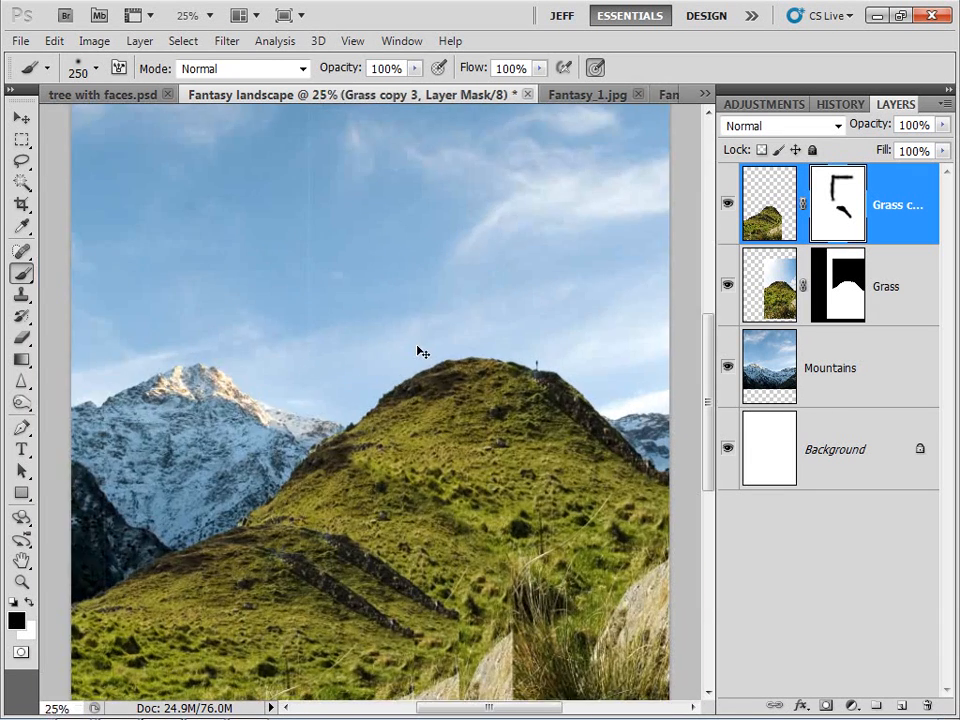
{"action": "key", "text": "ctrl+plus"}
{"action": "left_click_drag", "start_coordinate": [396, 287], "coordinate": [379, 399]}
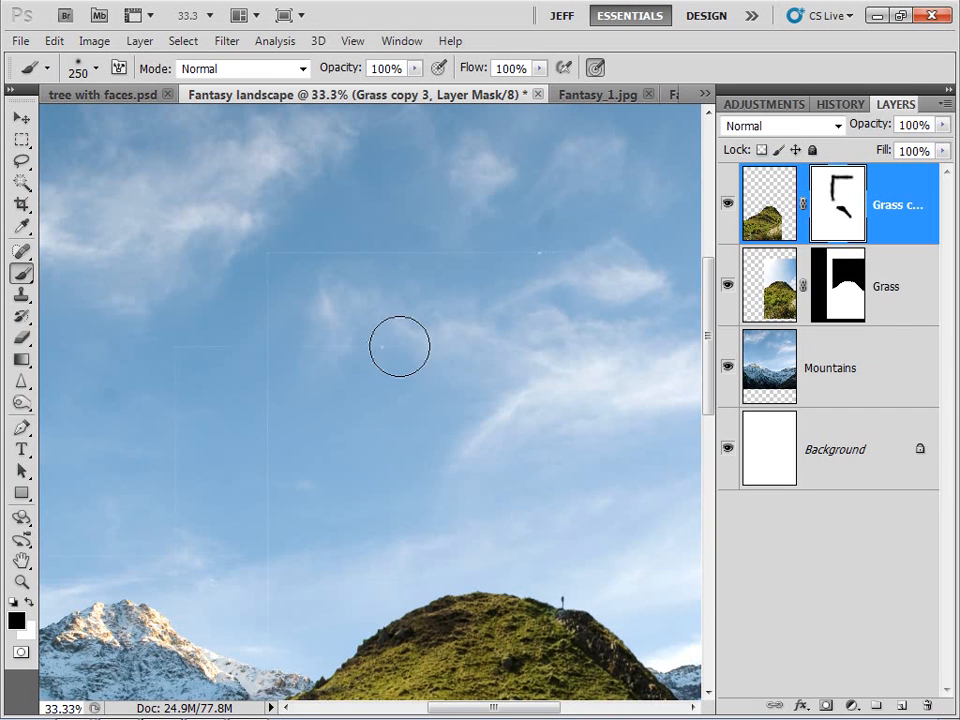
{"action": "mouse_move", "coordinate": [165, 632]}
{"action": "left_mouse_down"}
{"action": "mouse_move", "coordinate": [285, 251]}
{"action": "mouse_move", "coordinate": [390, 362]}
{"action": "mouse_move", "coordinate": [383, 475]}
{"action": "left_mouse_up"}
{"action": "mouse_move", "coordinate": [383, 475]}
{"action": "left_mouse_down"}
{"action": "mouse_move", "coordinate": [401, 306]}
{"action": "mouse_move", "coordinate": [466, 369]}
{"action": "mouse_move", "coordinate": [504, 461]}
{"action": "mouse_move", "coordinate": [504, 484]}
{"action": "mouse_move", "coordinate": [469, 512]}
{"action": "left_mouse_up"}
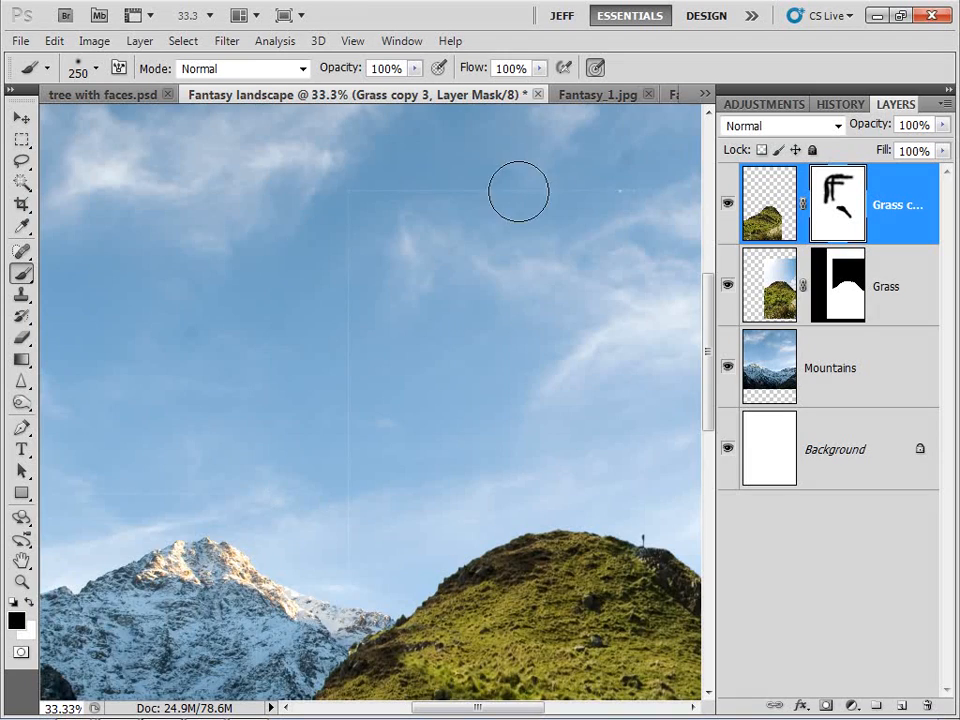
{"action": "mouse_move", "coordinate": [291, 555]}
{"action": "left_mouse_down"}
{"action": "mouse_move", "coordinate": [261, 373]}
{"action": "mouse_move", "coordinate": [246, 426]}
{"action": "mouse_move", "coordinate": [257, 450]}
{"action": "mouse_move", "coordinate": [253, 386]}
{"action": "left_mouse_up"}
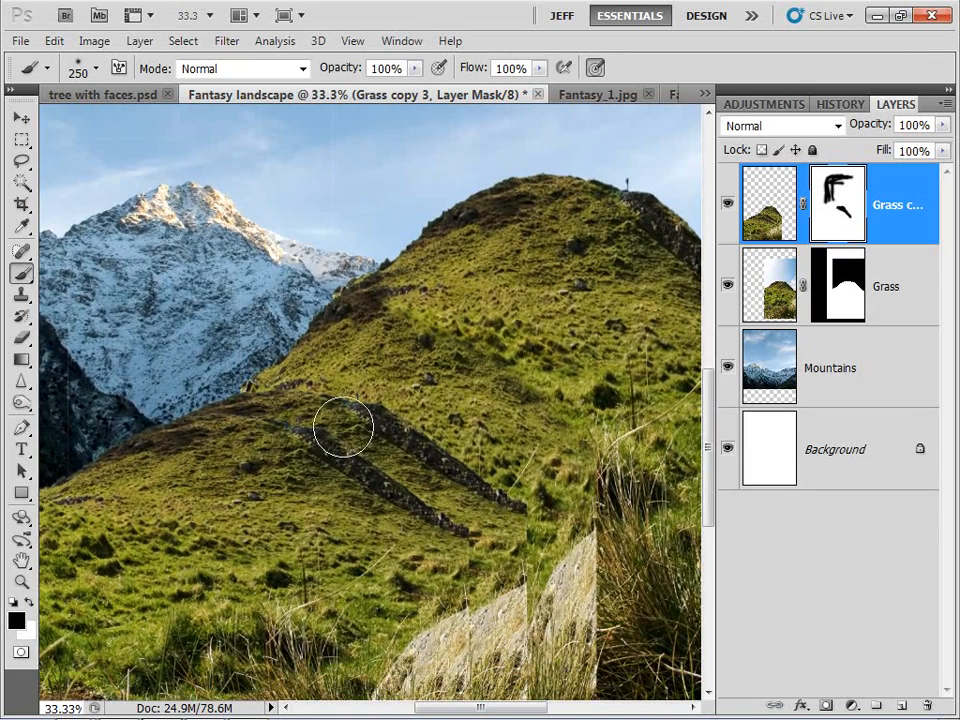
Paint black on the Grass copy 3 layer mask to hide the upper of the two parallel stone walls on the hillside.
{"action": "mouse_move", "coordinate": [343, 379]}
{"action": "left_mouse_down"}
{"action": "mouse_move", "coordinate": [362, 411]}
{"action": "mouse_move", "coordinate": [389, 415]}
{"action": "mouse_move", "coordinate": [365, 364]}
{"action": "mouse_move", "coordinate": [332, 386]}
{"action": "left_mouse_up"}
{"action": "key", "text": "x"}
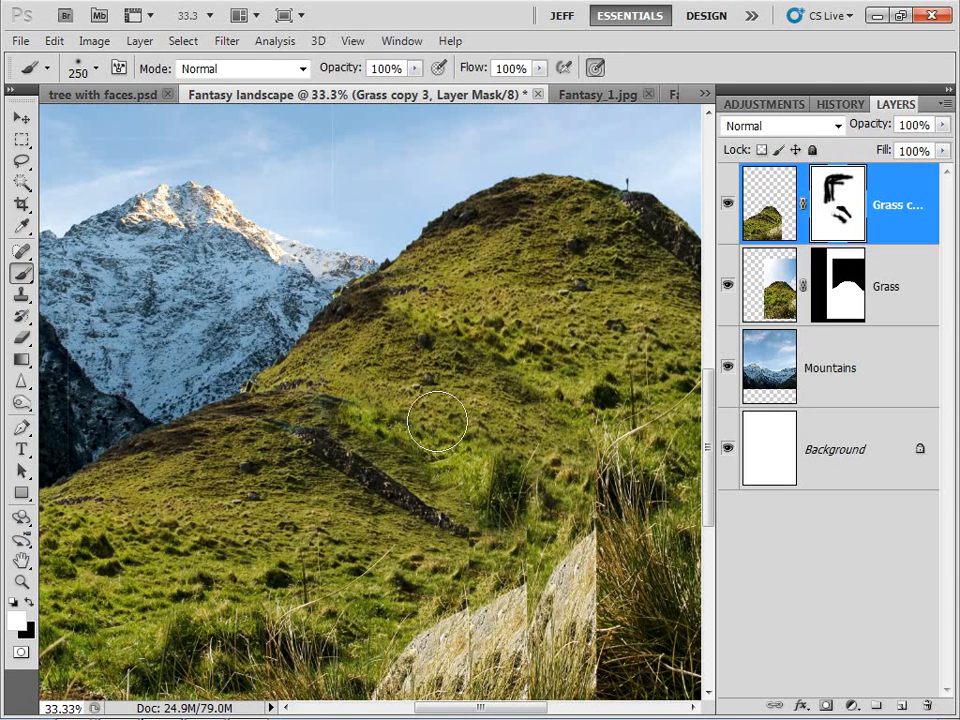
{"action": "key", "text": "x"}
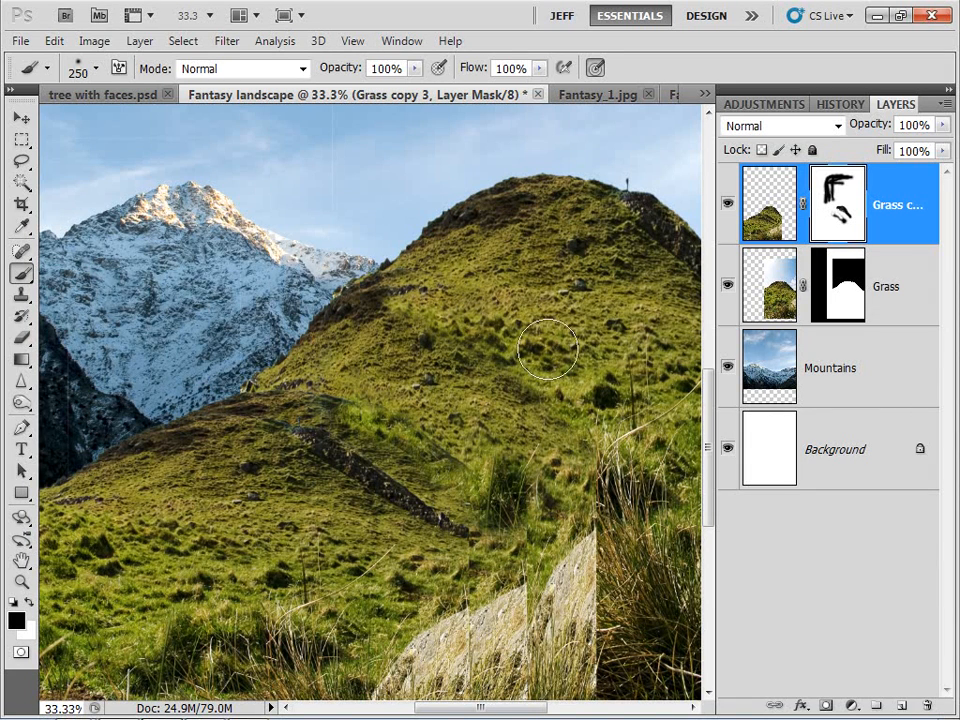
{"action": "mouse_move", "coordinate": [610, 355]}
{"action": "left_mouse_down"}
{"action": "mouse_move", "coordinate": [486, 388]}
{"action": "mouse_move", "coordinate": [452, 343]}
{"action": "mouse_move", "coordinate": [493, 332]}
{"action": "left_mouse_up"}
{"action": "key", "text": "x"}
{"action": "left_click_drag", "start_coordinate": [218, 416], "coordinate": [398, 398]}
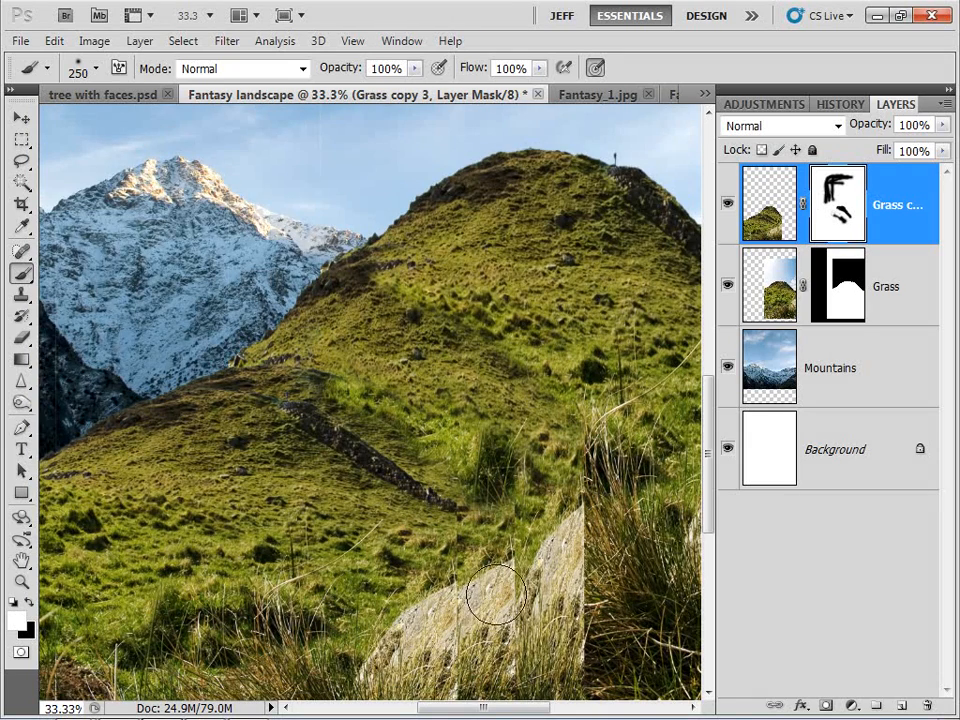
Hide the sliced foreground rock by painting black on the Grass copy 3 mask, and merge that layer into the Grass layer.
{"action": "left_click_drag", "start_coordinate": [495, 595], "coordinate": [470, 436]}
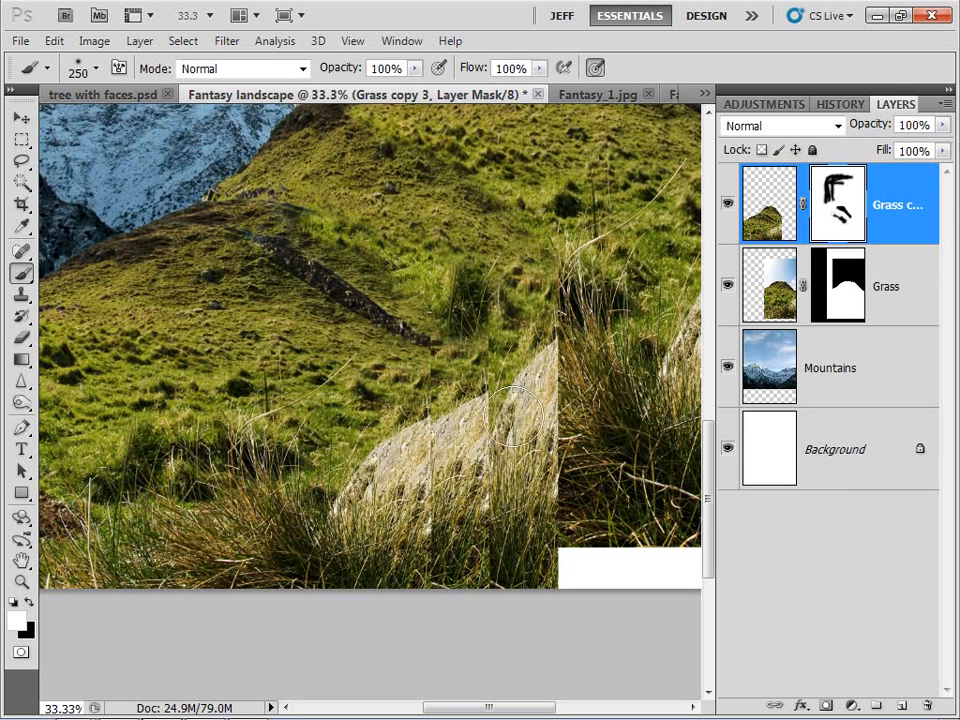
{"action": "left_click", "coordinate": [29, 601]}
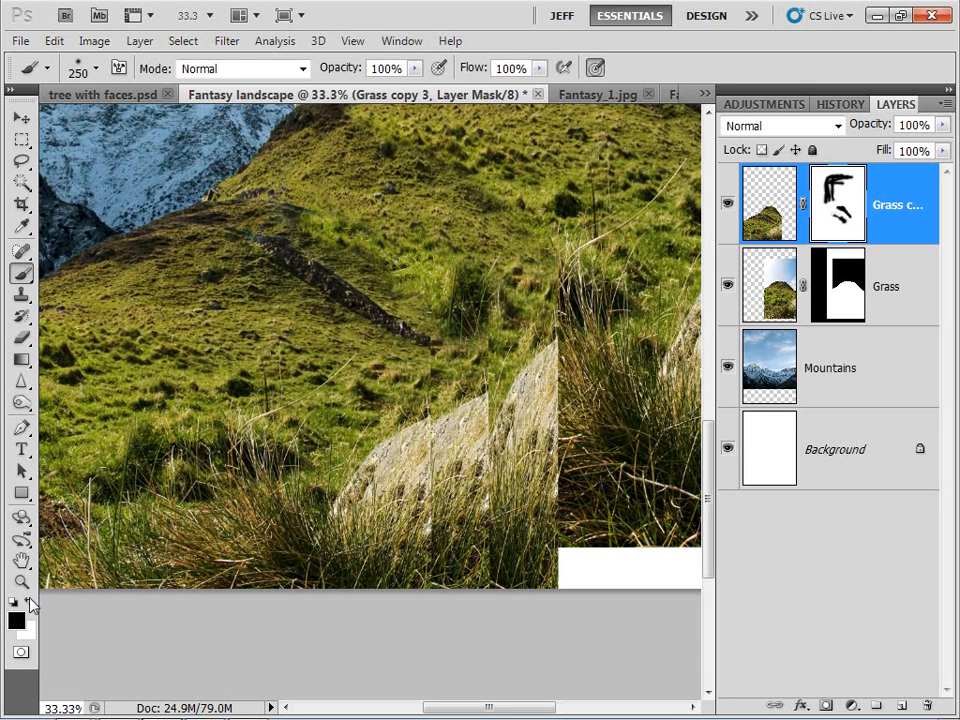
{"action": "mouse_move", "coordinate": [535, 360]}
{"action": "left_mouse_down"}
{"action": "mouse_move", "coordinate": [515, 428]}
{"action": "mouse_move", "coordinate": [470, 460]}
{"action": "mouse_move", "coordinate": [380, 490]}
{"action": "mouse_move", "coordinate": [530, 440]}
{"action": "left_mouse_up"}
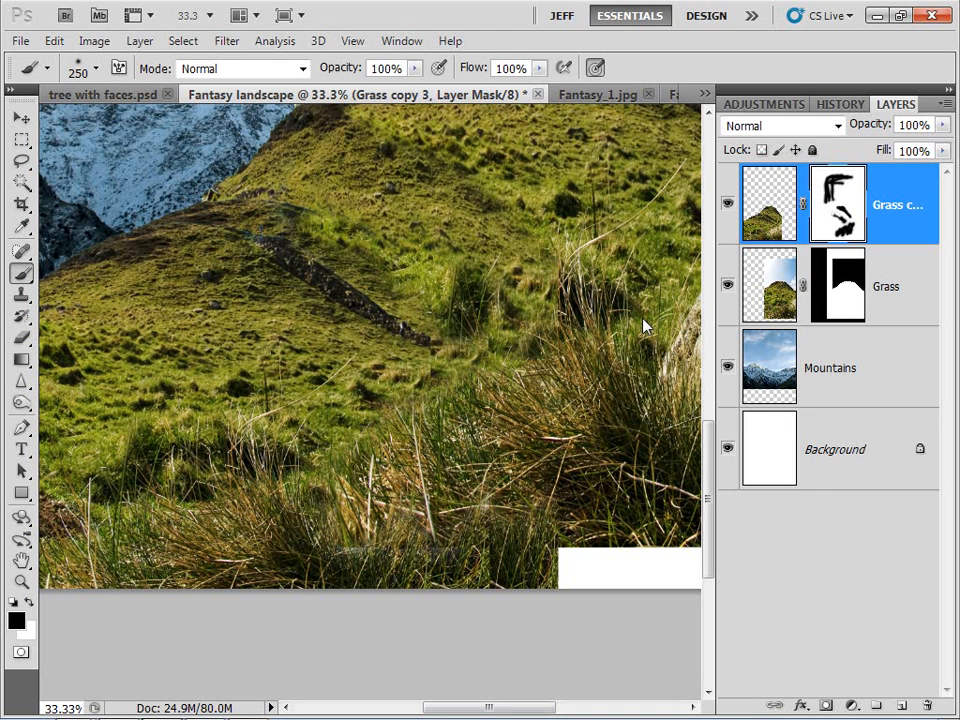
{"action": "key", "text": "ctrl+e"}
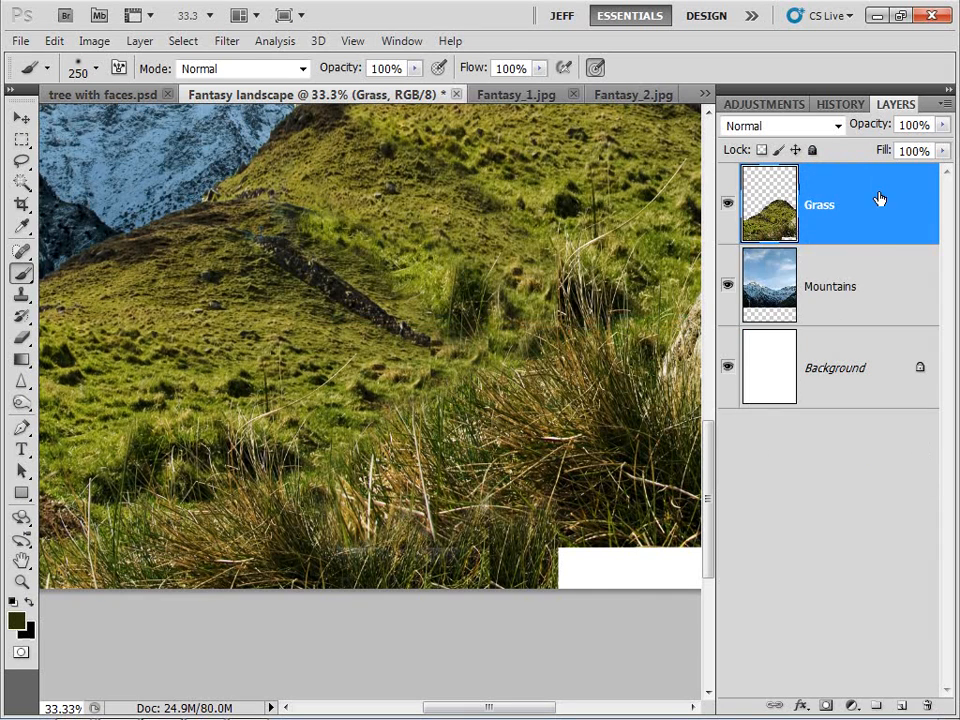
Stretch the Grass layer to about 100.6% width and 105.7% height so it covers the blank strip along the canvas bottom.
{"action": "left_click_drag", "start_coordinate": [615, 206], "coordinate": [484, 328]}
{"action": "key", "text": "ctrl+minus"}
{"action": "key", "text": "ctrl+minus"}
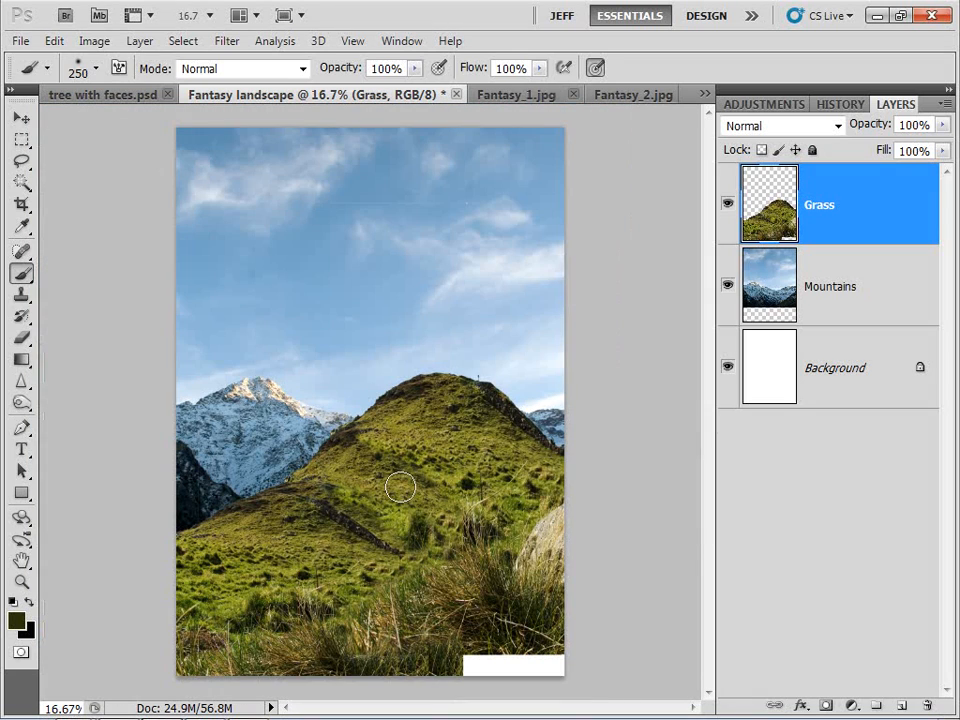
{"action": "left_click", "coordinate": [23, 120]}
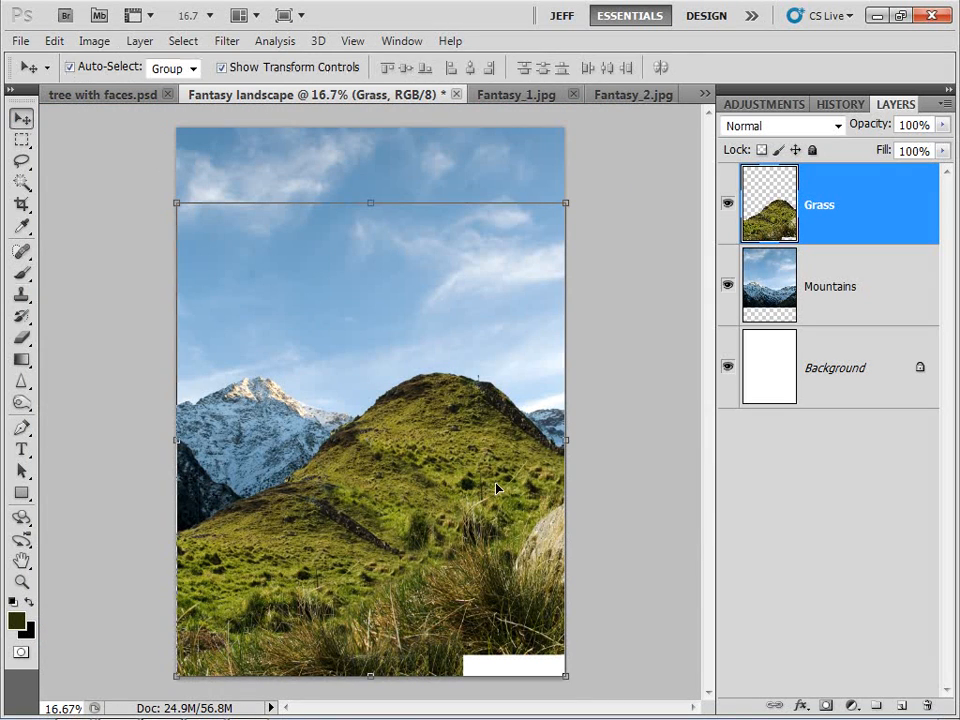
{"action": "left_click_drag", "start_coordinate": [566, 678], "coordinate": [567, 700]}
{"action": "left_click_drag", "start_coordinate": [388, 570], "coordinate": [391, 569]}
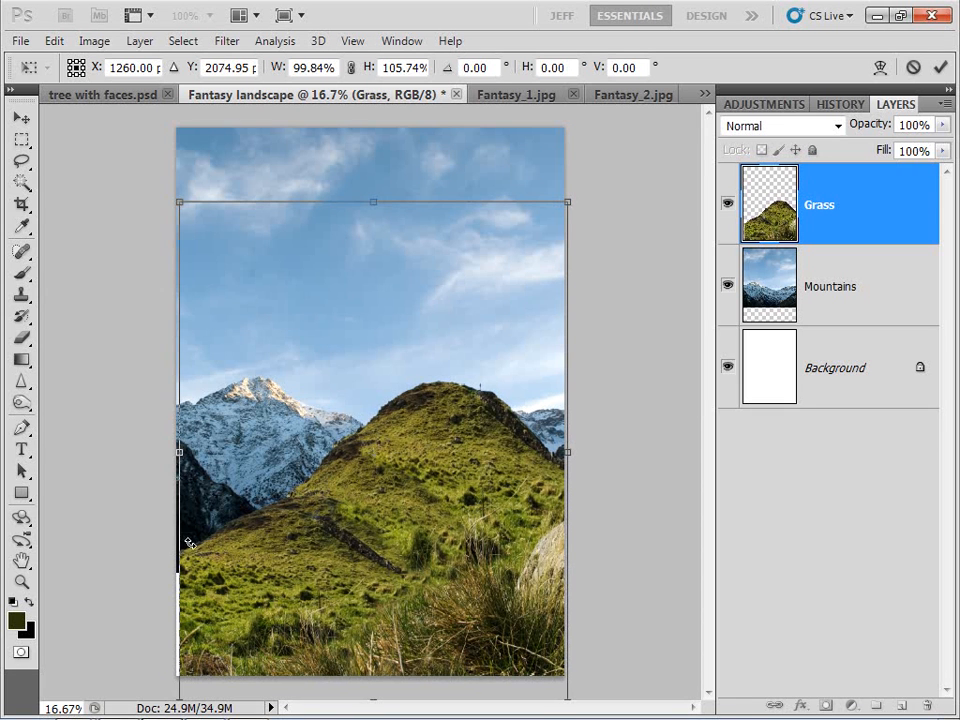
{"action": "left_click_drag", "start_coordinate": [175, 452], "coordinate": [171, 453]}
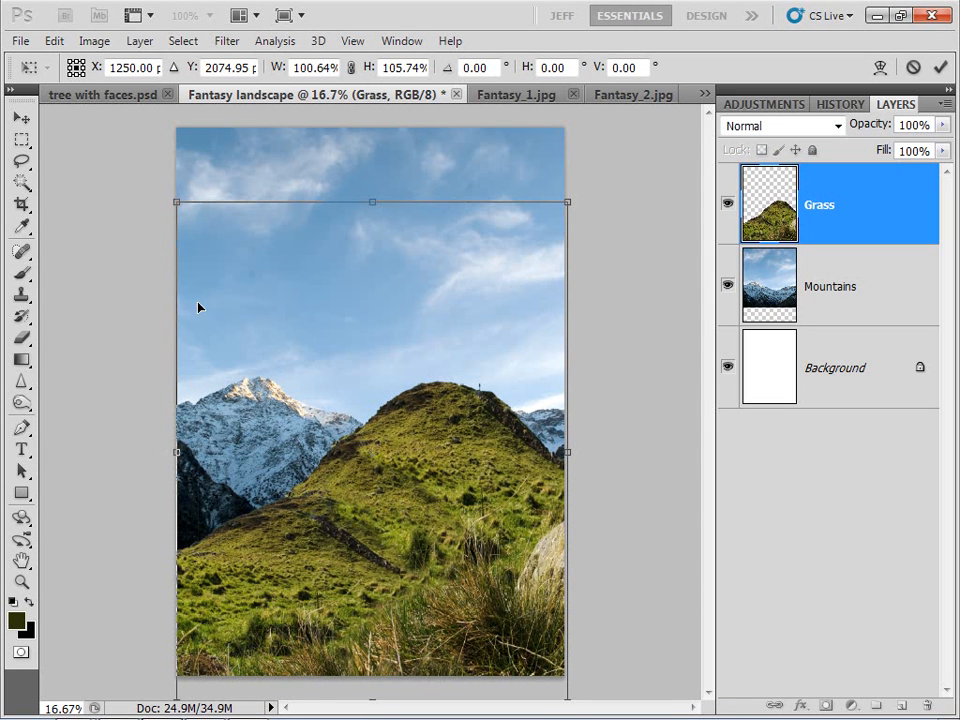
Distort the Grass layer by lowering its upper-left corner and nudging its upper-right corner inward, raise its top edge, and apply the transform.
{"action": "left_click_drag", "start_coordinate": [176, 202], "coordinate": [172, 268]}
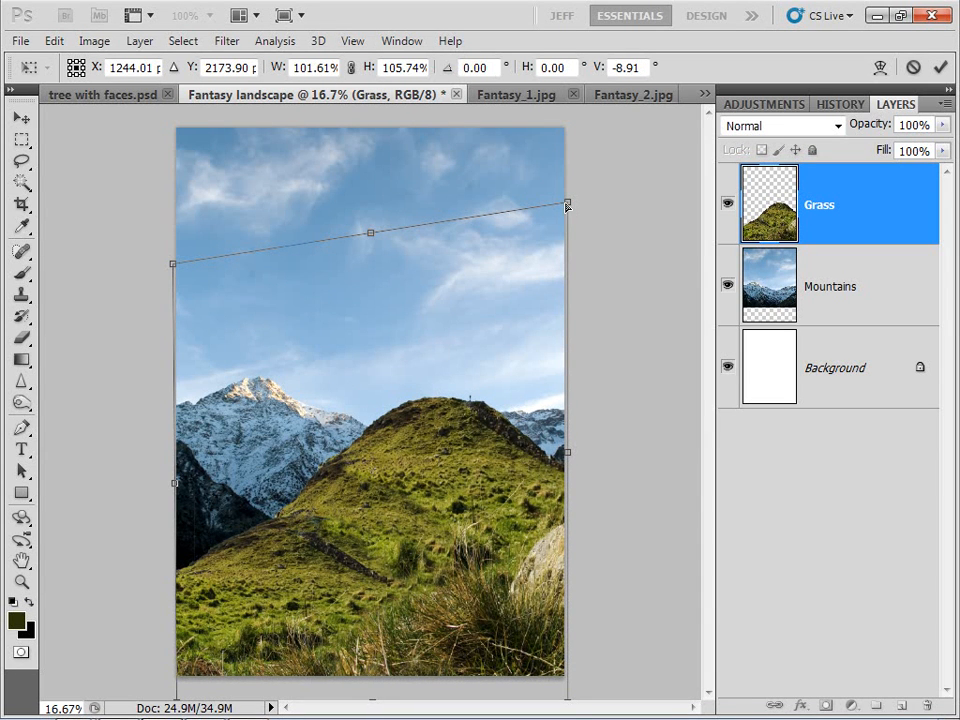
{"action": "left_click_drag", "start_coordinate": [567, 205], "coordinate": [563, 205]}
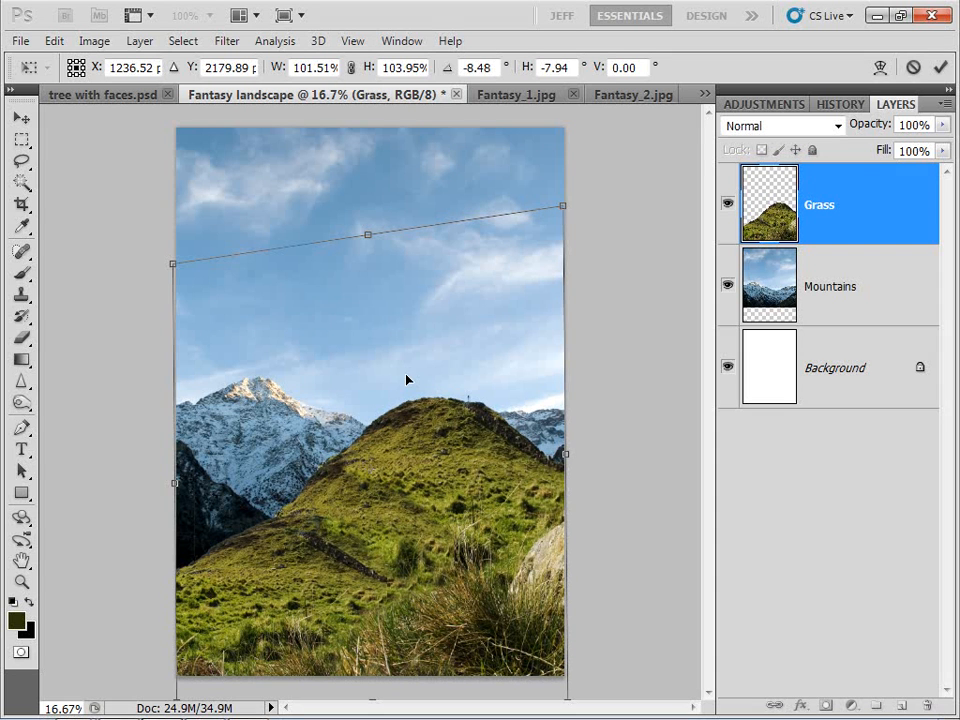
{"action": "left_click_drag", "start_coordinate": [367, 231], "coordinate": [367, 214]}
{"action": "key", "text": "Return"}
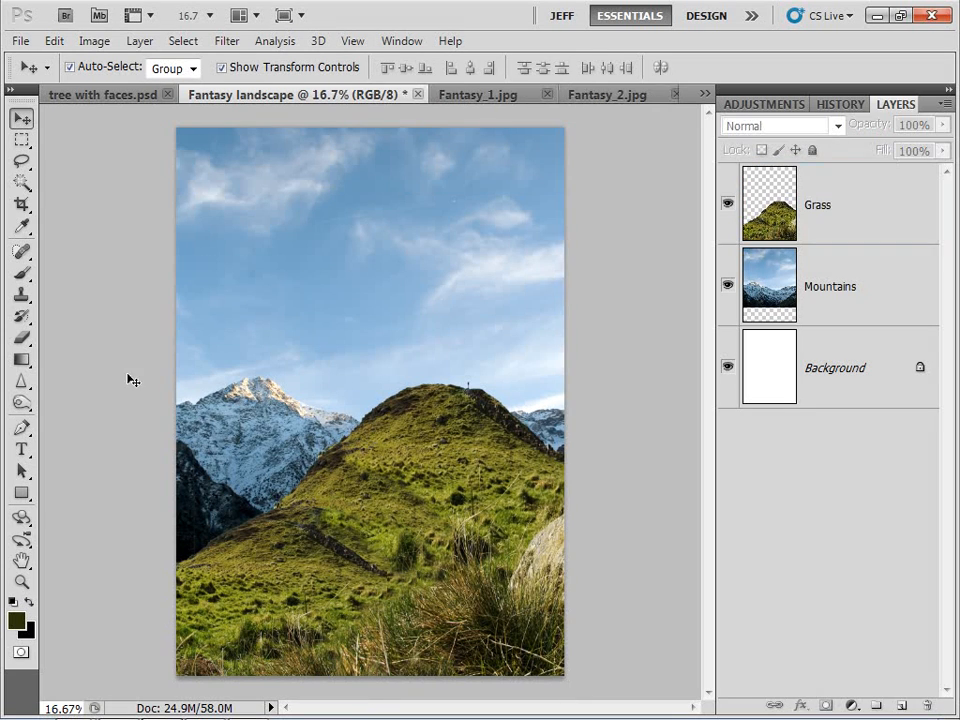
Open Fantasy_3.jpg from Bridge and select its left and central sky using the Magic Wand at tolerance 40.
{"action": "left_click", "coordinate": [205, 706]}
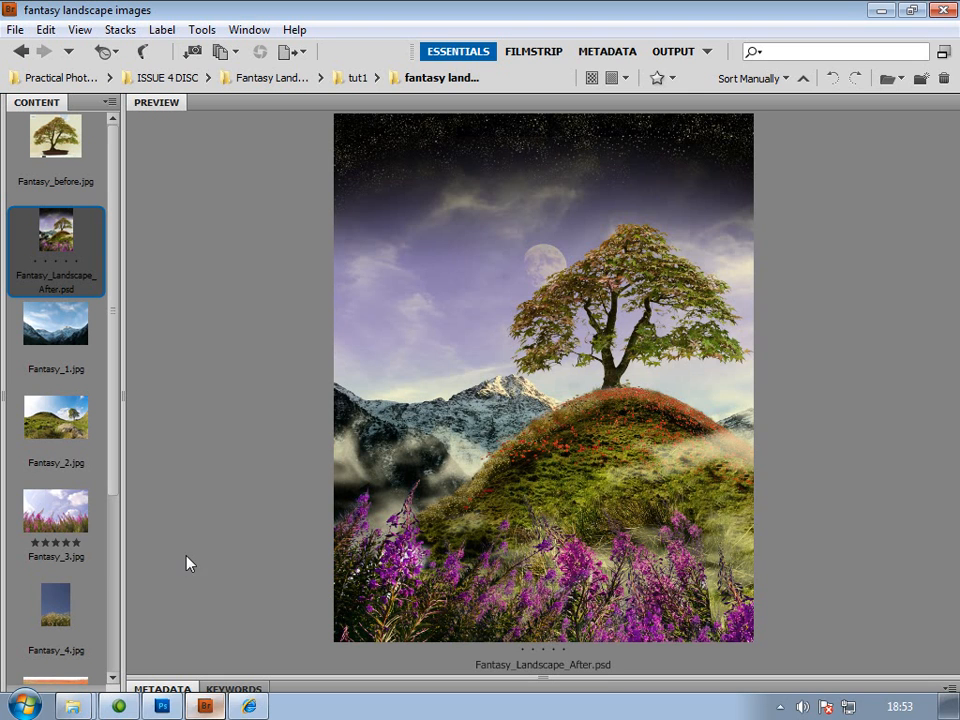
{"action": "left_click", "coordinate": [50, 506]}
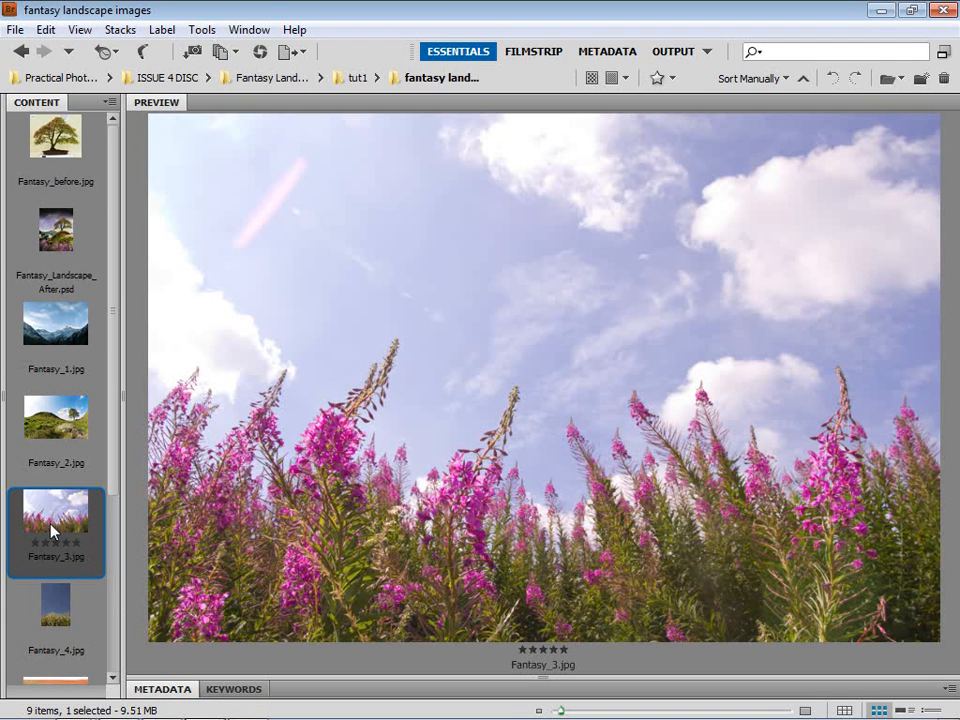
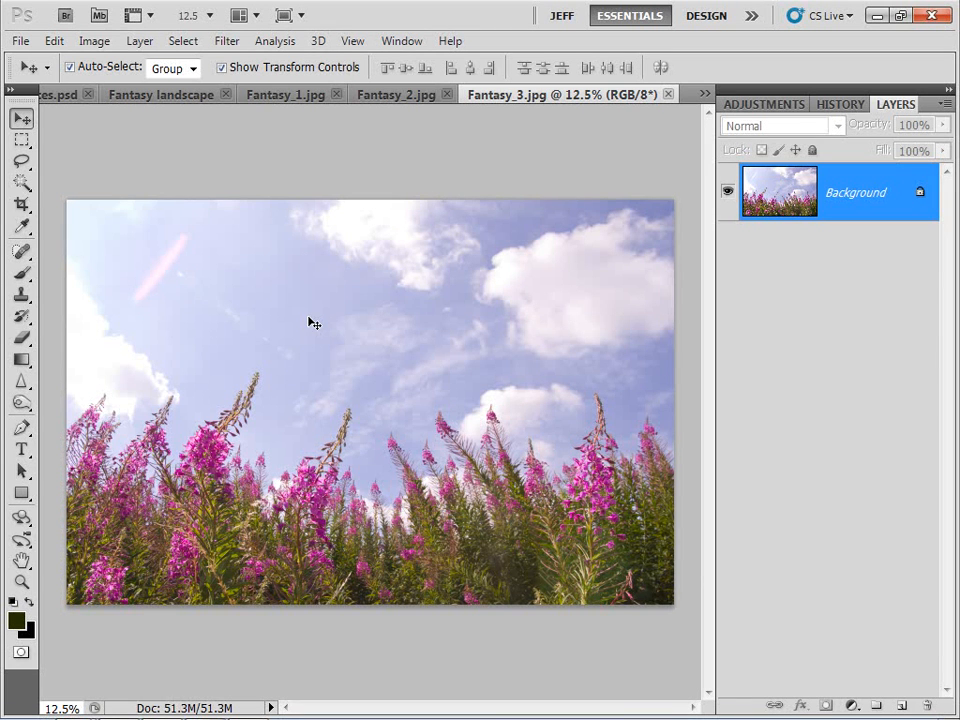
{"action": "left_click", "coordinate": [21, 182]}
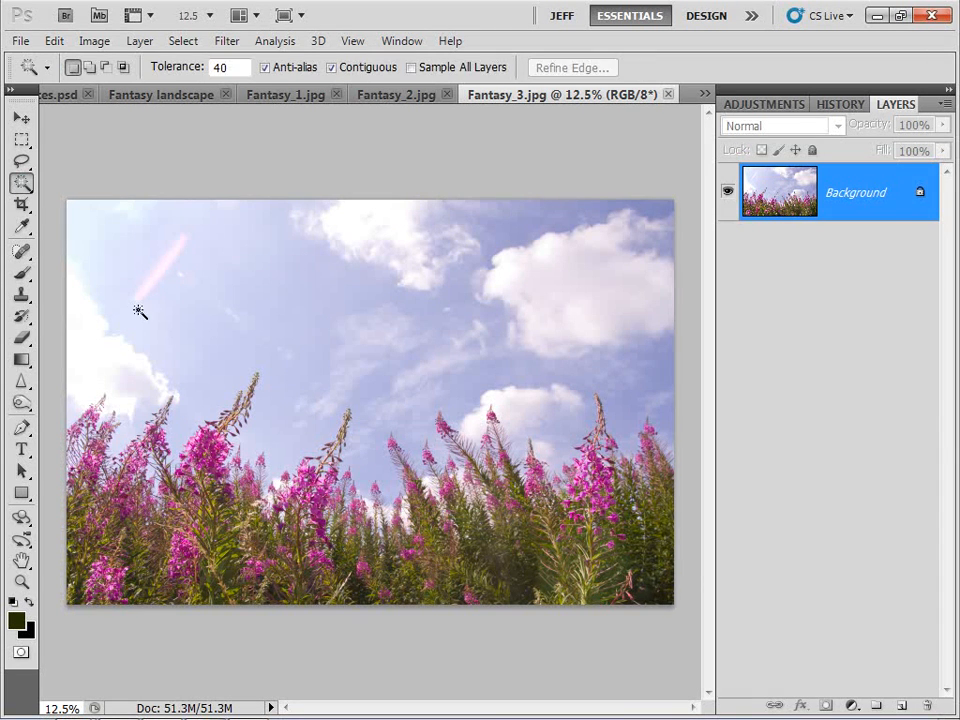
{"action": "left_click", "coordinate": [104, 353]}
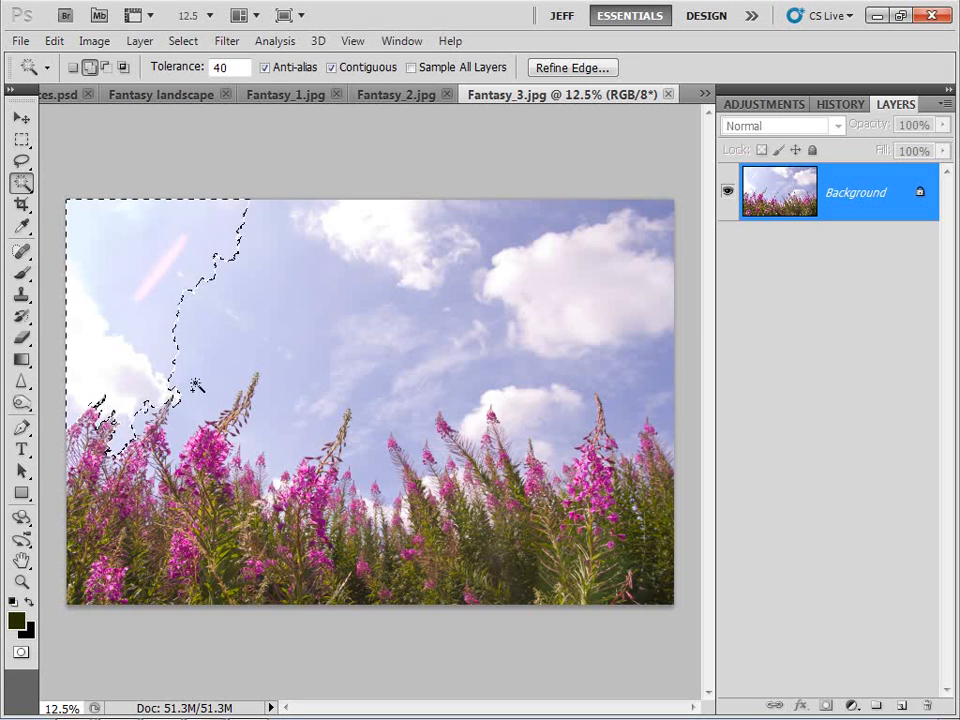
{"action": "left_click", "coordinate": [245, 362], "text": "shift"}
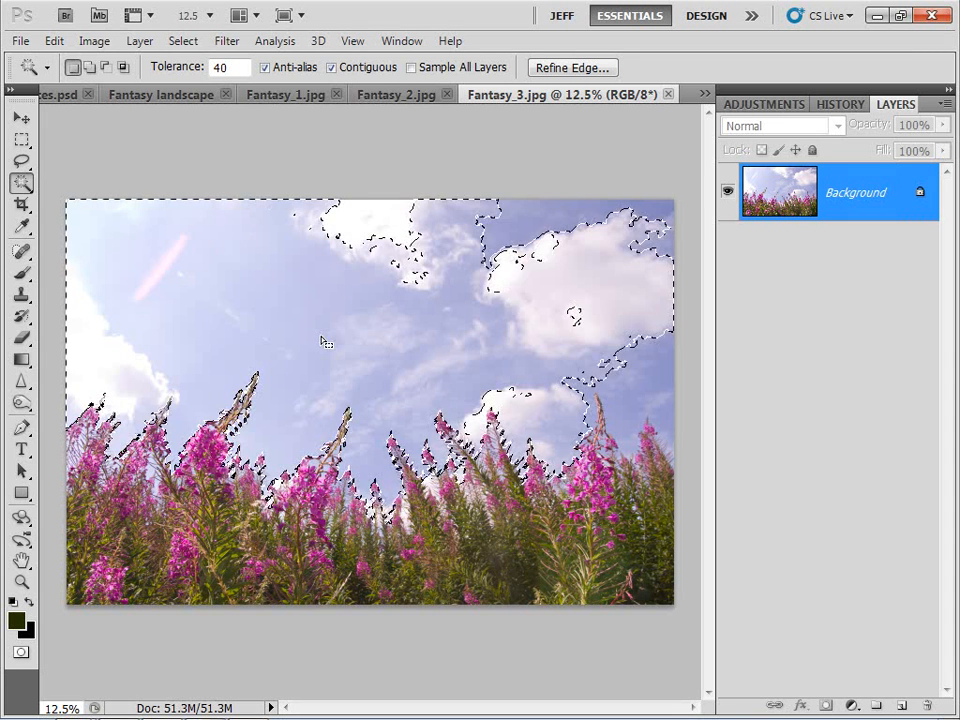
Turn off Contiguous, add the remaining sky, clouds and gaps between stems to the selection, and invert it to select the flowers.
{"action": "left_click", "coordinate": [332, 68]}
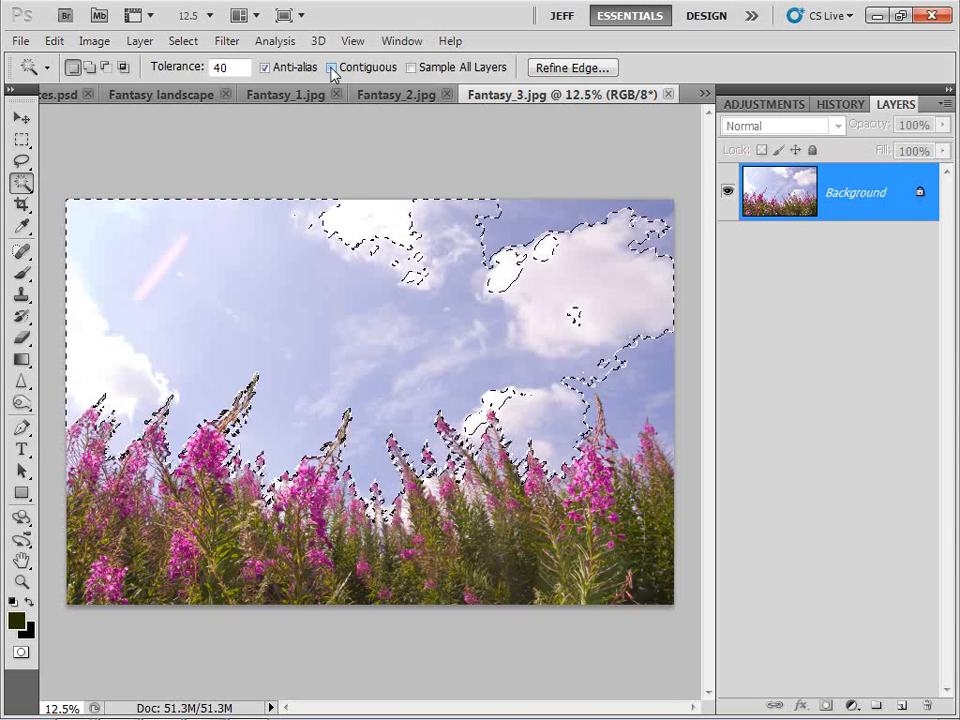
{"action": "left_click", "coordinate": [484, 381], "text": "shift"}
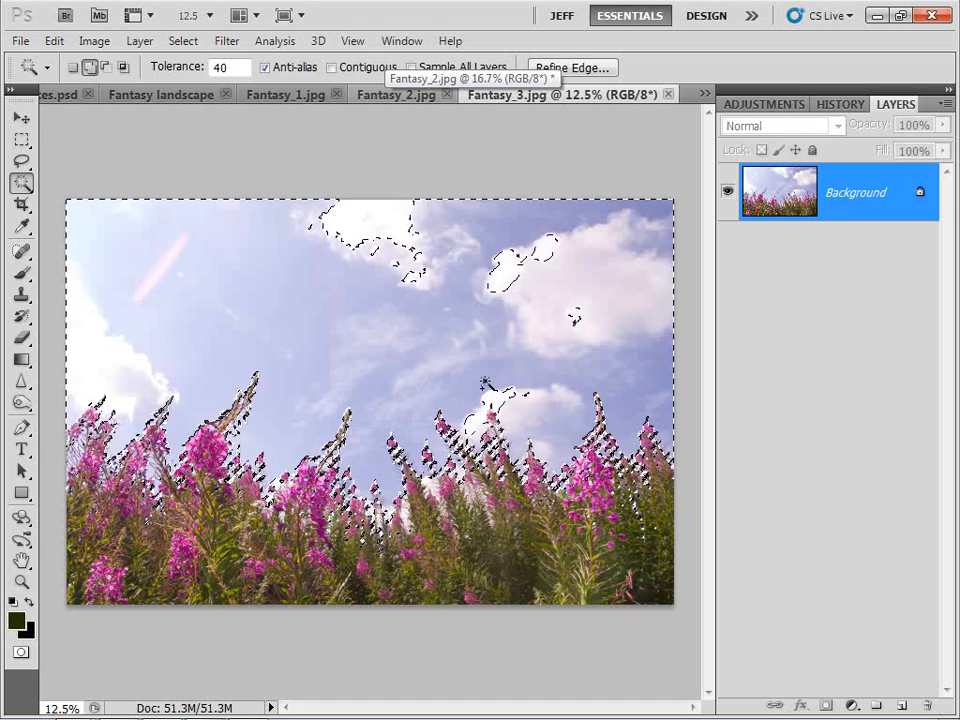
{"action": "left_click", "coordinate": [246, 430], "text": "shift"}
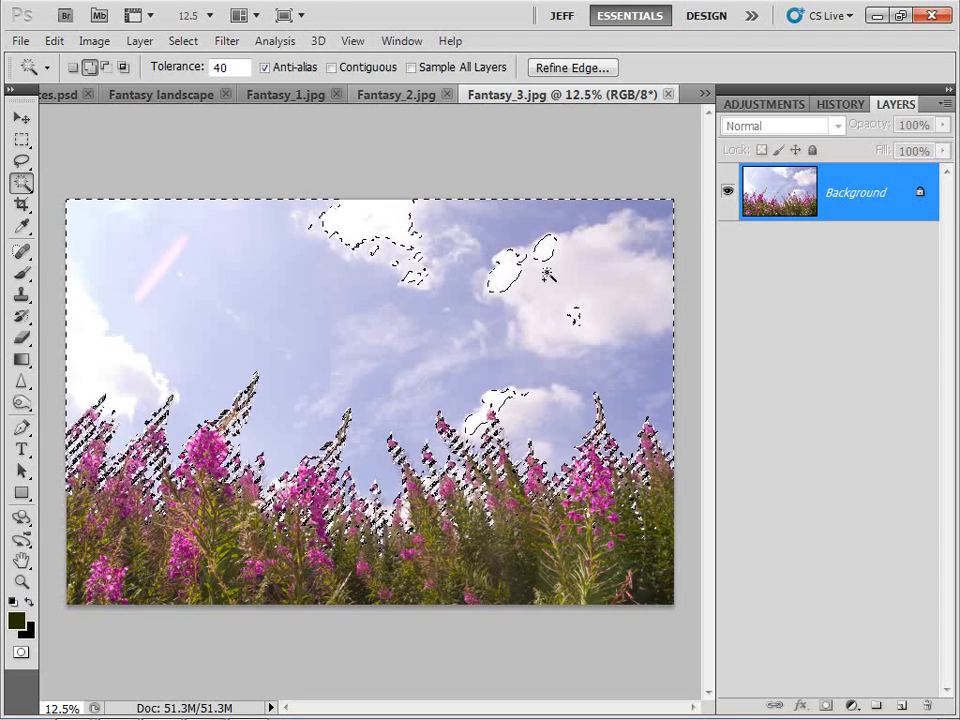
{"action": "left_click", "coordinate": [514, 253], "text": "shift"}
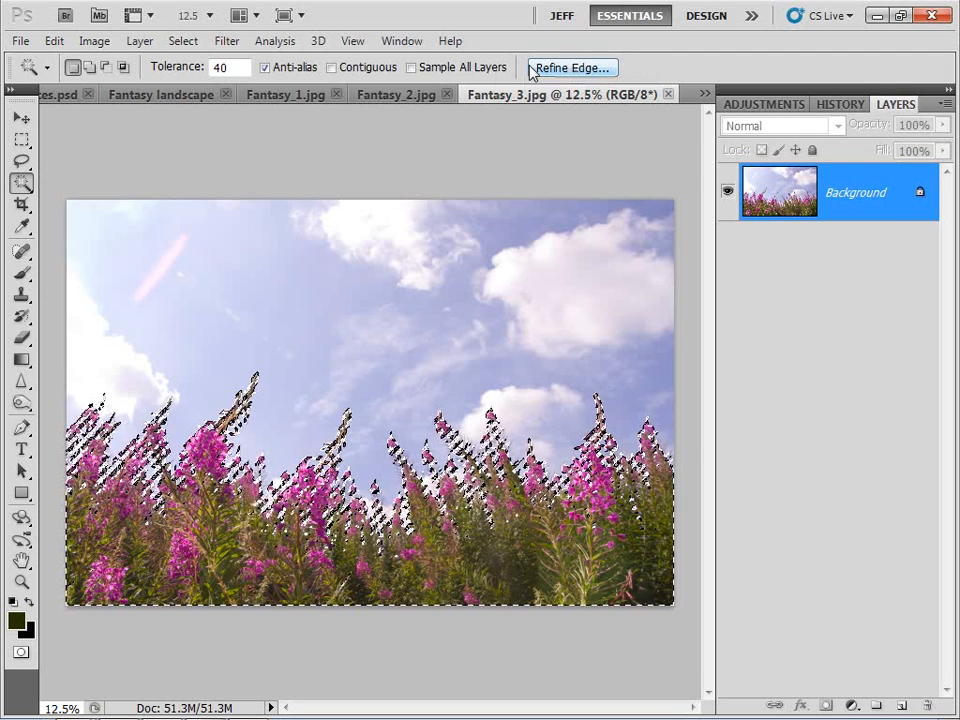
Refine the flower selection's edge with Smooth 2, Feather 0.3 px and Shift Edge -5%, checking the stems up close before applying.
{"action": "left_click", "coordinate": [574, 70]}
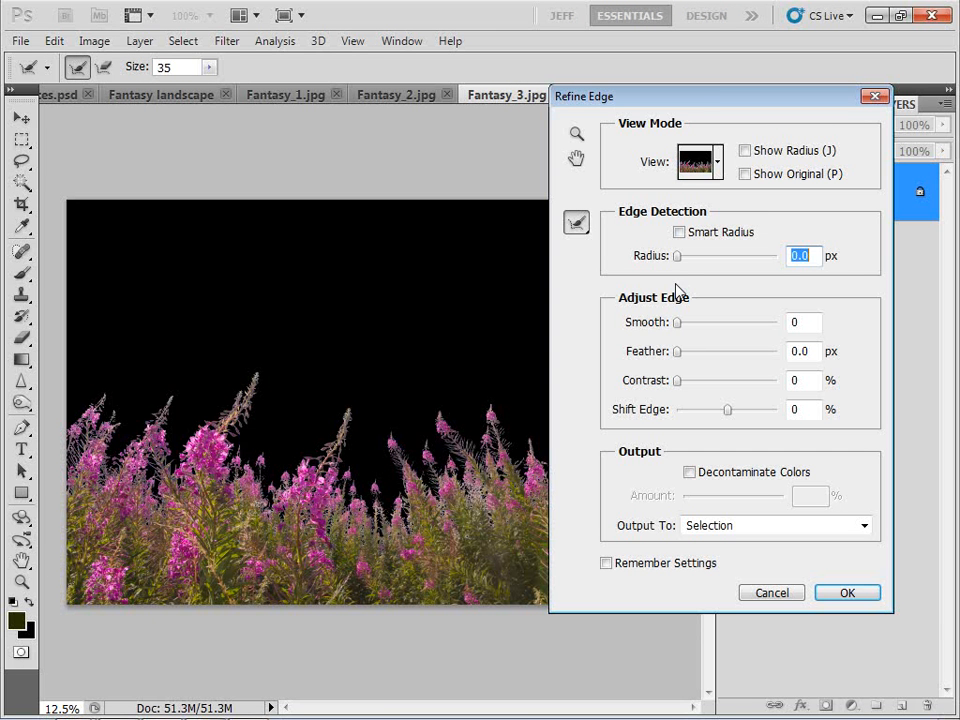
{"action": "left_click", "coordinate": [679, 322]}
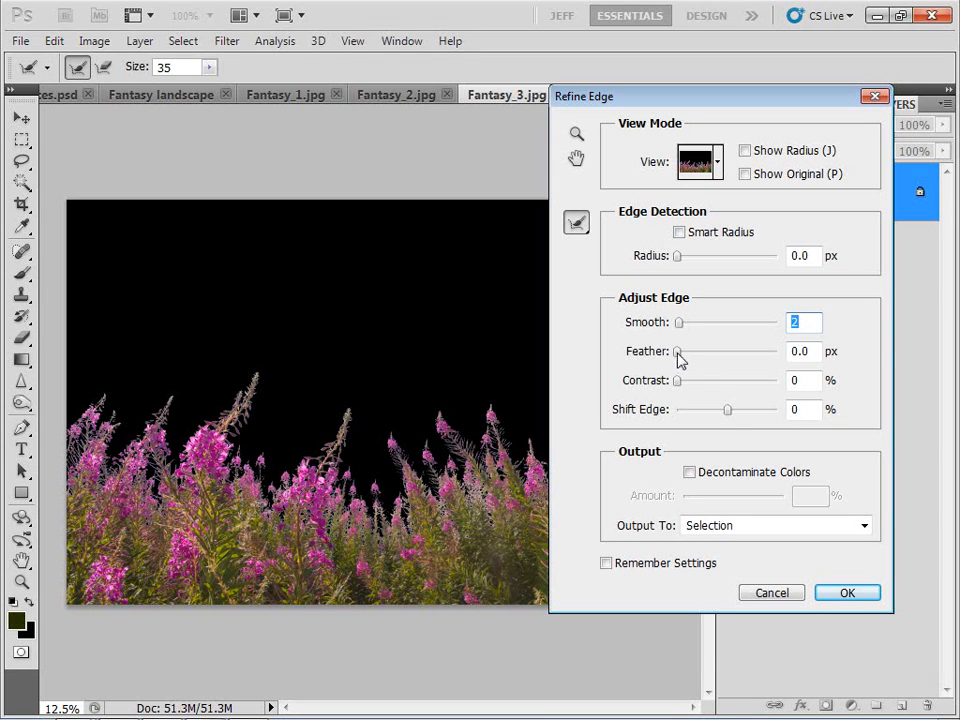
{"action": "left_click", "coordinate": [679, 352]}
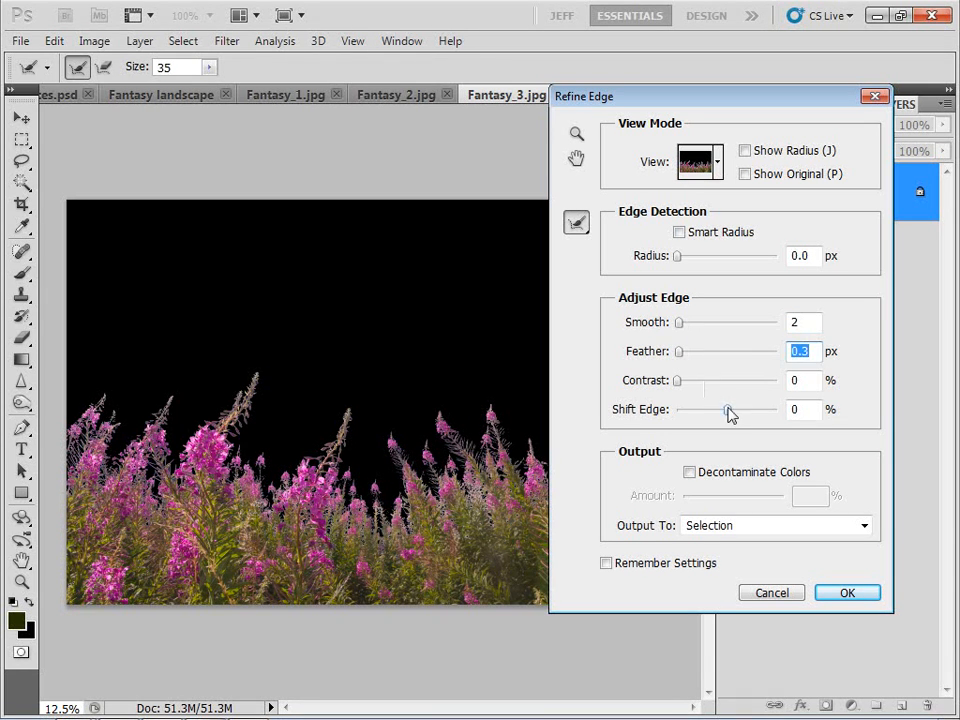
{"action": "left_click", "coordinate": [727, 409]}
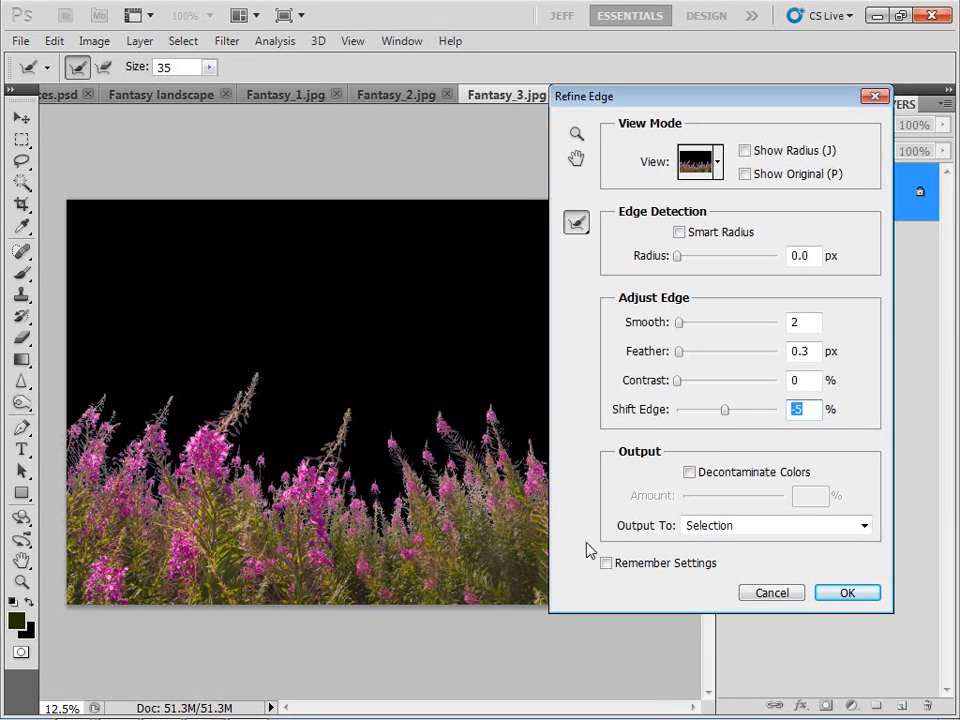
{"action": "key", "text": "ctrl+plus"}
{"action": "key", "text": "ctrl+plus"}
{"action": "key", "text": "ctrl+plus"}
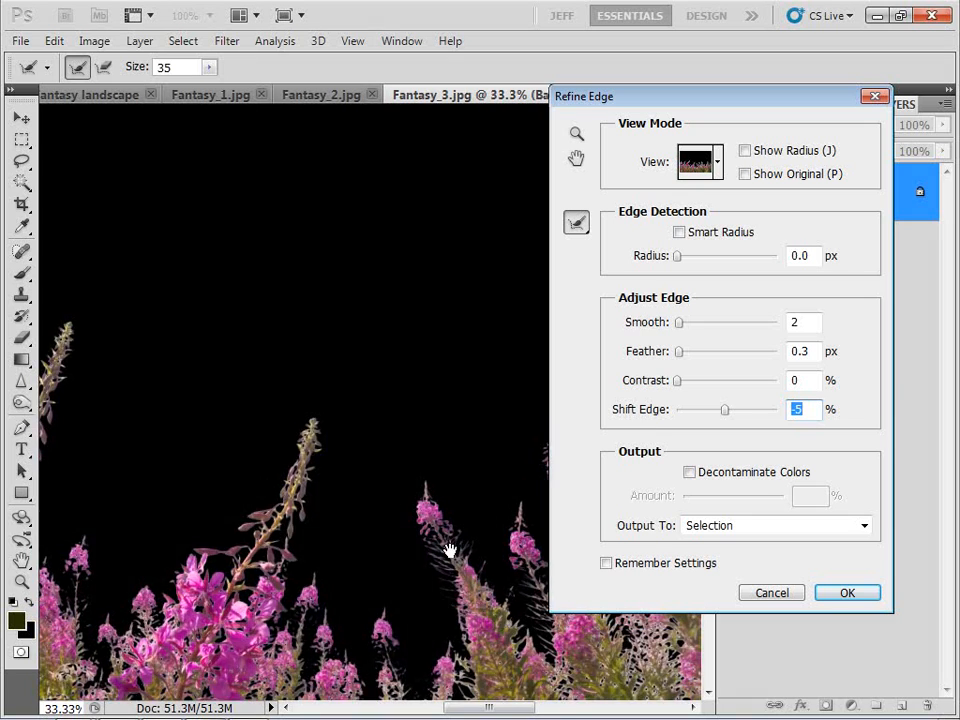
{"action": "mouse_move", "coordinate": [450, 550]}
{"action": "left_mouse_down"}
{"action": "mouse_move", "coordinate": [313, 463]}
{"action": "mouse_move", "coordinate": [287, 514]}
{"action": "mouse_move", "coordinate": [245, 470]}
{"action": "mouse_move", "coordinate": [317, 493]}
{"action": "mouse_move", "coordinate": [354, 480]}
{"action": "mouse_move", "coordinate": [277, 515]}
{"action": "left_mouse_up"}
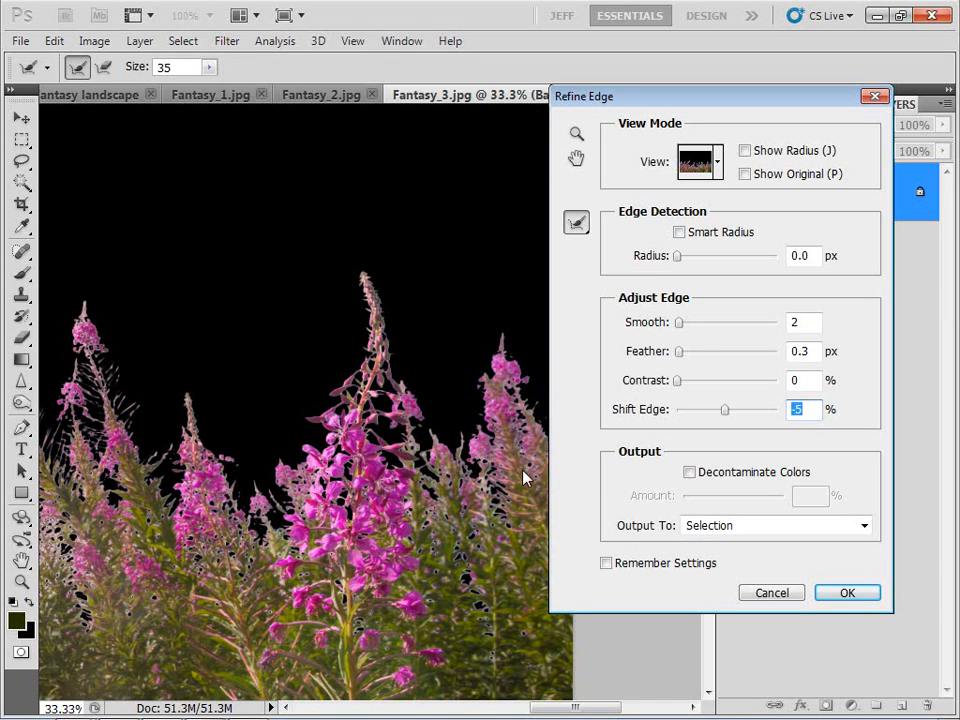
{"action": "left_click", "coordinate": [851, 594]}
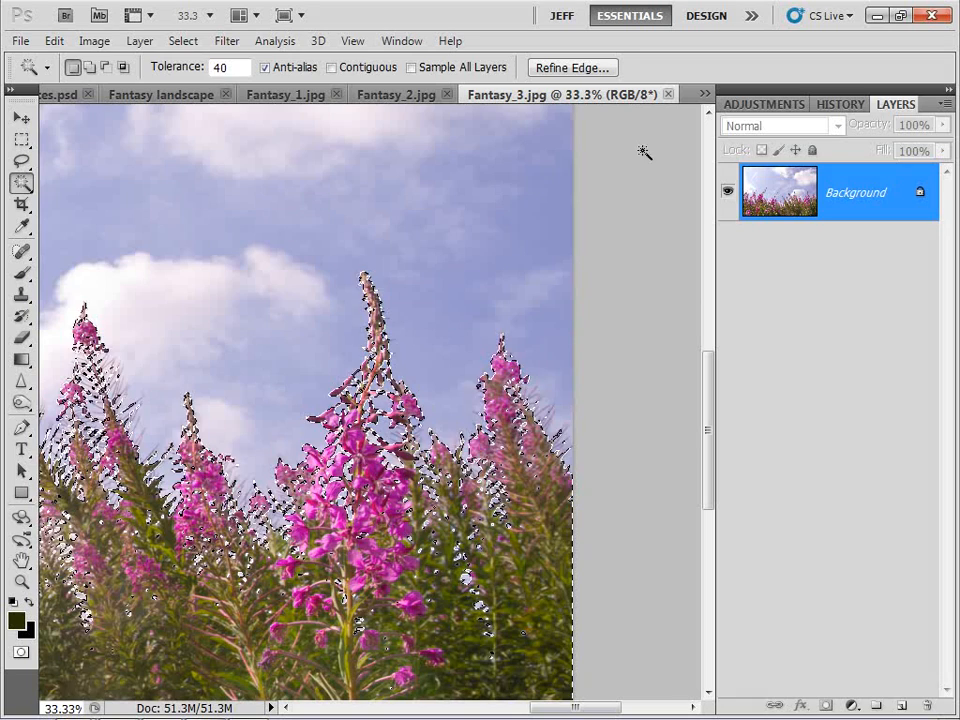
Move the selected flowers from Fantasy_3.jpg into the Fantasy landscape document, placing them over the grassy hill.
{"action": "left_click", "coordinate": [21, 117]}
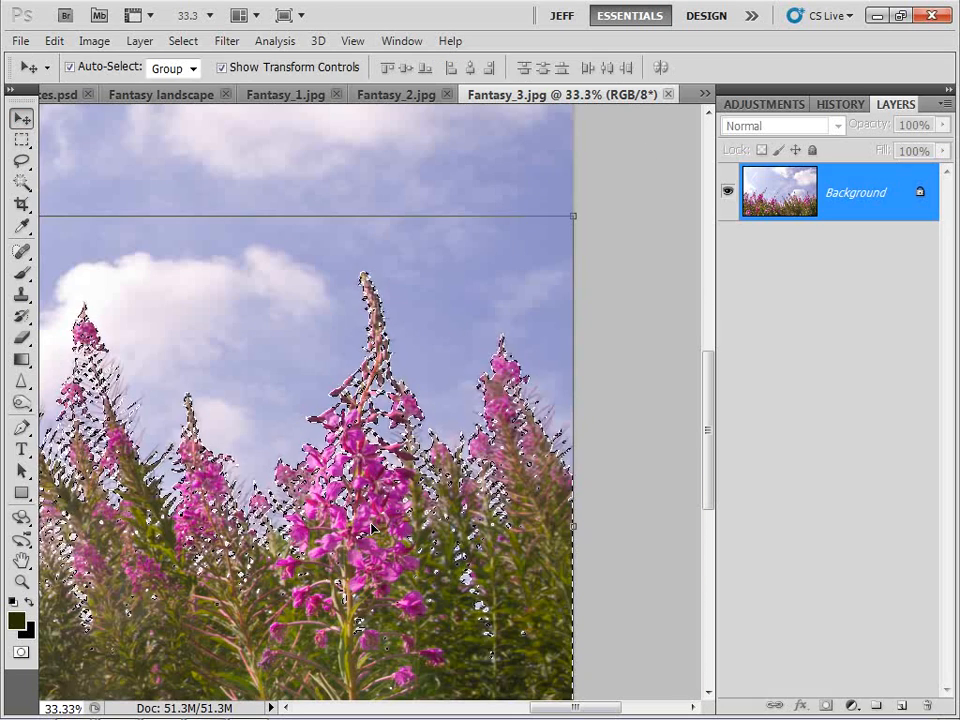
{"action": "key", "text": "ctrl+0"}
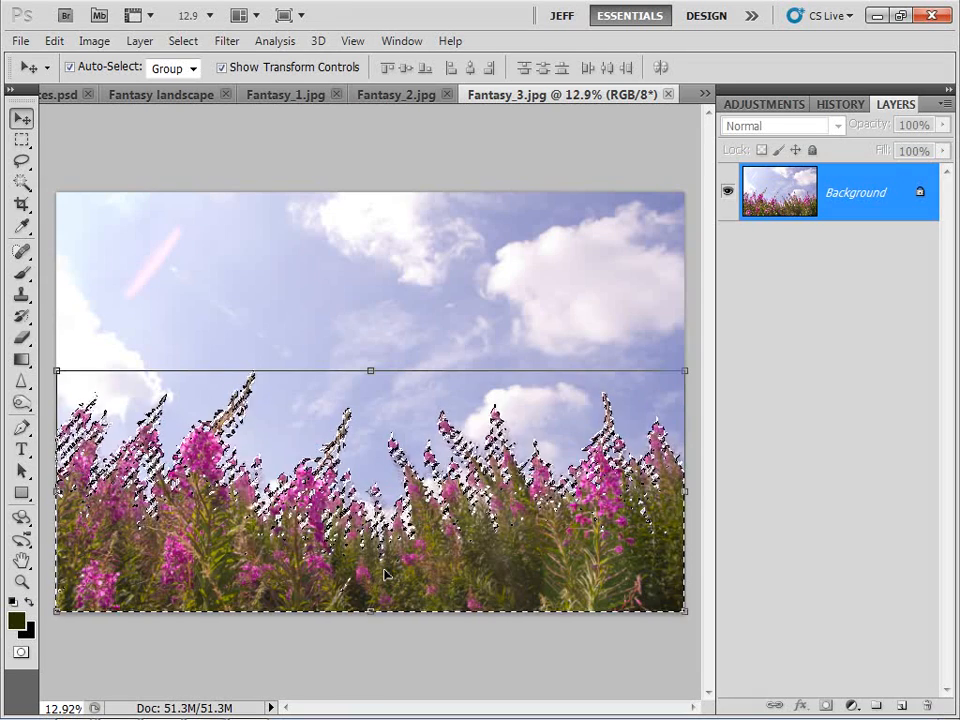
{"action": "left_click_drag", "start_coordinate": [384, 574], "coordinate": [193, 136]}
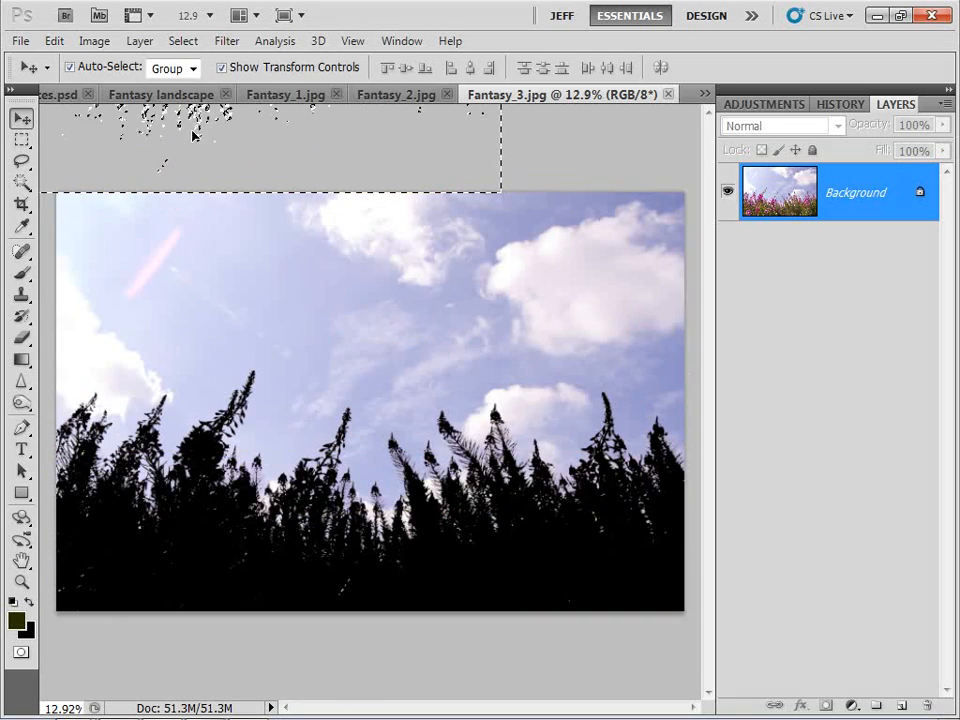
{"action": "left_click_drag", "start_coordinate": [177, 94], "coordinate": [365, 530]}
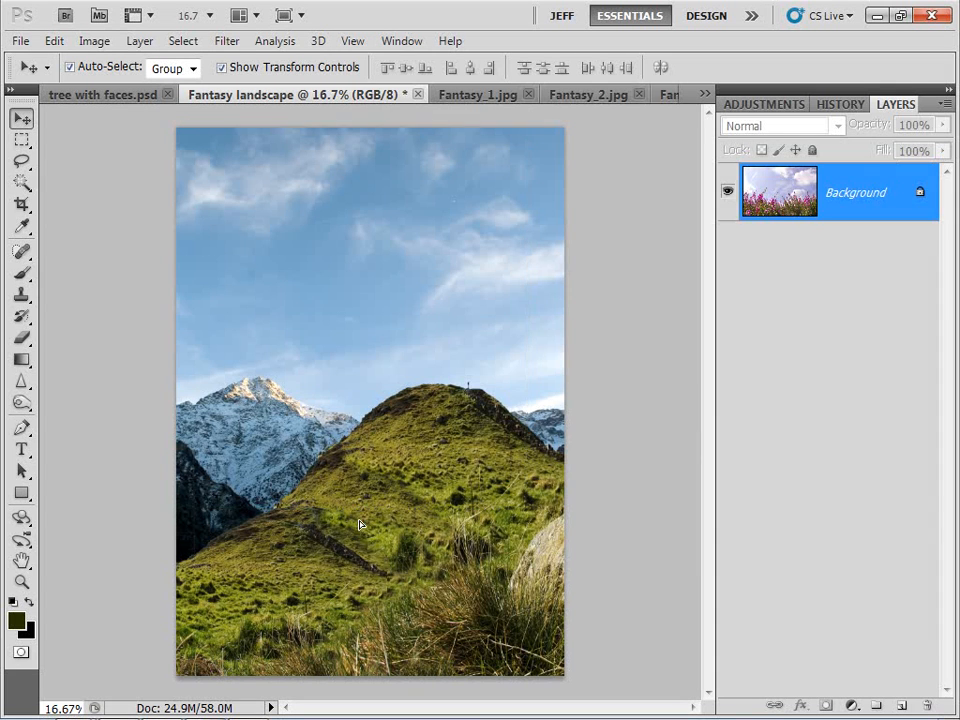
Position the flowers along the bottom of the composite and scale them down proportionally, keeping them slightly wider than the canvas.
{"action": "left_click_drag", "start_coordinate": [446, 420], "coordinate": [447, 532]}
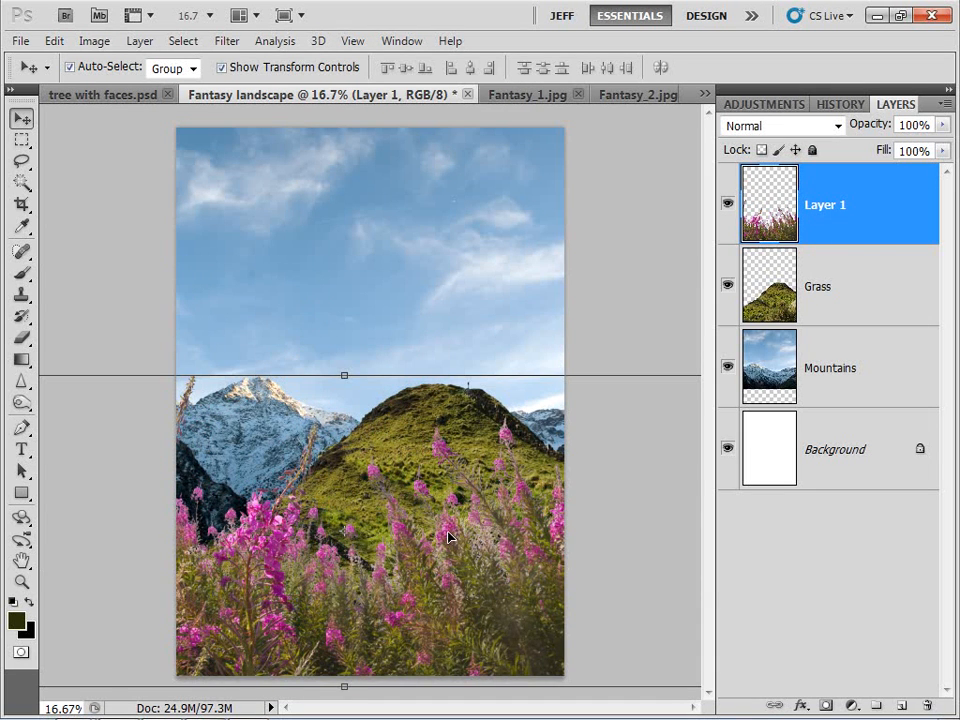
{"action": "key", "text": "ctrl+minus"}
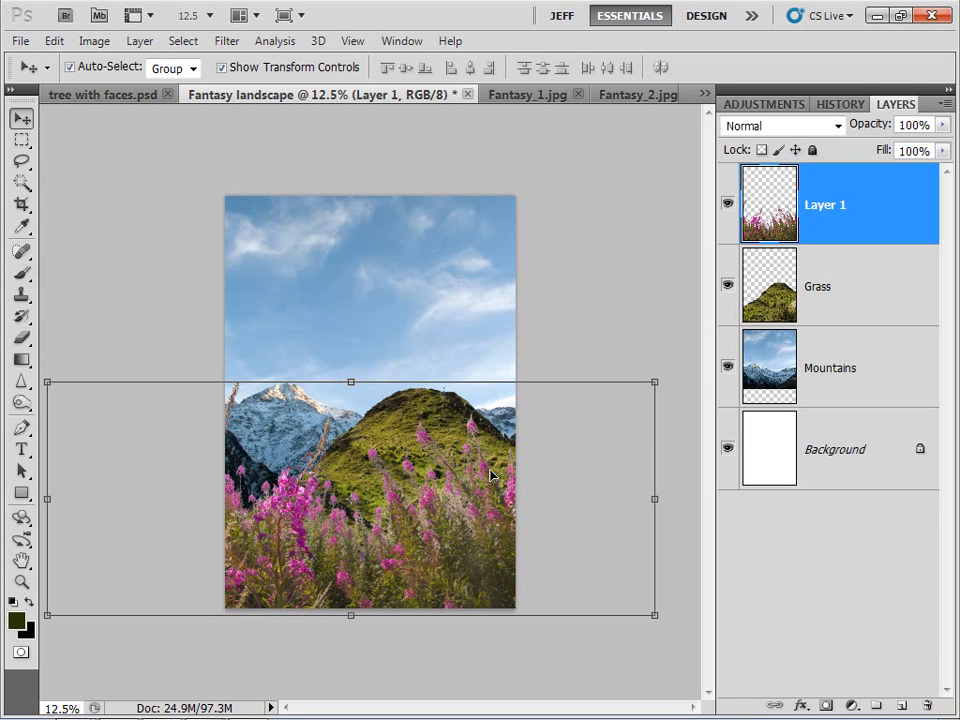
{"action": "left_click", "coordinate": [655, 381]}
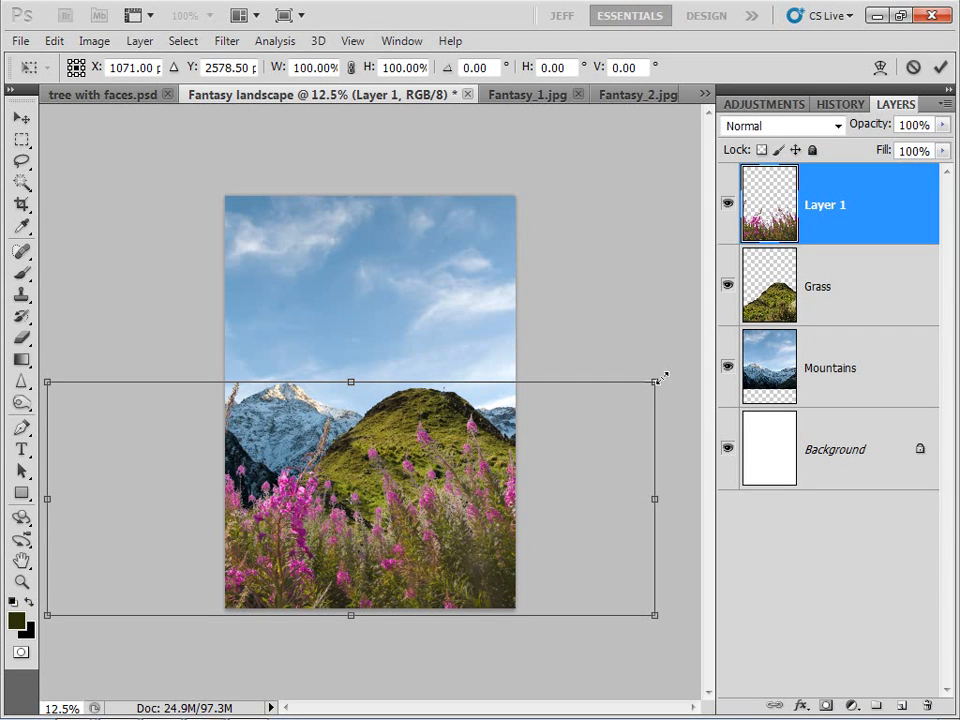
{"action": "left_click_drag", "start_coordinate": [657, 378], "coordinate": [414, 474]}
{"action": "left_click_drag", "start_coordinate": [245, 563], "coordinate": [358, 557]}
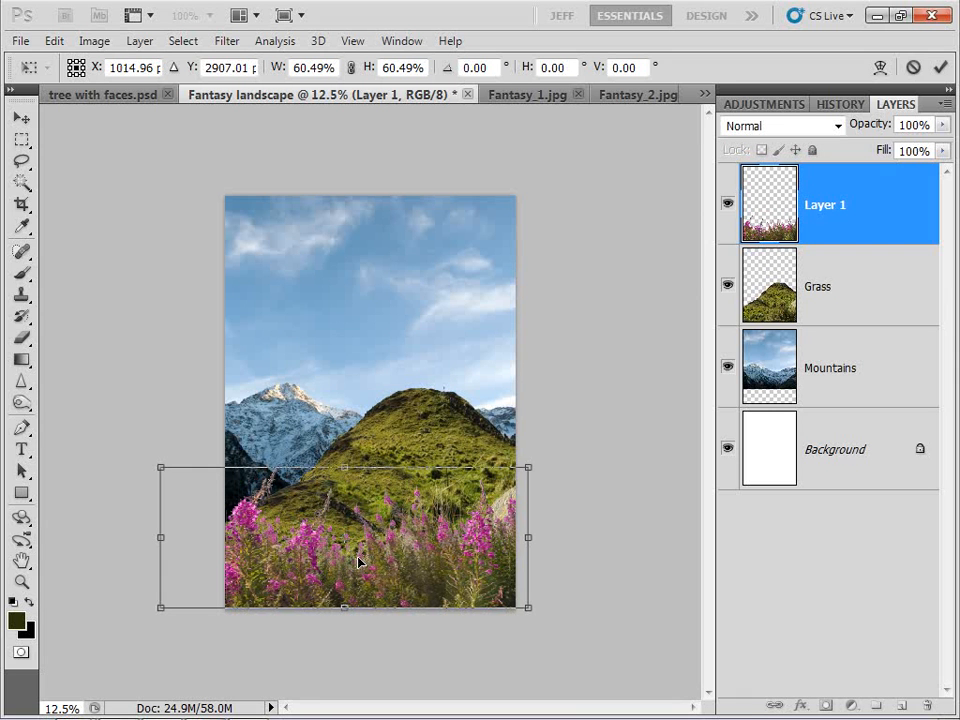
{"action": "left_click_drag", "start_coordinate": [157, 465], "coordinate": [183, 469]}
{"action": "key", "text": "Return"}
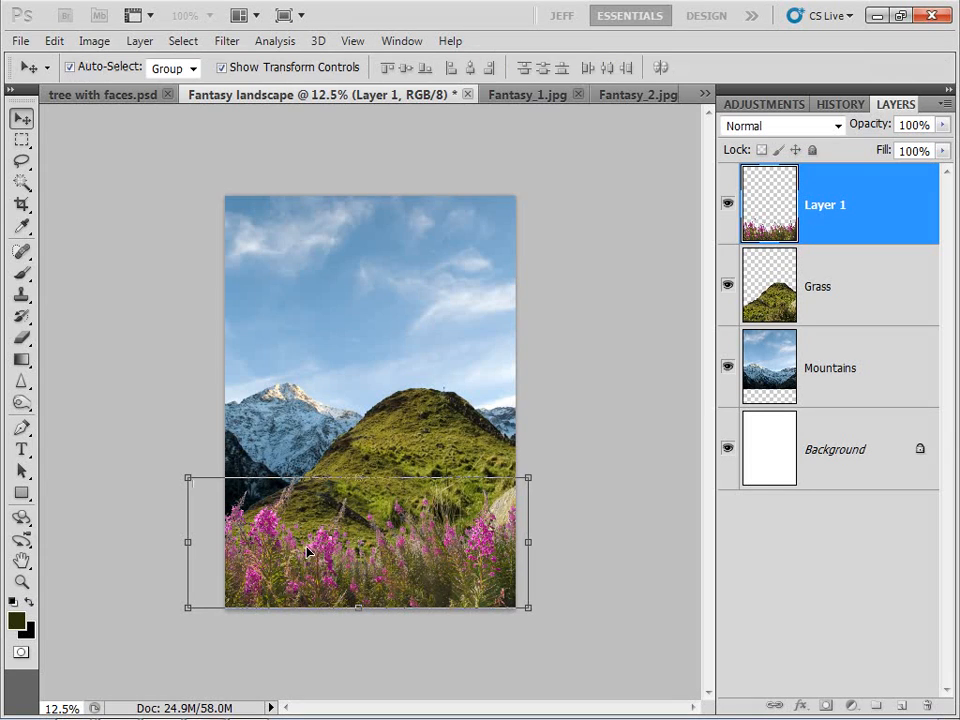
Add a Curves adjustment above the flowers and clip it so it affects only the flower layer.
{"action": "key", "text": "ctrl+plus"}
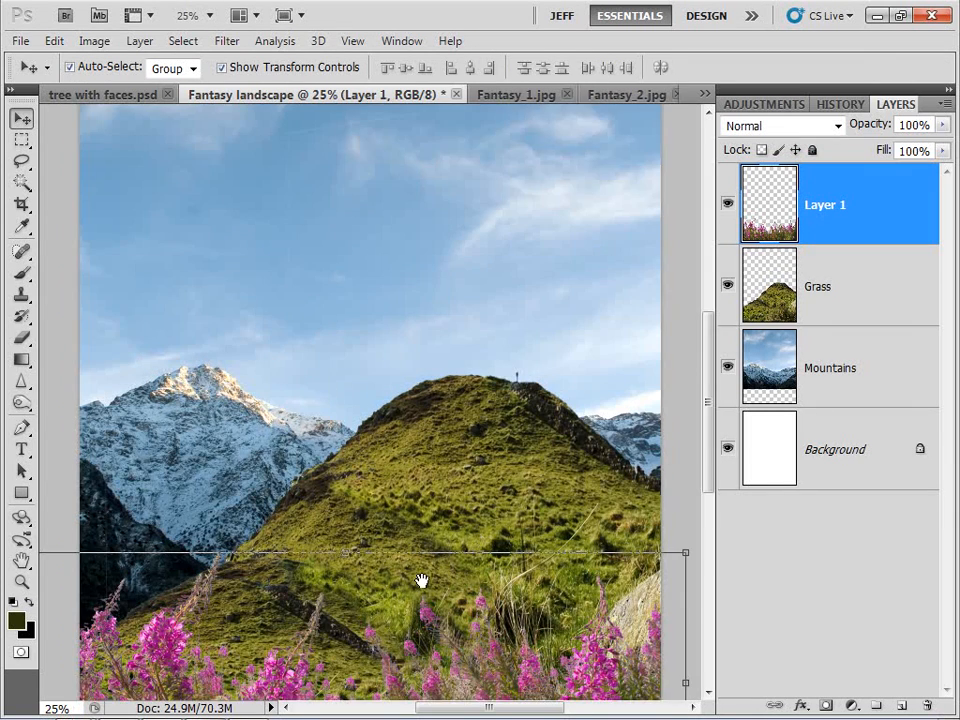
{"action": "left_click_drag", "start_coordinate": [421, 580], "coordinate": [435, 469]}
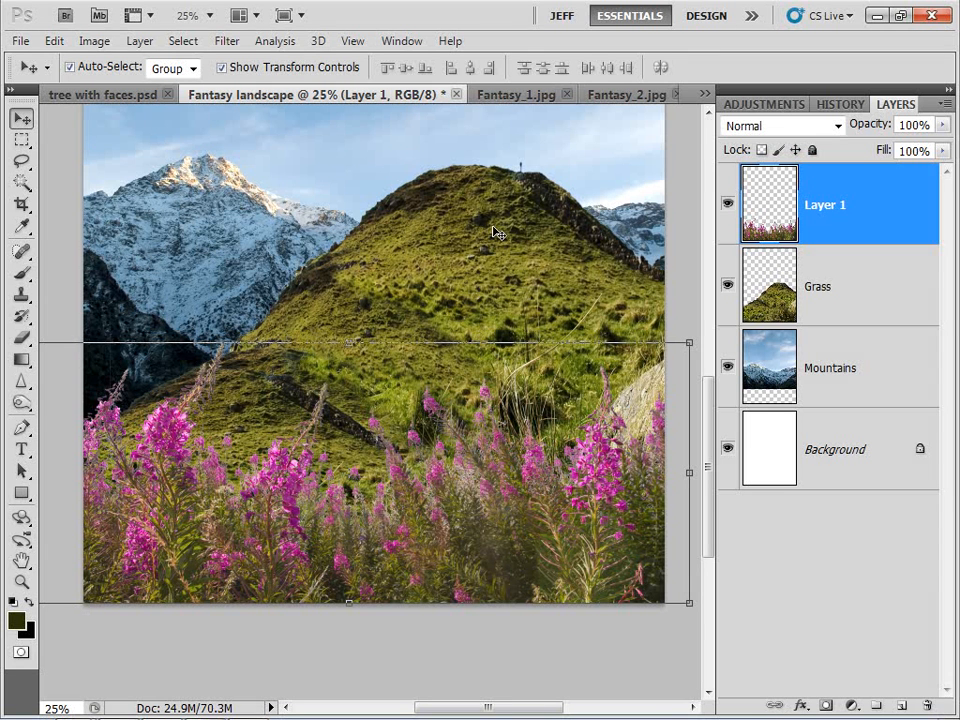
{"action": "left_click", "coordinate": [852, 706]}
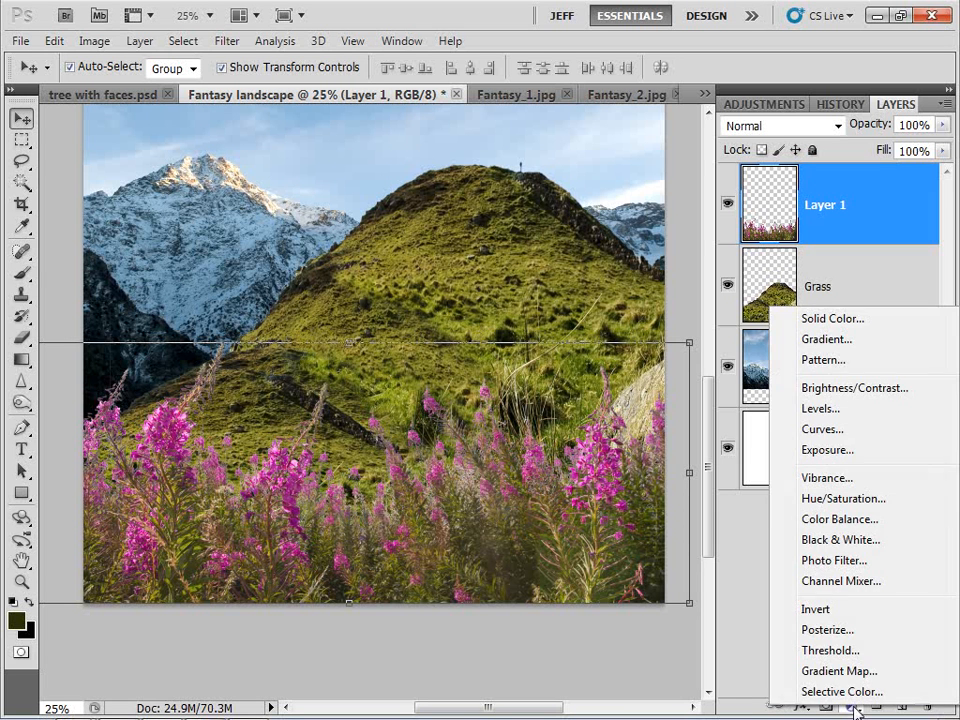
{"action": "left_click", "coordinate": [822, 430]}
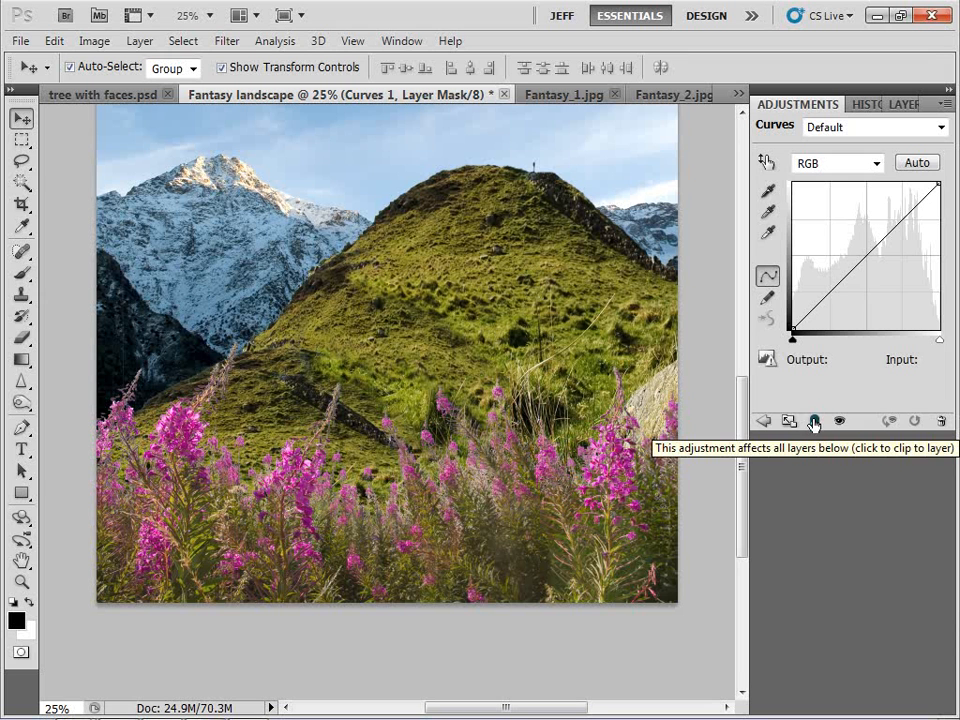
{"action": "left_click", "coordinate": [814, 423]}
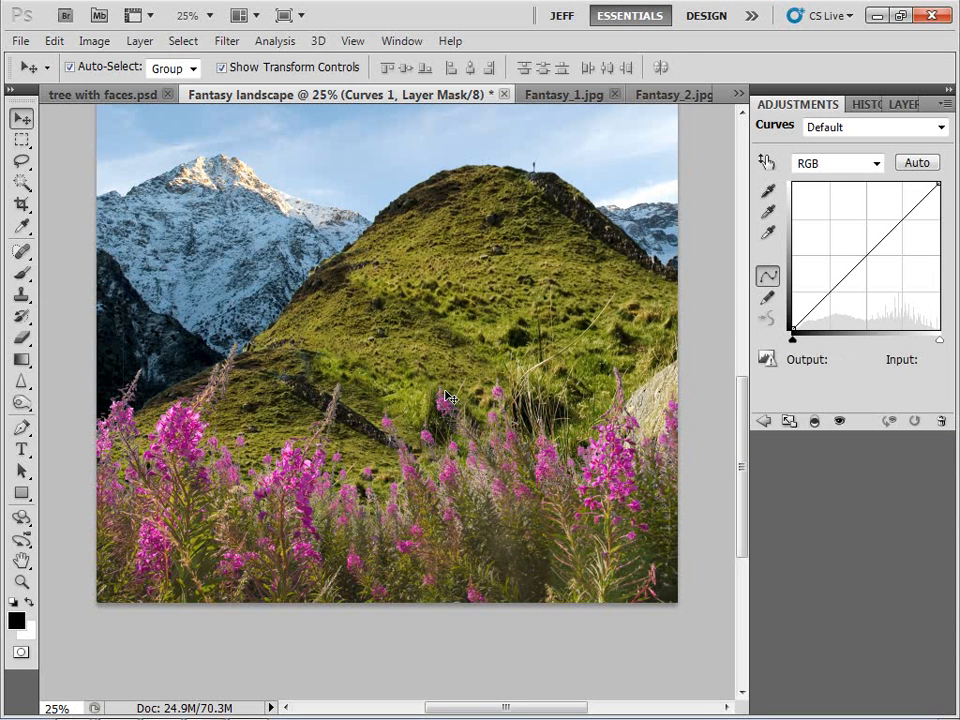
Shape the flowers' RGB curve into an S with points at input 50, output 28 and input 208, output 220.
{"action": "left_click", "coordinate": [815, 311]}
{"action": "left_click_drag", "start_coordinate": [815, 311], "coordinate": [816, 314]}
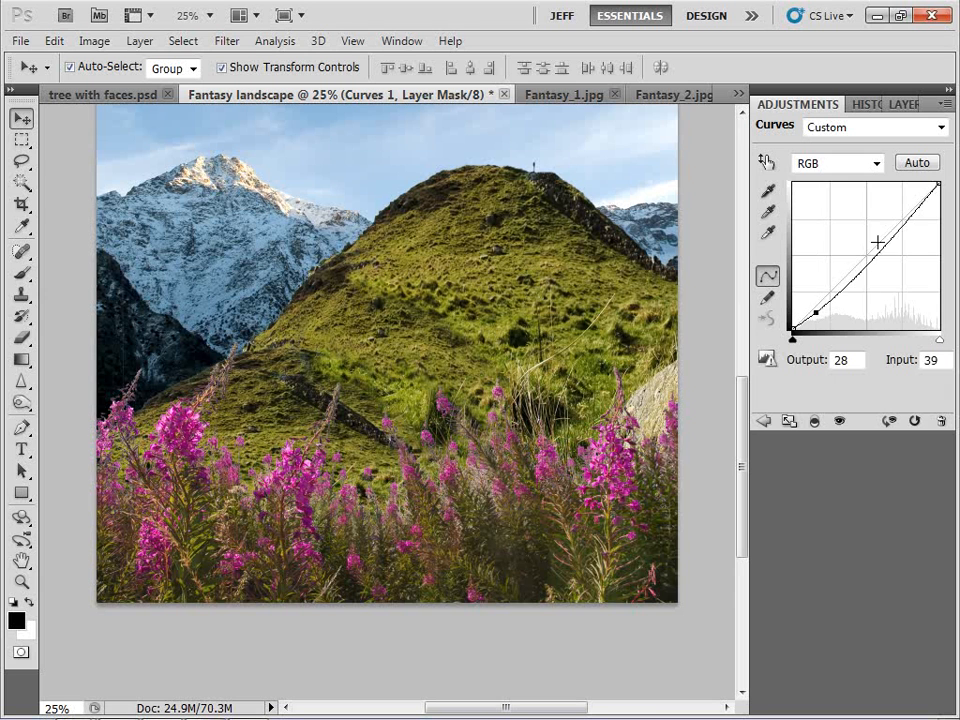
{"action": "left_click_drag", "start_coordinate": [877, 241], "coordinate": [889, 226]}
{"action": "left_click_drag", "start_coordinate": [816, 311], "coordinate": [820, 314]}
{"action": "left_click_drag", "start_coordinate": [889, 229], "coordinate": [896, 215]}
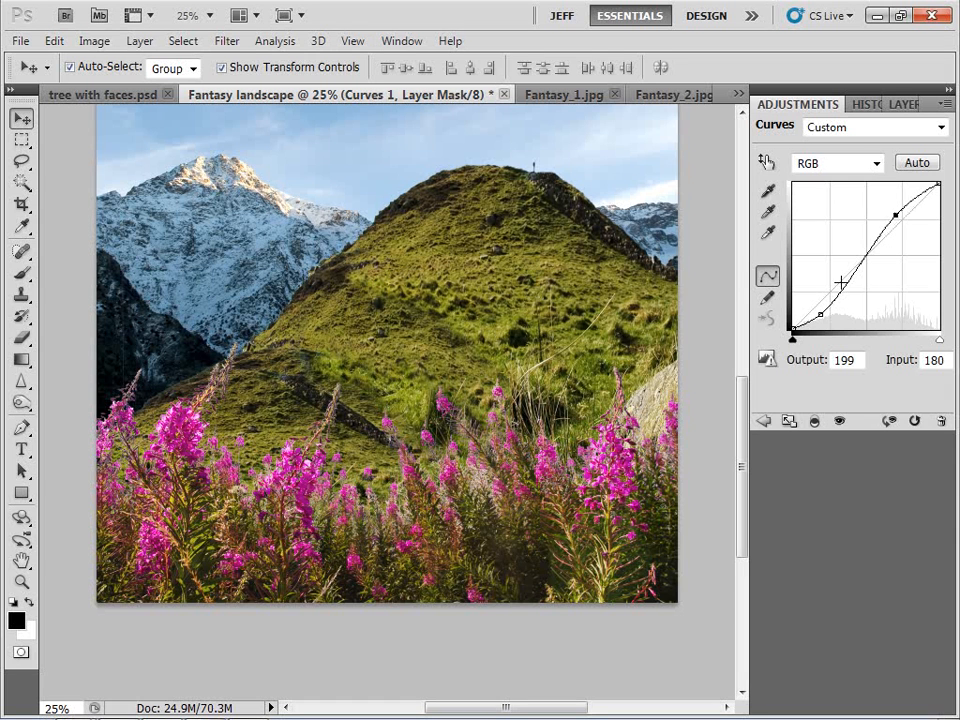
{"action": "left_click_drag", "start_coordinate": [820, 314], "coordinate": [818, 312]}
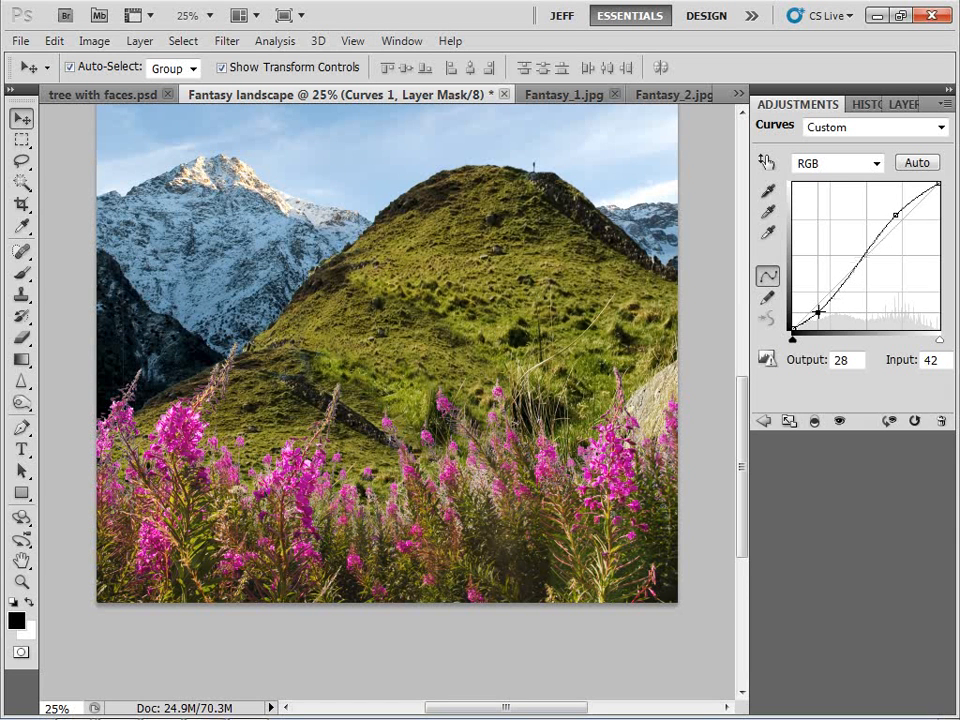
{"action": "left_click_drag", "start_coordinate": [896, 215], "coordinate": [914, 202]}
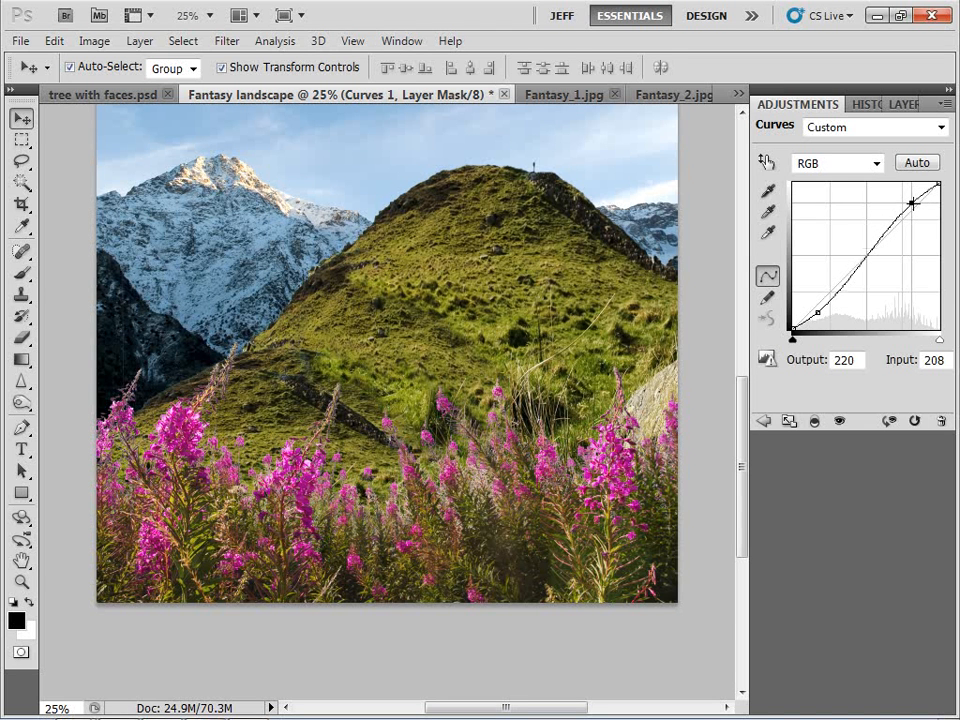
{"action": "left_click", "coordinate": [818, 313]}
{"action": "left_click_drag", "start_coordinate": [818, 313], "coordinate": [822, 313]}
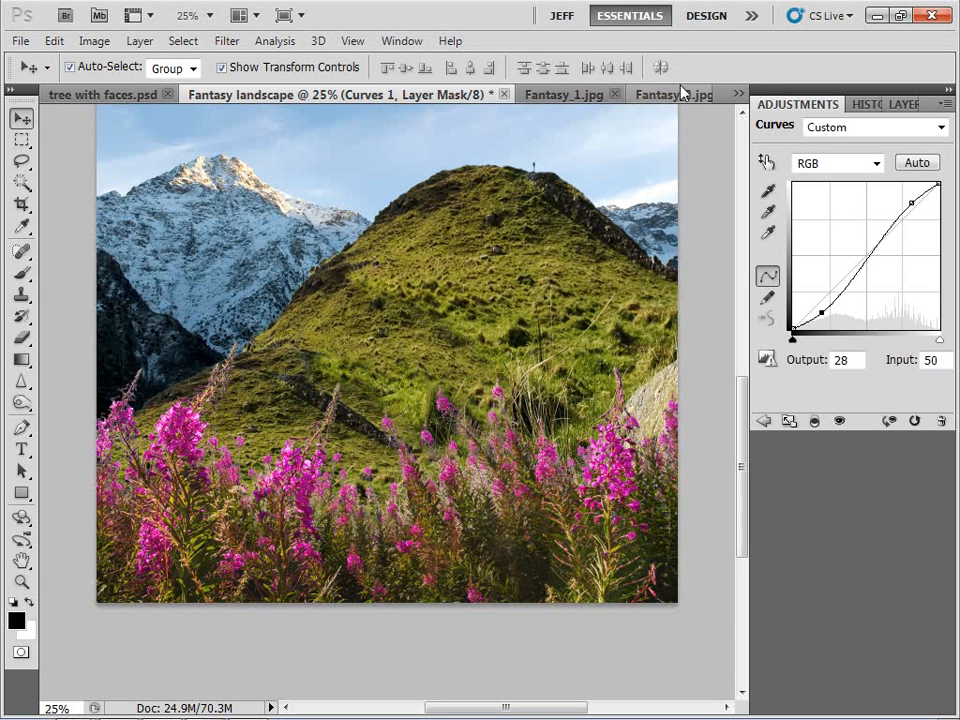
Create a new layer directly above the Grass layer and name it Fog.
{"action": "left_click", "coordinate": [903, 106]}
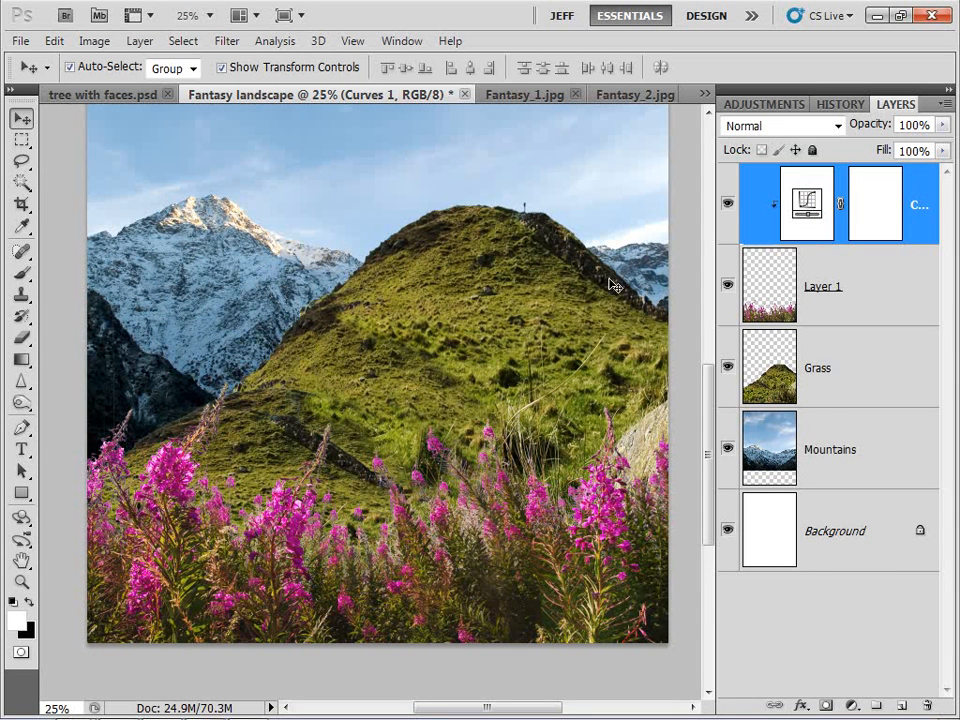
{"action": "left_click", "coordinate": [838, 366]}
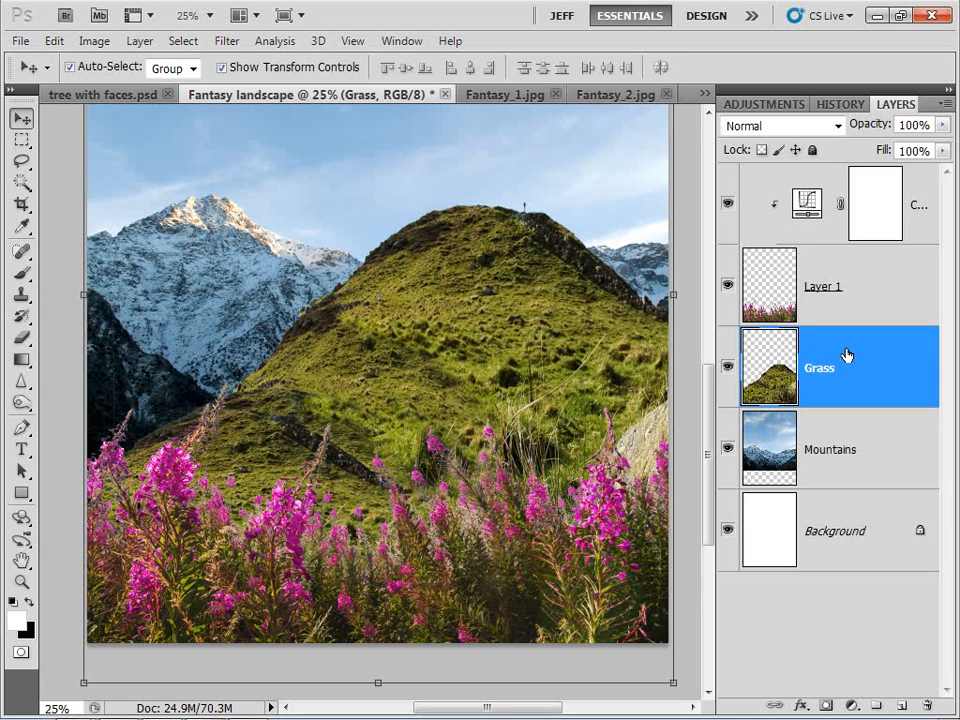
{"action": "left_click", "coordinate": [904, 706]}
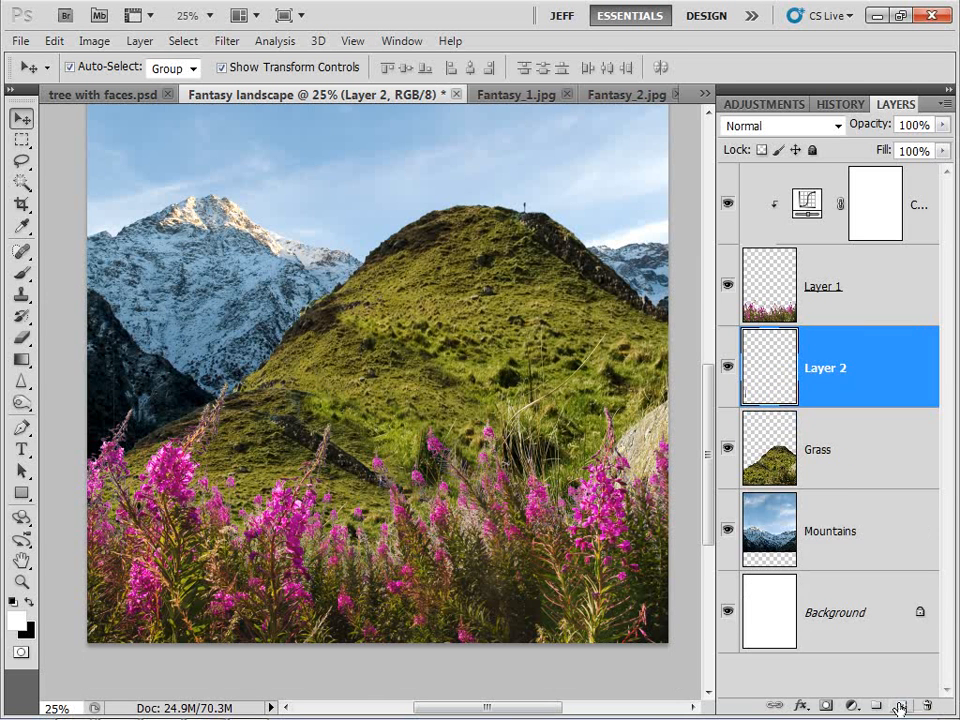
{"action": "double_click", "coordinate": [820, 367]}
{"action": "type", "text": "Fog"}
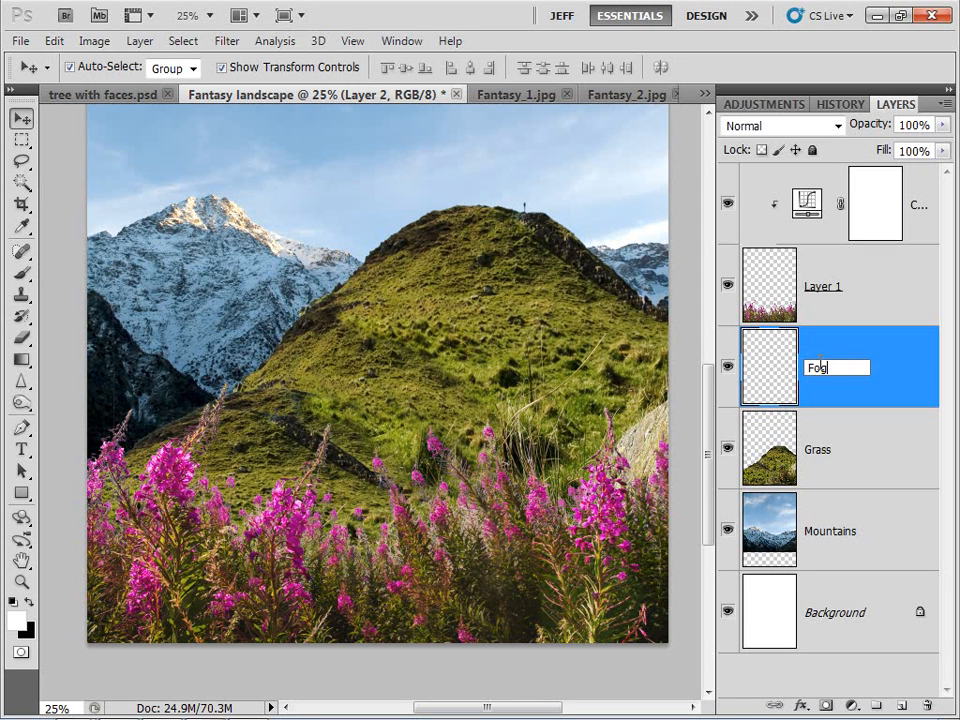
{"action": "key", "text": "Return"}
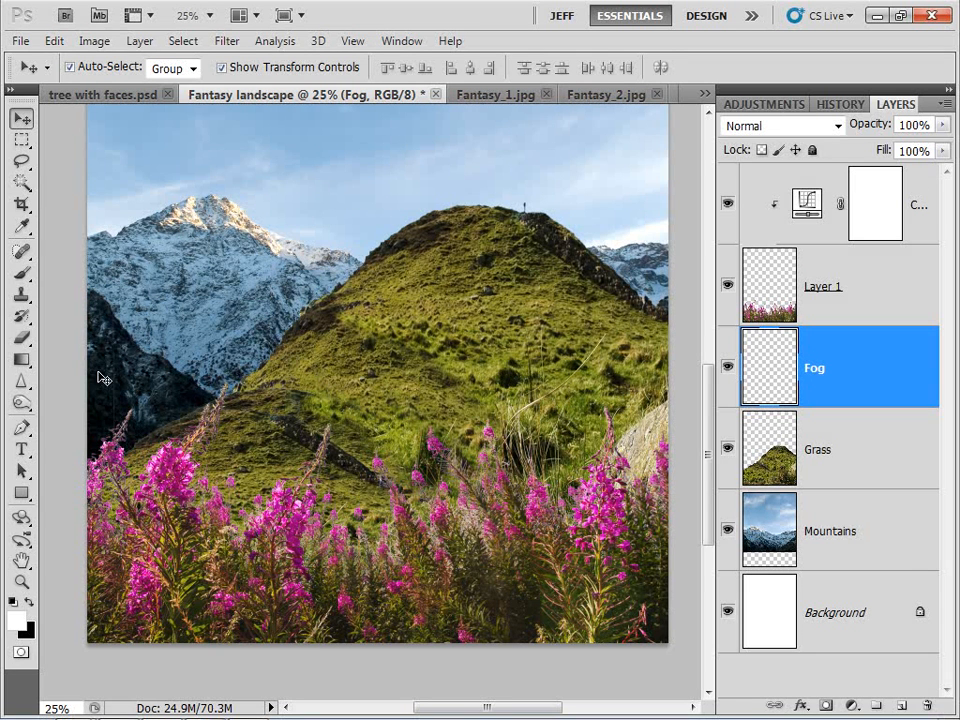
Fill the Fog layer with the Clouds render filter, using white as foreground and black as background colour.
{"action": "left_click", "coordinate": [29, 602]}
{"action": "left_click", "coordinate": [30, 602]}
{"action": "left_click", "coordinate": [229, 48]}
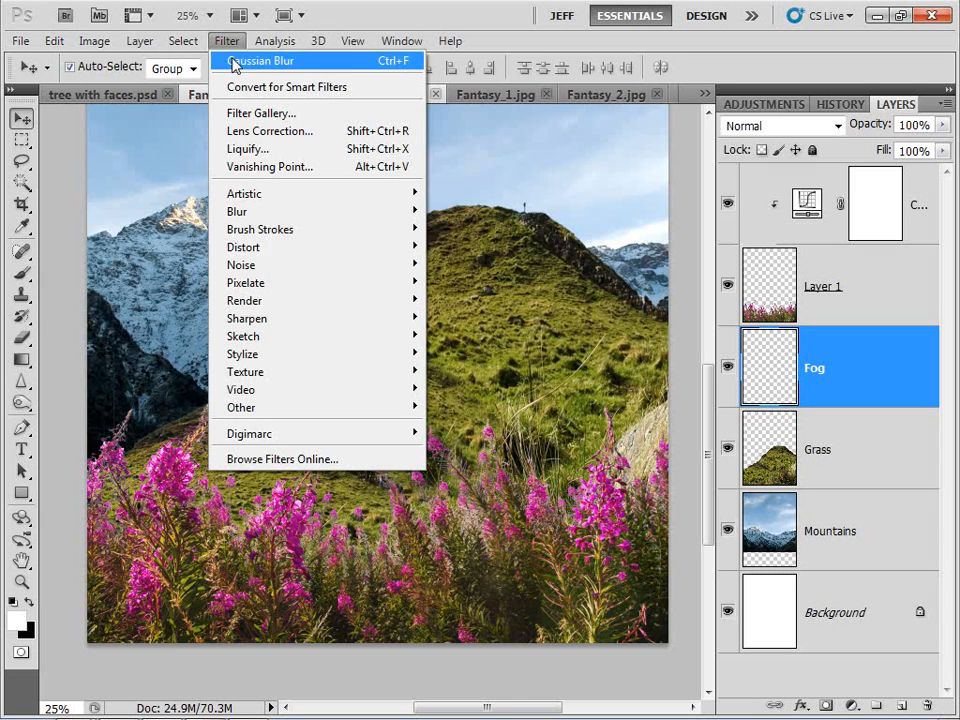
{"action": "mouse_move", "coordinate": [349, 305]}
{"action": "left_click", "coordinate": [508, 300]}
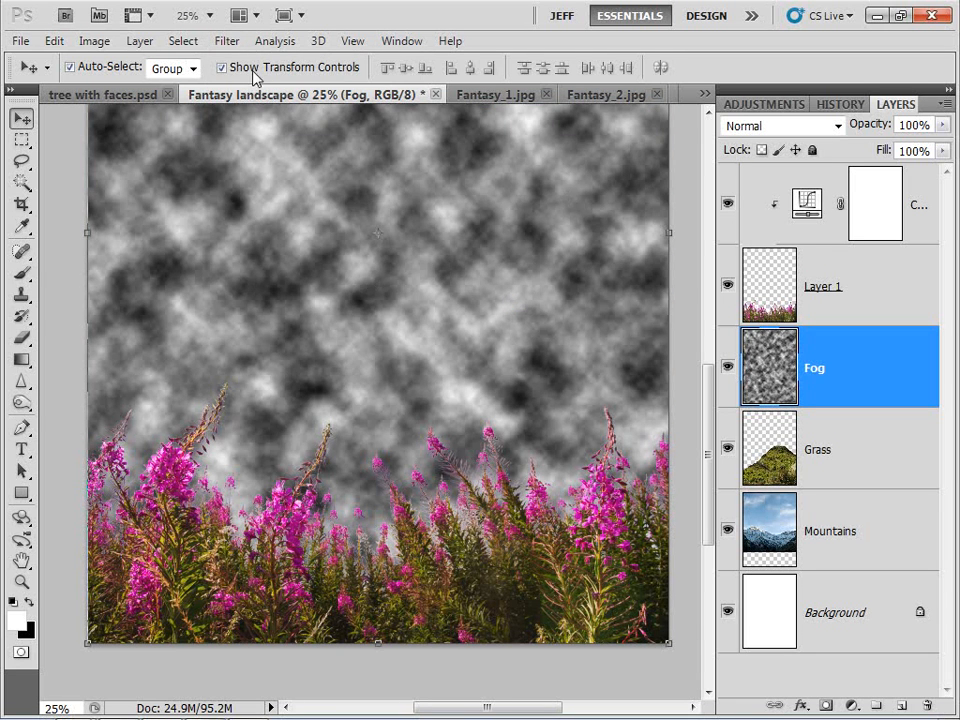
Soften the Fog layer's clouds with a Gaussian Blur of about 82.4 pixels.
{"action": "left_click", "coordinate": [226, 42]}
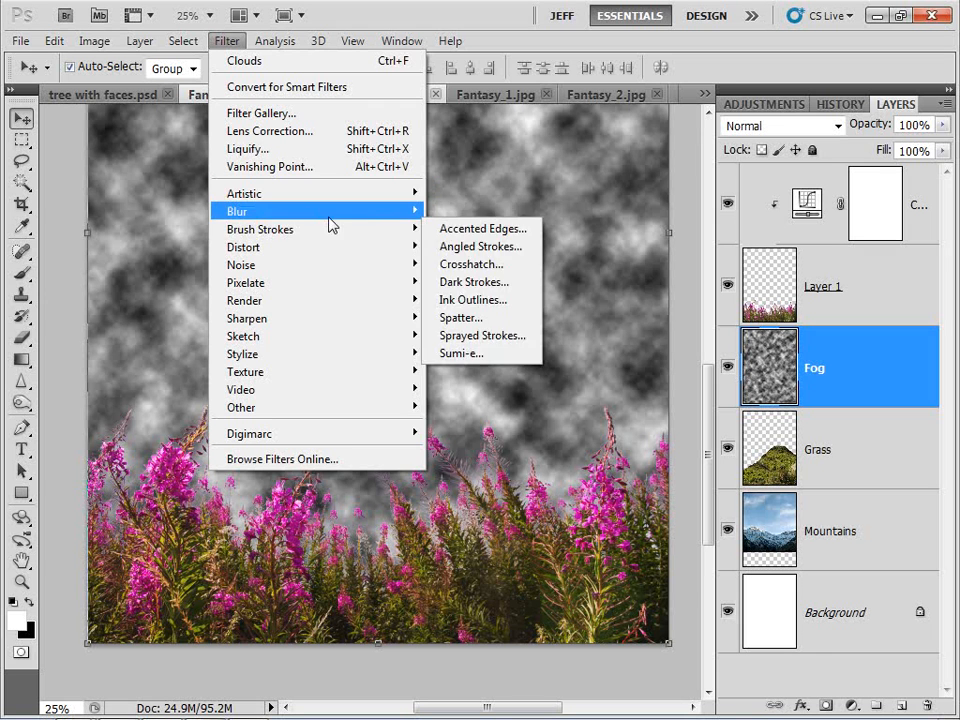
{"action": "mouse_move", "coordinate": [358, 212]}
{"action": "left_click", "coordinate": [483, 281]}
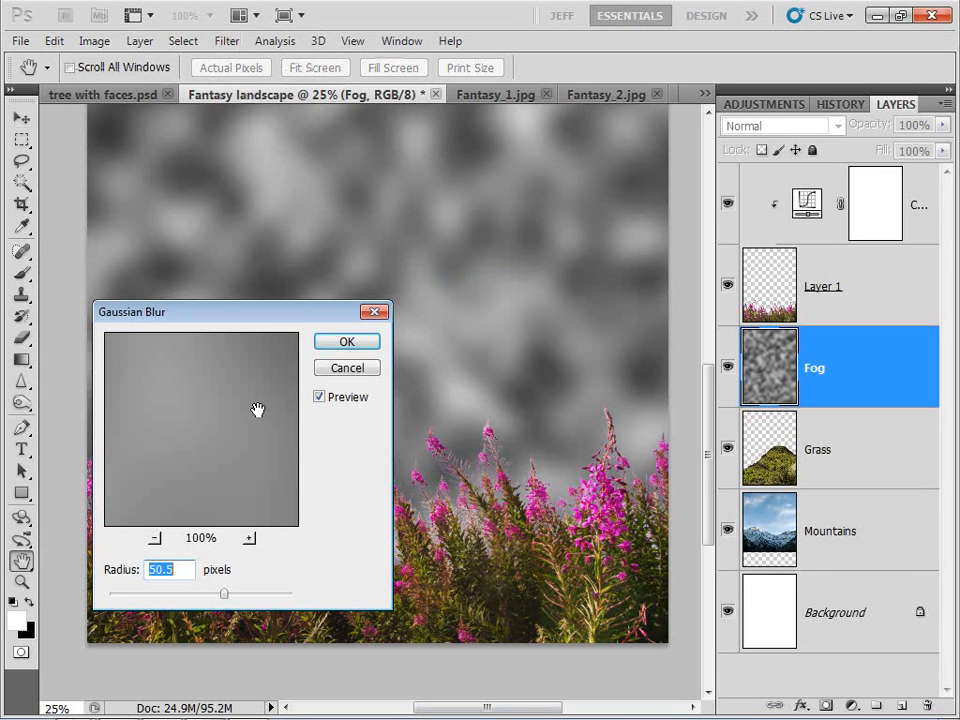
{"action": "left_click_drag", "start_coordinate": [221, 597], "coordinate": [272, 596]}
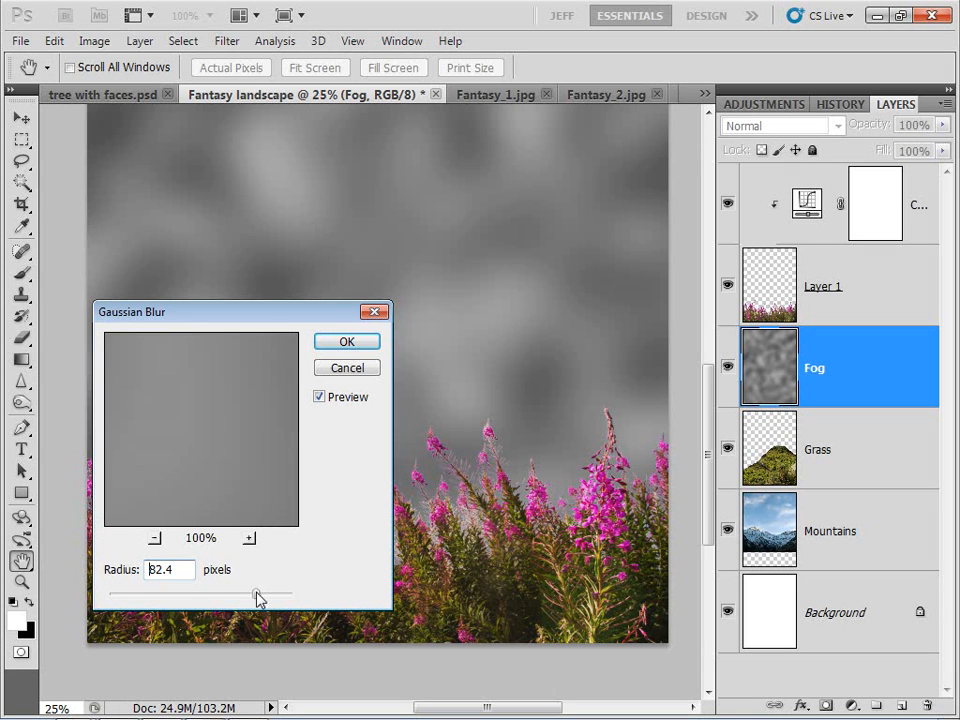
{"action": "left_click", "coordinate": [333, 372]}
{"action": "key", "text": "v"}
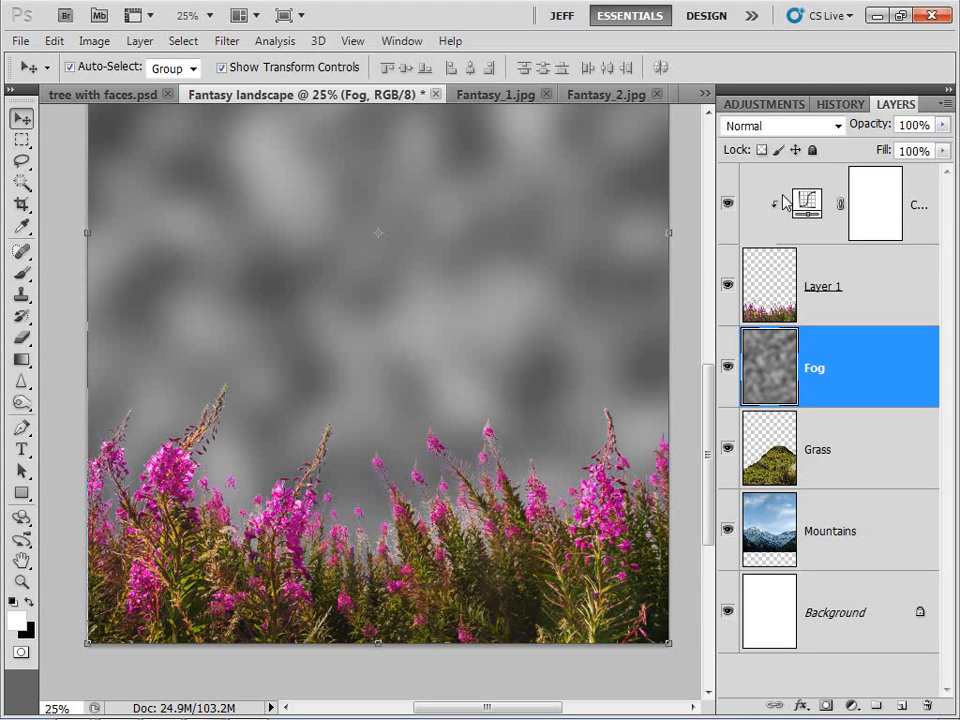
Set the Fog layer's blend mode to Screen and hide the layer with a black mask.
{"action": "left_click", "coordinate": [803, 128]}
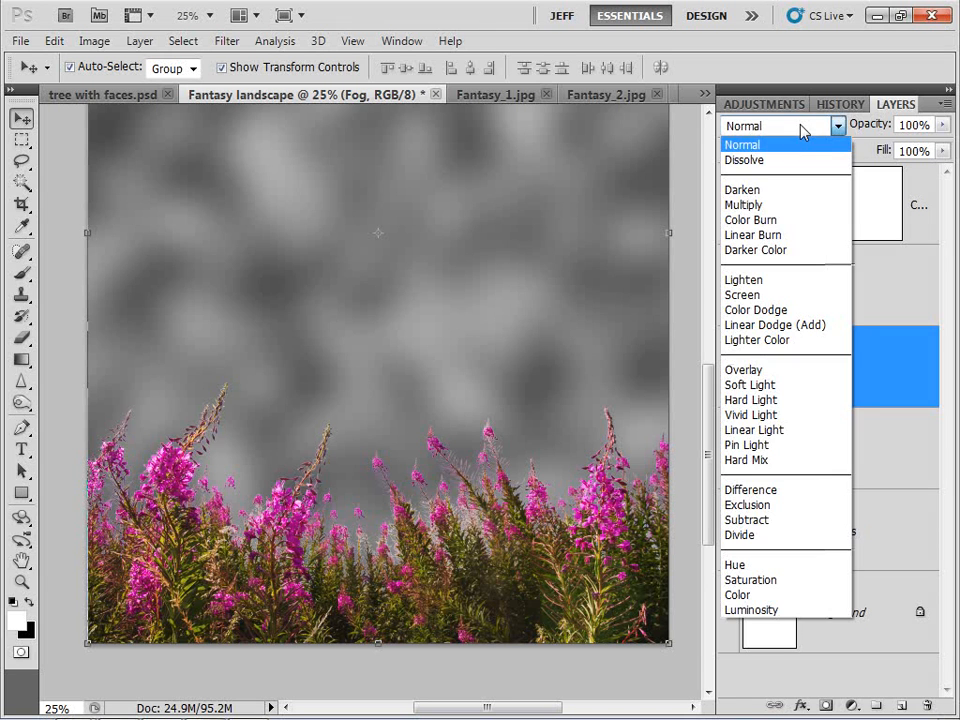
{"action": "left_click", "coordinate": [743, 295]}
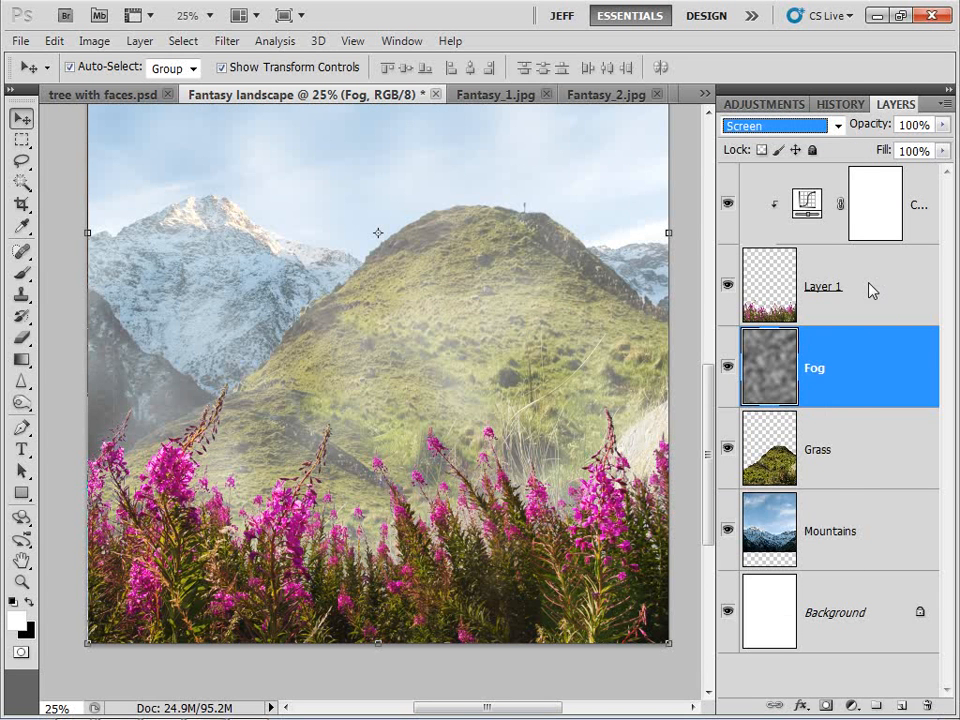
{"action": "left_click", "coordinate": [824, 707], "text": "alt"}
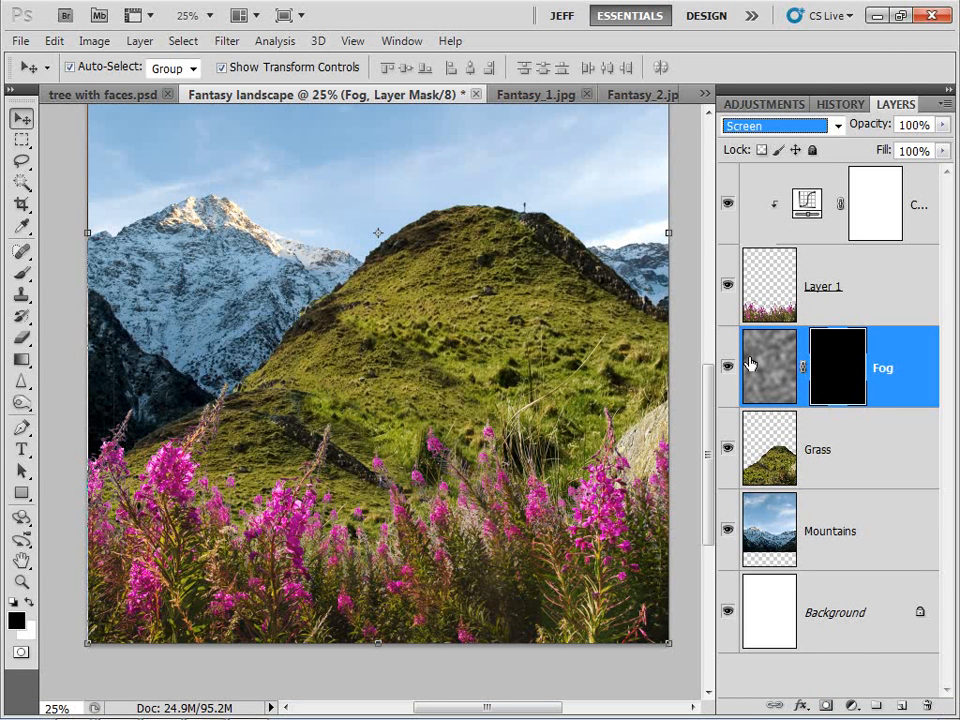
Paint white on the Fog mask with a soft brush to reveal fog along the foot of the hill behind the central flowers.
{"action": "left_click", "coordinate": [24, 278]}
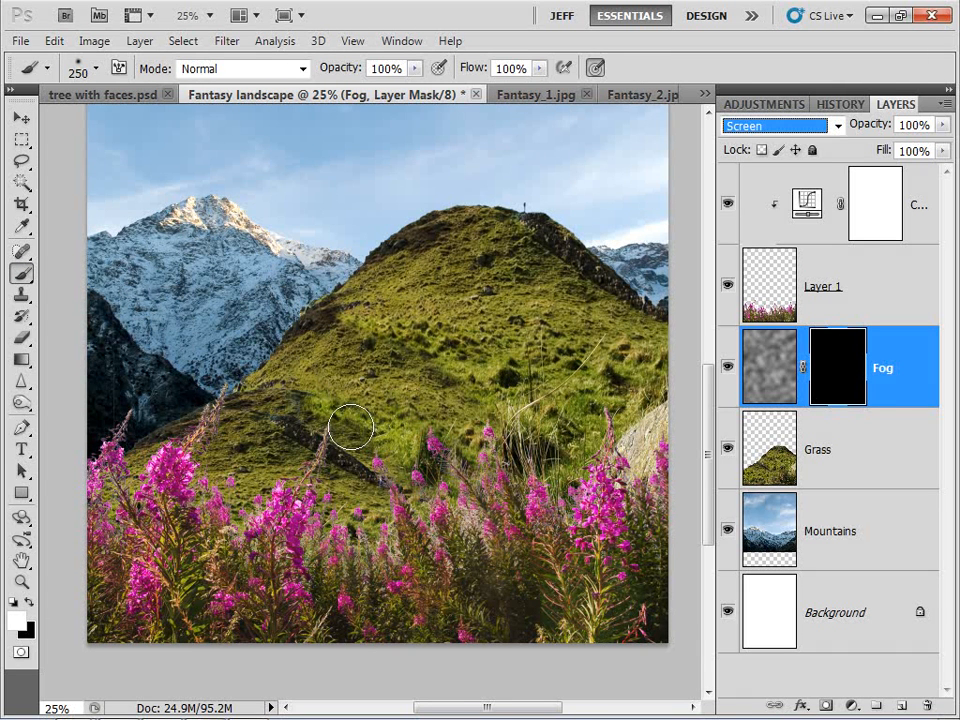
{"action": "left_click_drag", "start_coordinate": [223, 466], "coordinate": [228, 465]}
{"action": "key", "text": "bracketleft"}
{"action": "key", "text": "bracketleft"}
{"action": "key", "text": "bracketleft"}
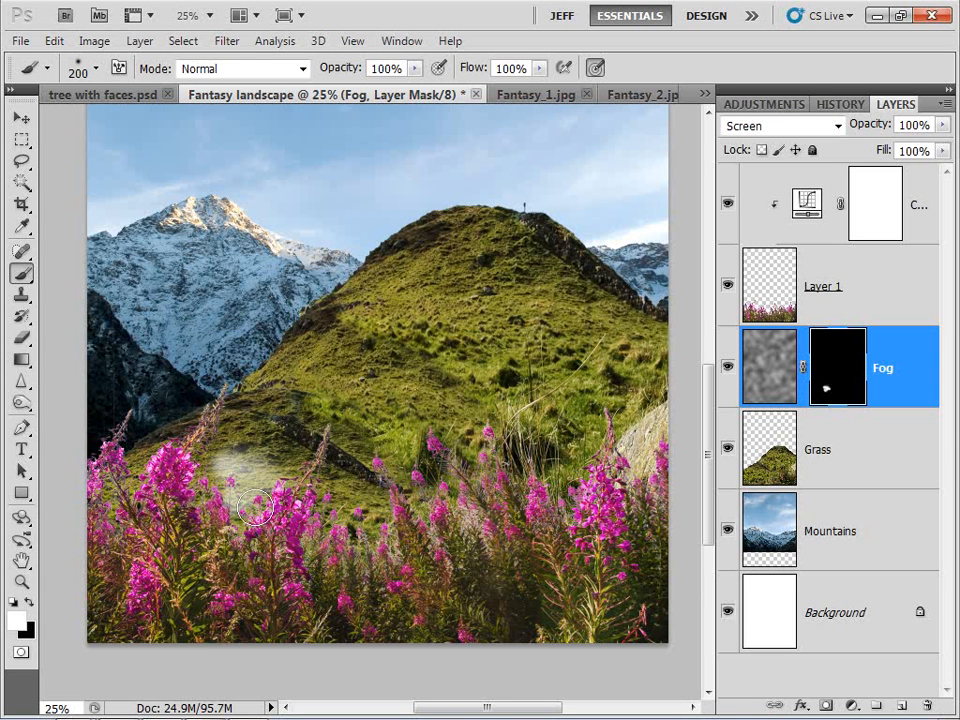
{"action": "key", "text": "bracketright"}
{"action": "key", "text": "bracketright"}
{"action": "left_click_drag", "start_coordinate": [328, 499], "coordinate": [360, 528]}
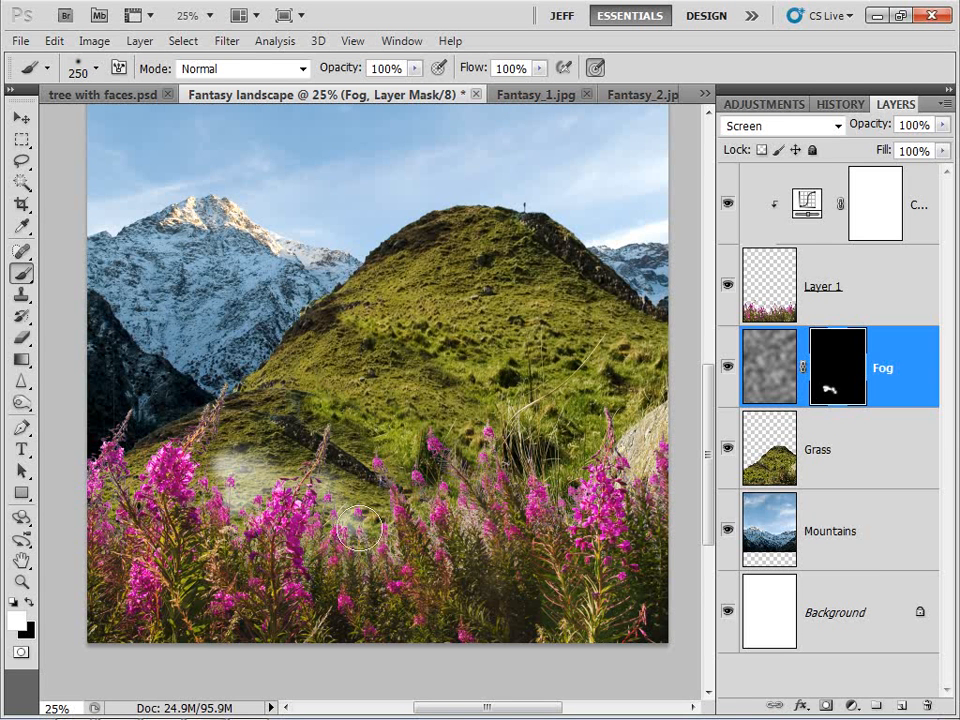
{"action": "key", "text": "bracketright"}
{"action": "left_click", "coordinate": [419, 467]}
{"action": "key", "text": "bracketright"}
{"action": "left_click", "coordinate": [376, 485]}
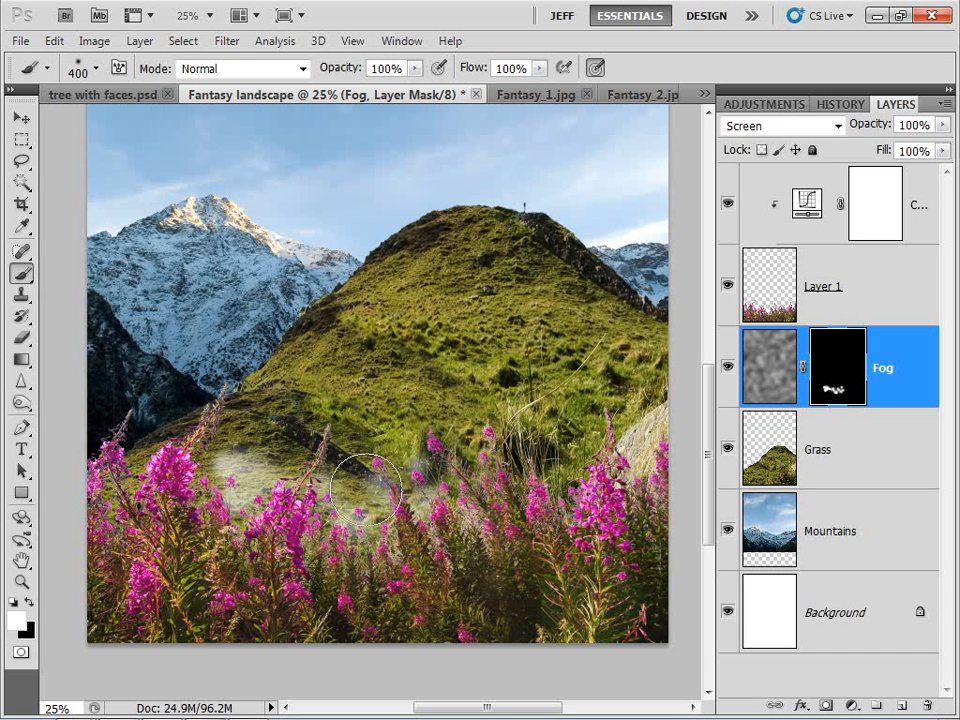
Extend the fog on the Fog mask behind the leftmost flowers and fill in the gaps at the hill's base.
{"action": "left_click", "coordinate": [142, 456]}
{"action": "key", "text": "bracketleft"}
{"action": "key", "text": "bracketleft"}
{"action": "left_click", "coordinate": [113, 482]}
{"action": "left_click", "coordinate": [190, 500]}
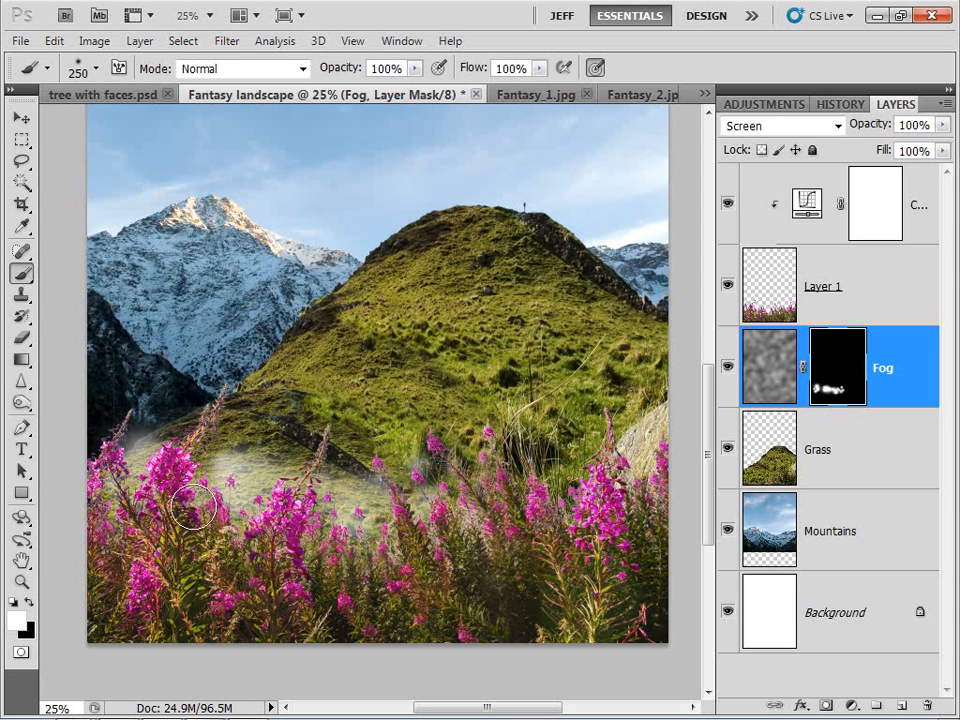
{"action": "left_click", "coordinate": [379, 512]}
Reveal small wisps of fog in the valley where the snowy mountain meets the hill, using a brush of about 200 pixels.
{"action": "key", "text": "bracketright"}
{"action": "key", "text": "bracketleft"}
{"action": "key", "text": "bracketleft"}
{"action": "key", "text": "bracketleft"}
{"action": "key", "text": "bracketleft"}
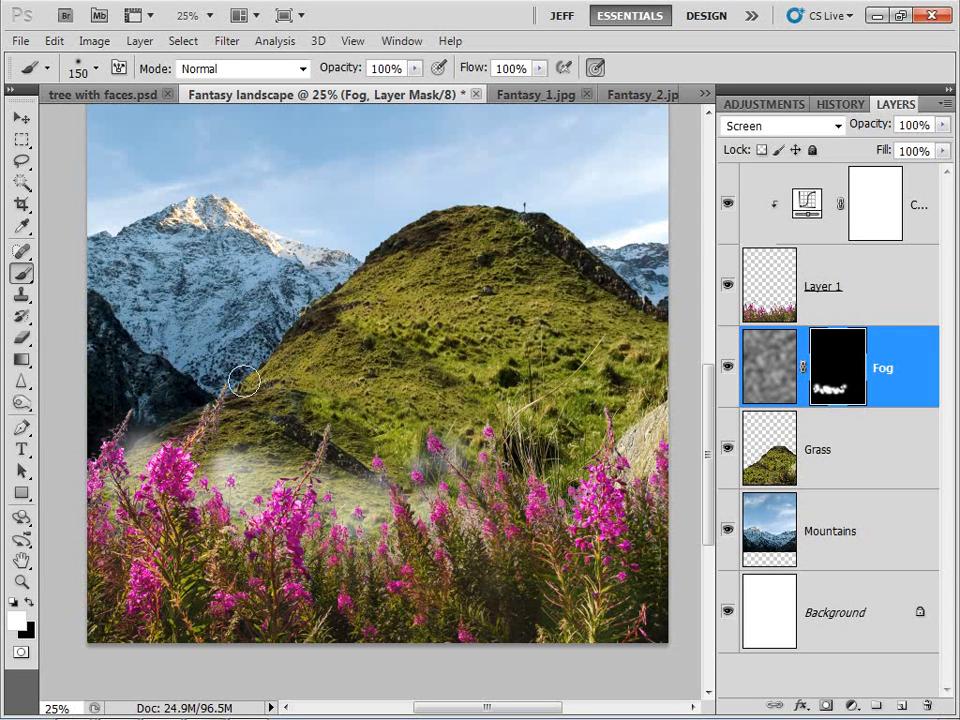
{"action": "key", "text": "bracketright"}
{"action": "left_click", "coordinate": [178, 400]}
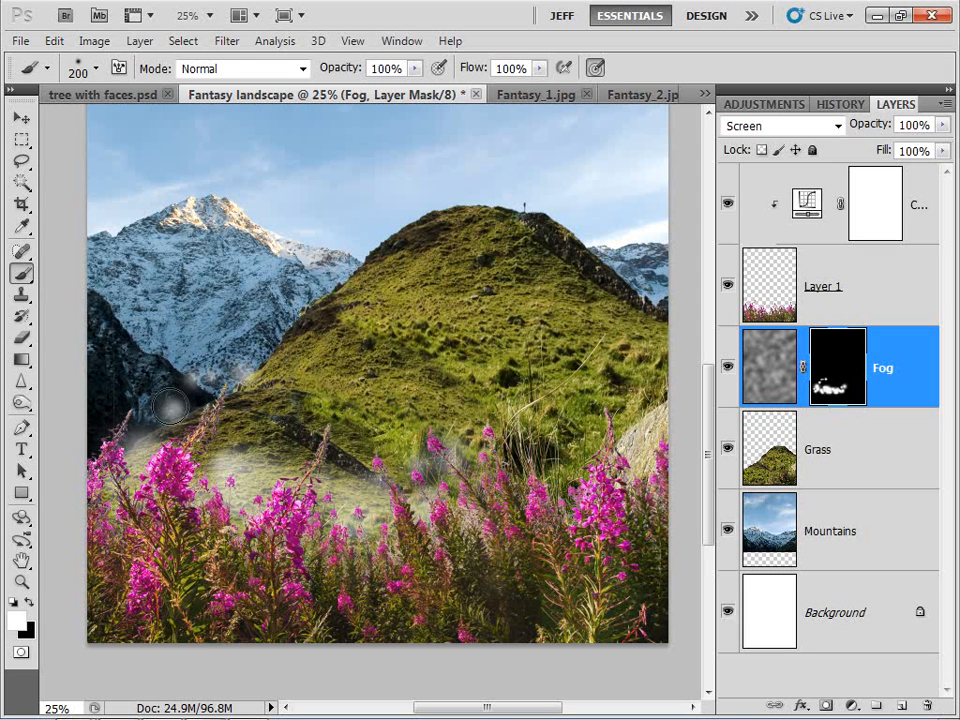
Lower the brush opacity to 67% and paint lighter fog over the valley and the dark mountain slope.
{"action": "key", "text": "bracketright"}
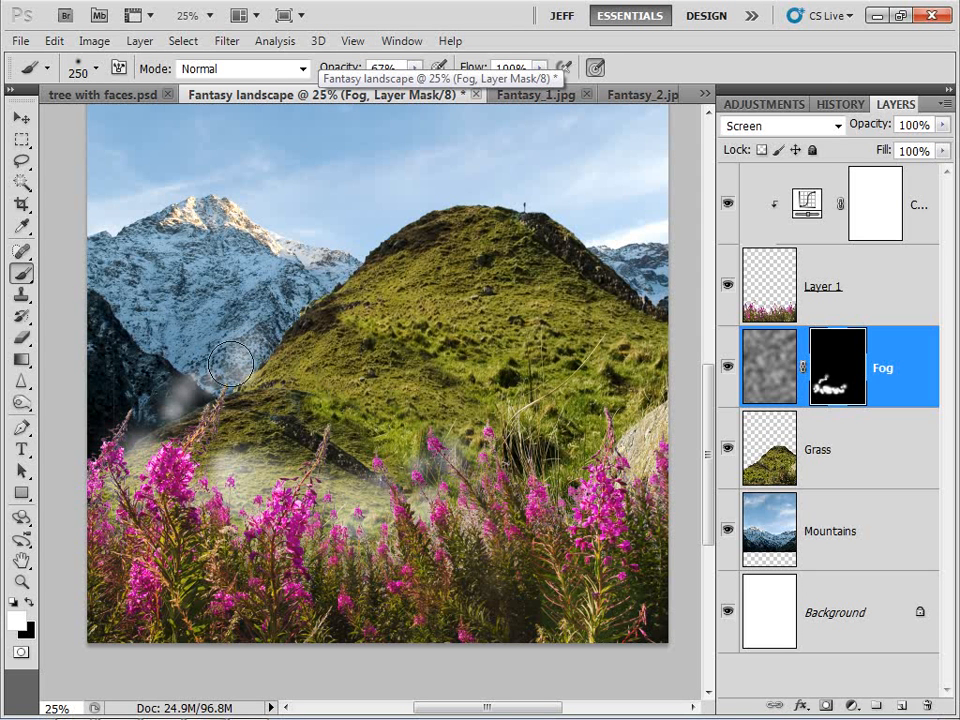
{"action": "key", "text": "bracketright"}
{"action": "key", "text": "bracketright"}
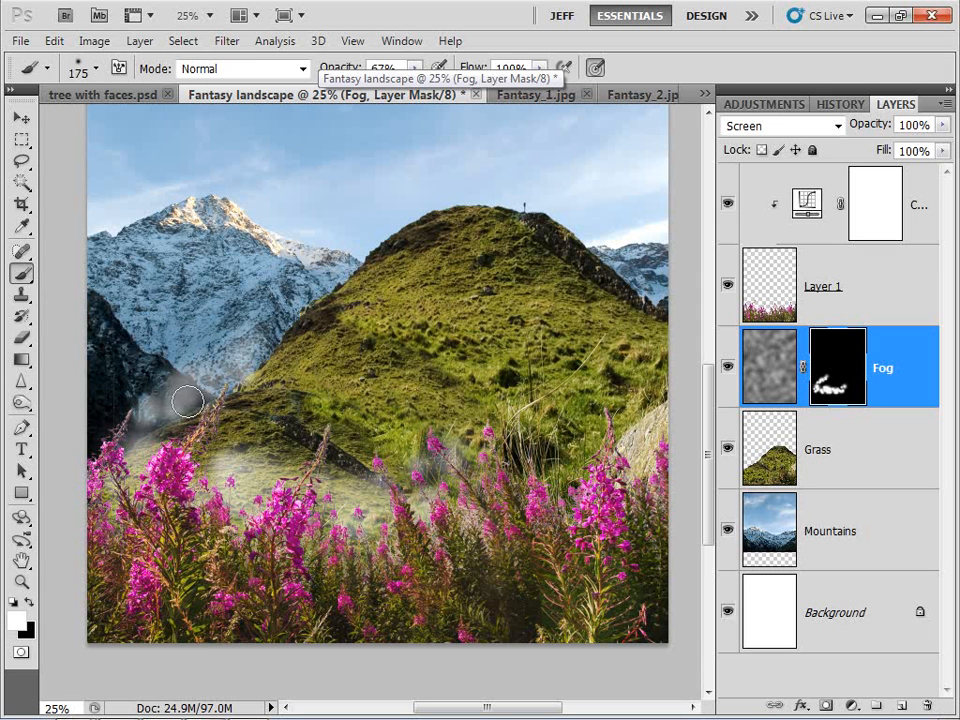
{"action": "mouse_move", "coordinate": [126, 372]}
{"action": "left_mouse_down"}
{"action": "mouse_move", "coordinate": [98, 357]}
{"action": "mouse_move", "coordinate": [126, 358]}
{"action": "mouse_move", "coordinate": [86, 340]}
{"action": "mouse_move", "coordinate": [183, 370]}
{"action": "left_mouse_up"}
{"action": "key", "text": "bracketleft"}
{"action": "key", "text": "bracketleft"}
{"action": "key", "text": "bracketright"}
{"action": "key", "text": "bracketright"}
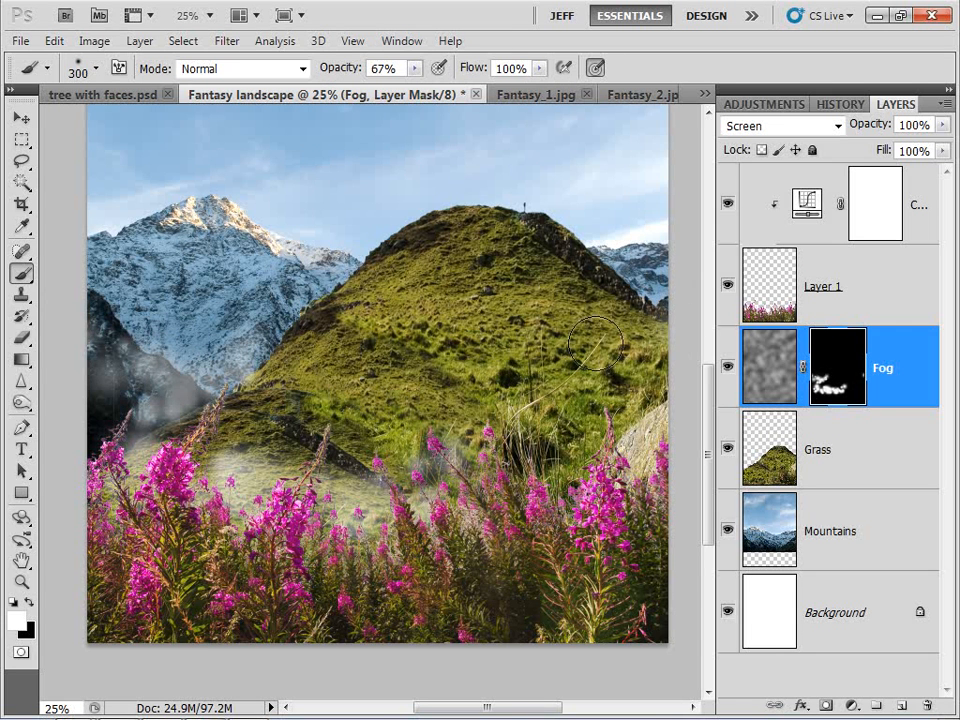
Paint patches of fog across the right slope of the hill on the Fog mask at 67% opacity.
{"action": "left_click", "coordinate": [632, 329]}
{"action": "key", "text": "bracketleft"}
{"action": "left_click_drag", "start_coordinate": [632, 333], "coordinate": [596, 346]}
{"action": "left_click_drag", "start_coordinate": [508, 351], "coordinate": [542, 348]}
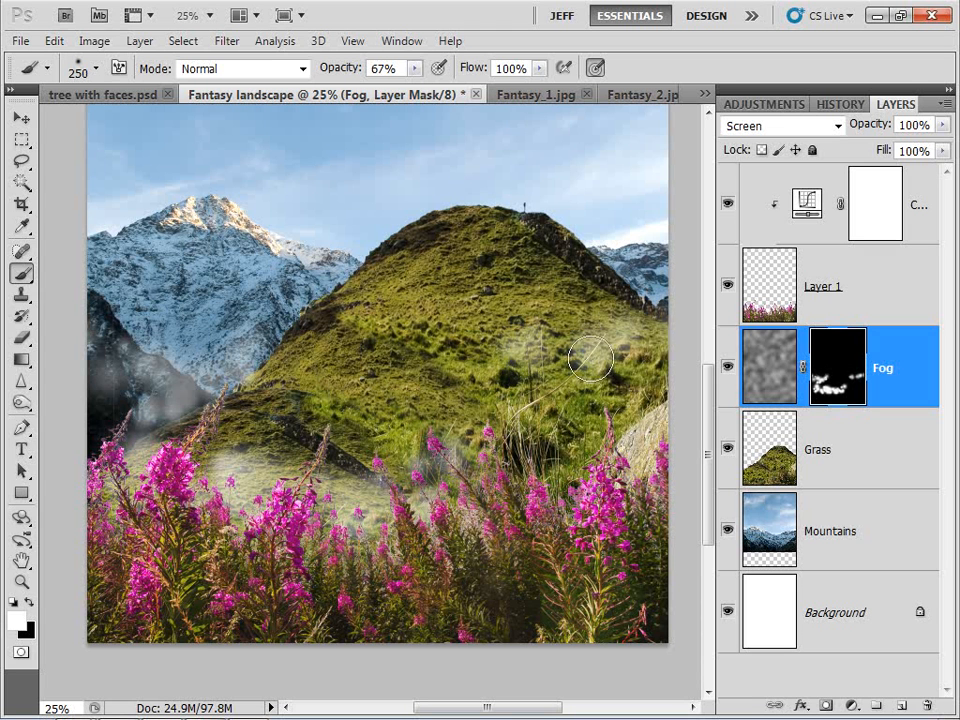
{"action": "key", "text": "bracketleft"}
{"action": "left_click_drag", "start_coordinate": [648, 350], "coordinate": [638, 384]}
{"action": "key", "text": "bracketright"}
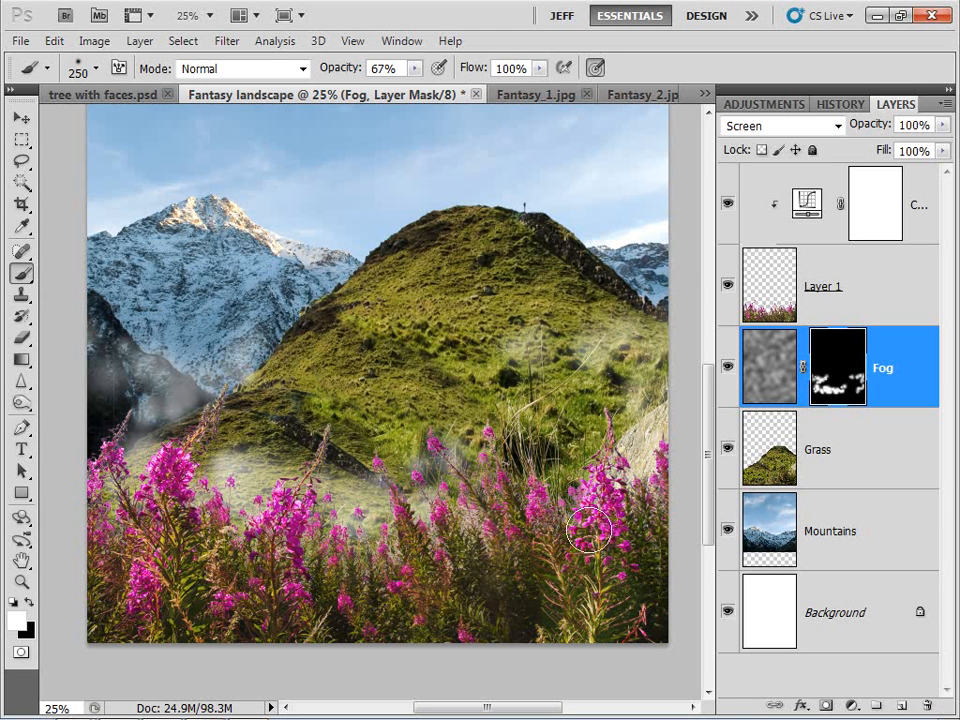
Paint fog behind the flowers at the lower right foot of the hill with a larger brush.
{"action": "key", "text": "bracketright"}
{"action": "key", "text": "bracketright"}
{"action": "key", "text": "bracketright"}
{"action": "left_click", "coordinate": [562, 474]}
{"action": "left_click", "coordinate": [545, 494]}
{"action": "left_click", "coordinate": [490, 496]}
{"action": "key", "text": "bracketleft"}
{"action": "key", "text": "bracketleft"}
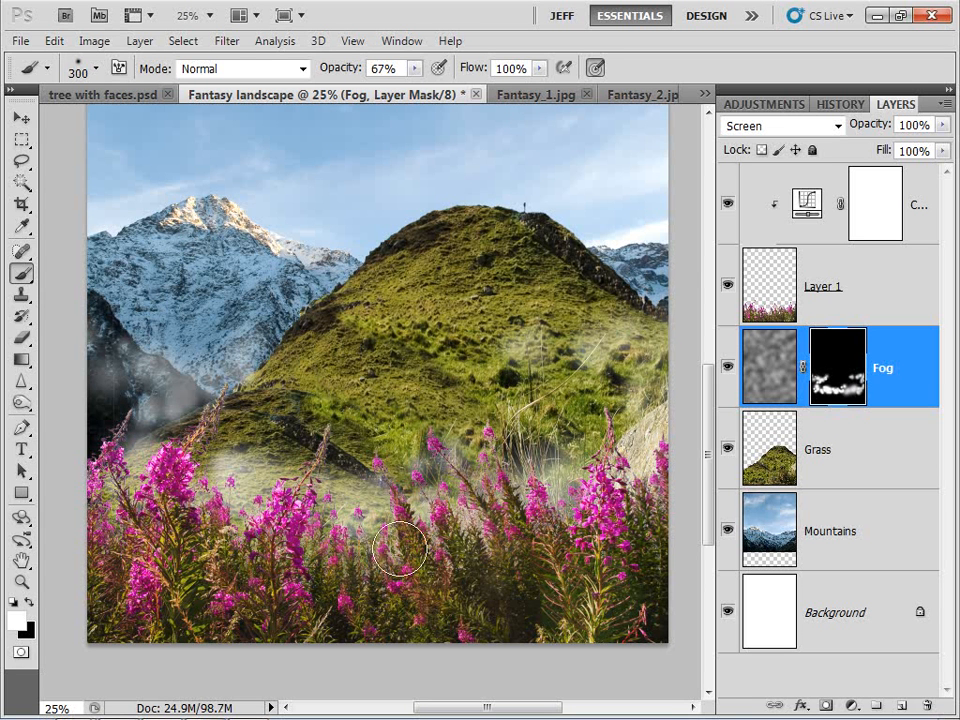
Add fog patches across the middle of the hill and at its left edge, varying the brush size.
{"action": "key", "text": "bracketright"}
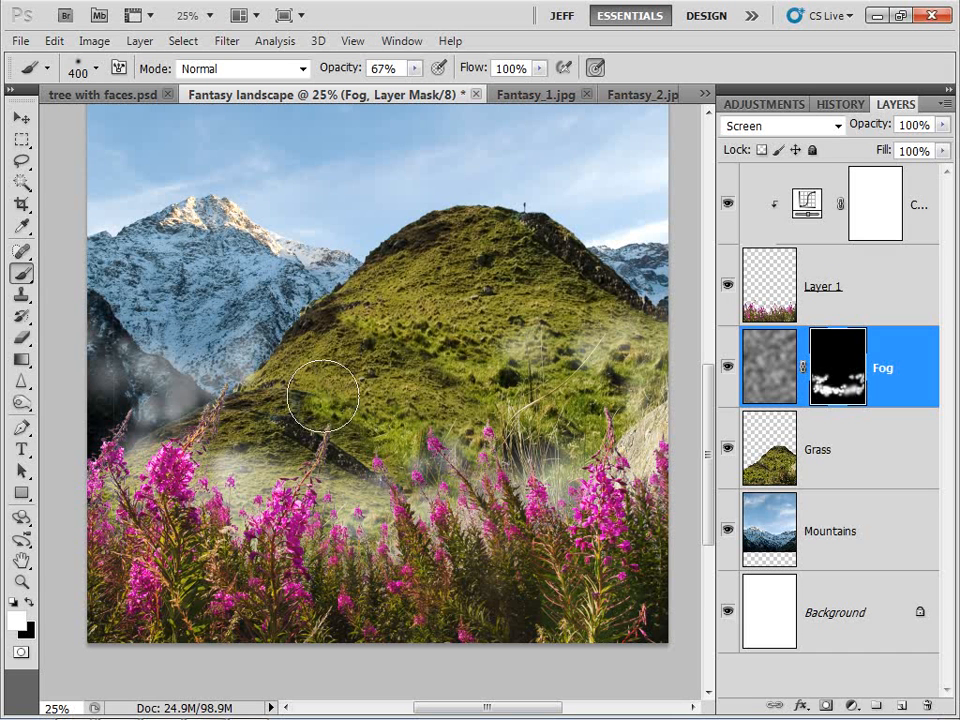
{"action": "left_click", "coordinate": [386, 387]}
{"action": "key", "text": "bracketleft"}
{"action": "key", "text": "bracketleft"}
{"action": "left_click", "coordinate": [347, 388]}
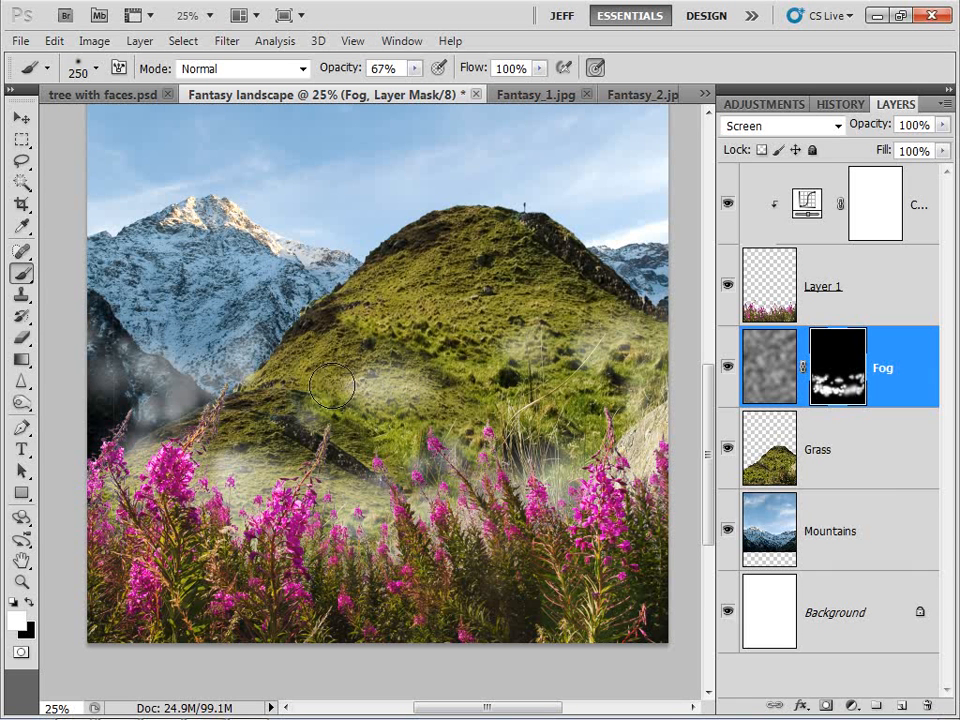
{"action": "key", "text": "bracketright"}
{"action": "key", "text": "bracketright"}
{"action": "left_click", "coordinate": [256, 389]}
{"action": "key", "text": "bracketleft"}
Add faint fog on the upper hill and along its left ridge with a 300-pixel brush.
{"action": "left_click", "coordinate": [380, 280]}
{"action": "left_click", "coordinate": [423, 280]}
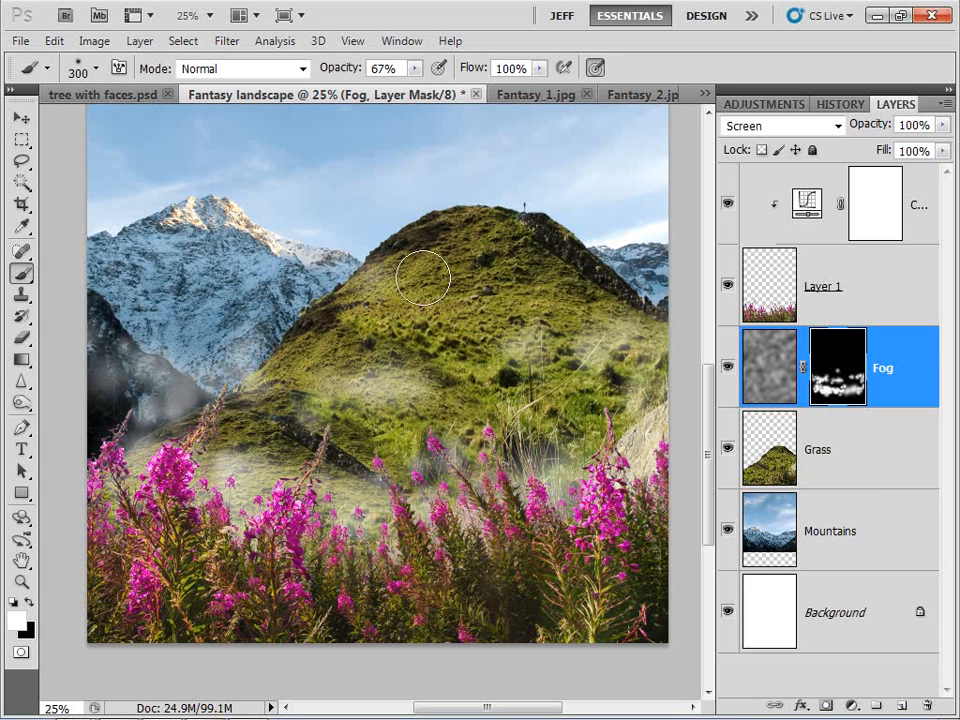
{"action": "left_click", "coordinate": [494, 363]}
{"action": "left_click", "coordinate": [441, 322]}
{"action": "left_click", "coordinate": [333, 327]}
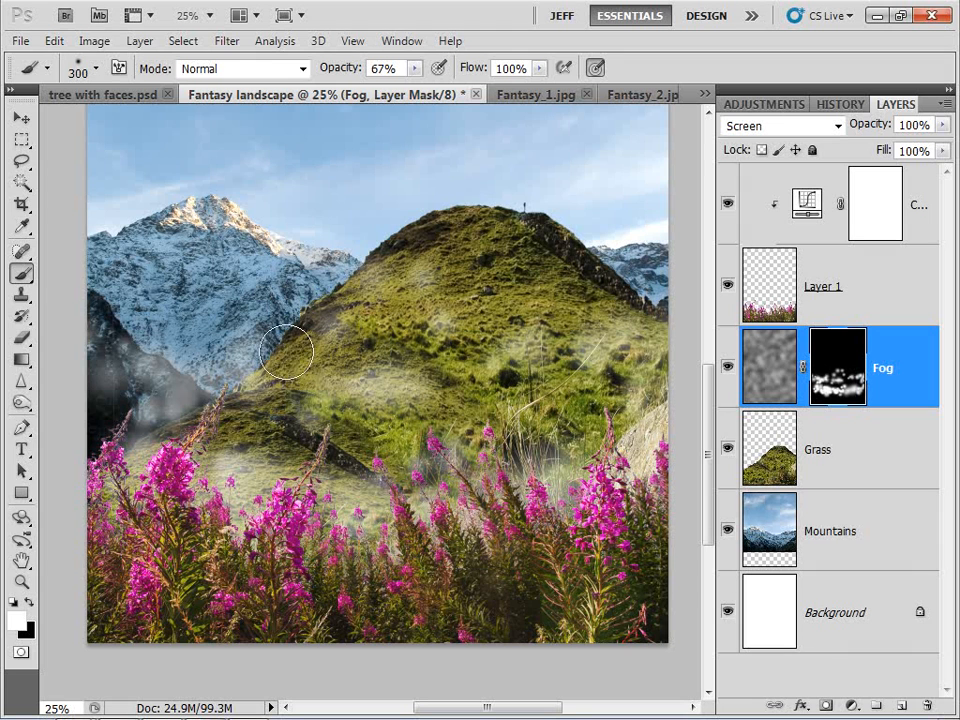
{"action": "left_click", "coordinate": [285, 353]}
{"action": "key", "text": "bracketright"}
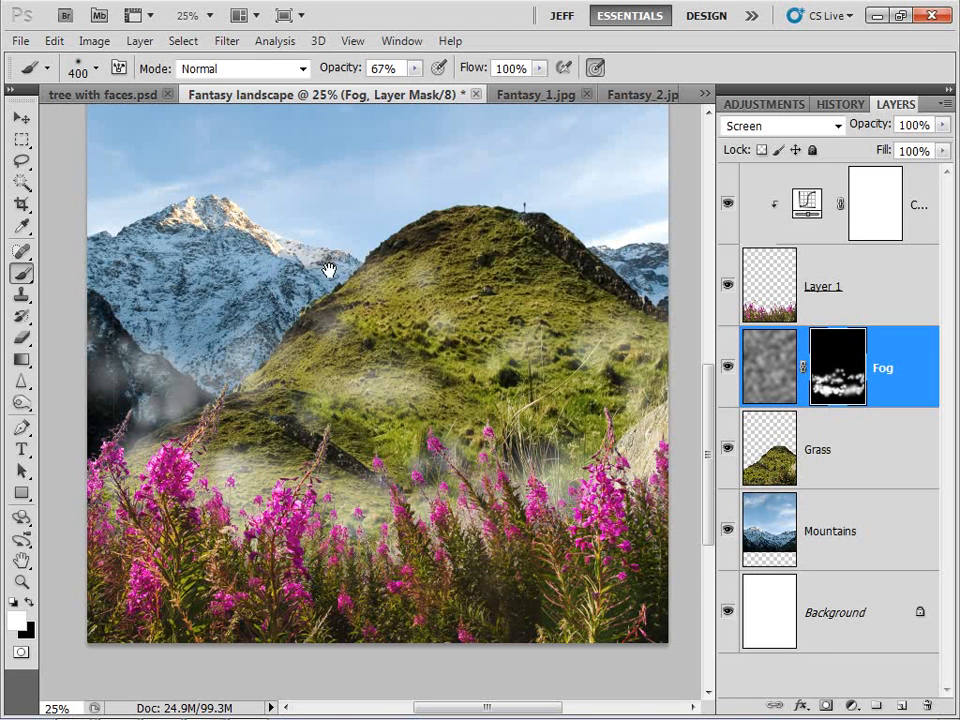
Make the Grass layer active, then switch to Adobe Bridge and open the poppy field photo Fantasy_5.jpg.
{"action": "left_click_drag", "start_coordinate": [330, 269], "coordinate": [327, 357]}
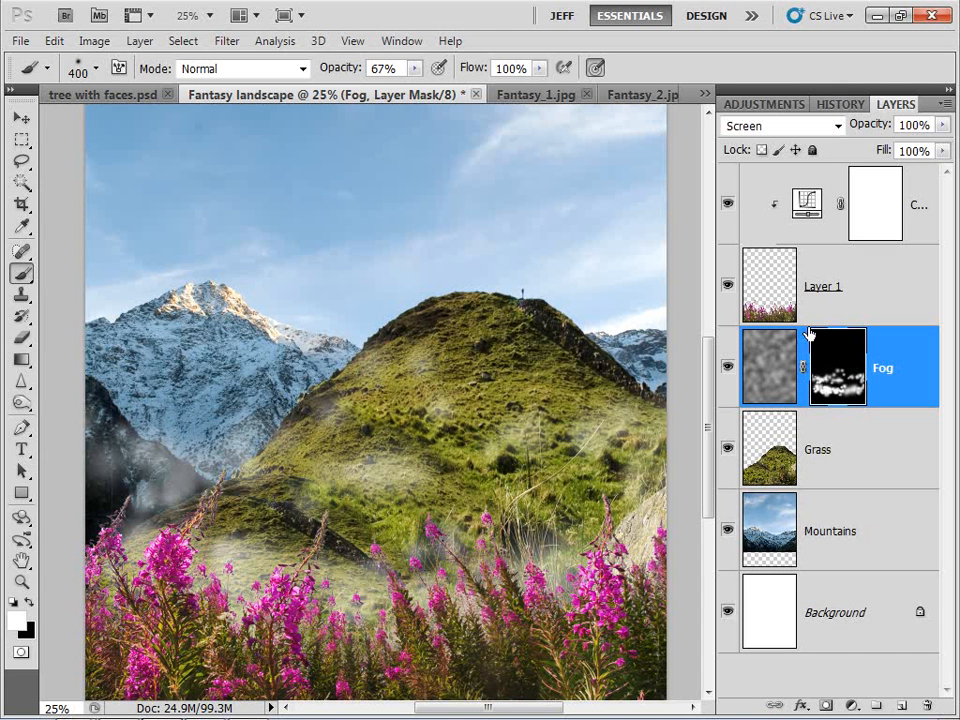
{"action": "left_click", "coordinate": [780, 452]}
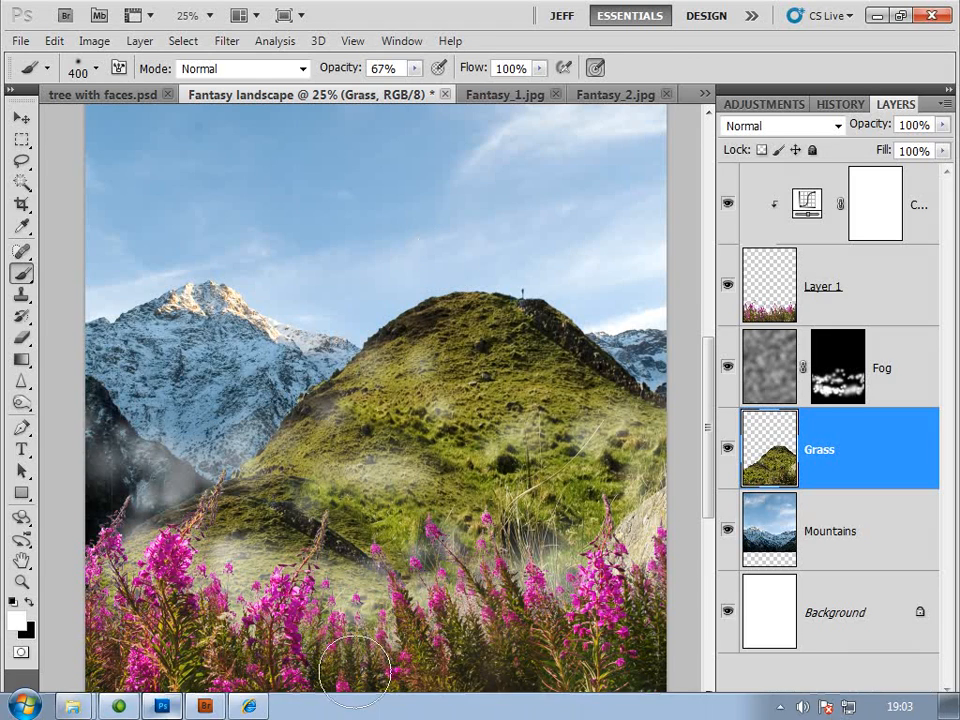
{"action": "left_click", "coordinate": [205, 706]}
{"action": "left_click_drag", "start_coordinate": [110, 343], "coordinate": [120, 514]}
{"action": "left_click", "coordinate": [52, 430]}
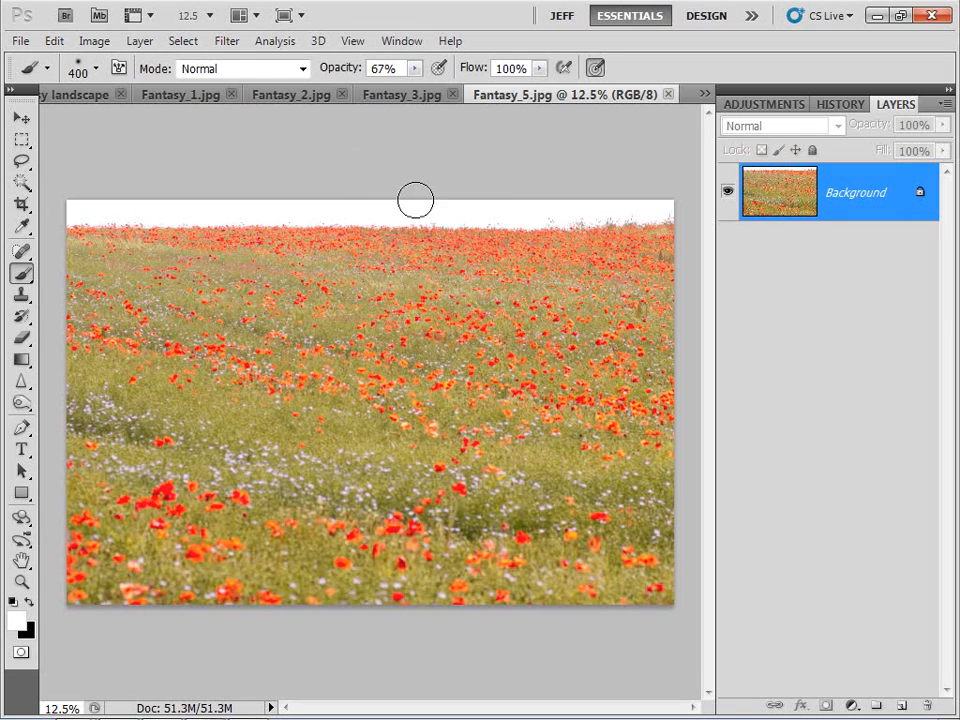
Start a Color Range selection on the poppy field photo and sample the red of one poppy.
{"action": "left_click", "coordinate": [186, 41]}
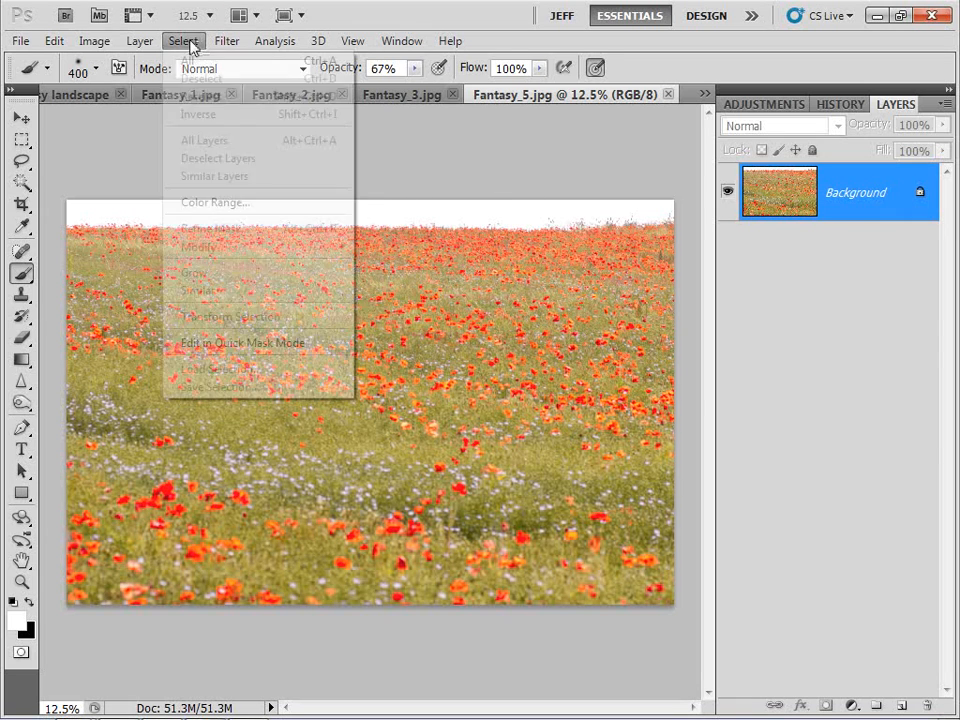
{"action": "left_click", "coordinate": [215, 203]}
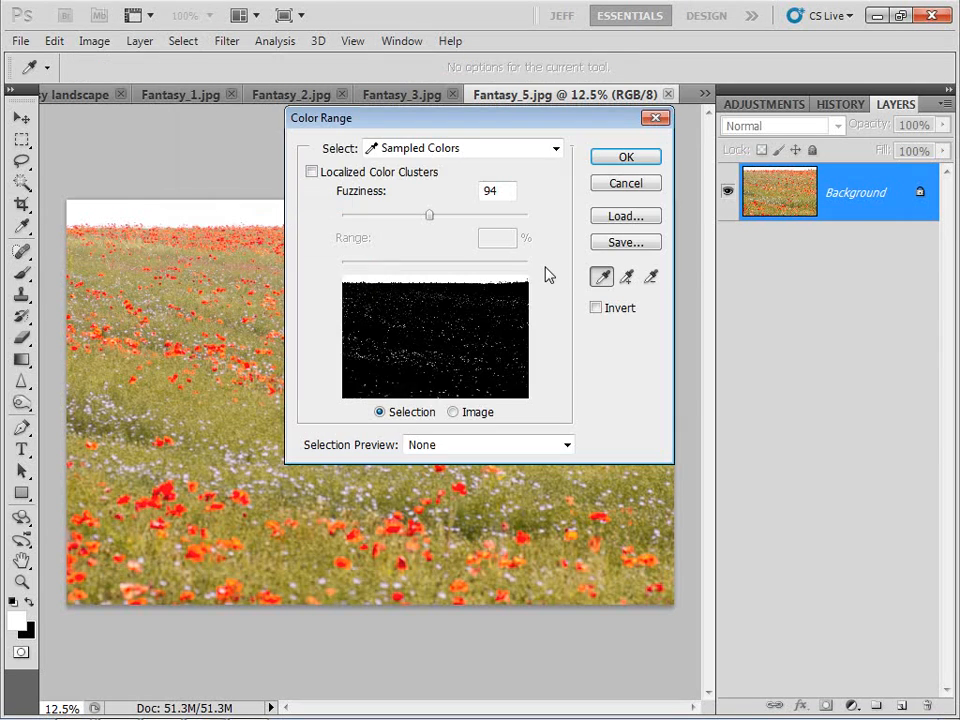
{"action": "key", "text": "ctrl+plus"}
{"action": "key", "text": "ctrl+plus"}
{"action": "key", "text": "ctrl+plus"}
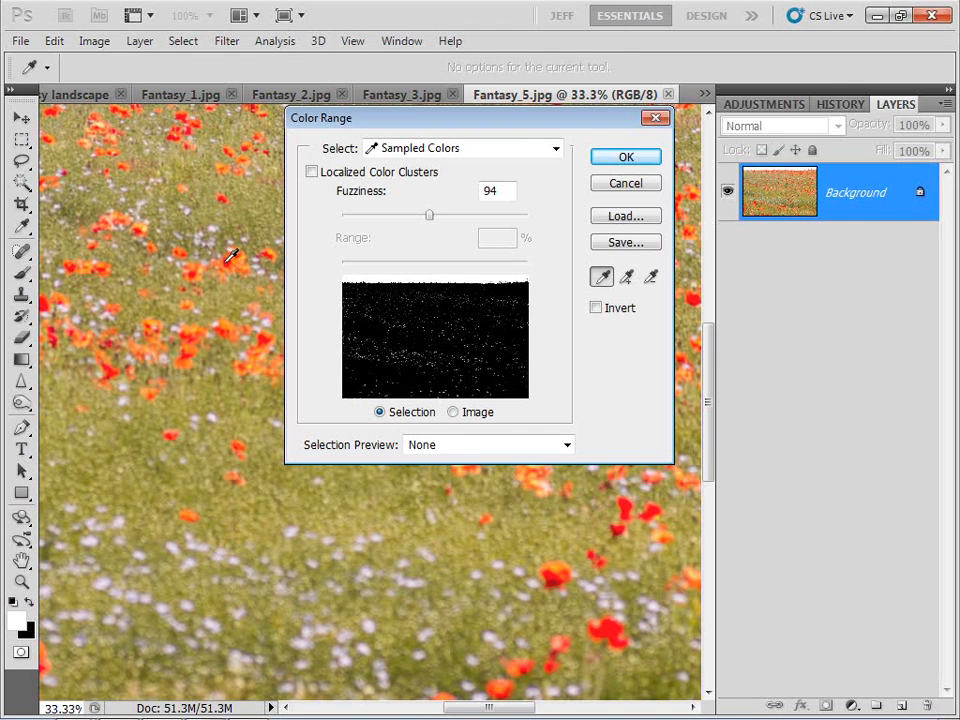
{"action": "left_click", "coordinate": [228, 259]}
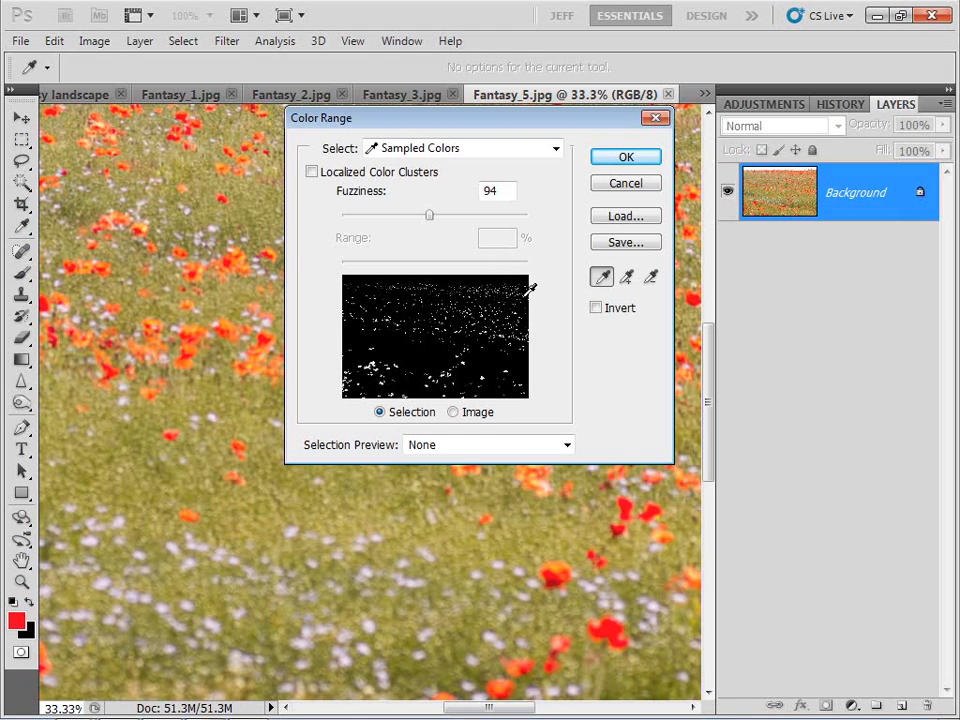
Add more poppy reds to the Color Range sample, set Fuzziness to 70 and create the selection.
{"action": "left_click", "coordinate": [624, 279]}
{"action": "left_click_drag", "start_coordinate": [413, 127], "coordinate": [540, 120]}
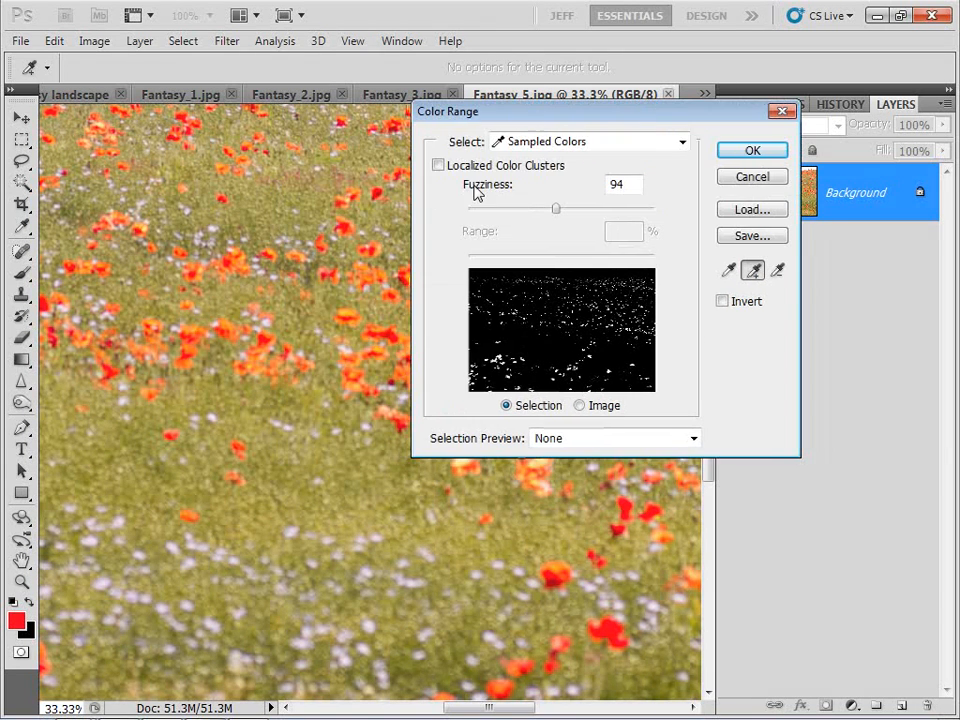
{"action": "left_click", "coordinate": [334, 270]}
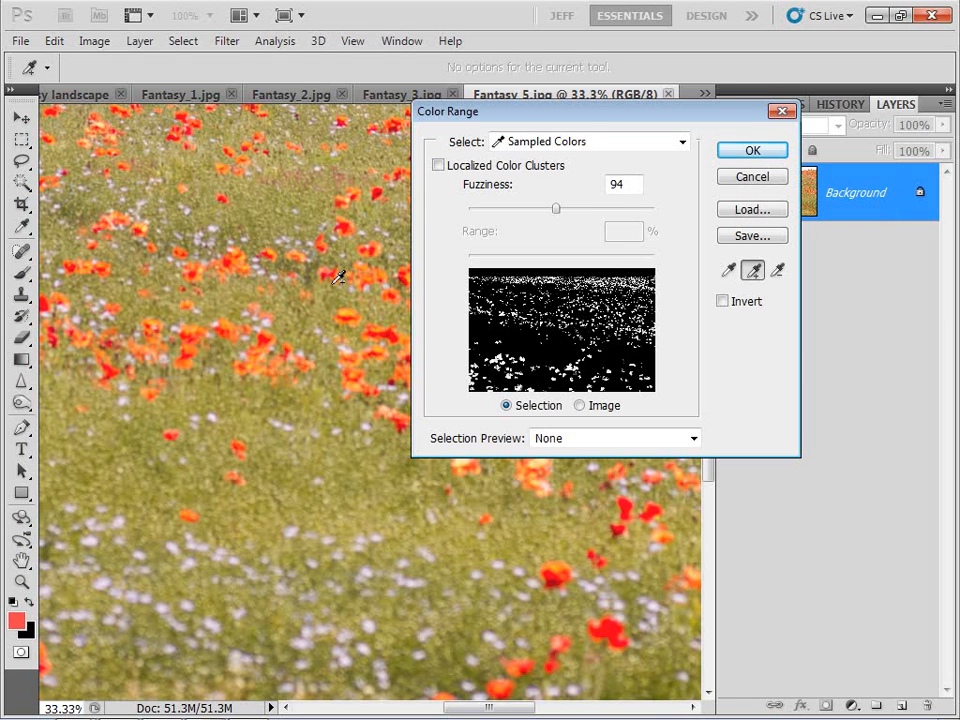
{"action": "left_click", "coordinate": [346, 220]}
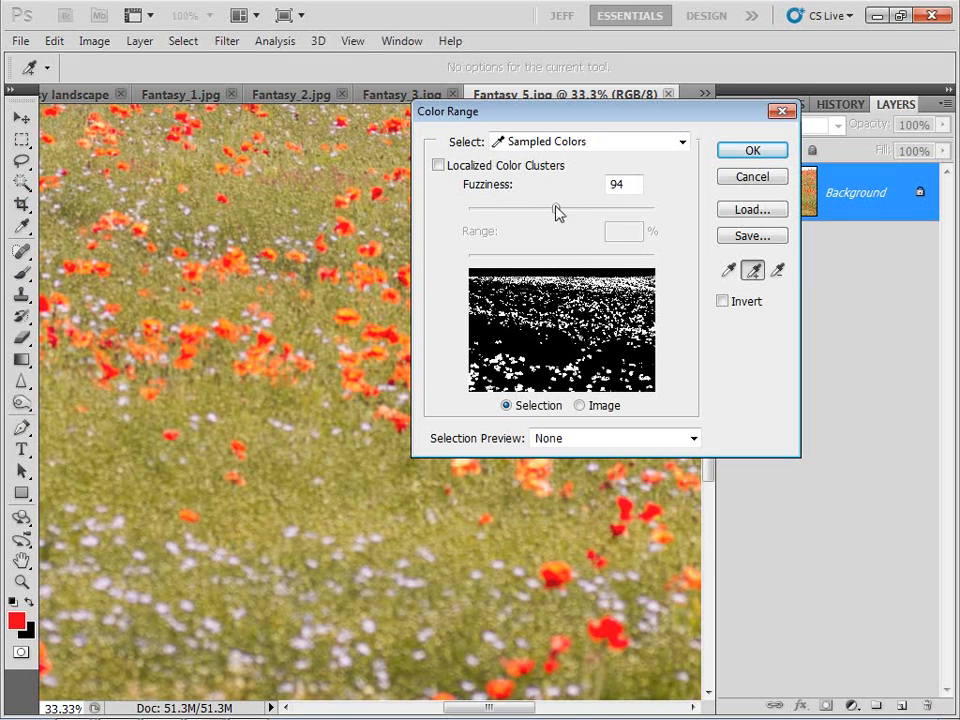
{"action": "mouse_move", "coordinate": [557, 212]}
{"action": "left_mouse_down"}
{"action": "mouse_move", "coordinate": [489, 214]}
{"action": "mouse_move", "coordinate": [707, 208]}
{"action": "mouse_move", "coordinate": [477, 215]}
{"action": "mouse_move", "coordinate": [574, 210]}
{"action": "mouse_move", "coordinate": [556, 216]}
{"action": "left_mouse_up"}
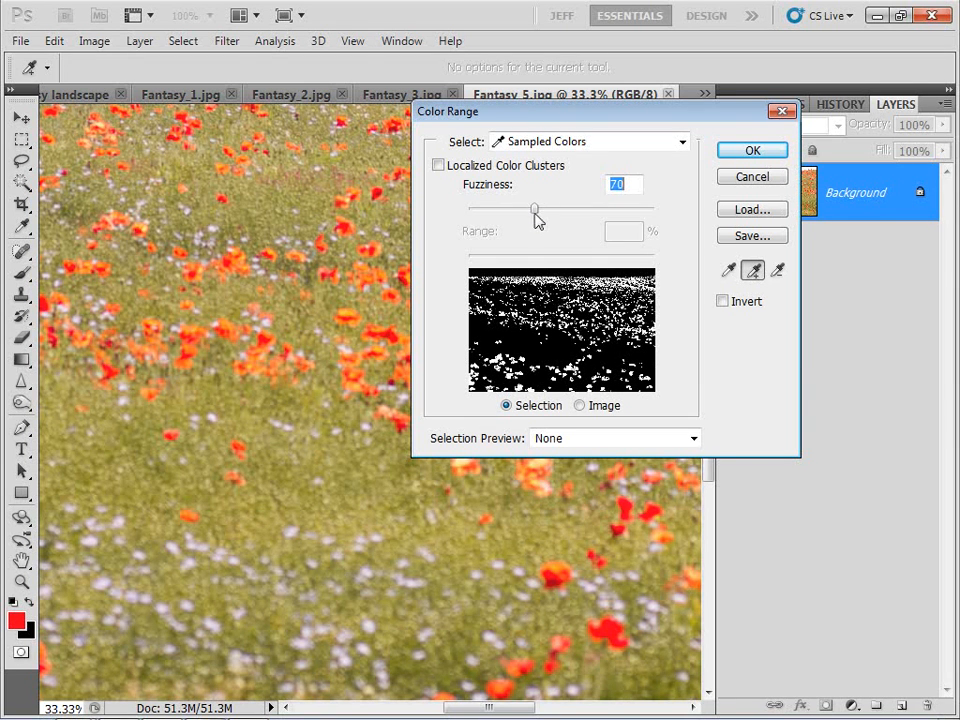
{"action": "left_click", "coordinate": [748, 151]}
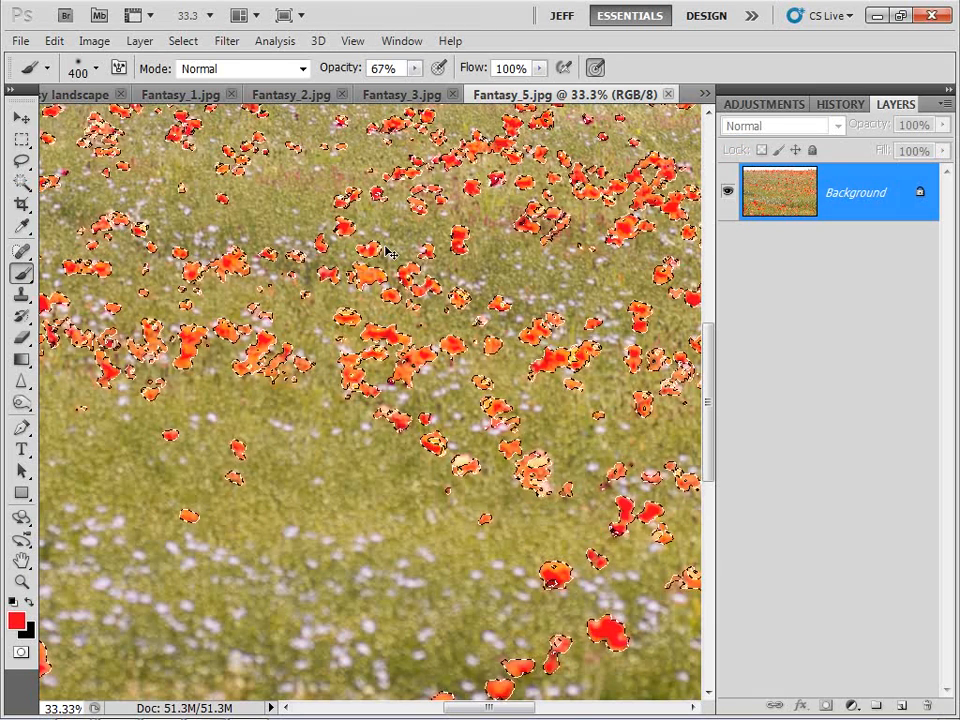
Copy the selected poppies to a new layer and move it into the Fantasy landscape document above the Grass layer.
{"action": "key", "text": "ctrl+j"}
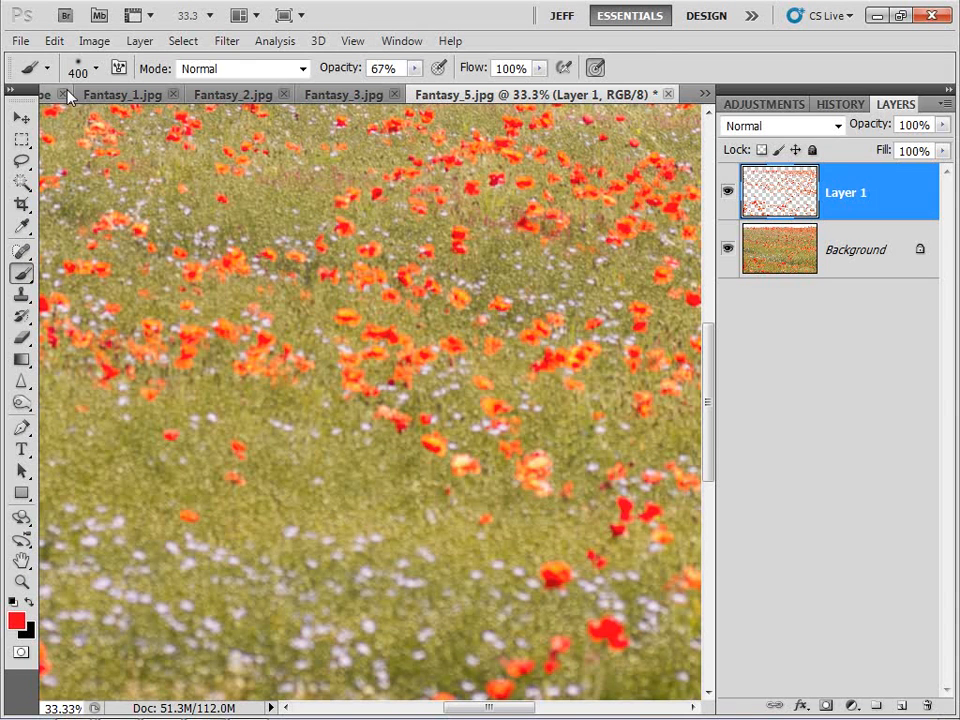
{"action": "left_click", "coordinate": [20, 119]}
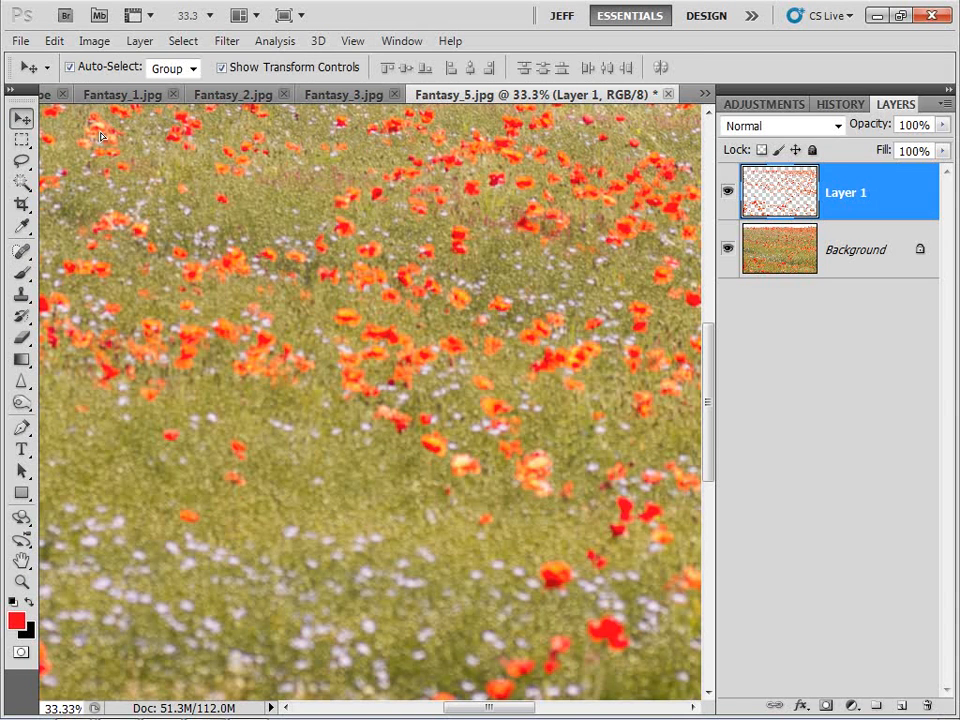
{"action": "left_click_drag", "start_coordinate": [100, 137], "coordinate": [146, 336]}
{"action": "left_click", "coordinate": [146, 336]}
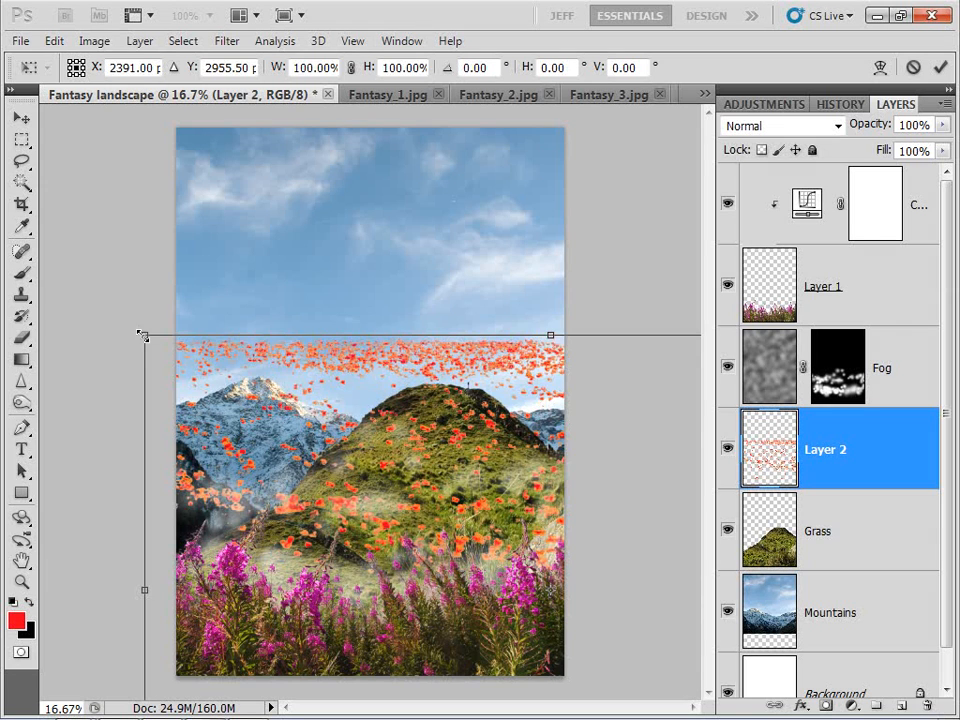
Scale the poppies on Layer 2 down to about 51% and position them over the grassy hill.
{"action": "left_click_drag", "start_coordinate": [143, 337], "coordinate": [315, 441]}
{"action": "left_click_drag", "start_coordinate": [418, 500], "coordinate": [314, 436]}
{"action": "left_click_drag", "start_coordinate": [207, 372], "coordinate": [285, 421]}
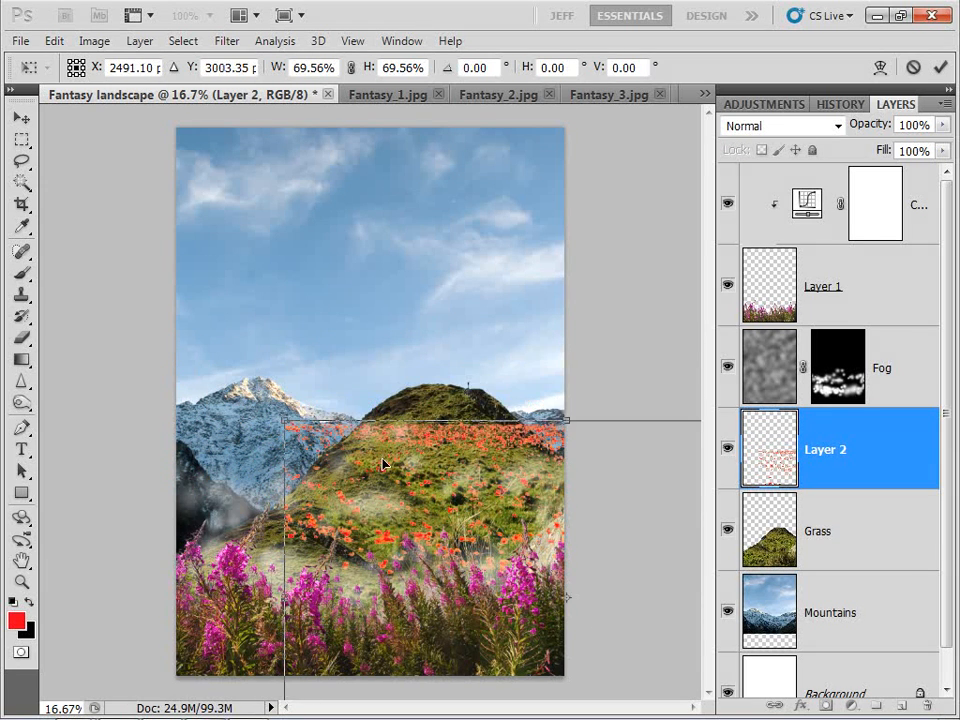
{"action": "left_click_drag", "start_coordinate": [386, 461], "coordinate": [251, 391]}
{"action": "left_click_drag", "start_coordinate": [135, 339], "coordinate": [298, 445]}
{"action": "left_click_drag", "start_coordinate": [479, 484], "coordinate": [376, 423]}
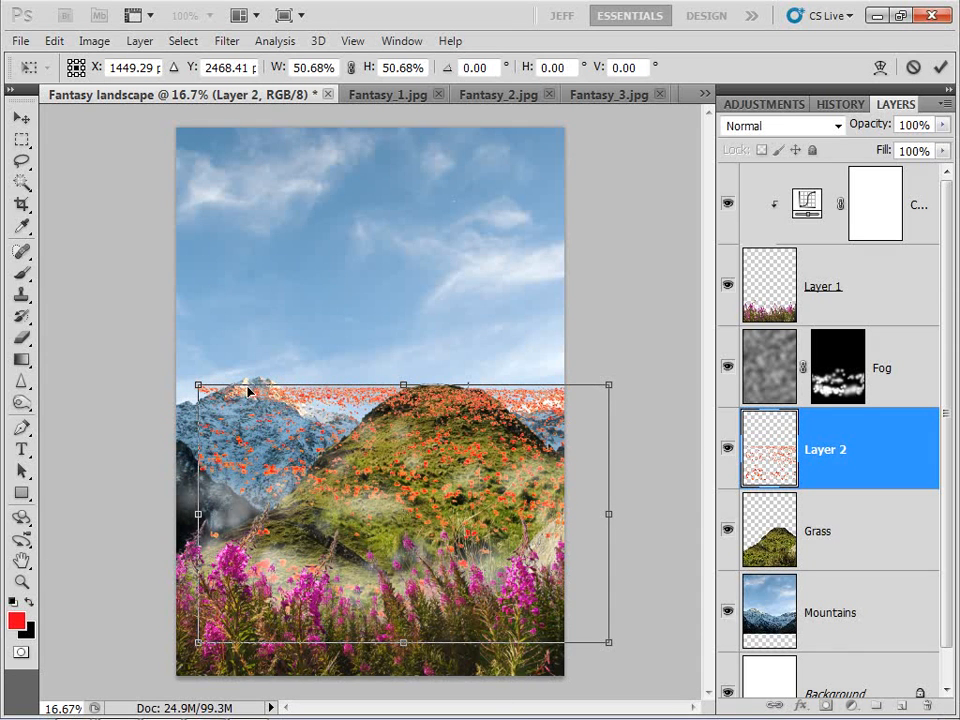
Warp the poppies on Layer 2 so their outer edges bend down along both slopes of the hill.
{"action": "right_click", "coordinate": [285, 428]}
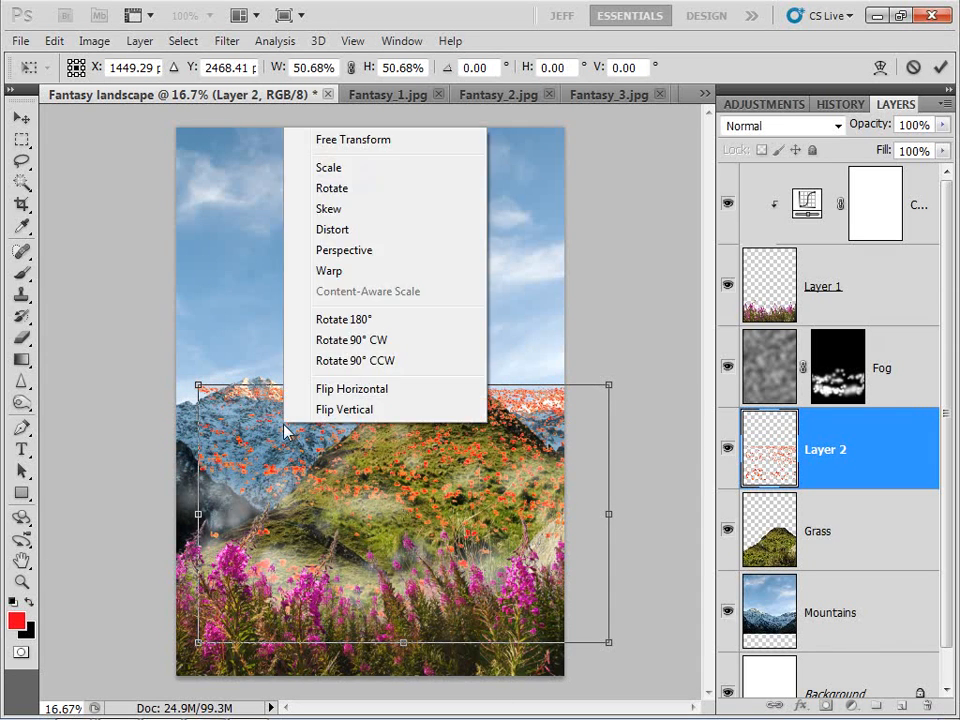
{"action": "left_click", "coordinate": [338, 271]}
{"action": "left_click_drag", "start_coordinate": [214, 418], "coordinate": [322, 476]}
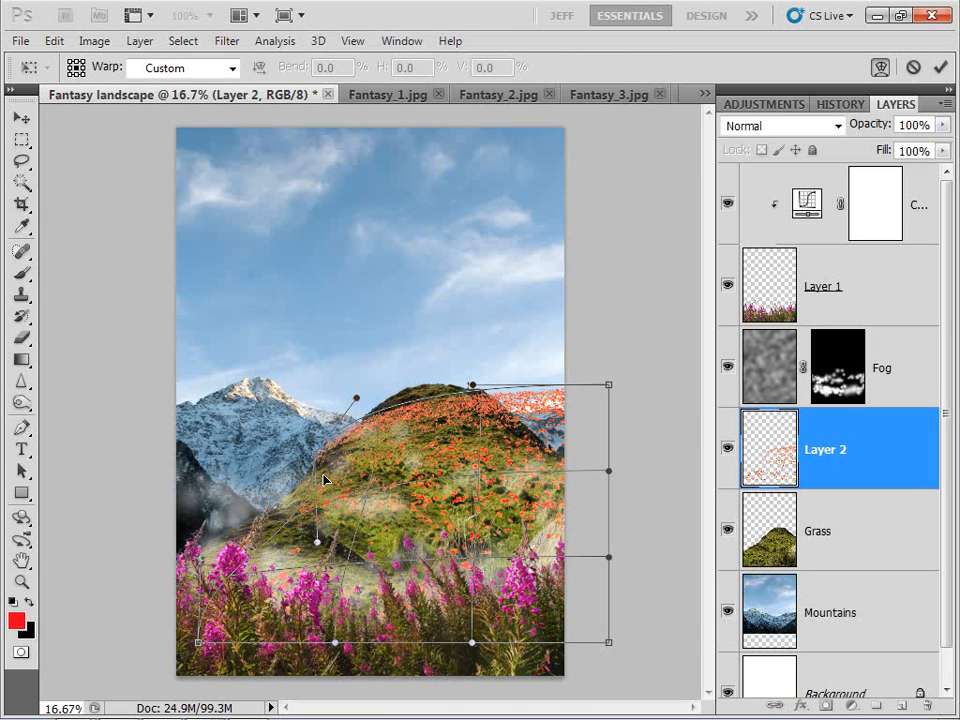
{"action": "left_click_drag", "start_coordinate": [437, 405], "coordinate": [423, 390]}
{"action": "left_click_drag", "start_coordinate": [548, 401], "coordinate": [541, 456]}
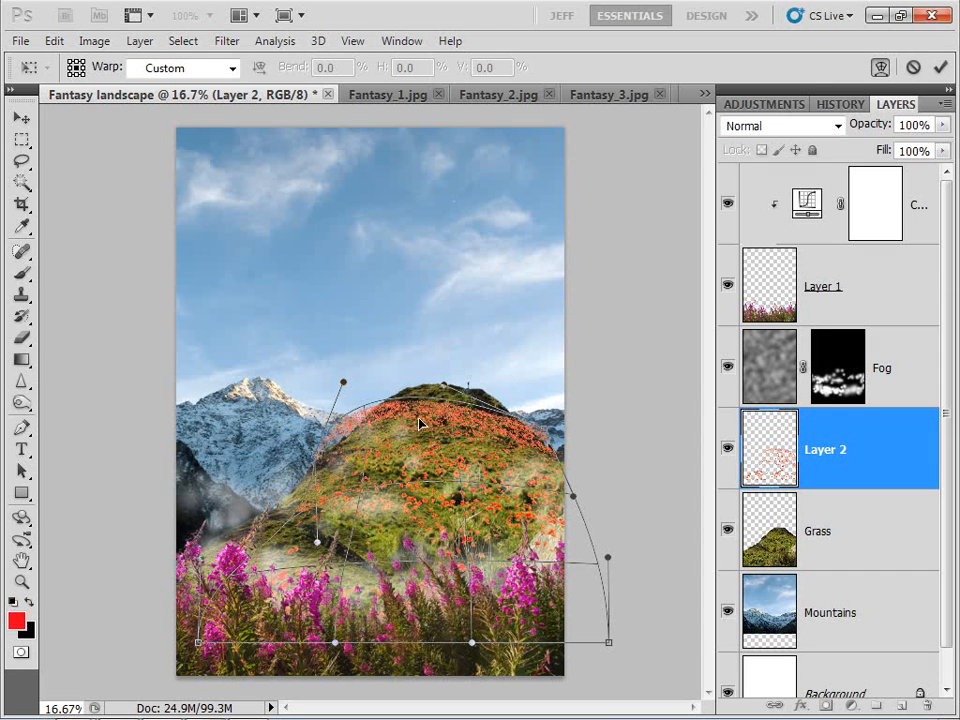
Refine the warp until the poppies follow the hilltop and slopes closely, and apply the transformation.
{"action": "left_click_drag", "start_coordinate": [419, 423], "coordinate": [441, 410]}
{"action": "mouse_move", "coordinate": [343, 430]}
{"action": "left_mouse_down"}
{"action": "mouse_move", "coordinate": [347, 445]}
{"action": "mouse_move", "coordinate": [335, 450]}
{"action": "left_mouse_up"}
{"action": "left_click_drag", "start_coordinate": [414, 399], "coordinate": [414, 395]}
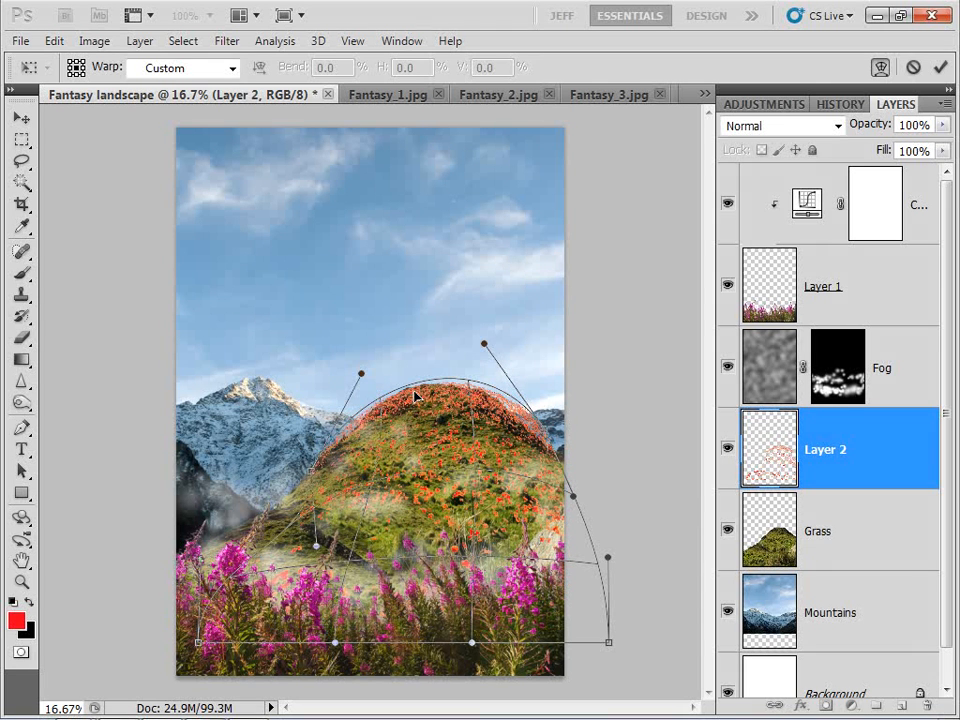
{"action": "left_click_drag", "start_coordinate": [507, 438], "coordinate": [455, 455]}
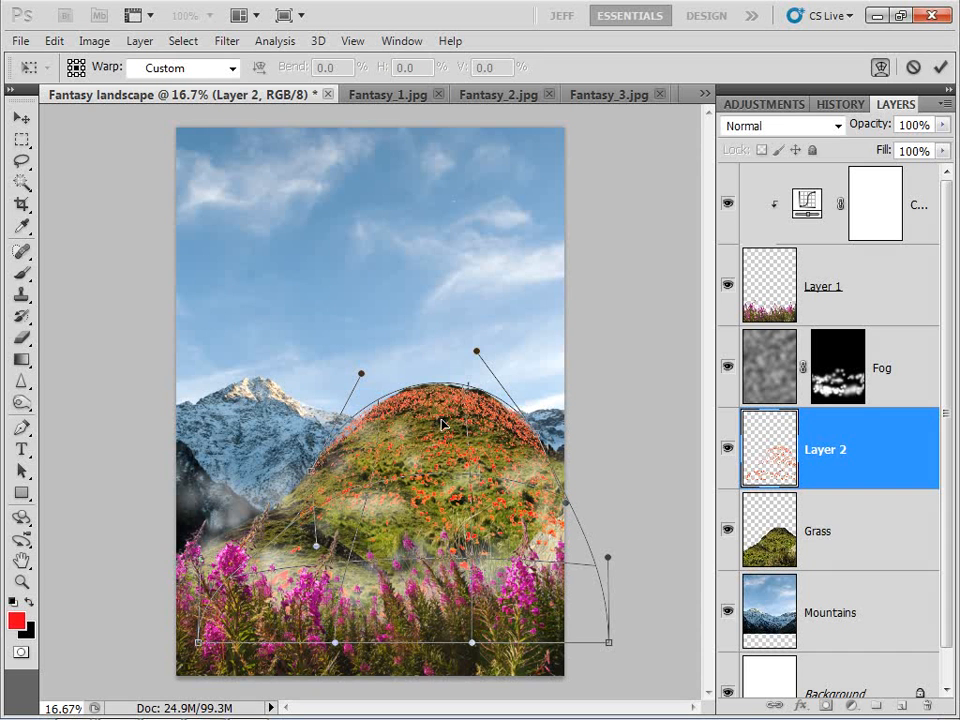
{"action": "left_click_drag", "start_coordinate": [437, 413], "coordinate": [443, 409]}
{"action": "mouse_move", "coordinate": [332, 457]}
{"action": "left_mouse_down"}
{"action": "mouse_move", "coordinate": [340, 460]}
{"action": "mouse_move", "coordinate": [332, 463]}
{"action": "left_mouse_up"}
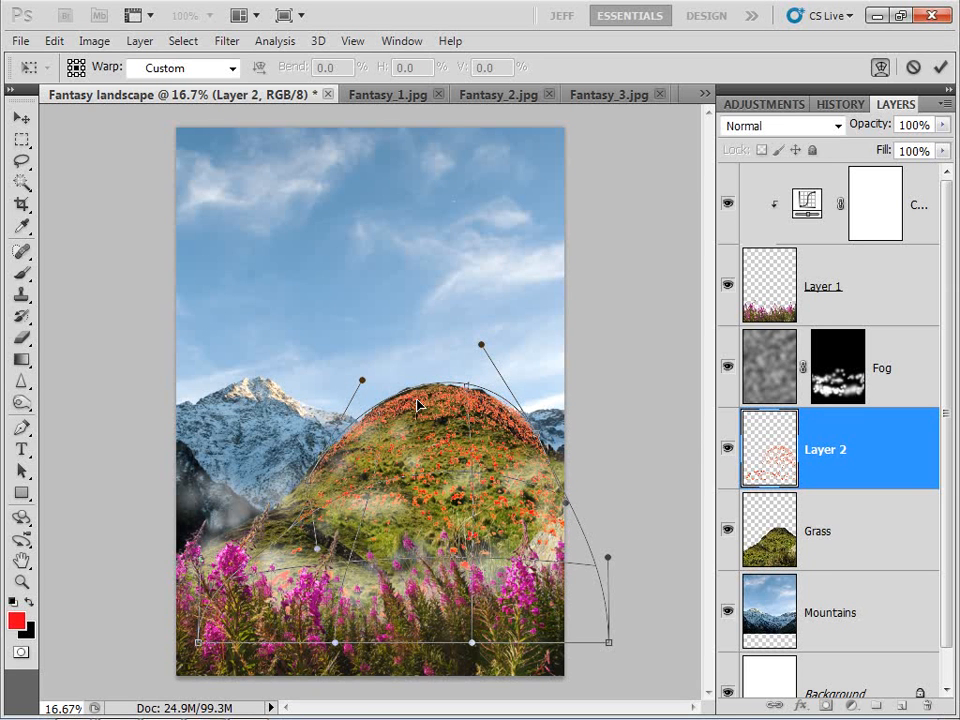
{"action": "left_click_drag", "start_coordinate": [417, 405], "coordinate": [417, 401]}
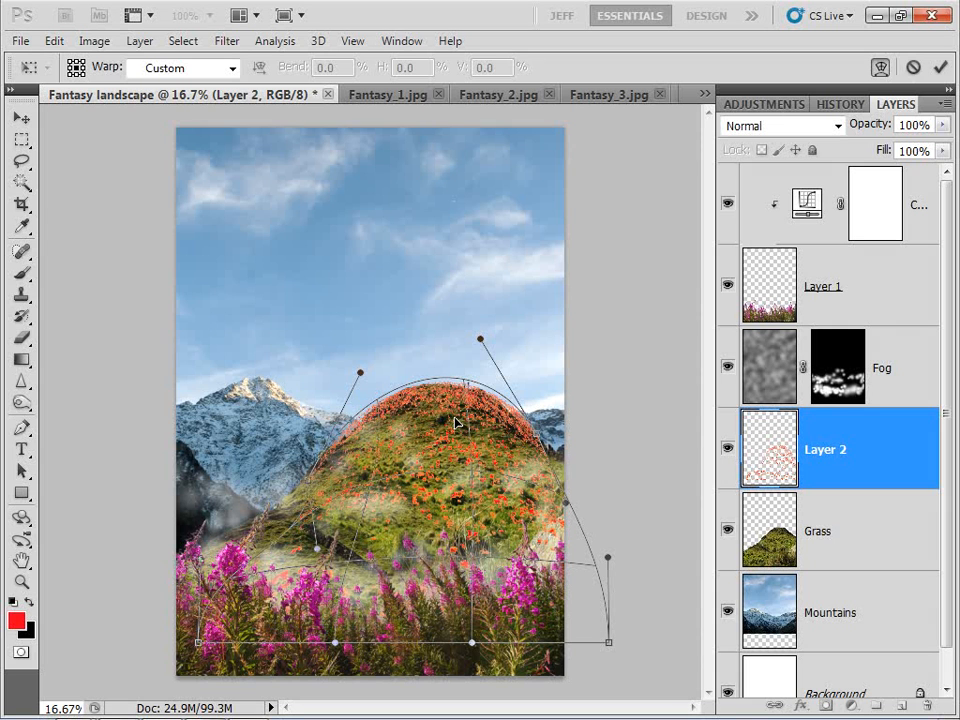
{"action": "key", "text": "Return"}
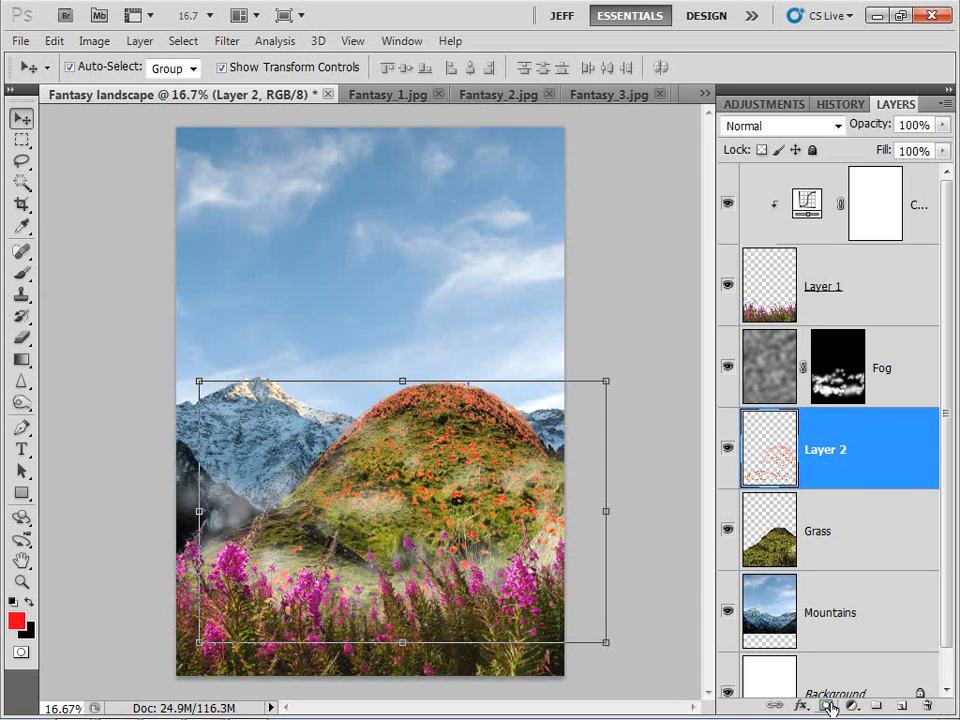
Add a layer mask to Layer 2 and paint black on it to hide the poppies on the lower part of the hill.
{"action": "left_click", "coordinate": [828, 706]}
{"action": "key", "text": "b"}
{"action": "left_click", "coordinate": [16, 600]}
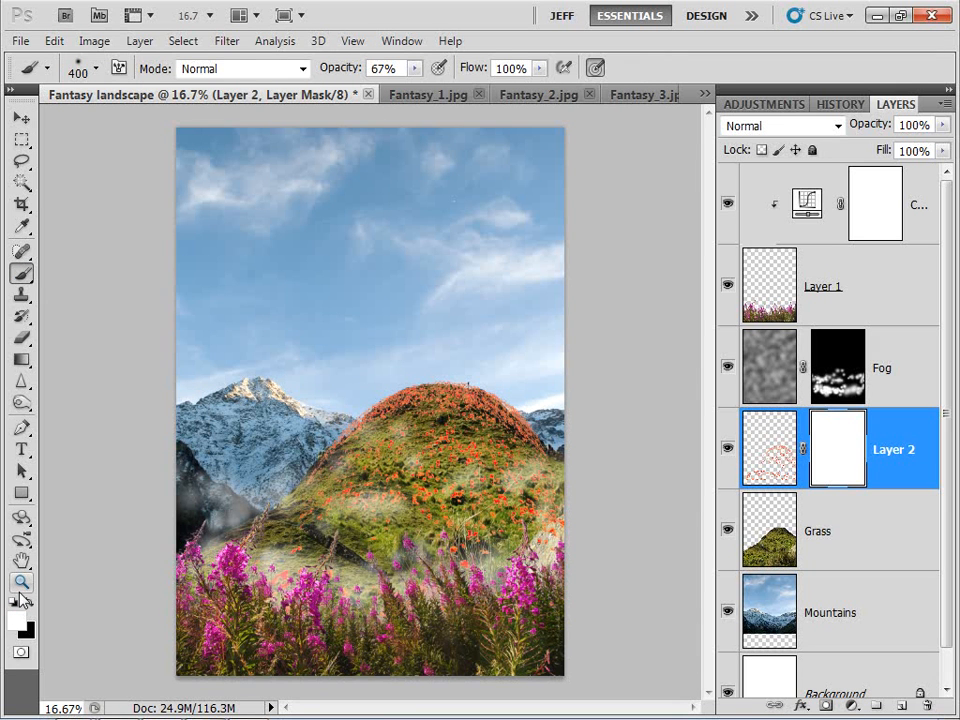
{"action": "left_click", "coordinate": [28, 600]}
{"action": "mouse_move", "coordinate": [435, 578]}
{"action": "left_mouse_down"}
{"action": "mouse_move", "coordinate": [533, 544]}
{"action": "mouse_move", "coordinate": [562, 523]}
{"action": "mouse_move", "coordinate": [579, 486]}
{"action": "mouse_move", "coordinate": [569, 507]}
{"action": "mouse_move", "coordinate": [539, 525]}
{"action": "mouse_move", "coordinate": [459, 533]}
{"action": "mouse_move", "coordinate": [403, 530]}
{"action": "mouse_move", "coordinate": [355, 510]}
{"action": "mouse_move", "coordinate": [482, 507]}
{"action": "mouse_move", "coordinate": [550, 521]}
{"action": "mouse_move", "coordinate": [391, 499]}
{"action": "mouse_move", "coordinate": [465, 477]}
{"action": "mouse_move", "coordinate": [491, 497]}
{"action": "mouse_move", "coordinate": [538, 488]}
{"action": "mouse_move", "coordinate": [524, 506]}
{"action": "mouse_move", "coordinate": [402, 489]}
{"action": "mouse_move", "coordinate": [333, 515]}
{"action": "left_mouse_up"}
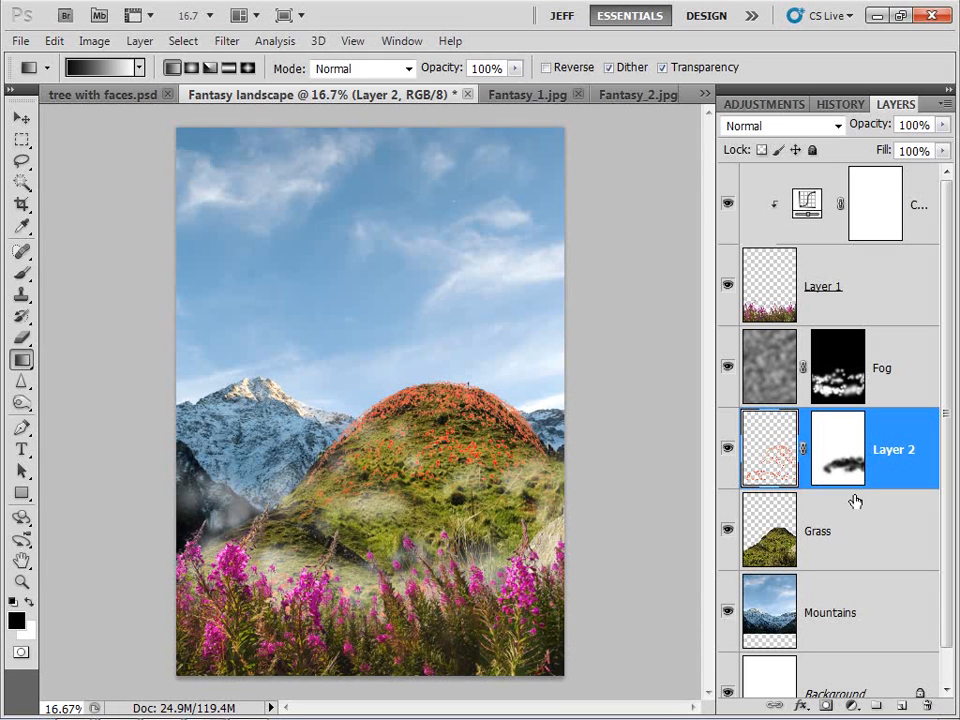
Add a new layer directly above the Mountains layer and name it black sky.
{"action": "scroll", "coordinate": [855, 501], "scroll_direction": "down", "scroll_amount": 1}
{"action": "left_click", "coordinate": [826, 566]}
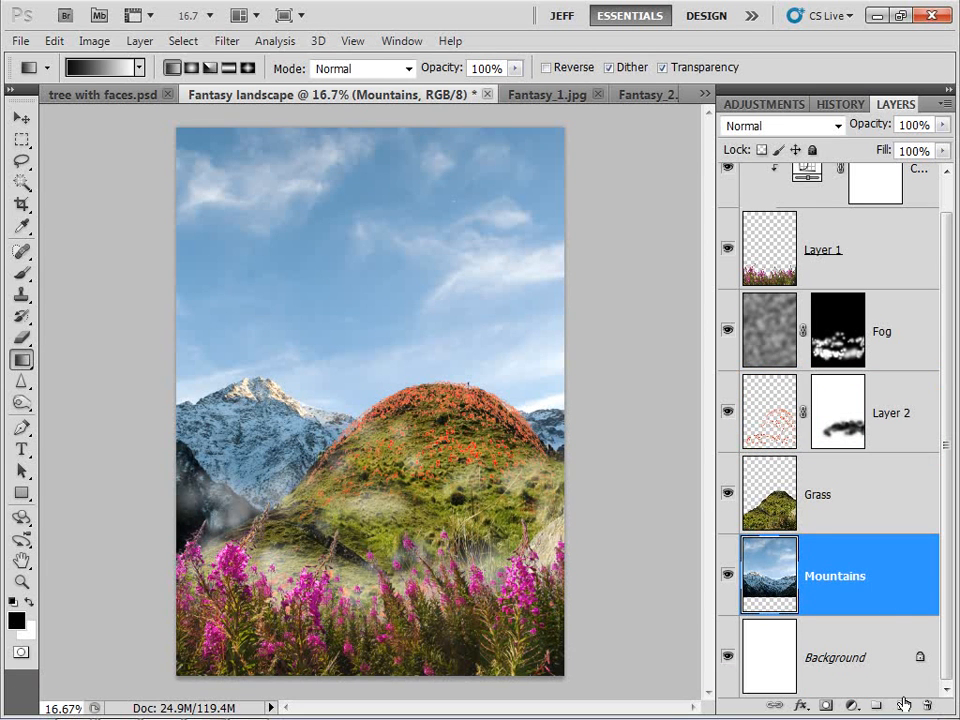
{"action": "left_click", "coordinate": [901, 706]}
{"action": "double_click", "coordinate": [828, 576]}
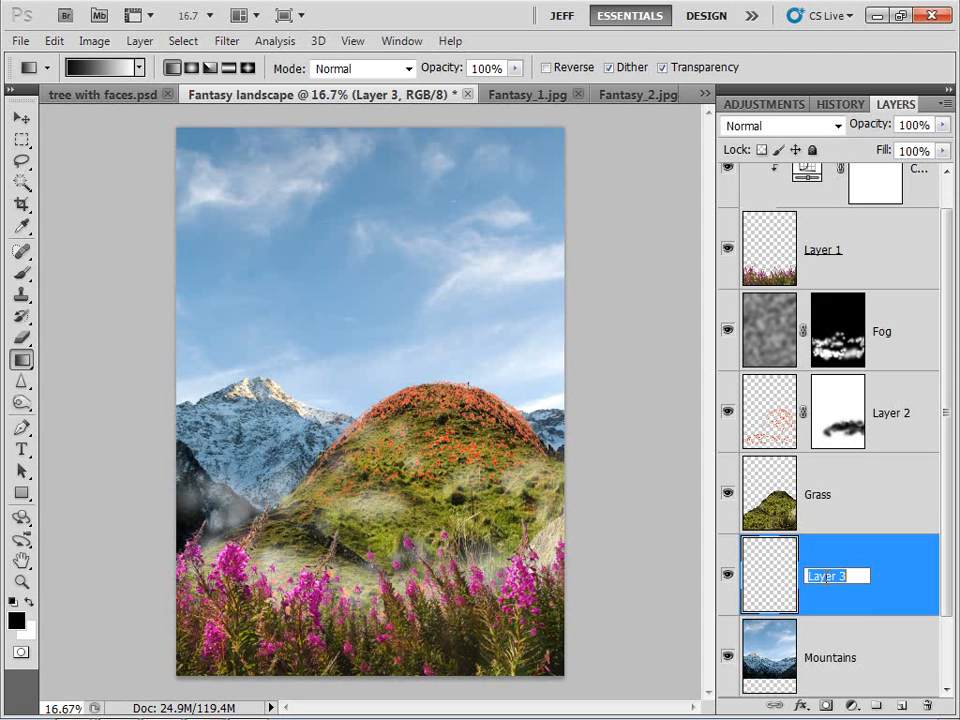
{"action": "type", "text": "black sky"}
{"action": "key", "text": "Return"}
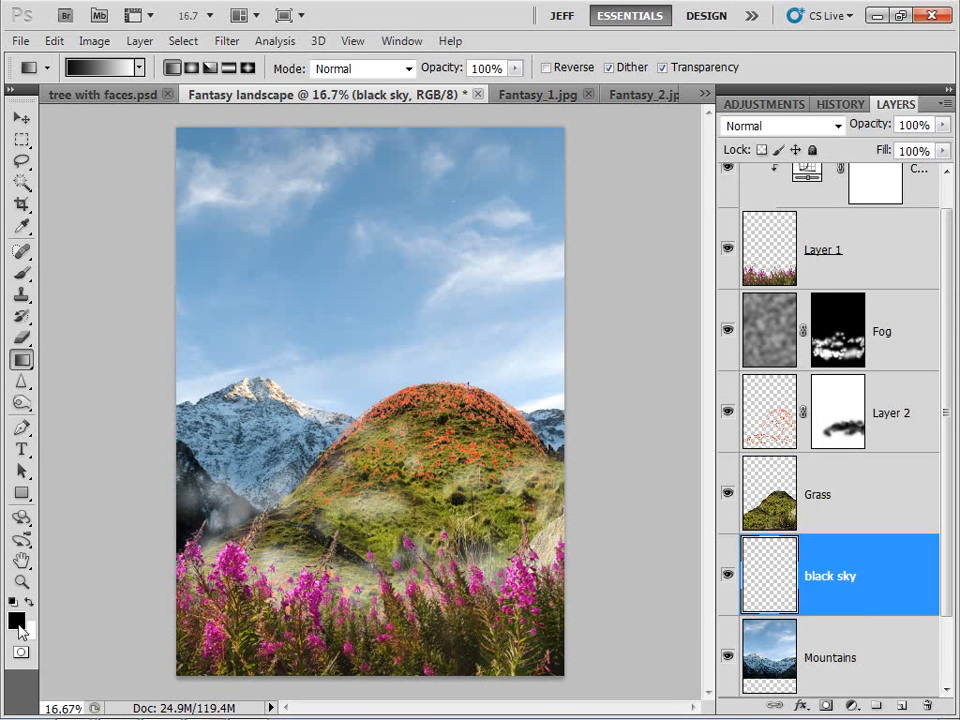
Darken the upper sky on the black sky layer with two black Foreground to Transparent gradients drawn downward from the top of the image.
{"action": "left_click", "coordinate": [139, 68]}
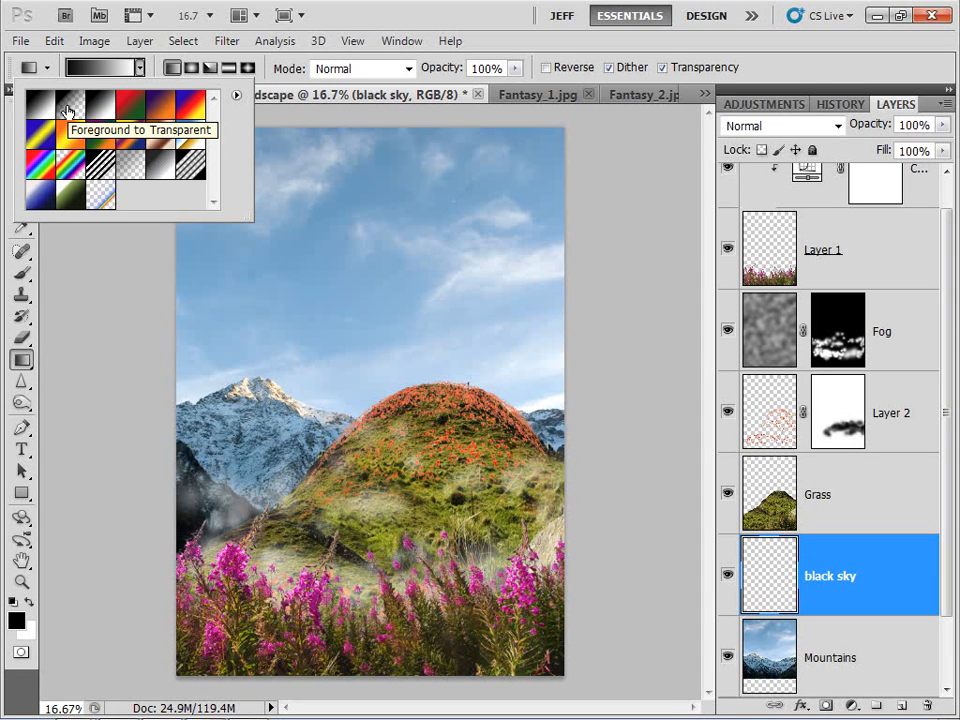
{"action": "left_click", "coordinate": [67, 110]}
{"action": "left_click", "coordinate": [360, 175]}
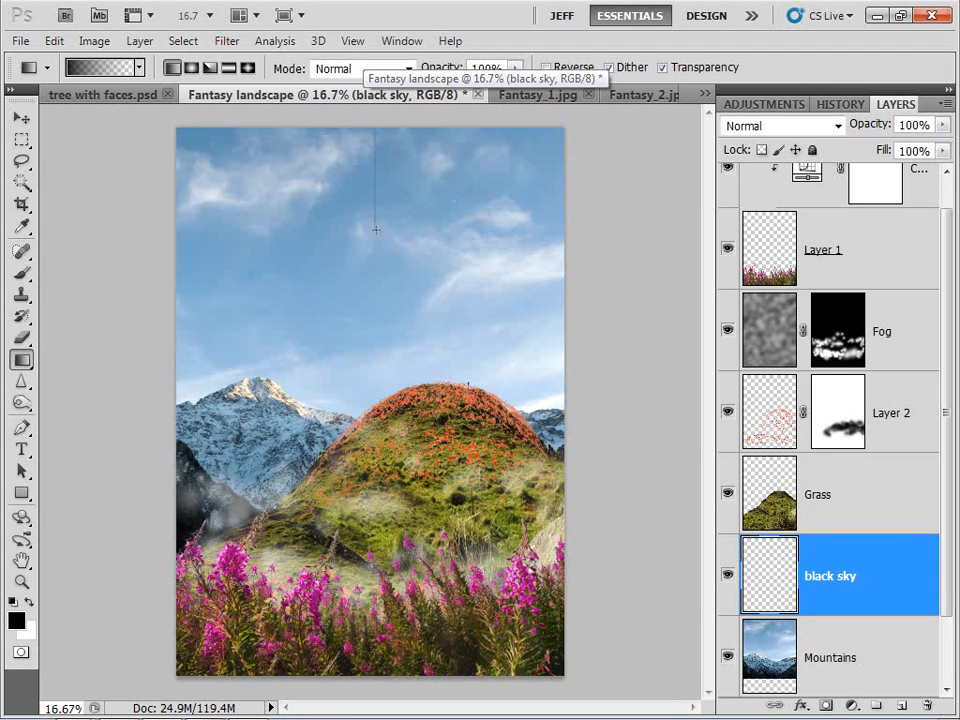
{"action": "left_click_drag", "start_coordinate": [377, 241], "coordinate": [377, 242]}
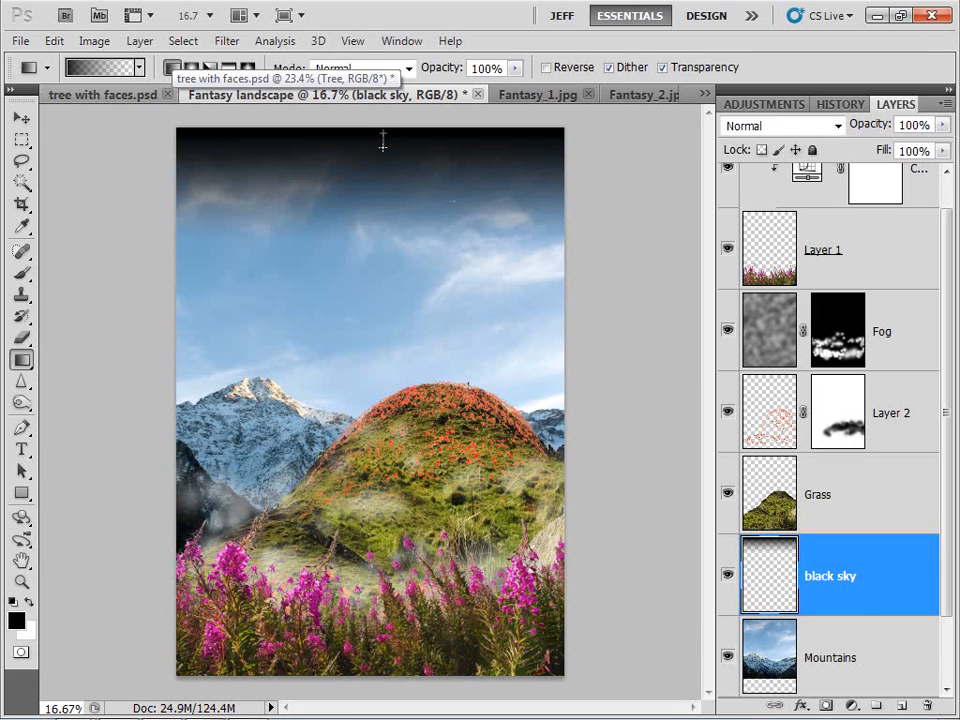
{"action": "mouse_move", "coordinate": [383, 143]}
{"action": "left_mouse_down"}
{"action": "mouse_move", "coordinate": [377, 258]}
{"action": "mouse_move", "coordinate": [372, 250]}
{"action": "left_mouse_up"}
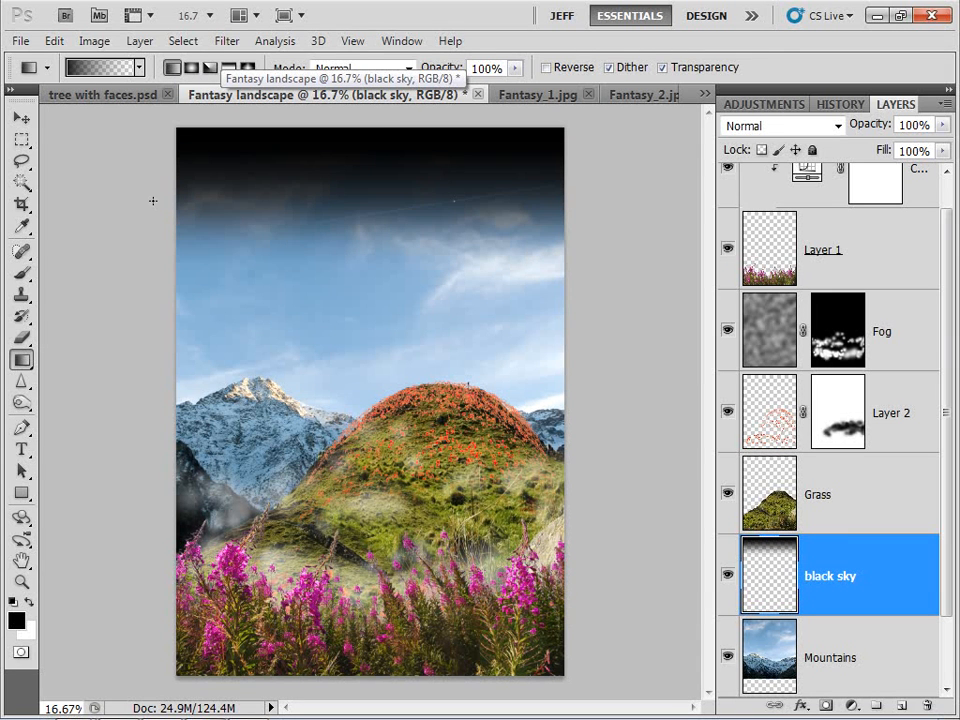
Warp the black sky gradient upward in the middle so it arches across the sky, and apply the transformation.
{"action": "left_click", "coordinate": [20, 120]}
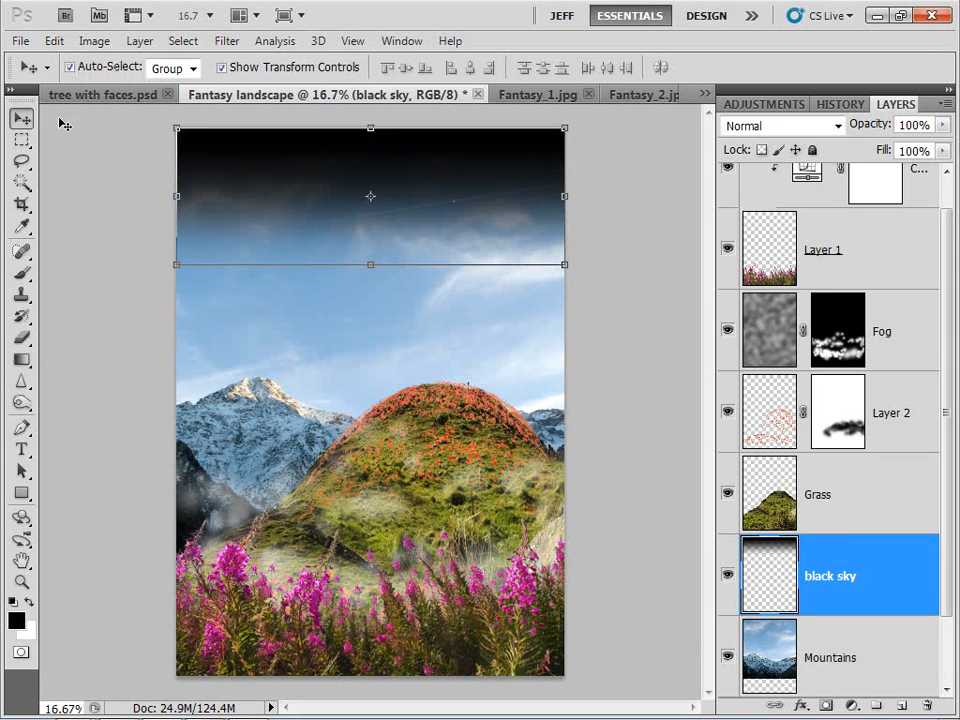
{"action": "left_click", "coordinate": [566, 128]}
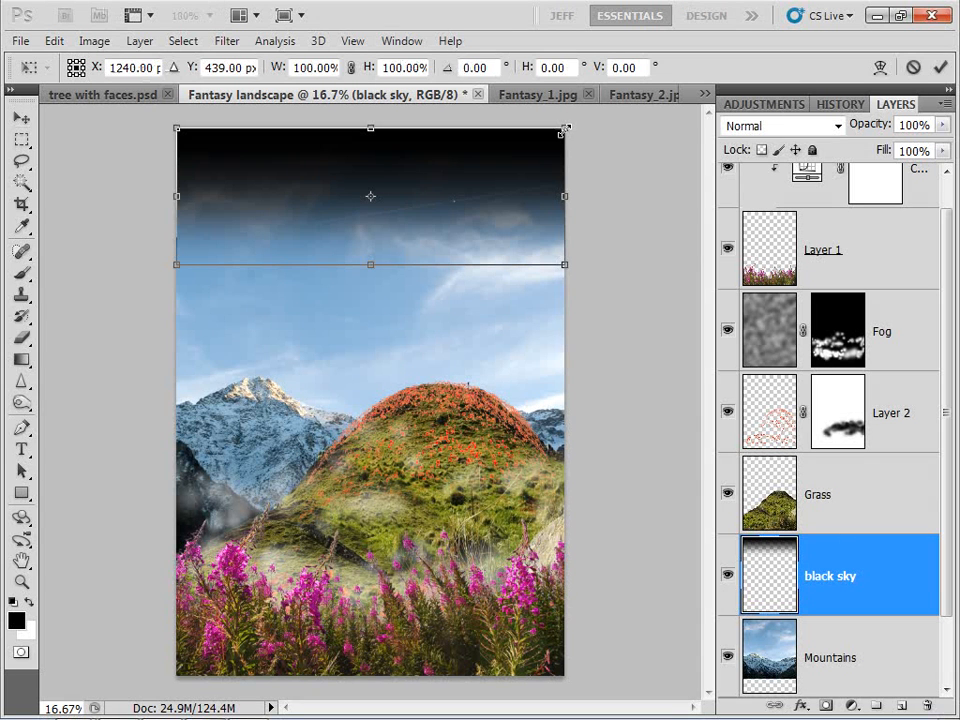
{"action": "right_click", "coordinate": [456, 176]}
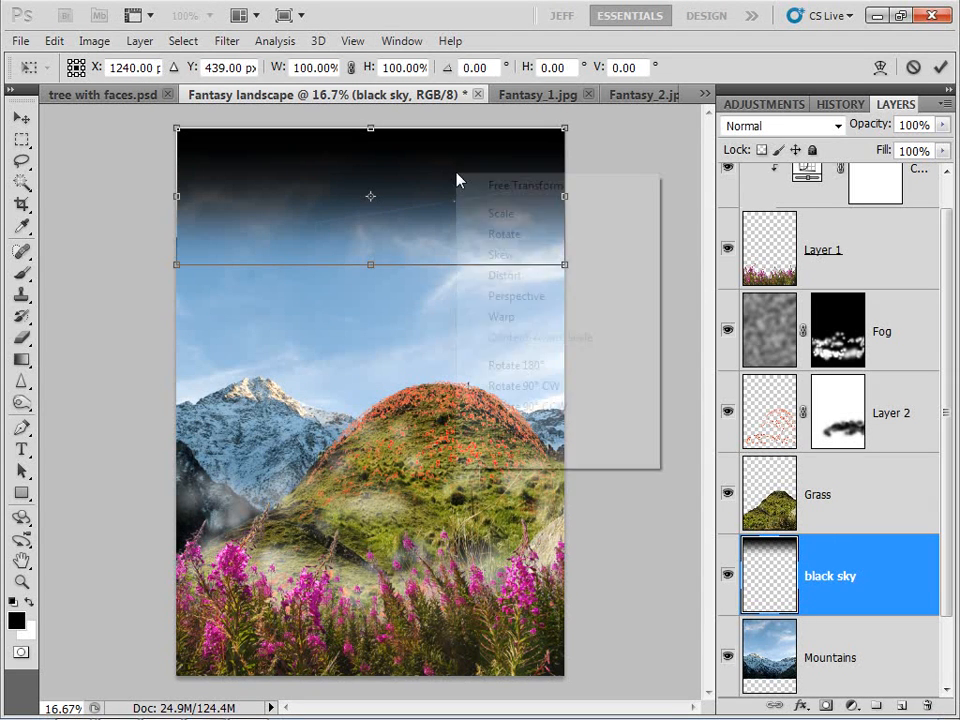
{"action": "left_click", "coordinate": [501, 316]}
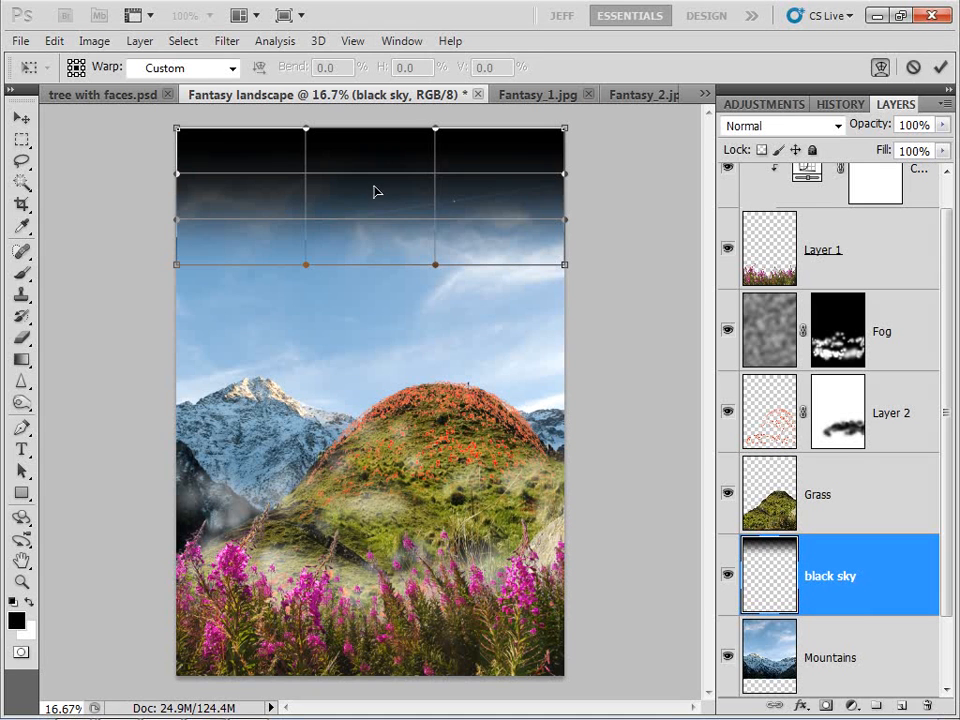
{"action": "left_click_drag", "start_coordinate": [375, 191], "coordinate": [358, 160]}
{"action": "key", "text": "Return"}
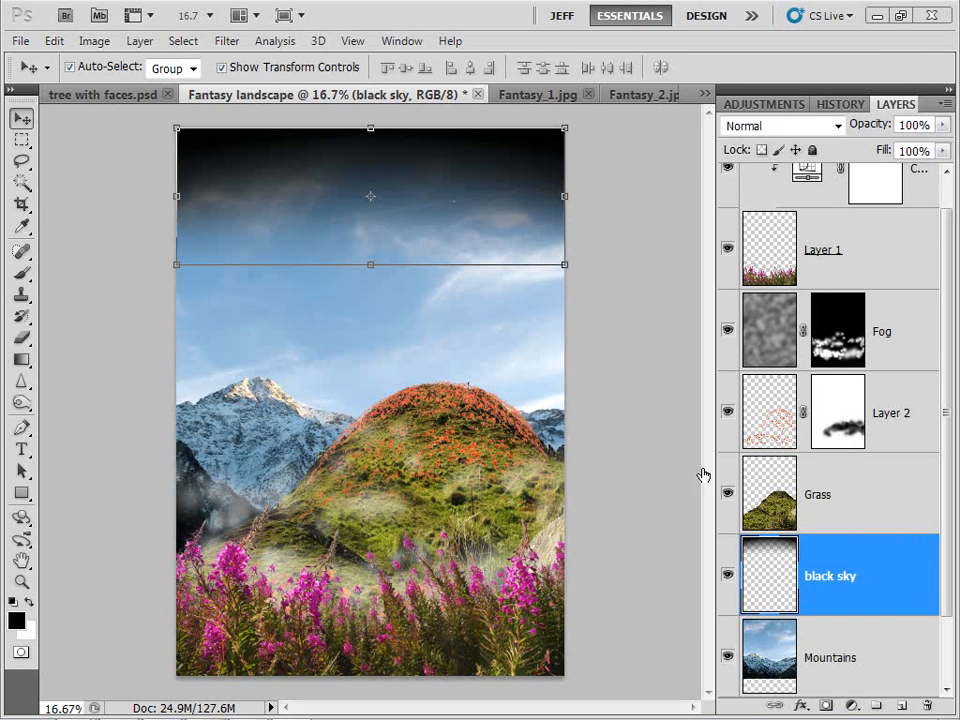
Erase the stray leftover pixels in the sky from the Grass layer.
{"action": "left_click", "coordinate": [771, 495]}
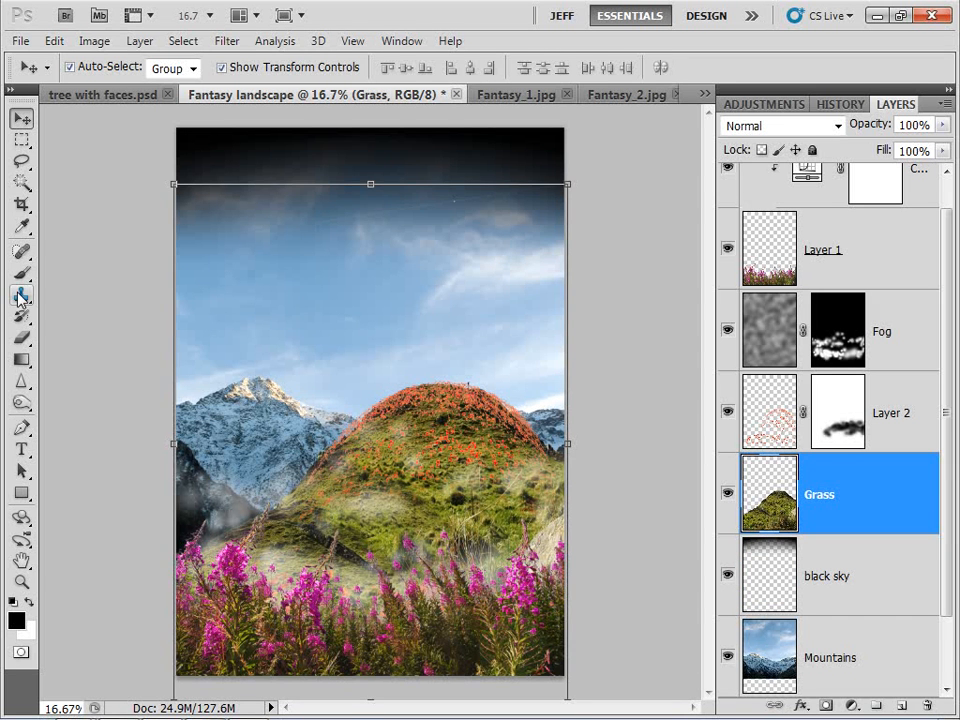
{"action": "left_click", "coordinate": [21, 337]}
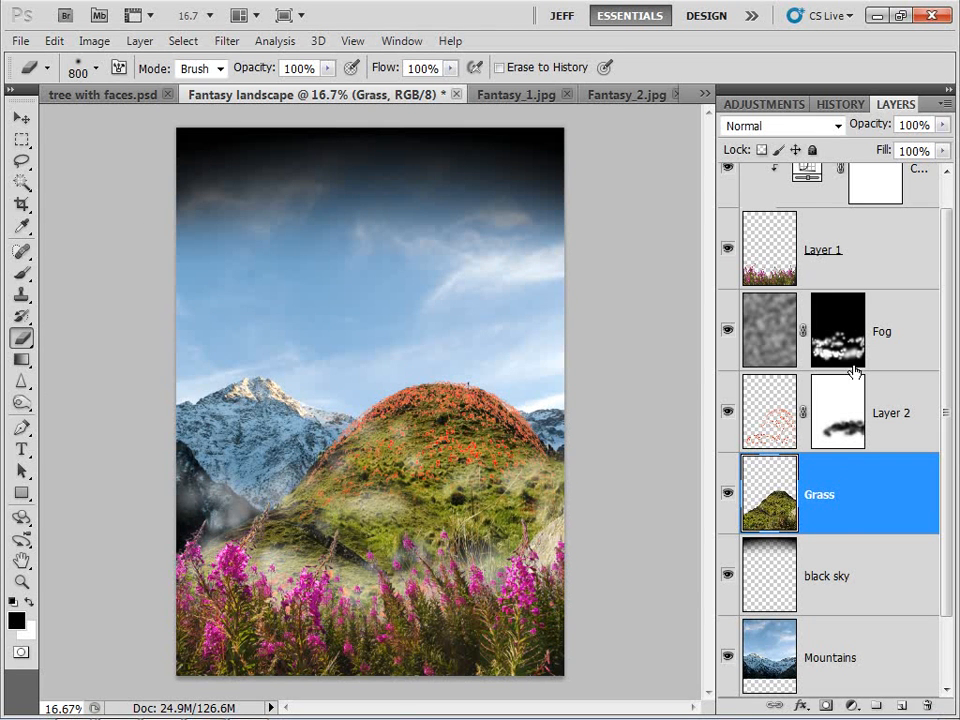
Add a new layer directly above the black sky layer and name it stars.
{"action": "scroll", "coordinate": [855, 400], "scroll_direction": "down", "scroll_amount": 1}
{"action": "left_click", "coordinate": [851, 493]}
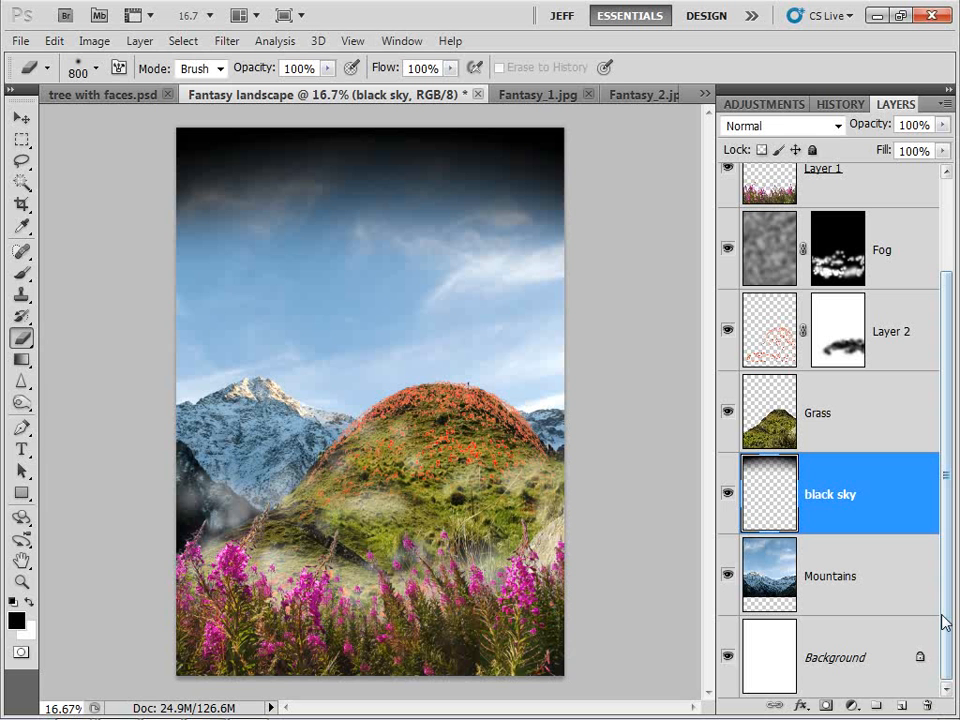
{"action": "left_click", "coordinate": [902, 707]}
{"action": "double_click", "coordinate": [827, 494]}
{"action": "type", "text": "s"}
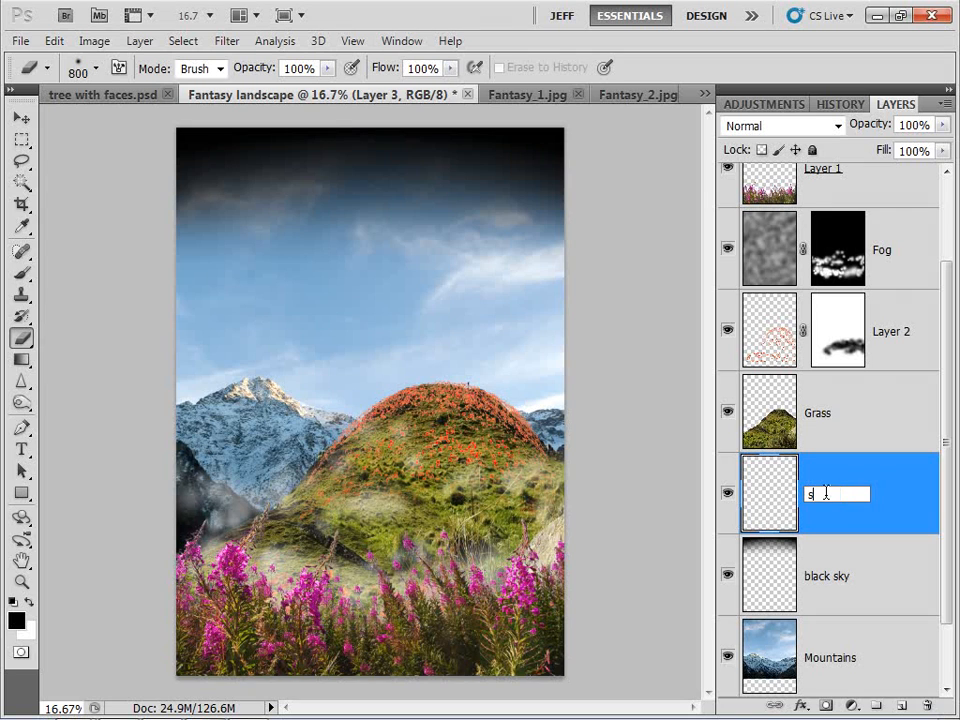
{"action": "type", "text": "tars"}
{"action": "key", "text": "Return"}
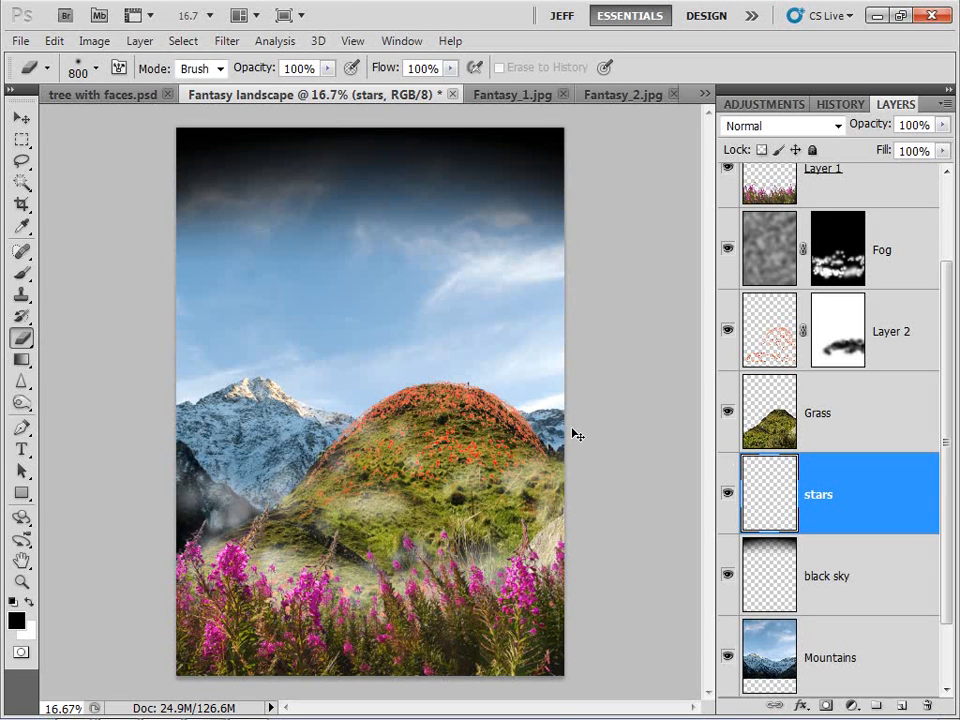
Set up a soft 9 px brush with 26% hardness and white as the foreground colour for painting on the stars layer.
{"action": "key", "text": "ctrl+plus"}
{"action": "key", "text": "ctrl+plus"}
{"action": "key", "text": "ctrl+plus"}
{"action": "mouse_move", "coordinate": [272, 266]}
{"action": "left_mouse_down"}
{"action": "mouse_move", "coordinate": [356, 429]}
{"action": "mouse_move", "coordinate": [360, 471]}
{"action": "mouse_move", "coordinate": [323, 445]}
{"action": "mouse_move", "coordinate": [326, 426]}
{"action": "left_mouse_up"}
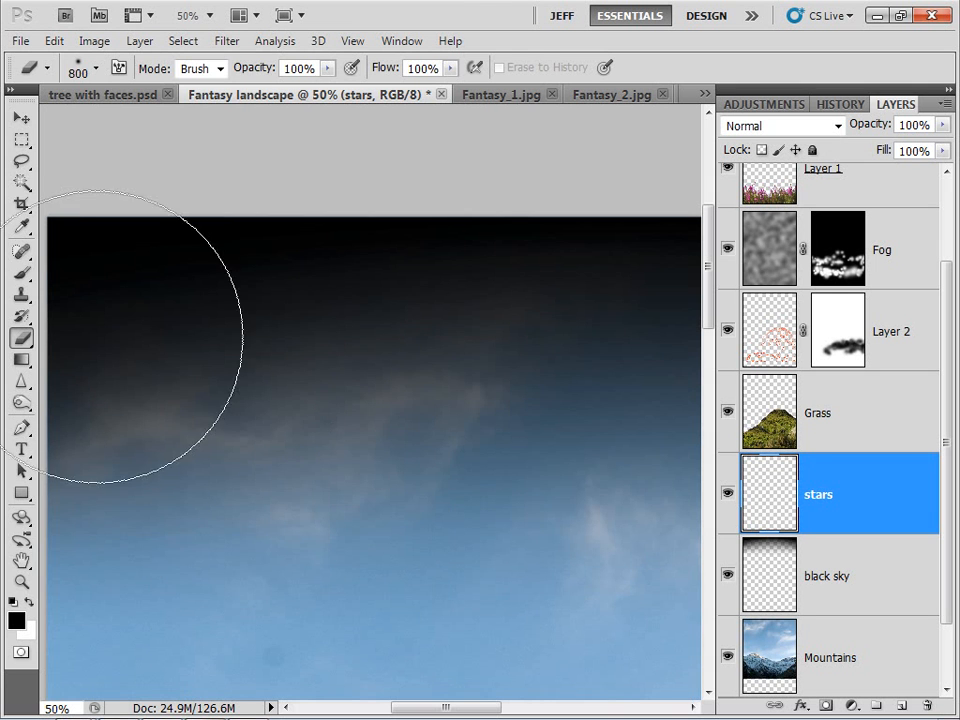
{"action": "left_click", "coordinate": [22, 273]}
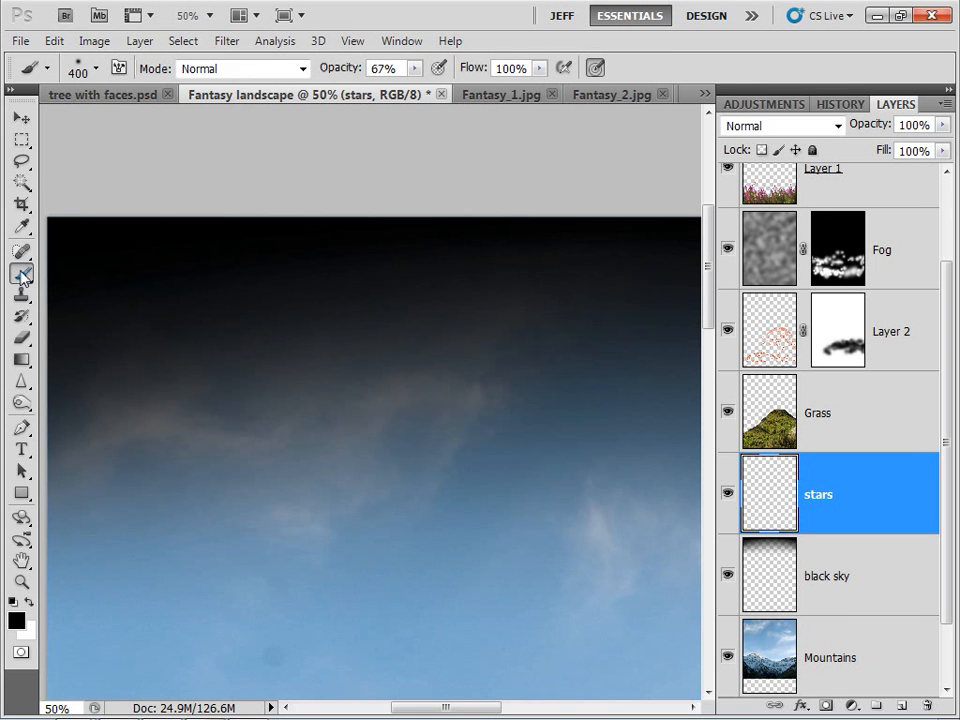
{"action": "left_click", "coordinate": [78, 62]}
{"action": "left_click", "coordinate": [97, 324]}
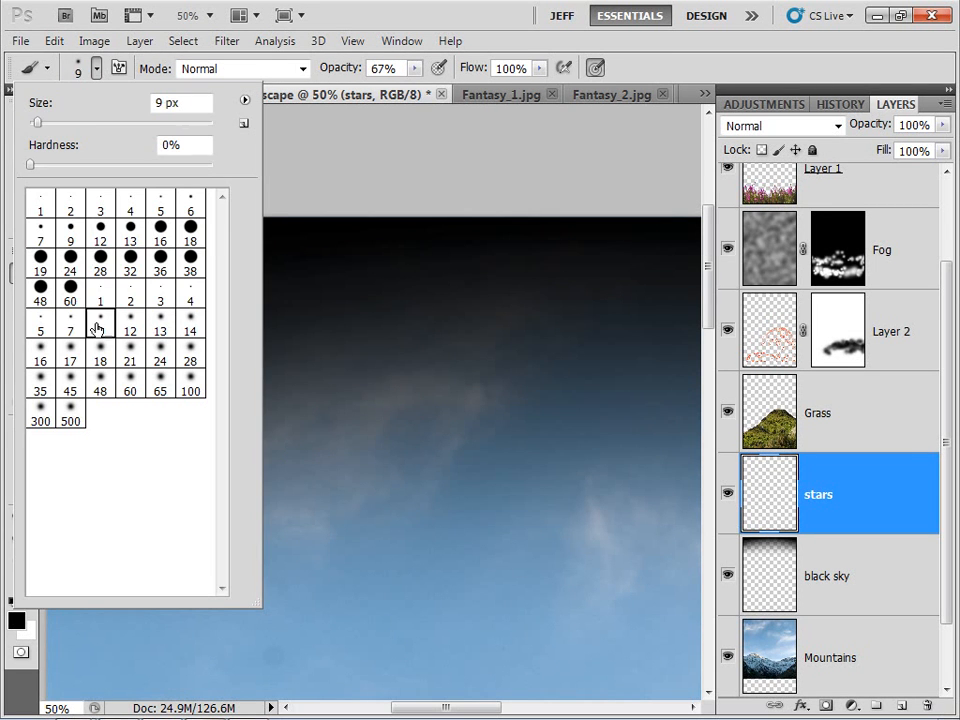
{"action": "left_click", "coordinate": [369, 6]}
{"action": "left_click", "coordinate": [78, 68]}
{"action": "left_click_drag", "start_coordinate": [32, 165], "coordinate": [77, 165]}
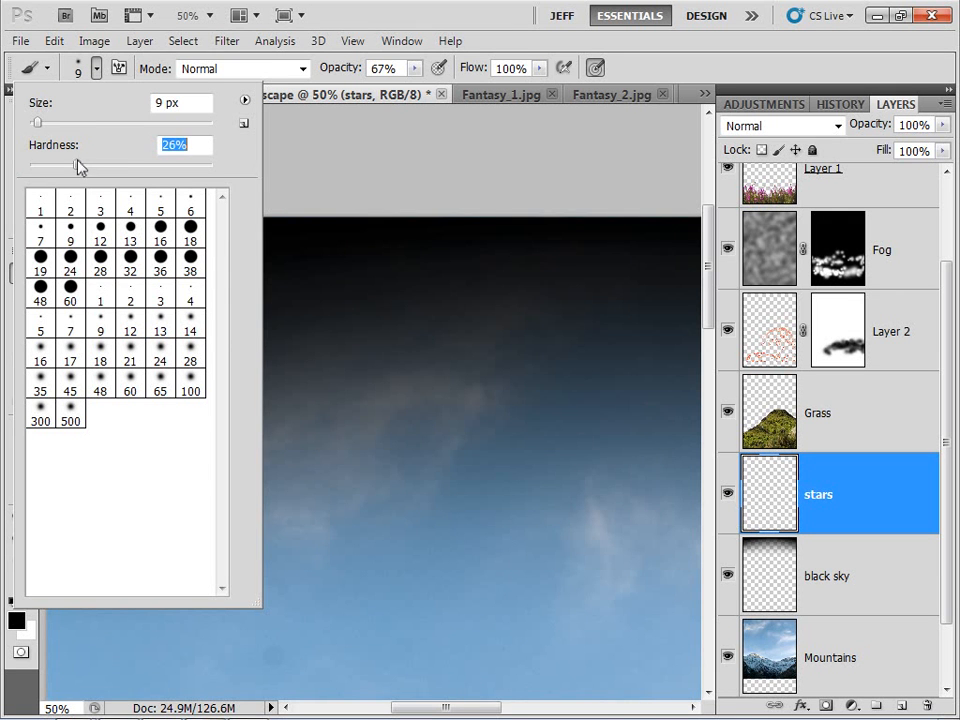
{"action": "left_click", "coordinate": [341, 30]}
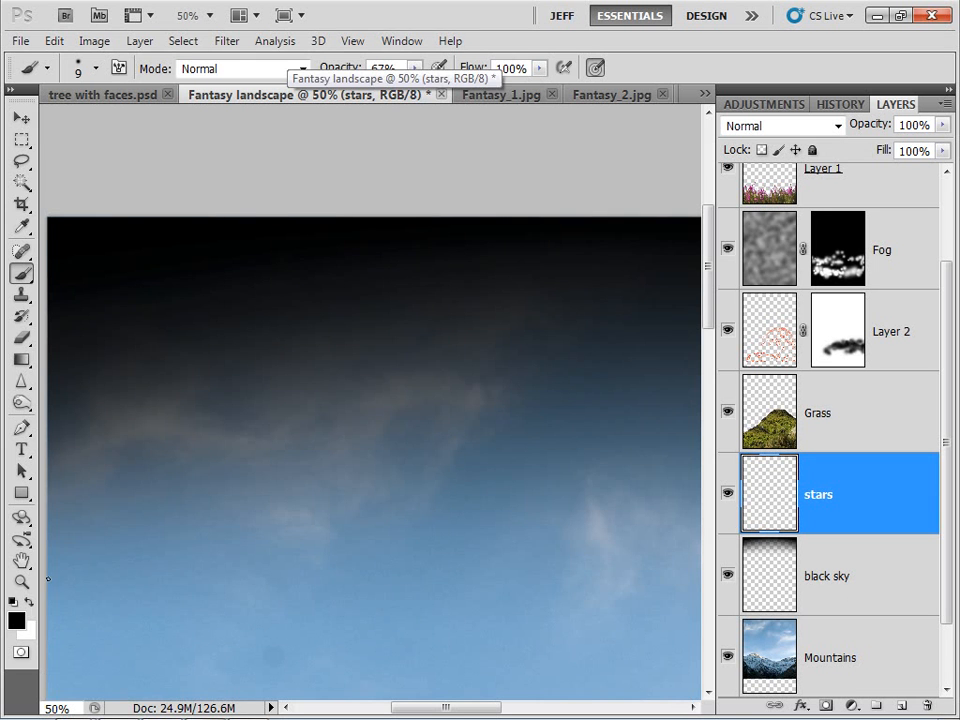
{"action": "left_click", "coordinate": [29, 601]}
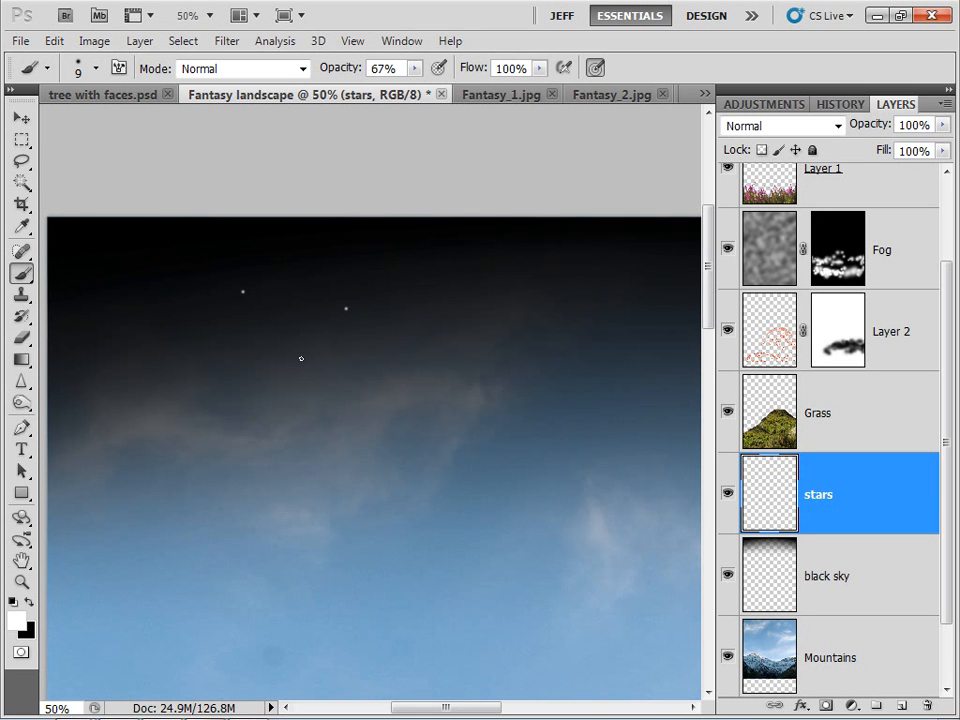
Paint small white star dots with progressively smaller brush sizes in the upper-left part of the dark sky.
{"action": "key", "text": "bracketleft"}
{"action": "key", "text": "bracketleft"}
{"action": "left_click", "coordinate": [311, 265]}
{"action": "key", "text": "bracketleft"}
{"action": "key", "text": "bracketleft"}
{"action": "left_click", "coordinate": [265, 352]}
{"action": "left_click", "coordinate": [266, 298]}
{"action": "key", "text": "bracketright"}
Raise the brush opacity to 72% and add larger and medium stars among the small ones with varied brush sizes.
{"action": "left_click_drag", "start_coordinate": [339, 69], "coordinate": [346, 71]}
{"action": "key", "text": "bracketright"}
{"action": "key", "text": "bracketright"}
{"action": "left_click", "coordinate": [243, 402]}
{"action": "key", "text": "bracketright"}
{"action": "key", "text": "bracketright"}
{"action": "key", "text": "bracketright"}
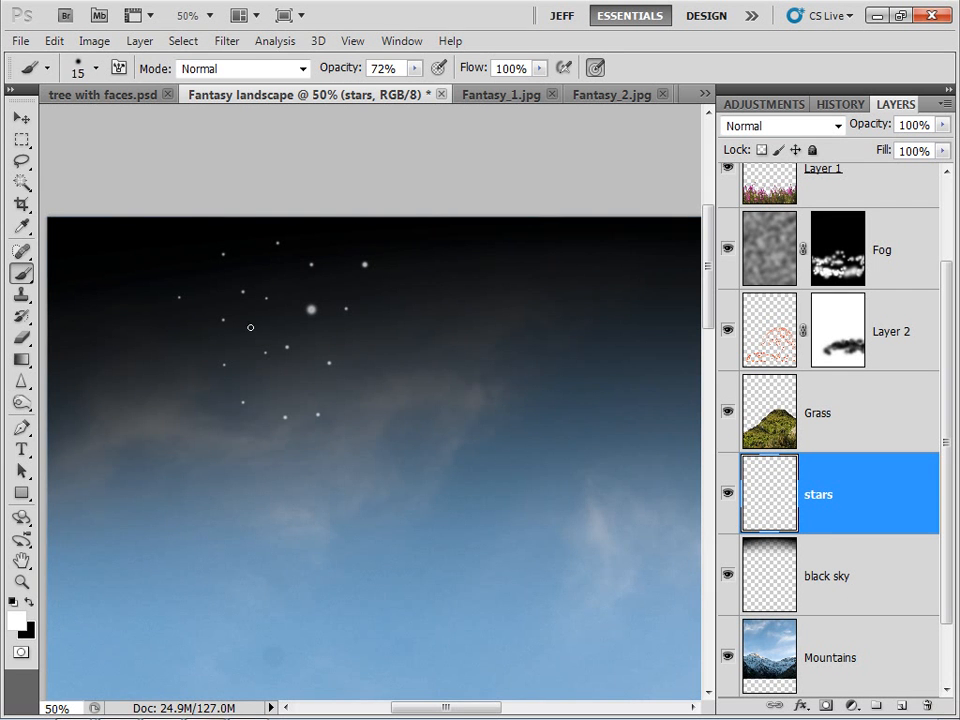
{"action": "key", "text": "bracketleft"}
{"action": "key", "text": "bracketright"}
{"action": "left_click", "coordinate": [376, 326]}
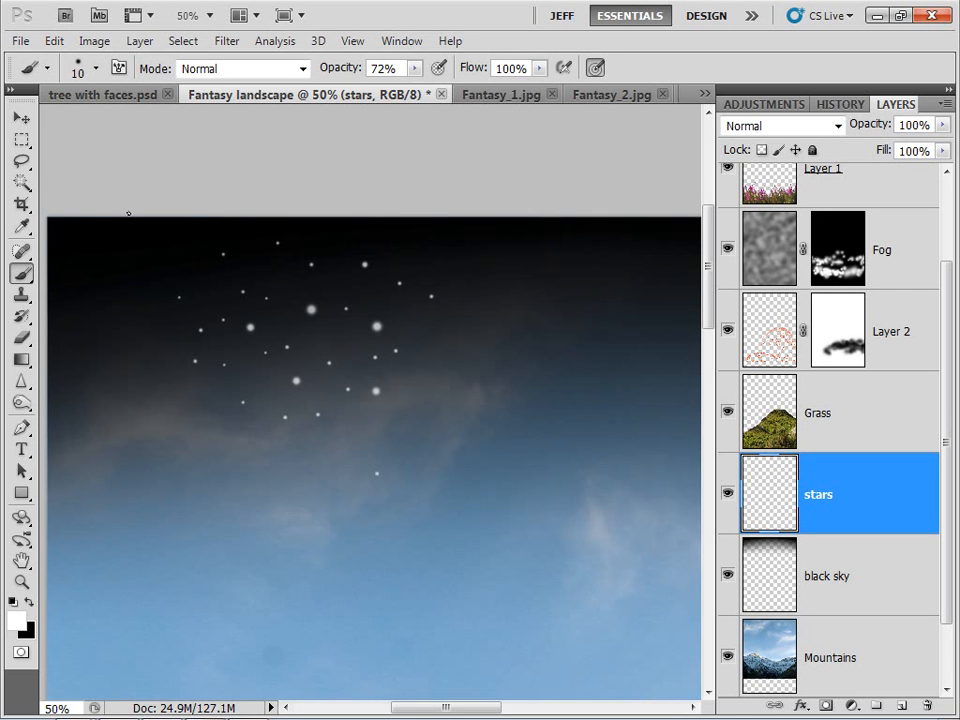
Duplicate the stars layer, offset the copy to the right, rotate it about -95°, and merge it back into the stars layer.
{"action": "left_click", "coordinate": [20, 118]}
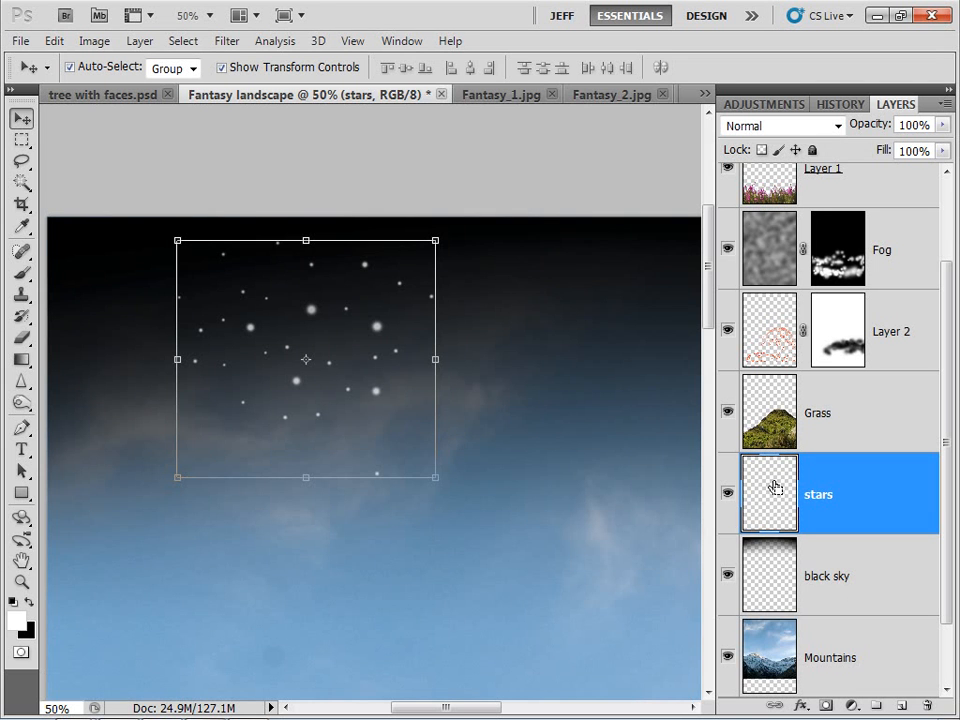
{"action": "key", "text": "ctrl+j"}
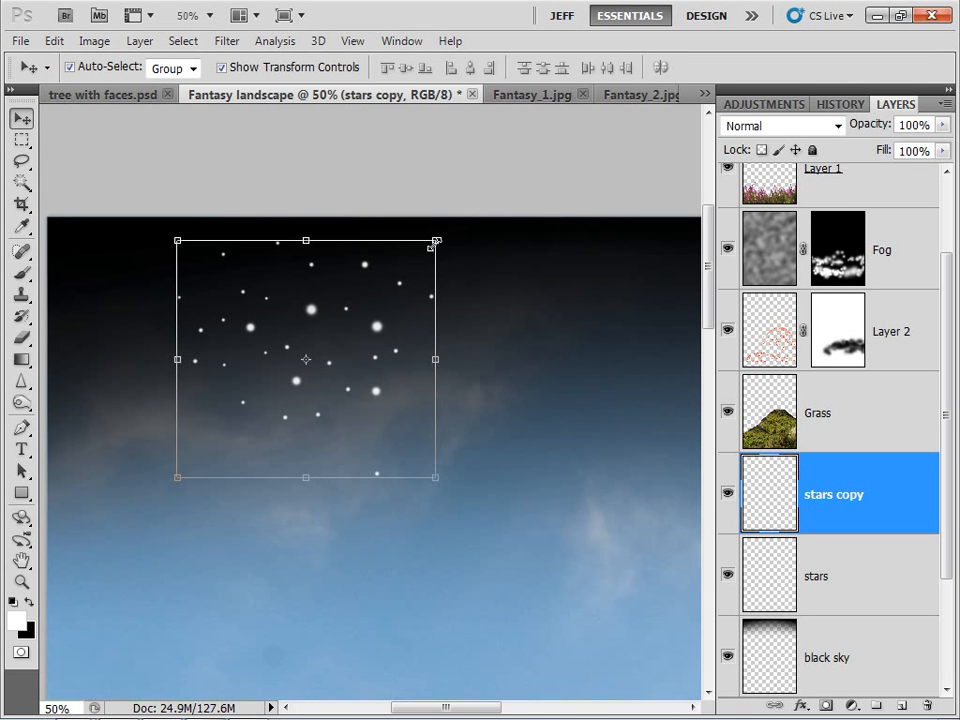
{"action": "left_click_drag", "start_coordinate": [309, 317], "coordinate": [501, 289]}
{"action": "left_click_drag", "start_coordinate": [373, 210], "coordinate": [465, 300]}
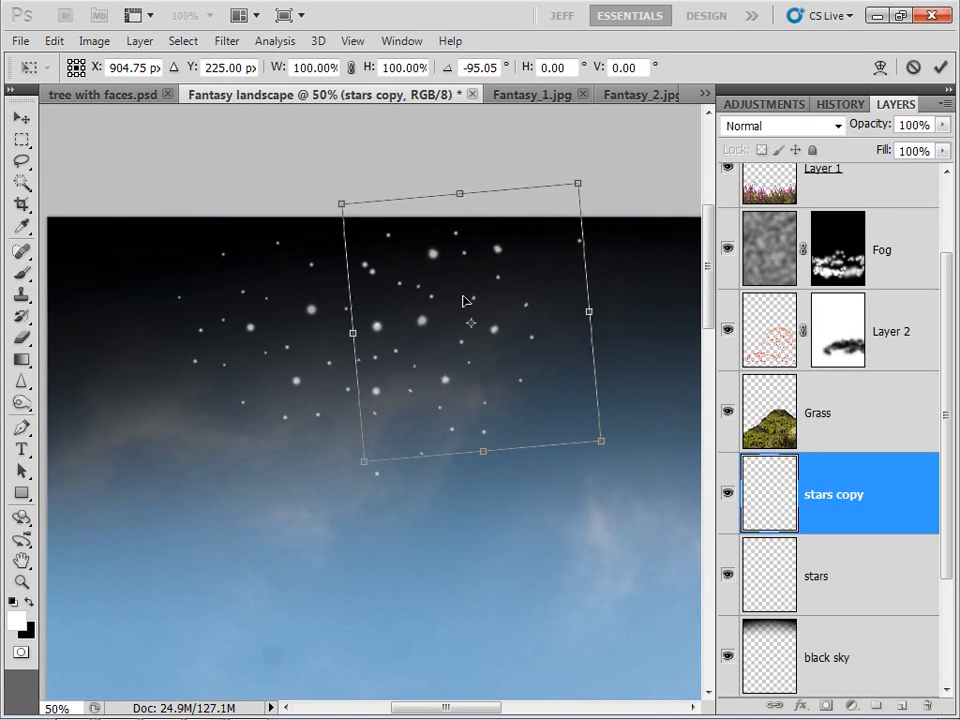
{"action": "key", "text": "Return"}
{"action": "left_click_drag", "start_coordinate": [440, 253], "coordinate": [451, 285]}
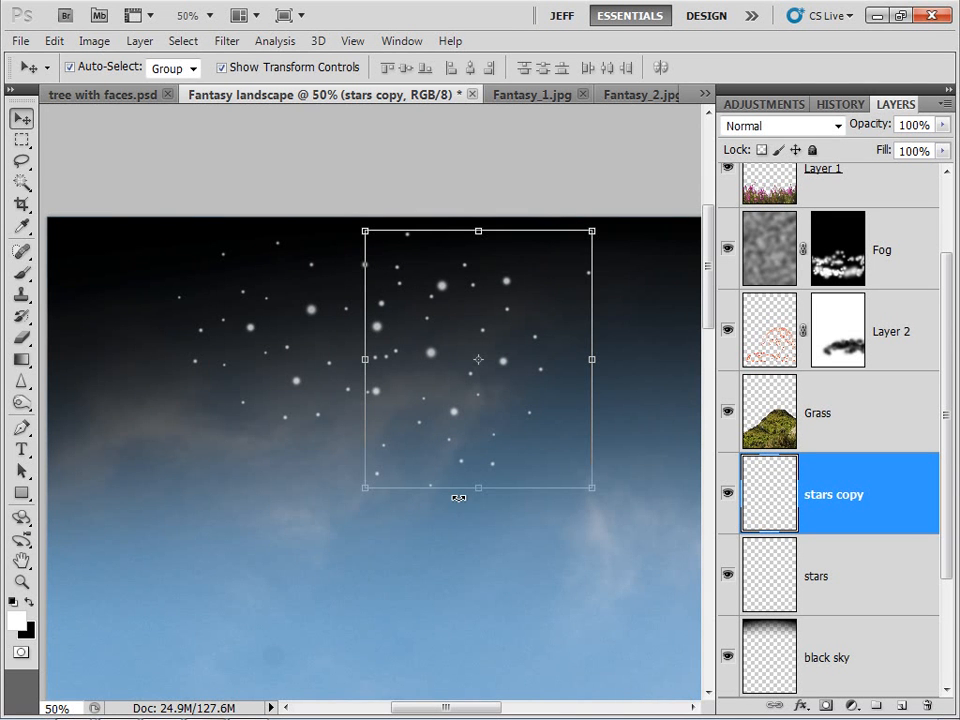
{"action": "key", "text": "ctrl+e"}
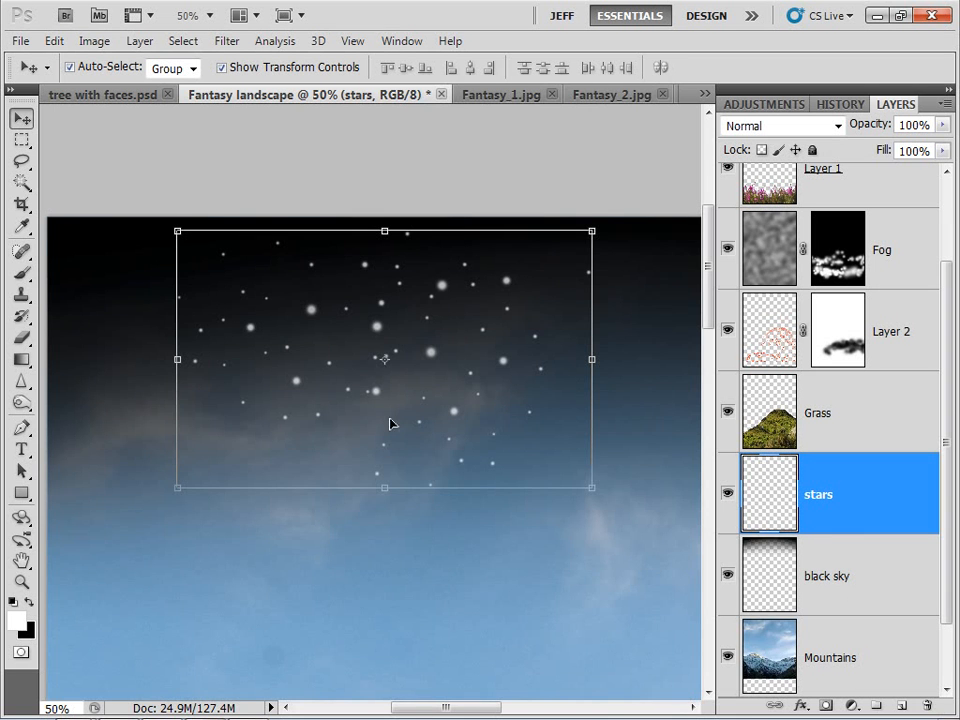
Duplicate the merged stars layer, shift one set of stars sideways to widen the star field, and merge the two layers.
{"action": "key", "text": "ctrl+j"}
{"action": "left_click_drag", "start_coordinate": [447, 288], "coordinate": [420, 292]}
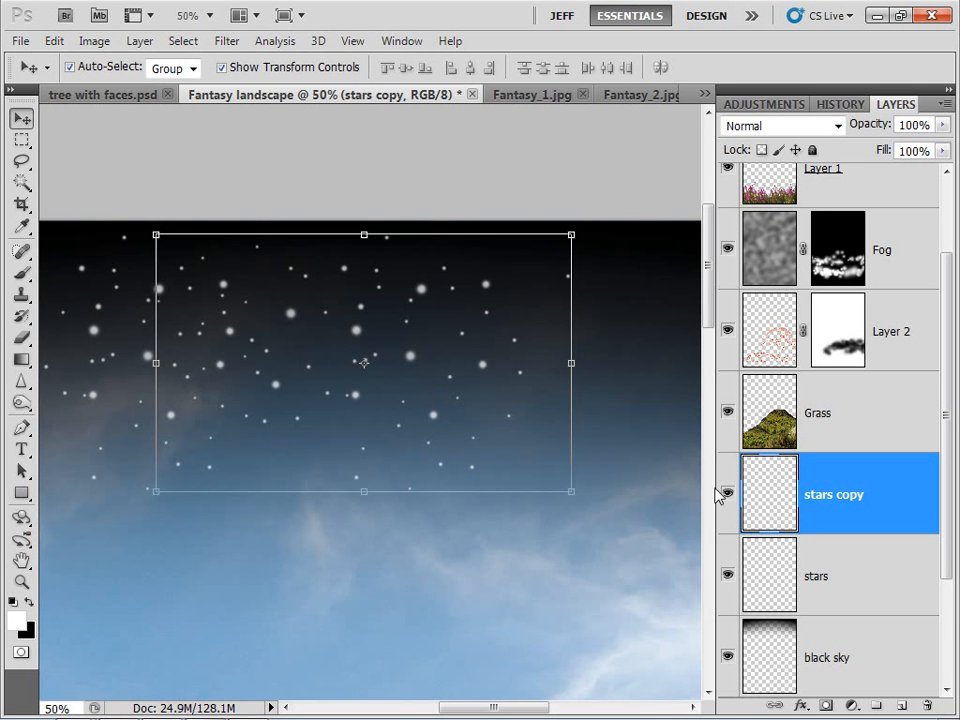
{"action": "key", "text": "Delete"}
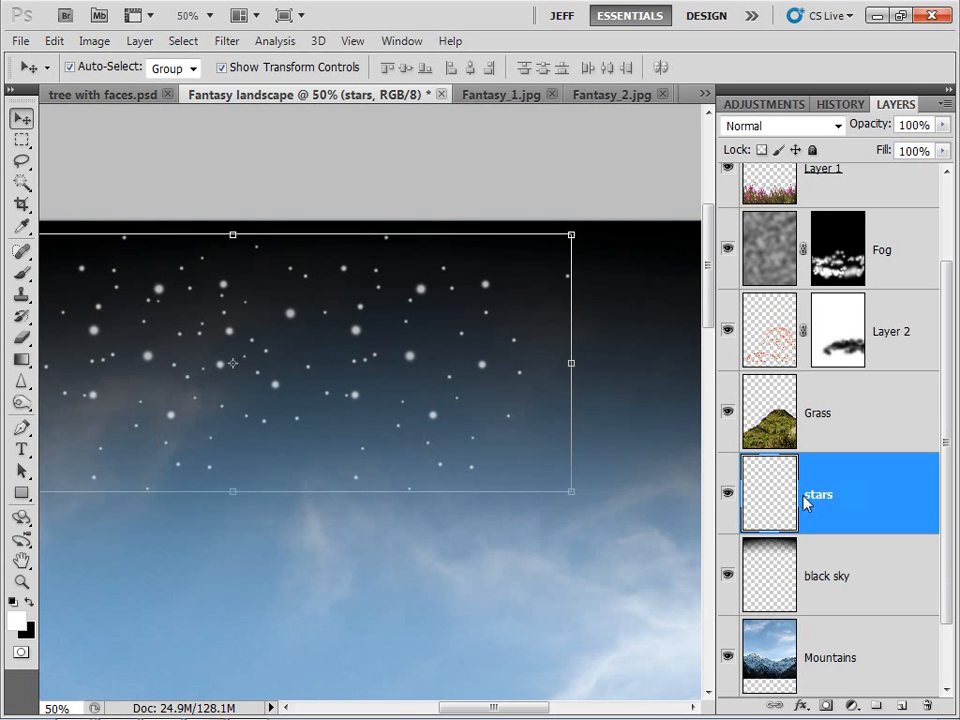
Duplicate the widened stars layer again and move the copy across to the right edge of the sky.
{"action": "key", "text": "ctrl+minus"}
{"action": "key", "text": "ctrl+minus"}
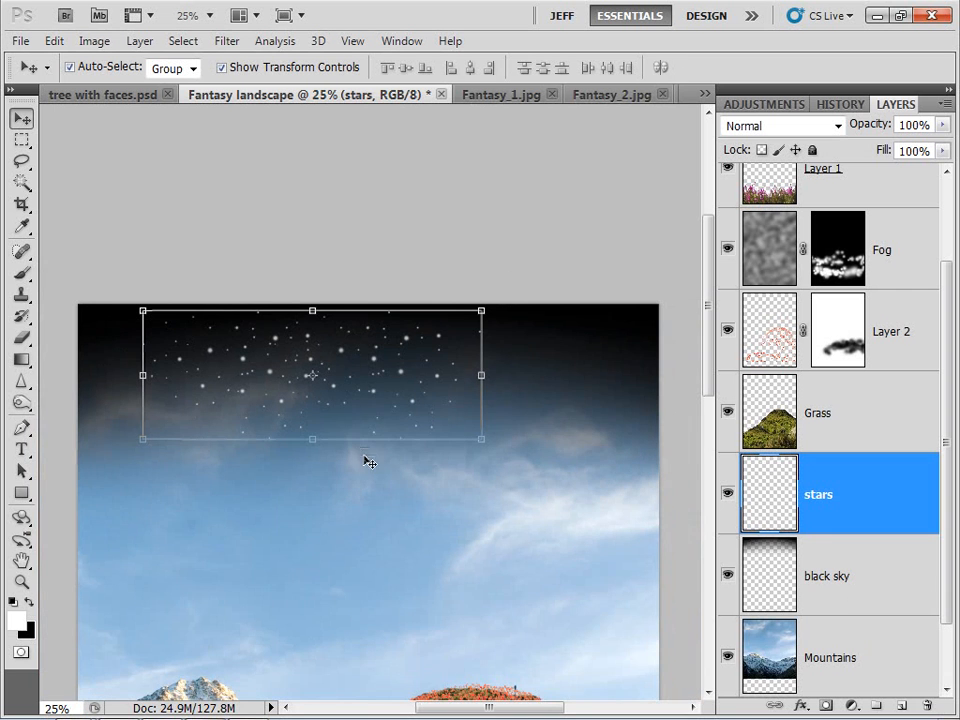
{"action": "key", "text": "ctrl+j"}
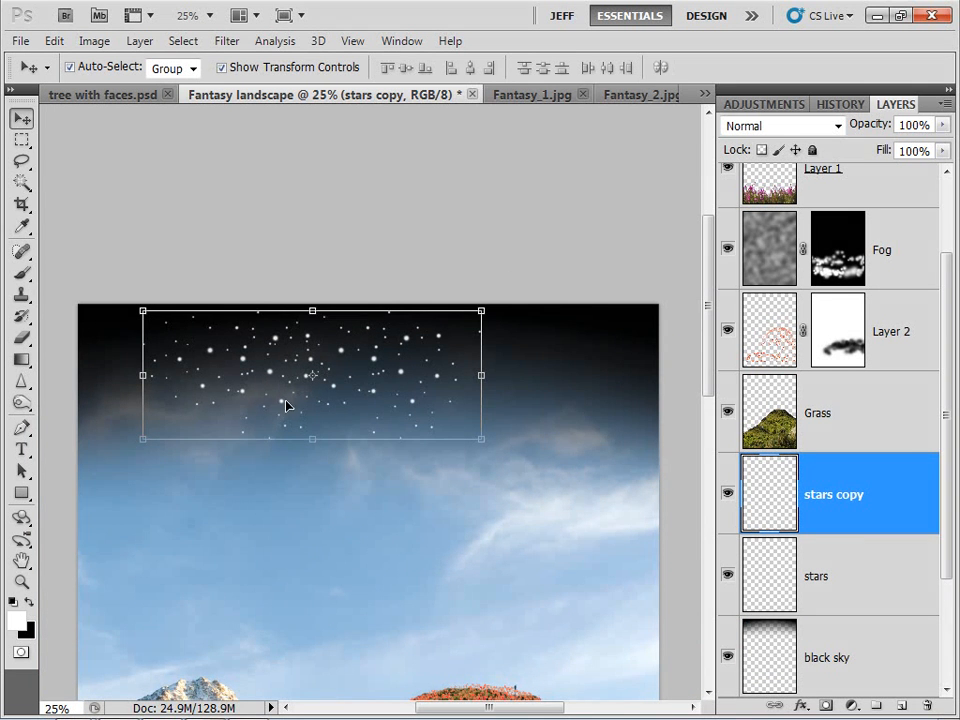
{"action": "mouse_move", "coordinate": [375, 364]}
{"action": "left_mouse_down"}
{"action": "mouse_move", "coordinate": [514, 362]}
{"action": "mouse_move", "coordinate": [362, 366]}
{"action": "left_mouse_up"}
{"action": "left_click", "coordinate": [340, 355]}
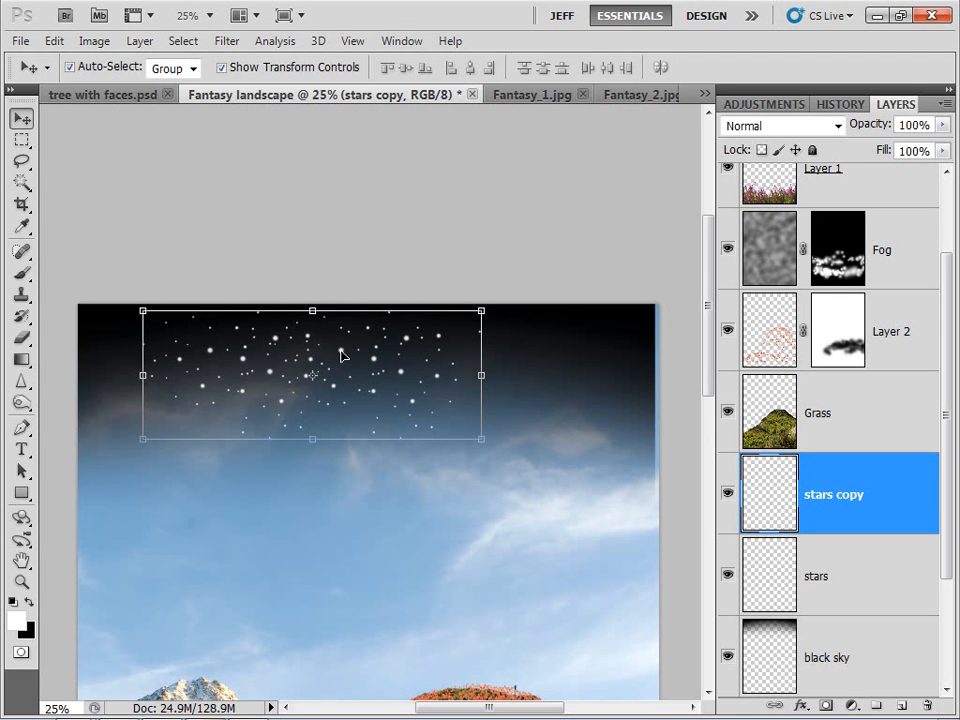
{"action": "left_click_drag", "start_coordinate": [341, 351], "coordinate": [606, 356]}
Stretch the black sky layer slightly past the image's right edge to cover the gap, and apply the transformation.
{"action": "left_click", "coordinate": [648, 408]}
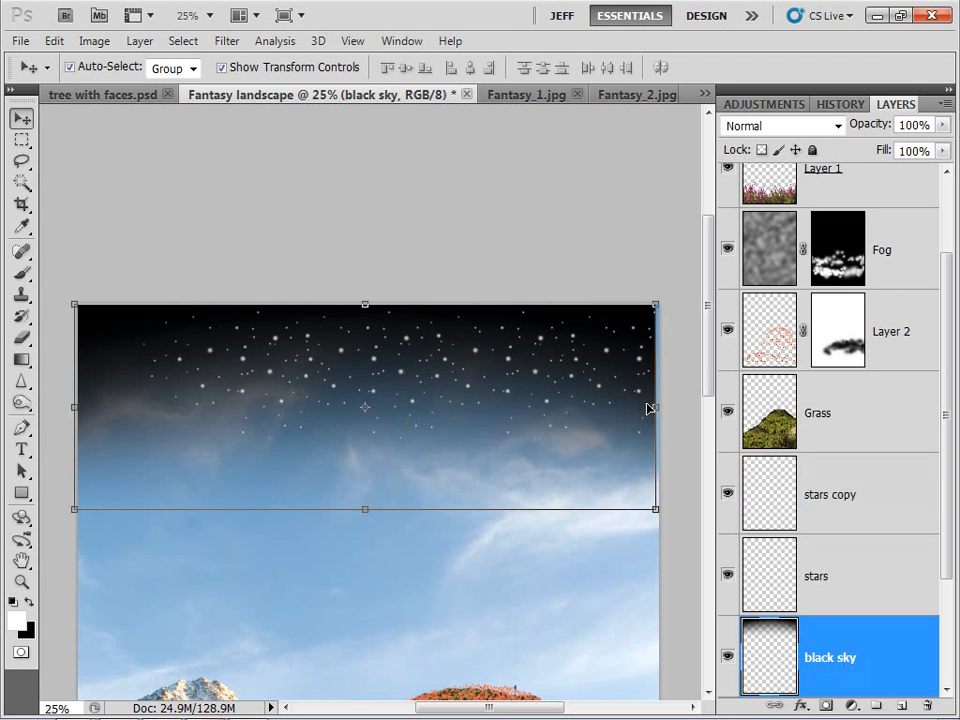
{"action": "left_click_drag", "start_coordinate": [654, 407], "coordinate": [662, 405]}
{"action": "key", "text": "Return"}
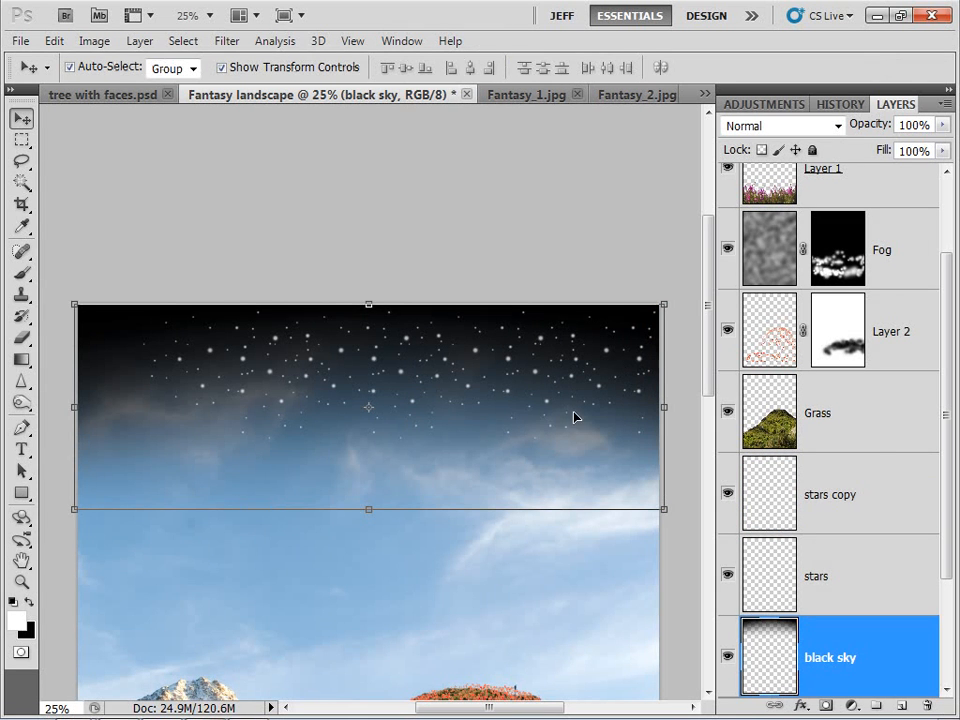
Merge the stars copy into the stars layer and move the combined stars up and left to span the sky's full width.
{"action": "scroll", "coordinate": [797, 553], "scroll_direction": "down", "scroll_amount": 2}
{"action": "left_click", "coordinate": [836, 493]}
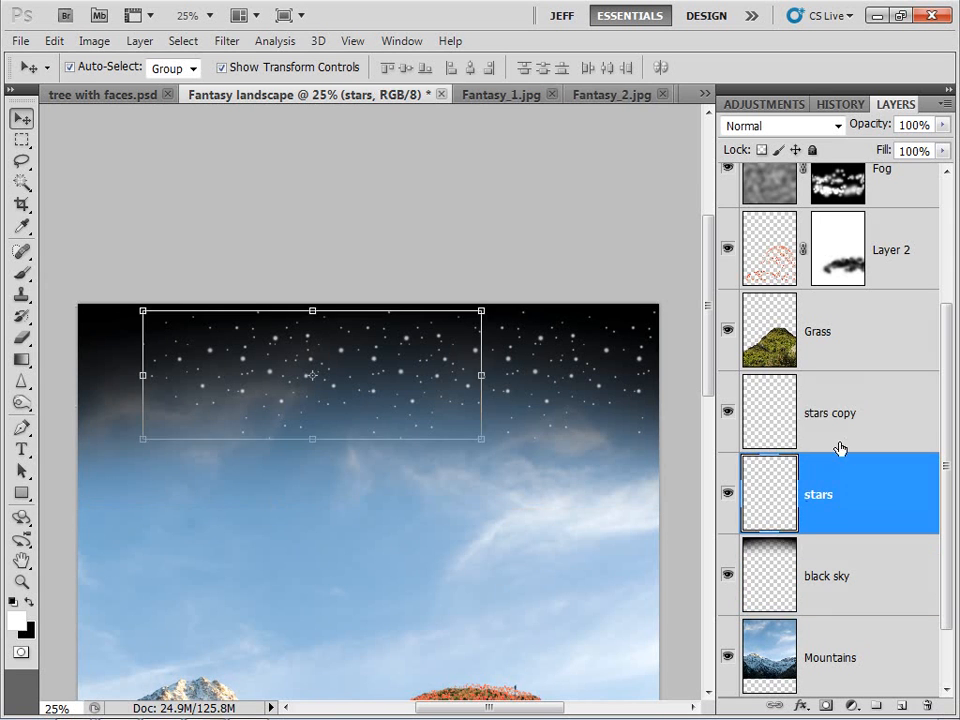
{"action": "left_click", "coordinate": [846, 428]}
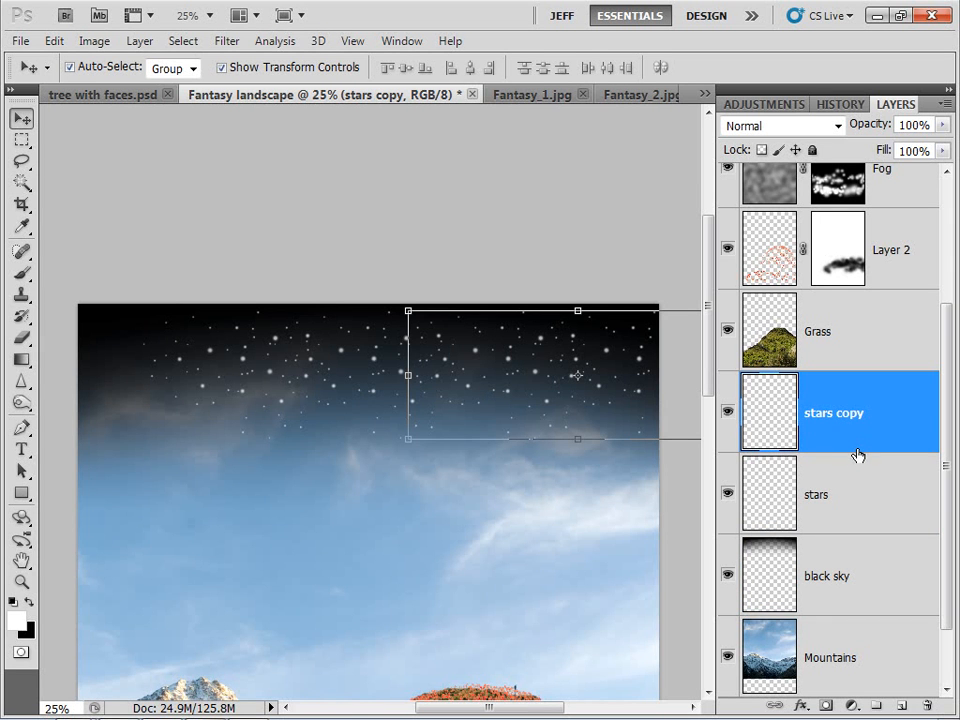
{"action": "key", "text": "Delete"}
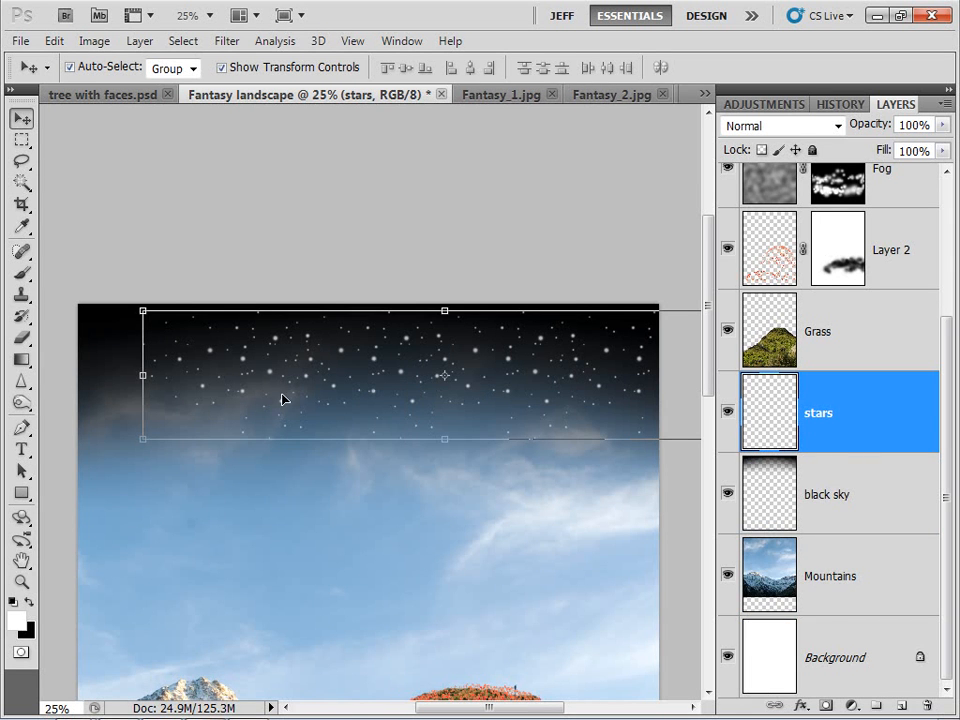
{"action": "left_click_drag", "start_coordinate": [277, 342], "coordinate": [182, 358]}
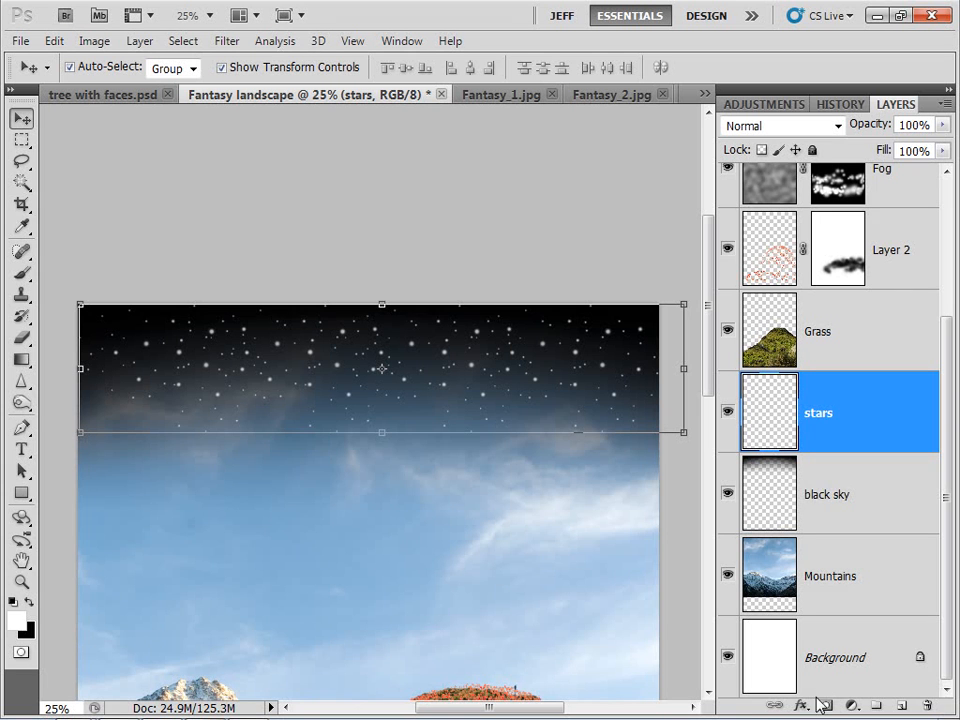
Add an Outer Glow to the stars layer with 49% opacity and the light blue colour b8f9ff.
{"action": "left_click", "coordinate": [803, 707]}
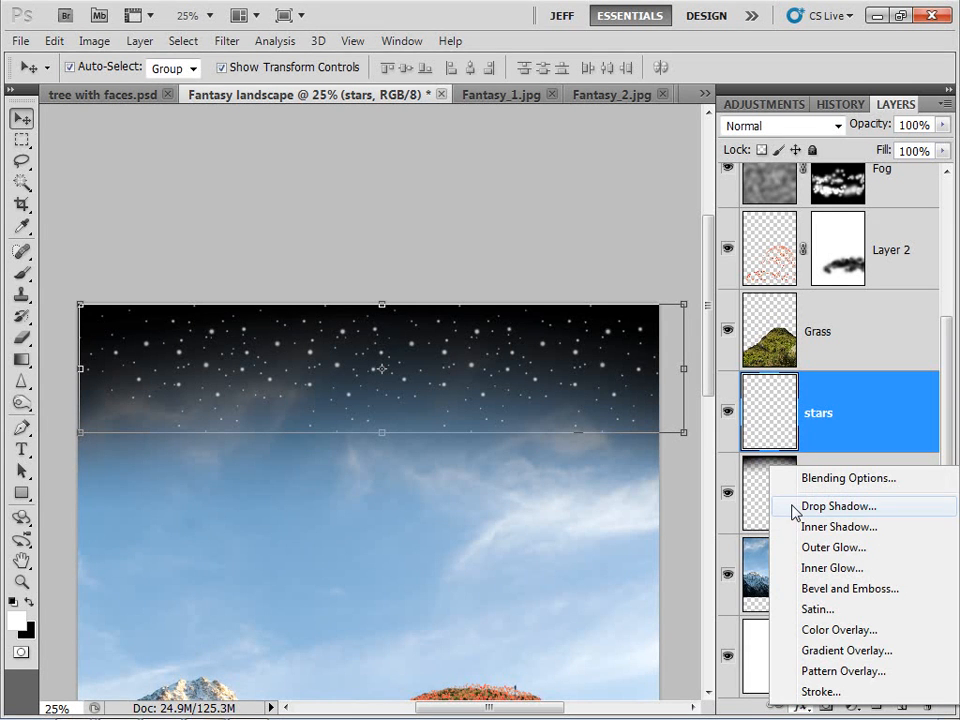
{"action": "left_click", "coordinate": [829, 548]}
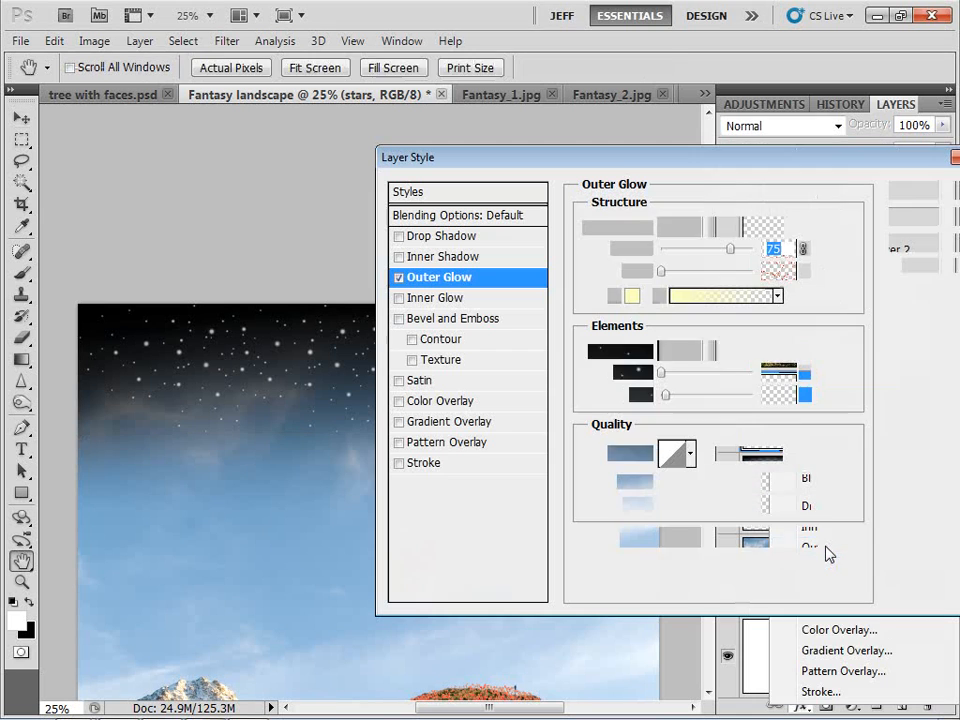
{"action": "left_click_drag", "start_coordinate": [731, 255], "coordinate": [707, 260]}
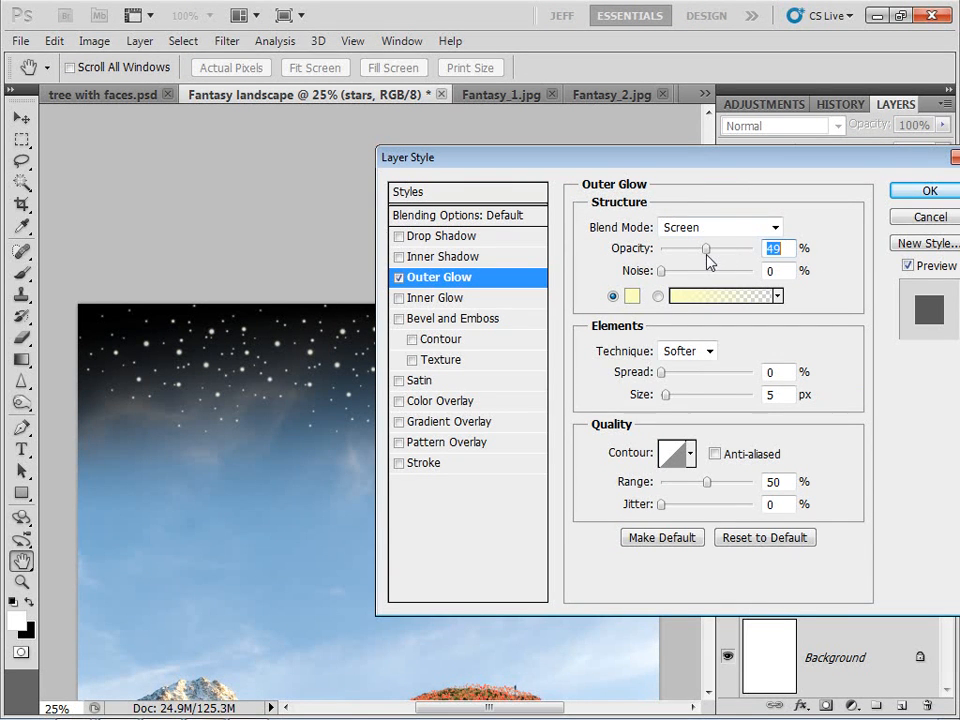
{"action": "left_click", "coordinate": [632, 297]}
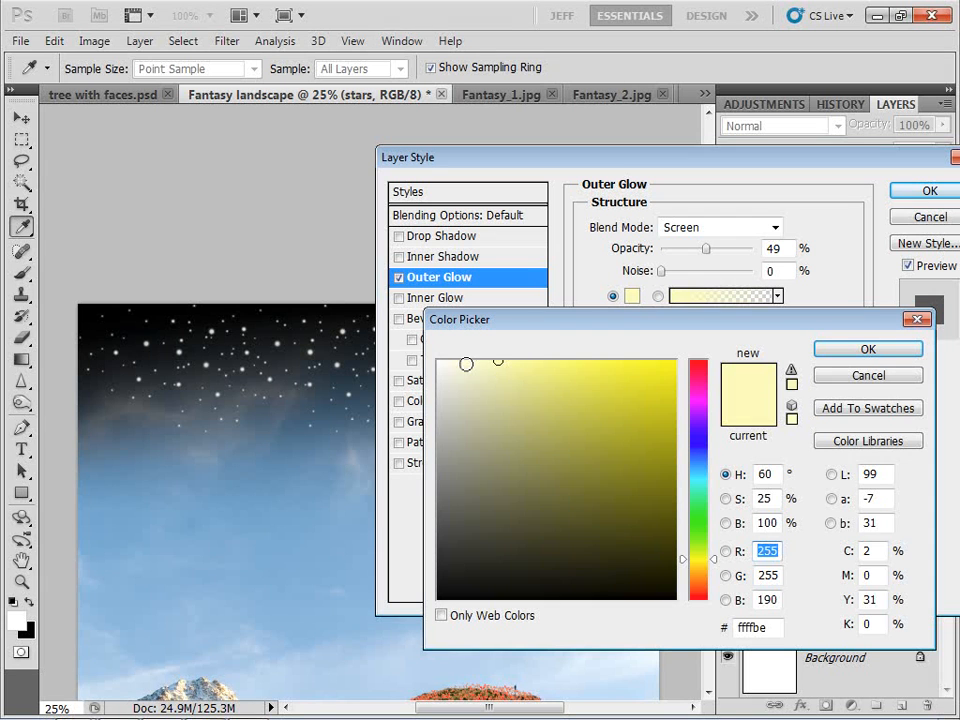
{"action": "mouse_move", "coordinate": [692, 484]}
{"action": "left_mouse_down"}
{"action": "mouse_move", "coordinate": [696, 491]}
{"action": "mouse_move", "coordinate": [690, 481]}
{"action": "left_mouse_up"}
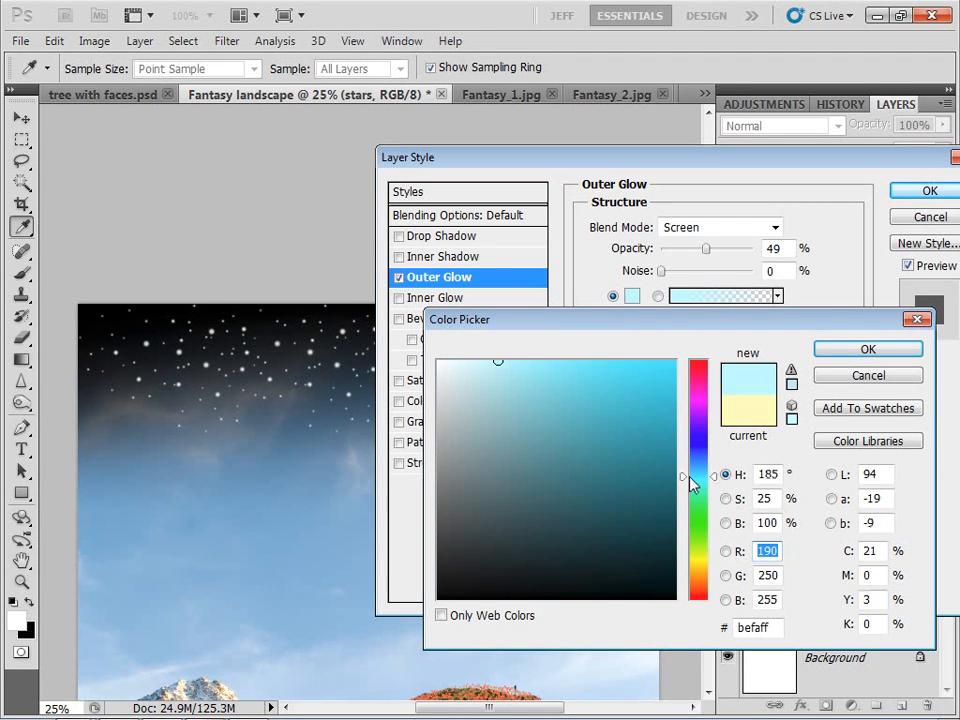
{"action": "left_click", "coordinate": [517, 362]}
{"action": "left_click", "coordinate": [513, 363]}
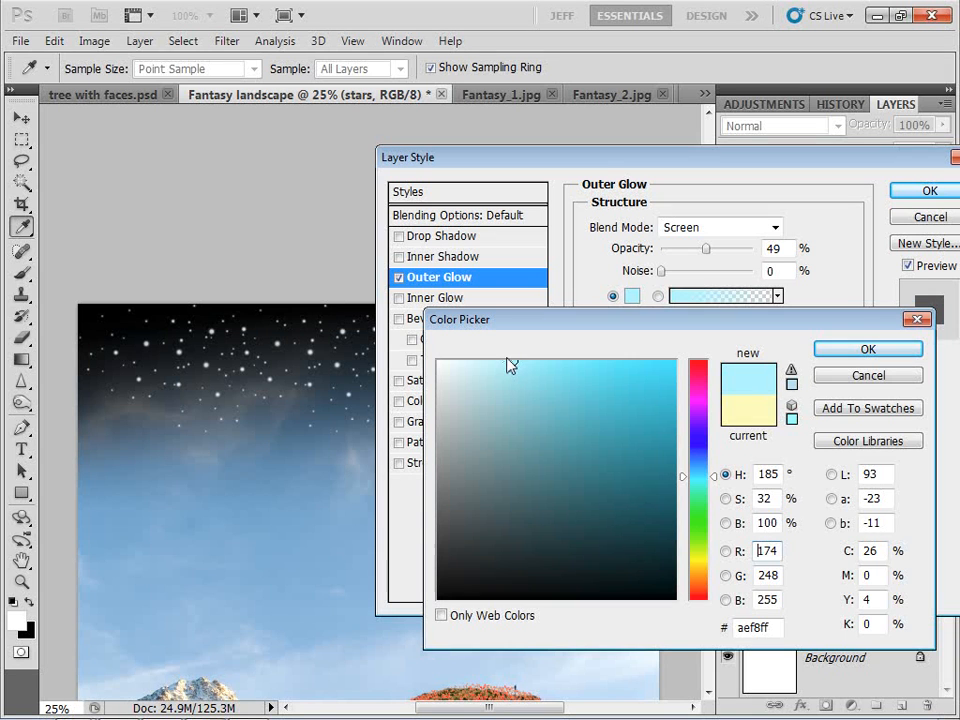
{"action": "left_click", "coordinate": [504, 360]}
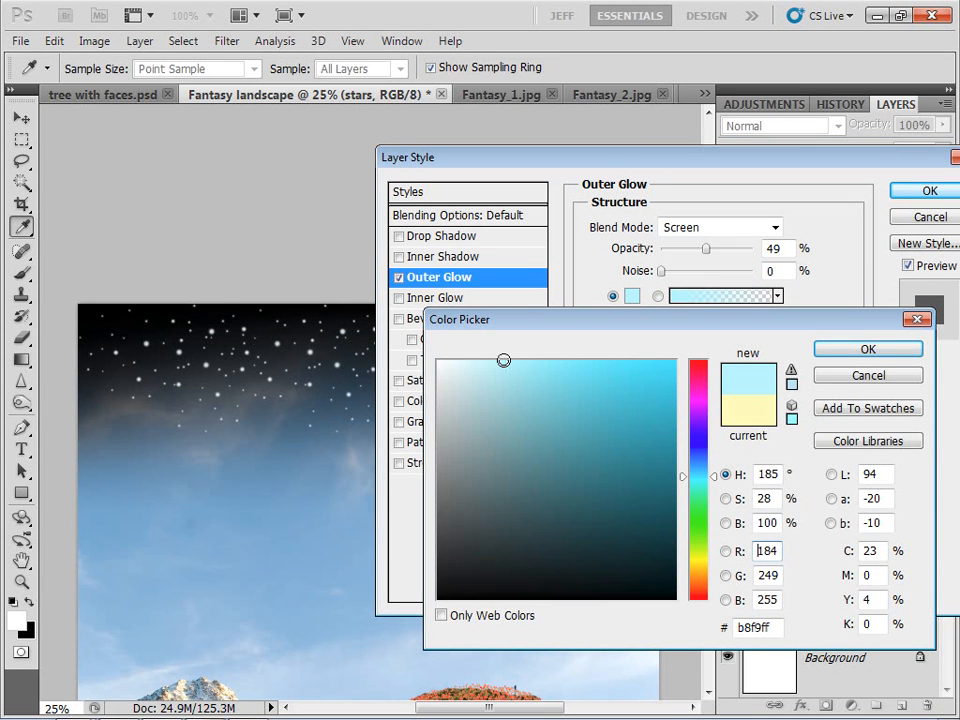
{"action": "left_click", "coordinate": [868, 350]}
Lower the stars' Outer Glow opacity to 37% and apply the layer style.
{"action": "left_click_drag", "start_coordinate": [566, 165], "coordinate": [336, 260]}
{"action": "left_click_drag", "start_coordinate": [478, 343], "coordinate": [473, 347]}
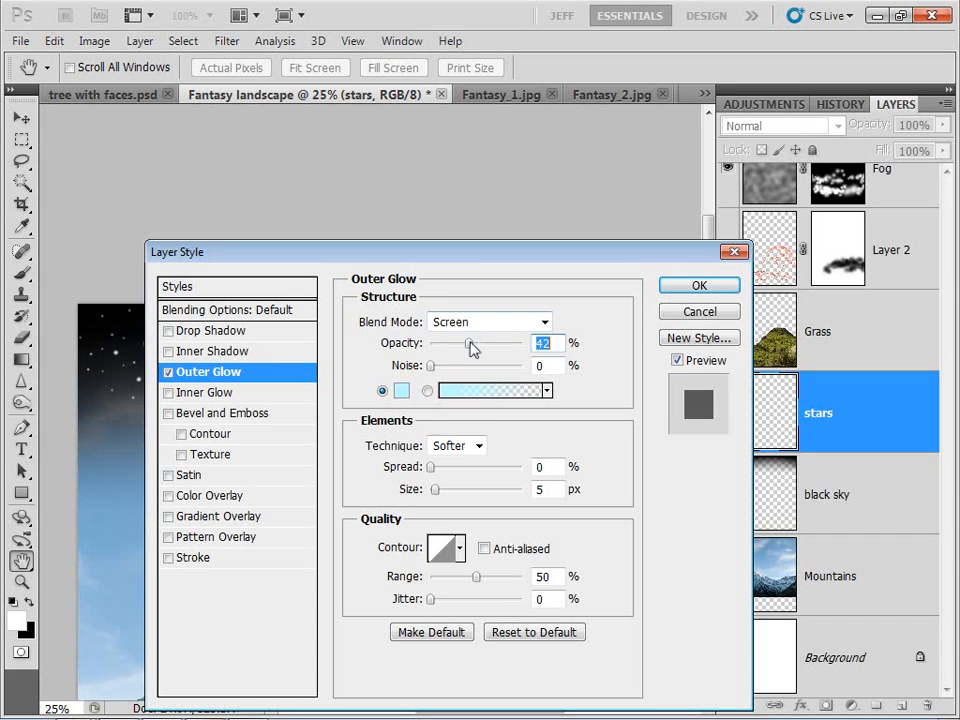
{"action": "left_click_drag", "start_coordinate": [430, 252], "coordinate": [688, 196]}
{"action": "left_click_drag", "start_coordinate": [727, 289], "coordinate": [723, 297]}
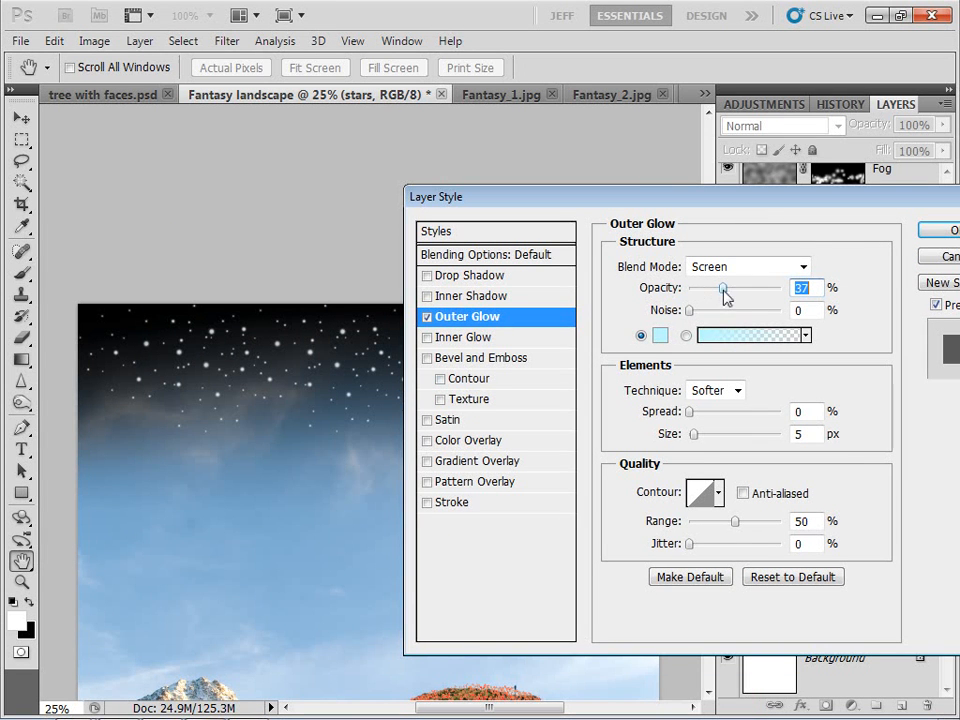
{"action": "left_click", "coordinate": [941, 236]}
{"action": "left_click_drag", "start_coordinate": [536, 377], "coordinate": [406, 271]}
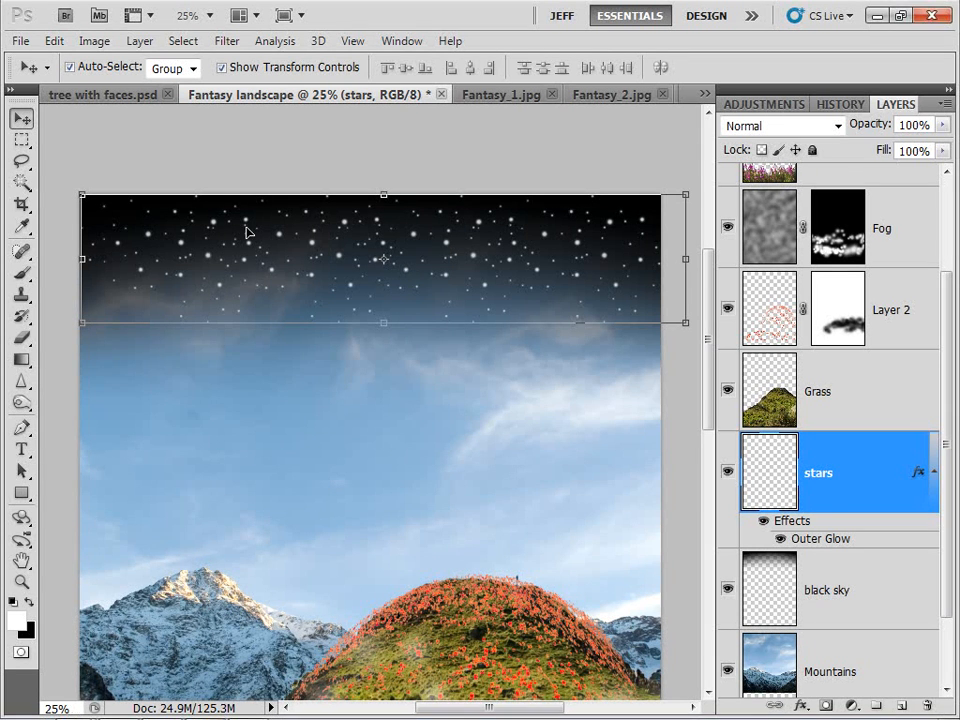
{"action": "key", "text": "ctrl+0"}
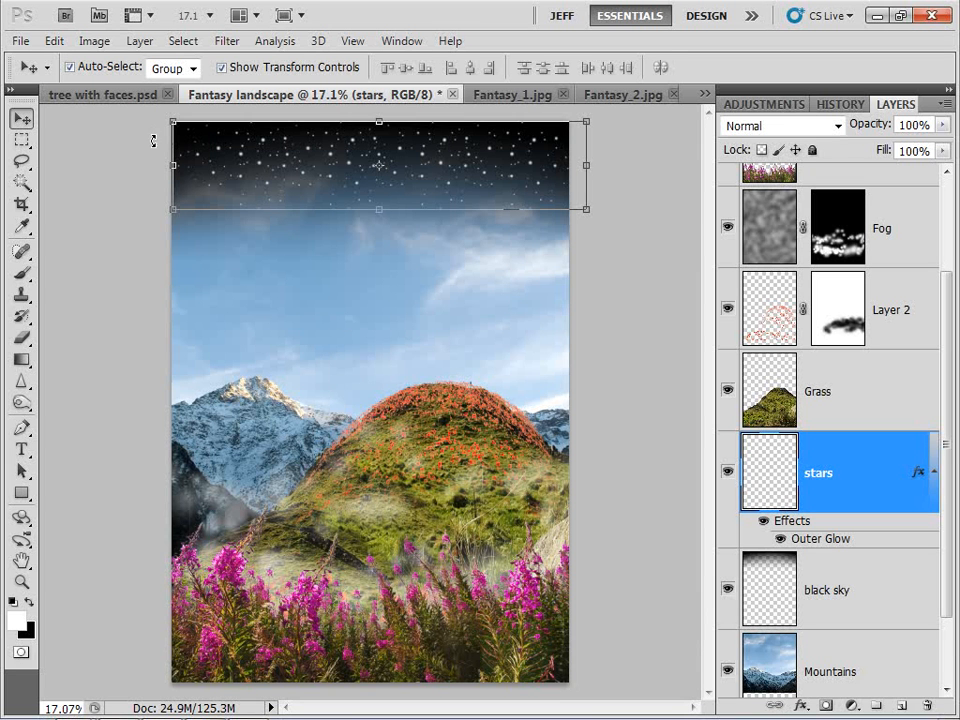
Copy the Tree layer from tree with faces.psd into the Fantasy landscape document, behind the Grass layer.
{"action": "left_click", "coordinate": [96, 95]}
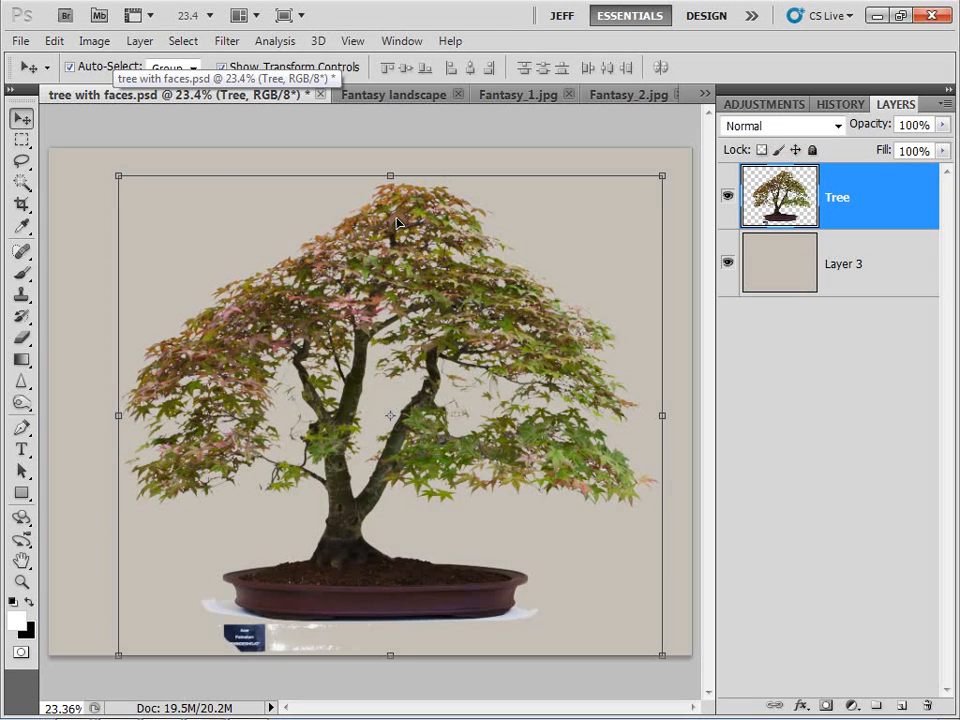
{"action": "left_click_drag", "start_coordinate": [397, 222], "coordinate": [439, 246]}
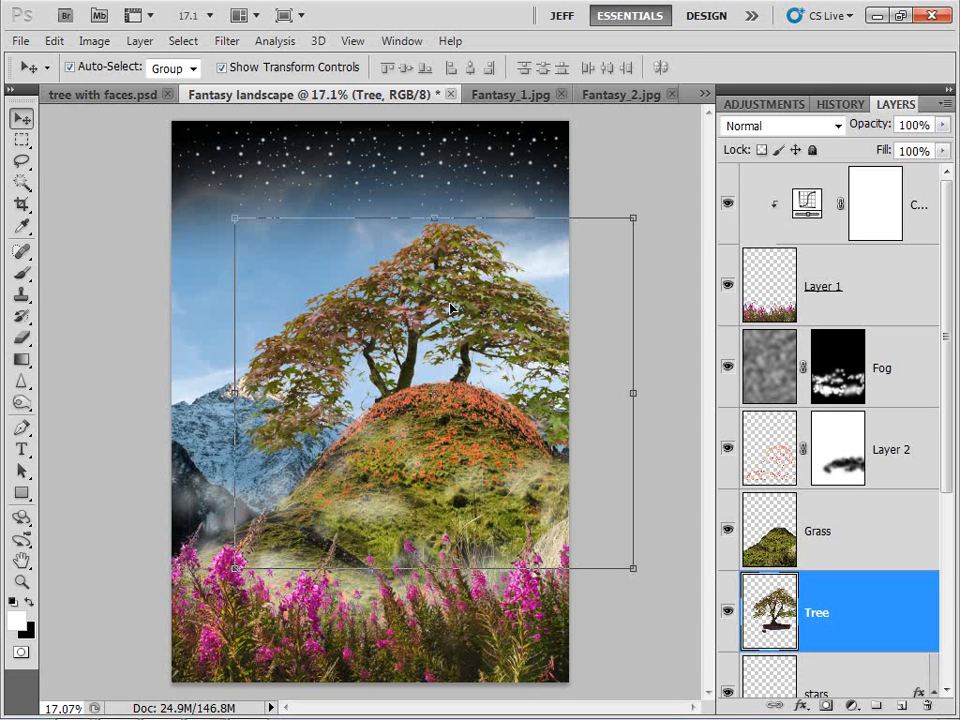
Scale the tree to about 60.5%, rotate it about -4.8 degrees, place its trunk on the hilltop and apply the transformation.
{"action": "left_click", "coordinate": [633, 217]}
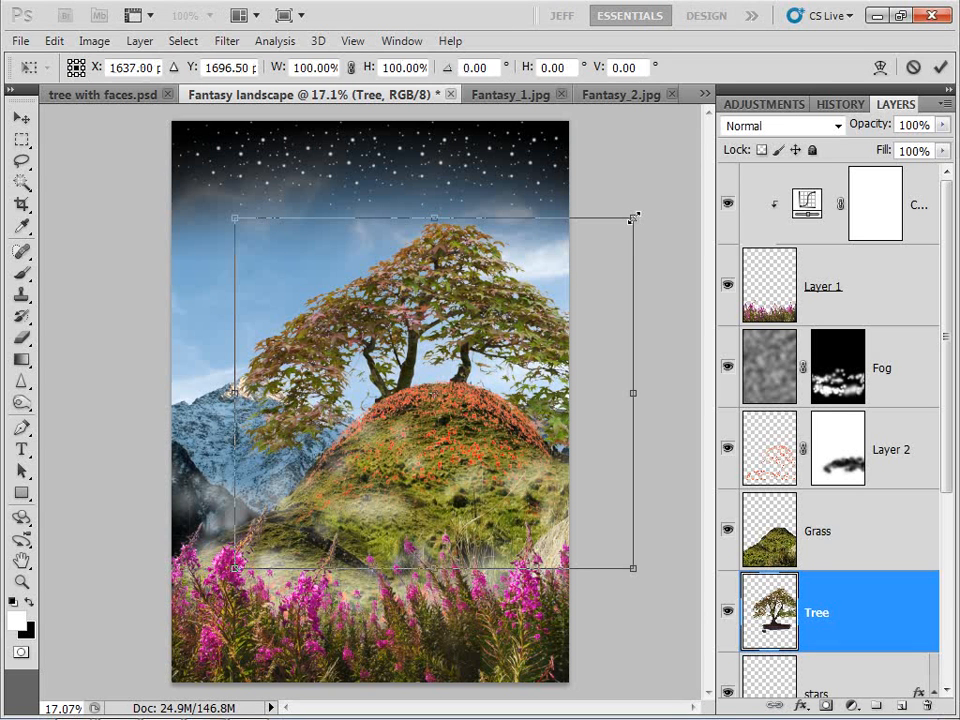
{"action": "left_click_drag", "start_coordinate": [633, 217], "coordinate": [542, 297]}
{"action": "left_click_drag", "start_coordinate": [406, 363], "coordinate": [479, 247]}
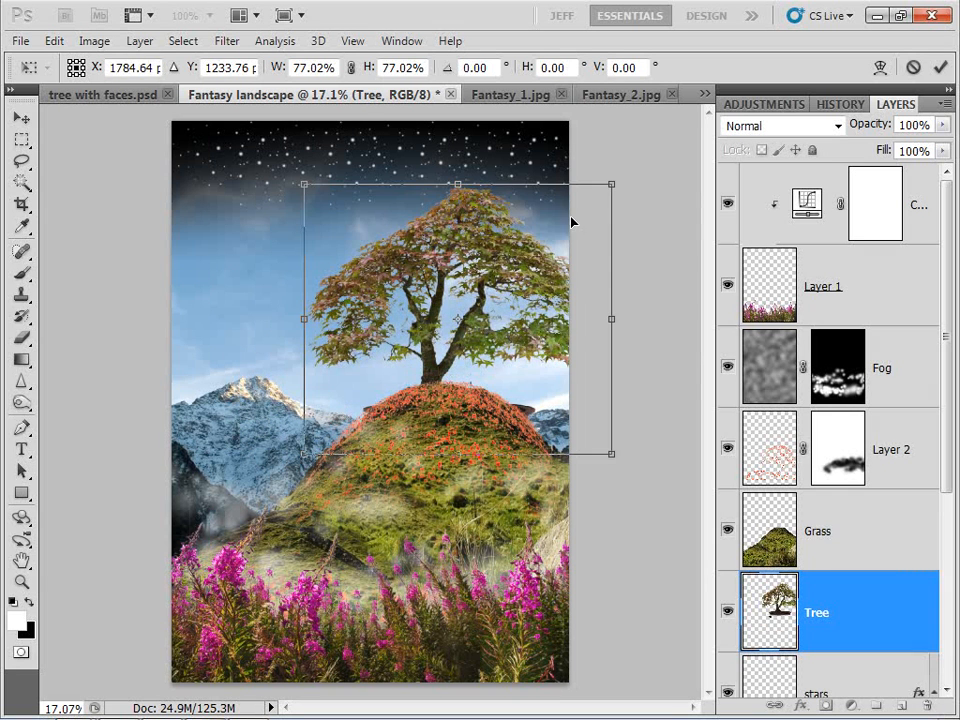
{"action": "left_click_drag", "start_coordinate": [612, 184], "coordinate": [550, 228]}
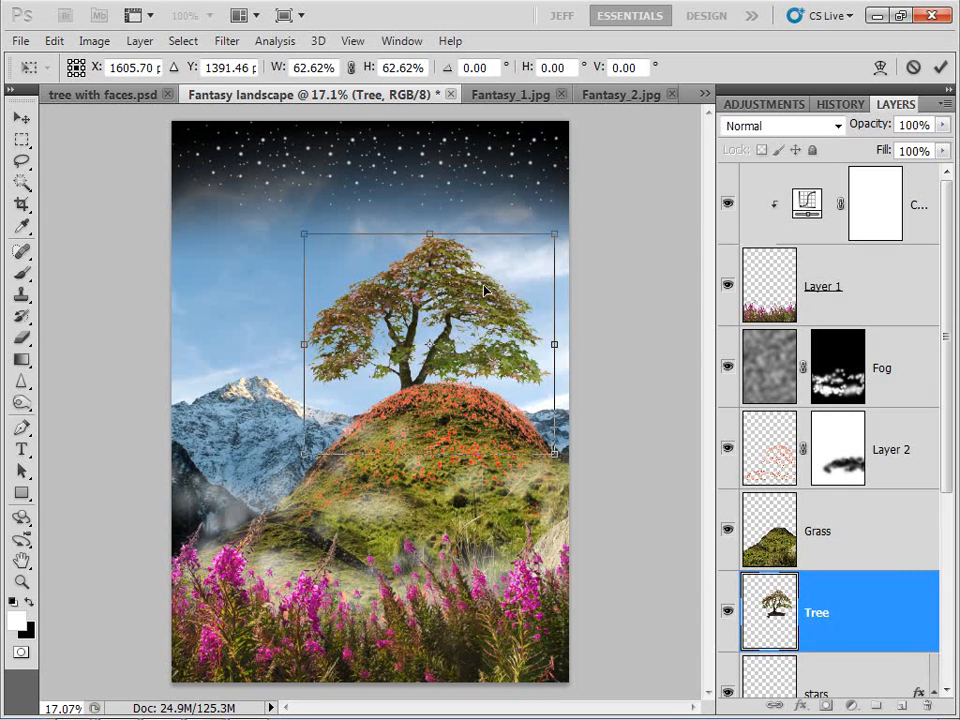
{"action": "left_click_drag", "start_coordinate": [484, 290], "coordinate": [510, 271]}
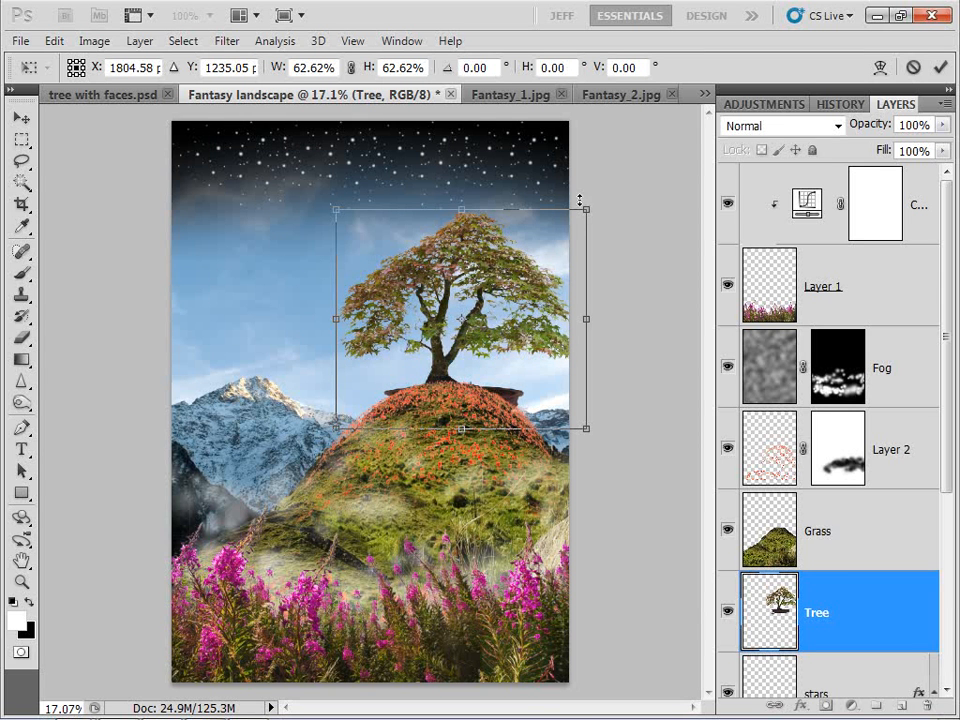
{"action": "left_click_drag", "start_coordinate": [597, 194], "coordinate": [586, 184]}
{"action": "left_click_drag", "start_coordinate": [538, 229], "coordinate": [560, 208]}
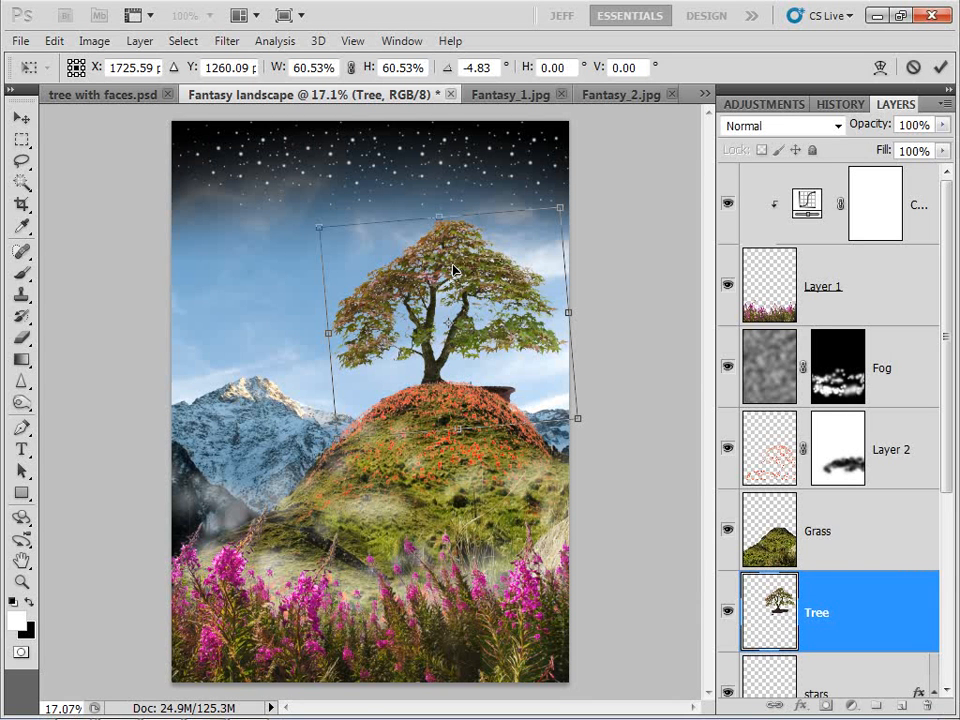
{"action": "key", "text": "Return"}
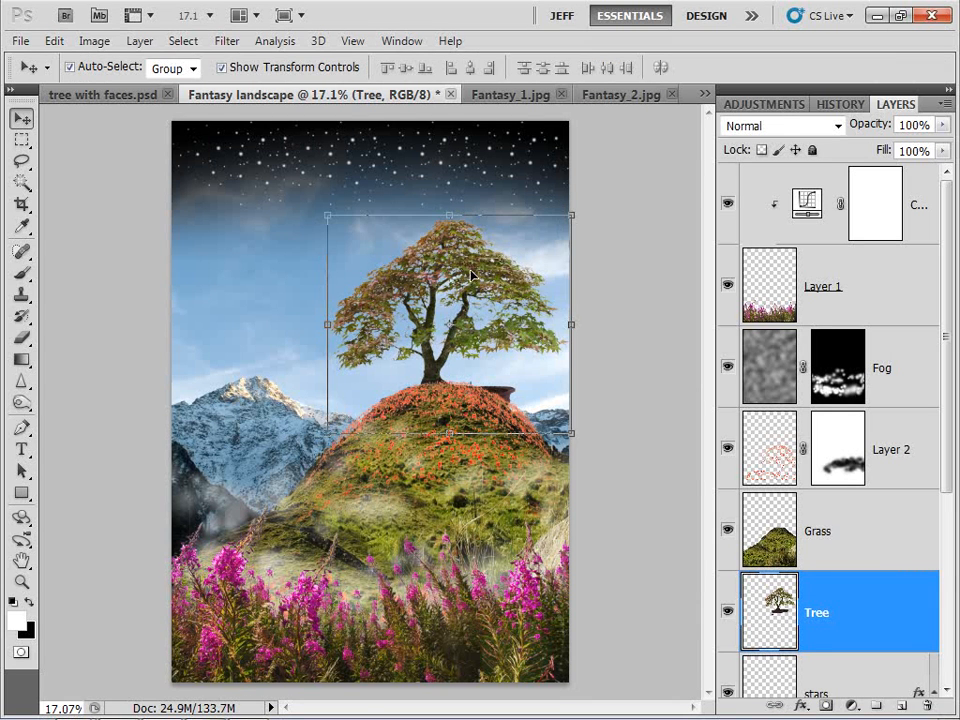
Add a layer mask to the Tree layer and paint black at 72% opacity over the pot rim right of the trunk.
{"action": "left_click", "coordinate": [826, 706]}
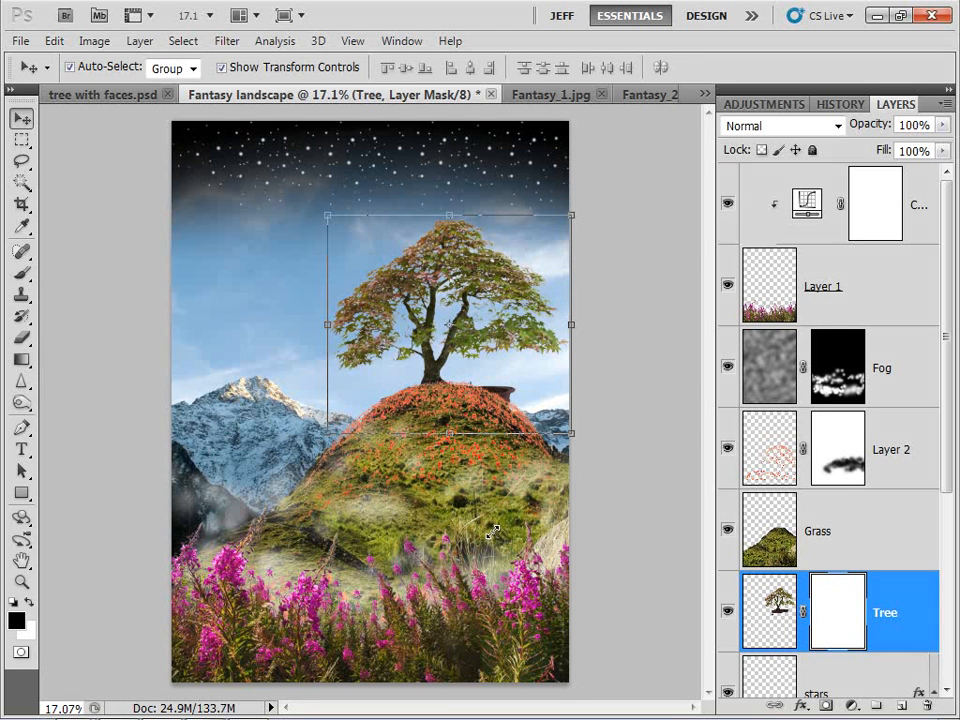
{"action": "left_click", "coordinate": [22, 273]}
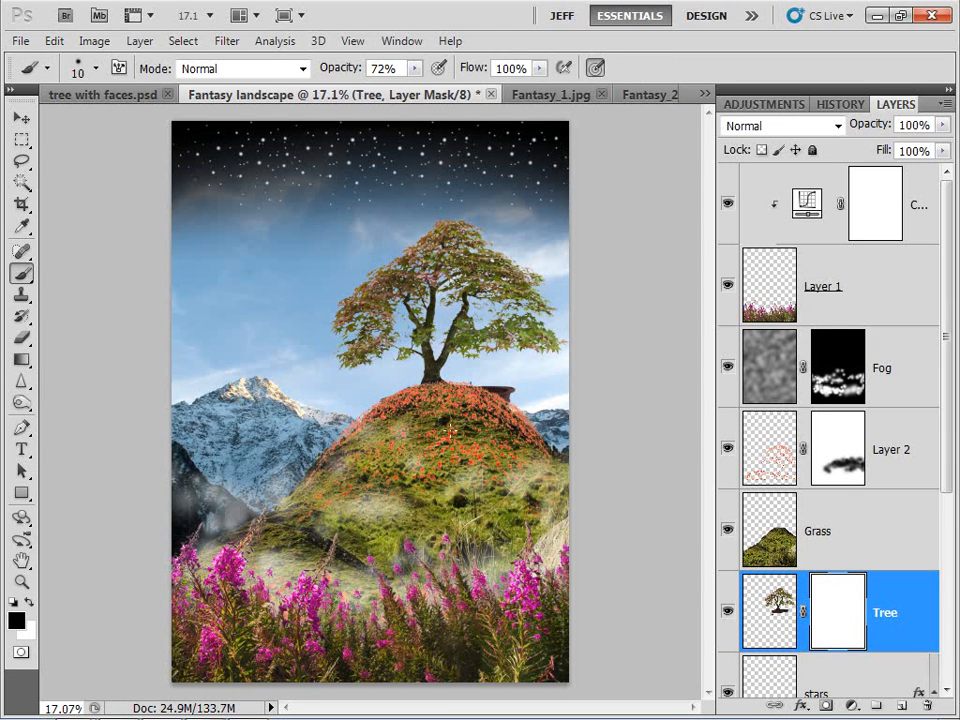
{"action": "key", "text": "ctrl+plus"}
{"action": "key", "text": "ctrl+plus"}
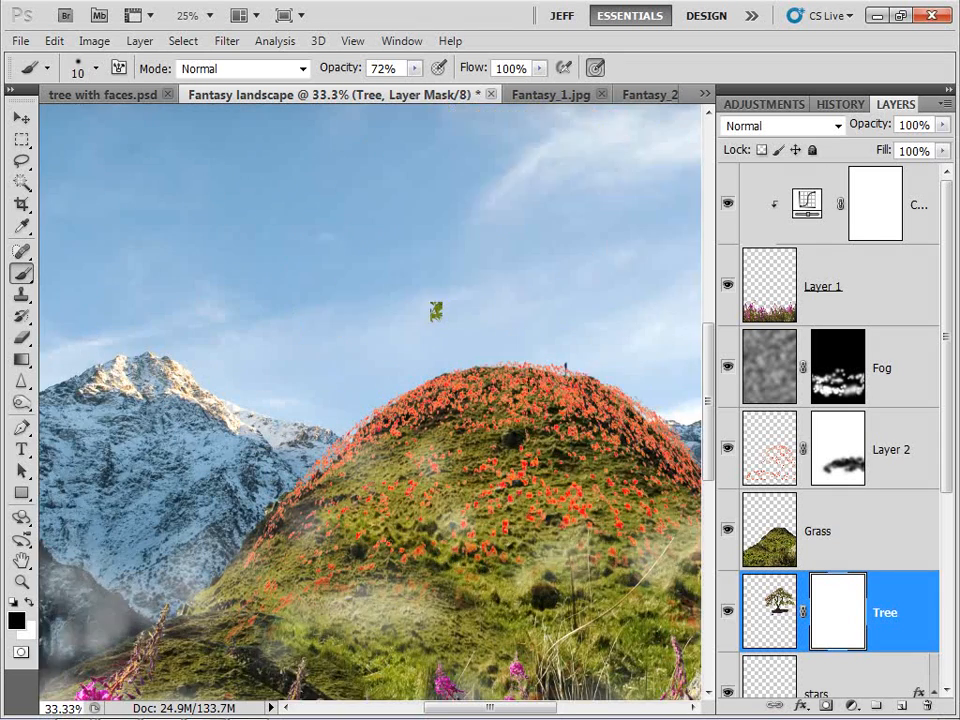
{"action": "left_click_drag", "start_coordinate": [620, 351], "coordinate": [524, 397]}
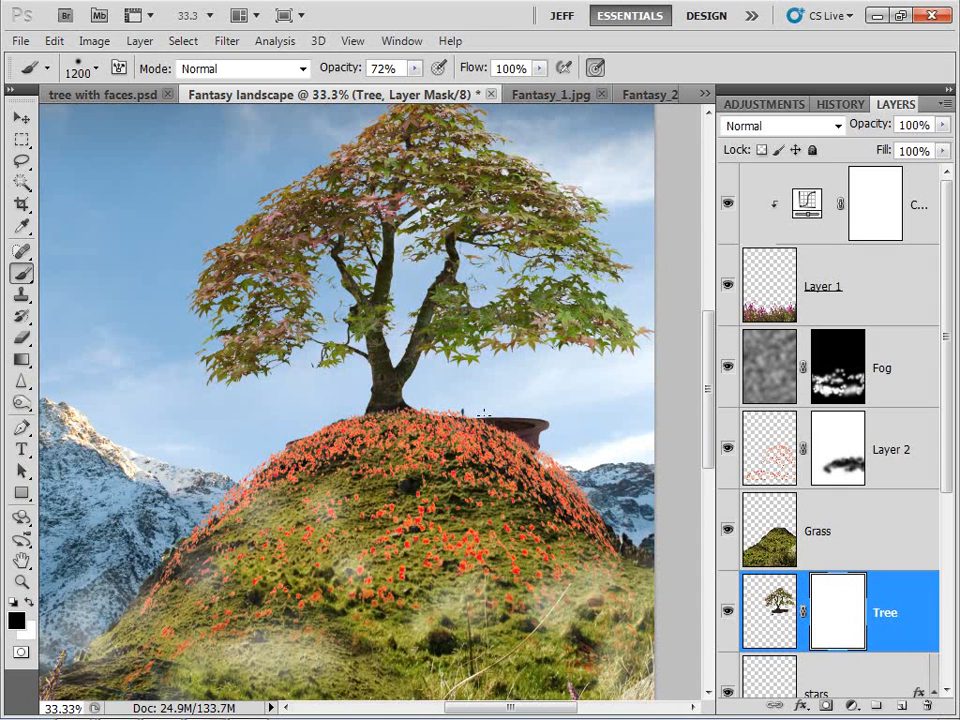
{"action": "key", "text": "Caps_Lock"}
{"action": "key", "text": "bracketleft"}
{"action": "key", "text": "bracketleft"}
{"action": "key", "text": "bracketleft"}
{"action": "key", "text": "bracketleft"}
{"action": "key", "text": "bracketleft"}
{"action": "key", "text": "bracketleft"}
{"action": "key", "text": "bracketleft"}
{"action": "key", "text": "bracketleft"}
{"action": "key", "text": "bracketleft"}
{"action": "key", "text": "bracketleft"}
{"action": "key", "text": "bracketleft"}
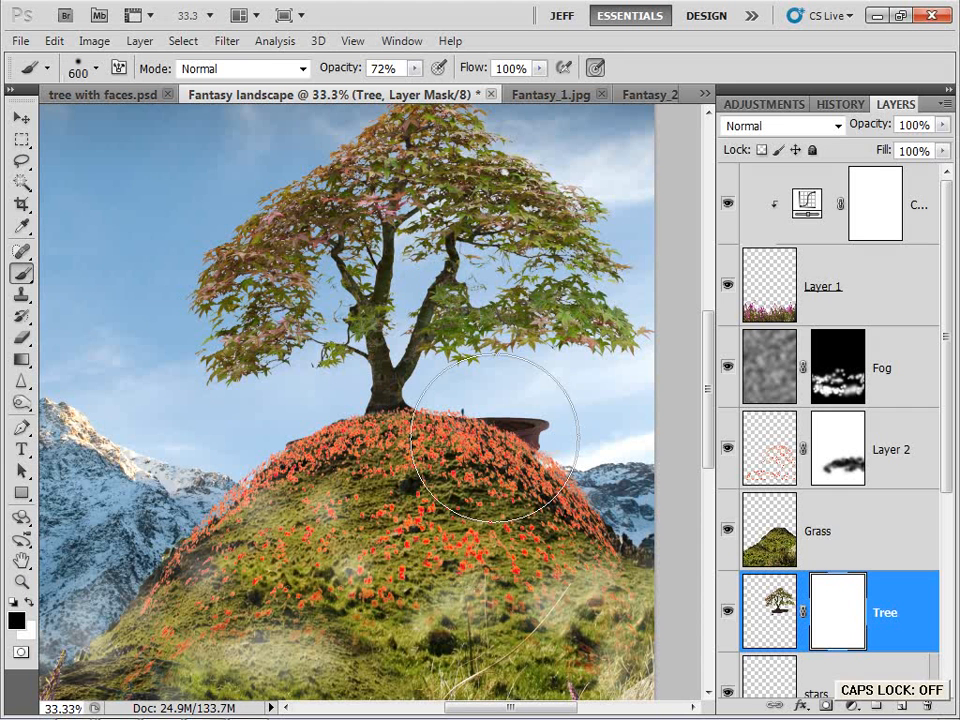
{"action": "mouse_move", "coordinate": [498, 438]}
{"action": "left_mouse_down"}
{"action": "mouse_move", "coordinate": [542, 440]}
{"action": "mouse_move", "coordinate": [465, 406]}
{"action": "mouse_move", "coordinate": [518, 415]}
{"action": "mouse_move", "coordinate": [536, 433]}
{"action": "mouse_move", "coordinate": [486, 409]}
{"action": "left_mouse_up"}
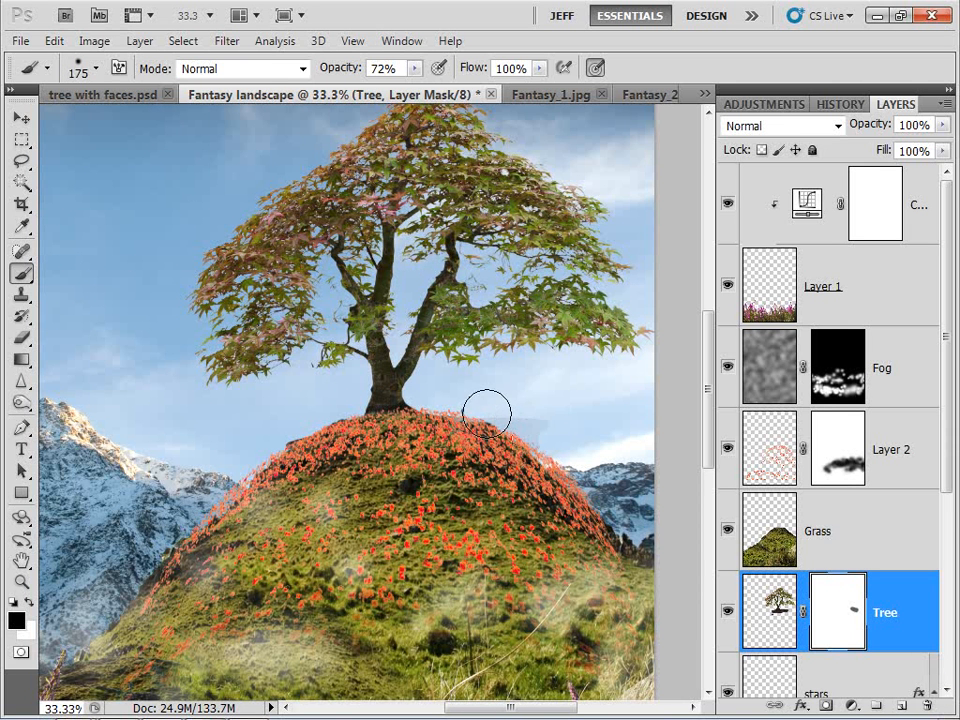
Raise the brush opacity to 97% and mask out the remaining pot parts on both sides of the hilltop with smaller brushes.
{"action": "left_click_drag", "start_coordinate": [328, 68], "coordinate": [428, 79]}
{"action": "key", "text": "bracketleft"}
{"action": "key", "text": "bracketleft"}
{"action": "mouse_move", "coordinate": [499, 400]}
{"action": "left_mouse_down"}
{"action": "mouse_move", "coordinate": [559, 424]}
{"action": "mouse_move", "coordinate": [476, 392]}
{"action": "mouse_move", "coordinate": [548, 480]}
{"action": "left_mouse_up"}
{"action": "key", "text": "bracketleft"}
{"action": "key", "text": "bracketleft"}
{"action": "mouse_move", "coordinate": [297, 437]}
{"action": "left_mouse_down"}
{"action": "mouse_move", "coordinate": [261, 461]}
{"action": "mouse_move", "coordinate": [322, 413]}
{"action": "left_mouse_up"}
{"action": "key", "text": "bracketleft"}
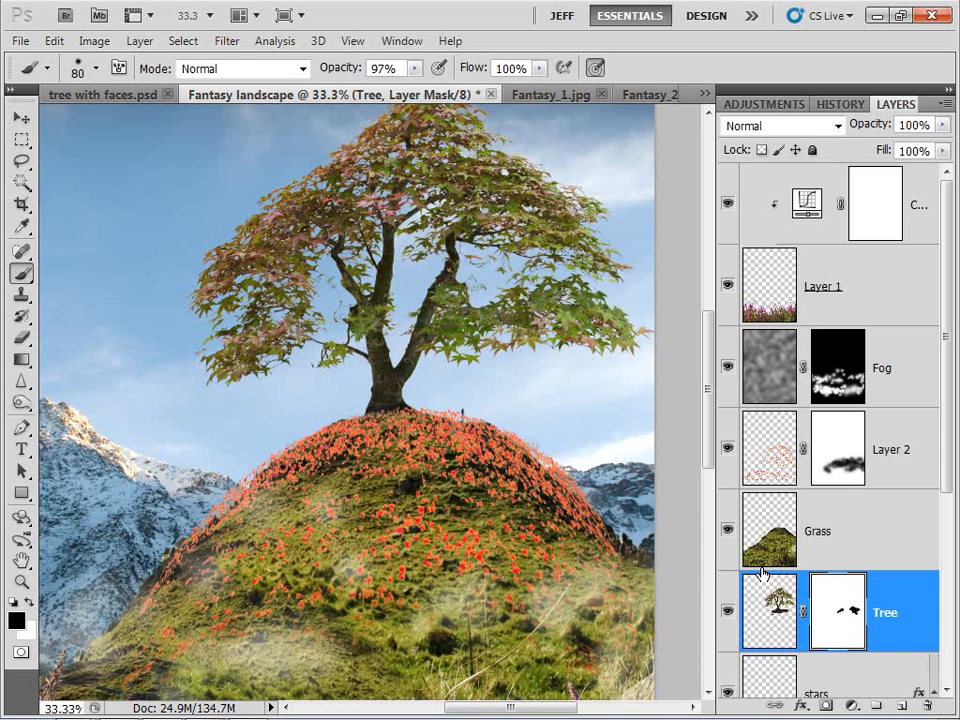
Add a Curves adjustment clipped to the Tree layer, mapping input 48 to output 39 and input 124 to output 156.
{"action": "left_click", "coordinate": [852, 707]}
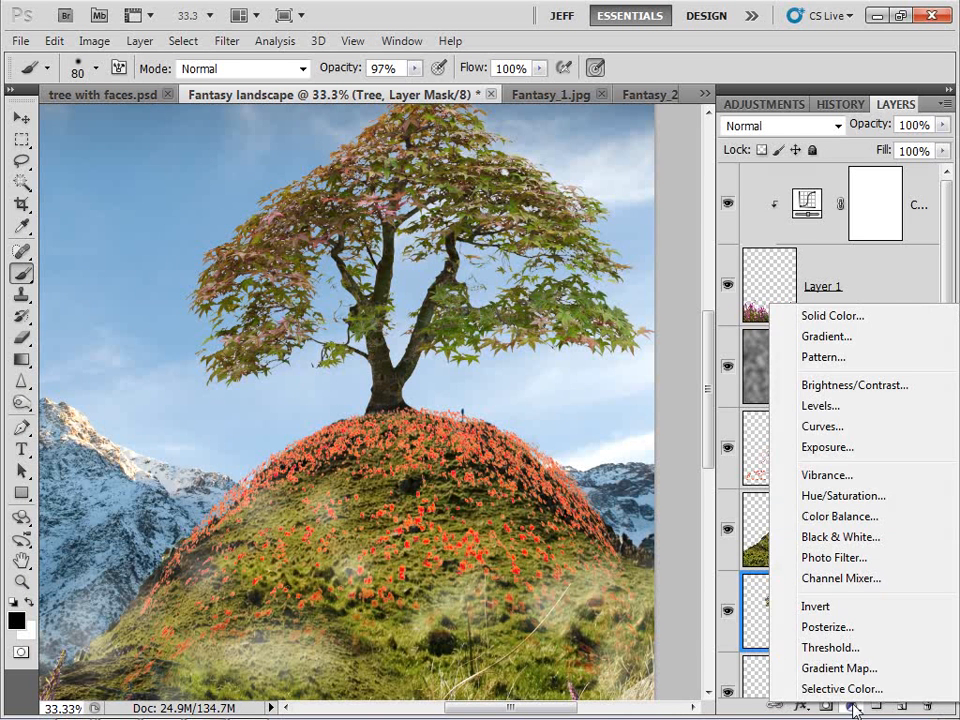
{"action": "left_click", "coordinate": [824, 427]}
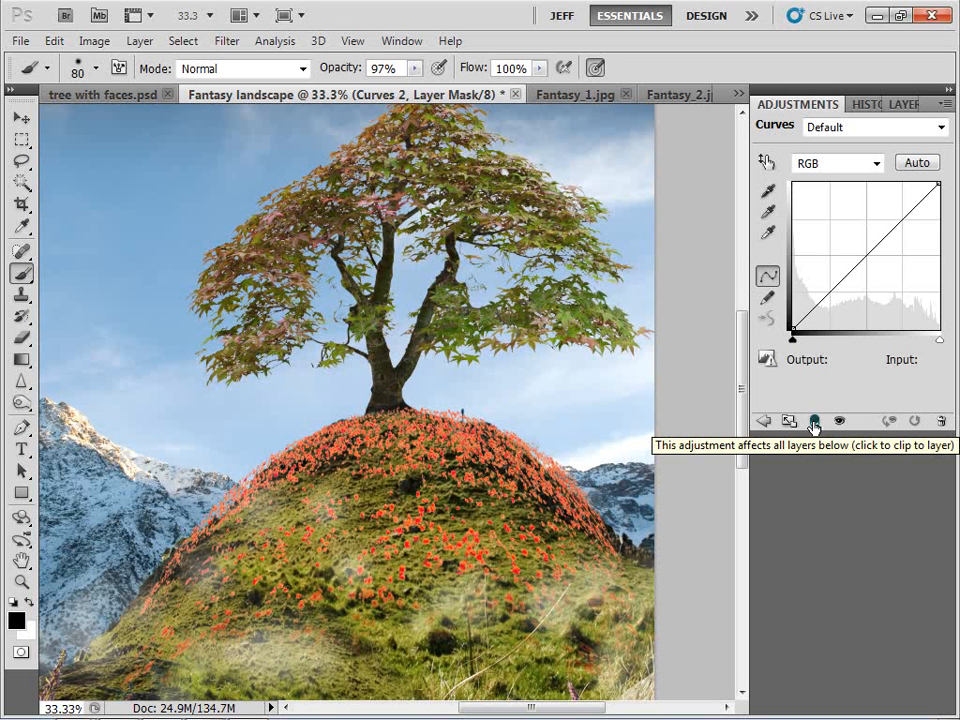
{"action": "left_click", "coordinate": [814, 422]}
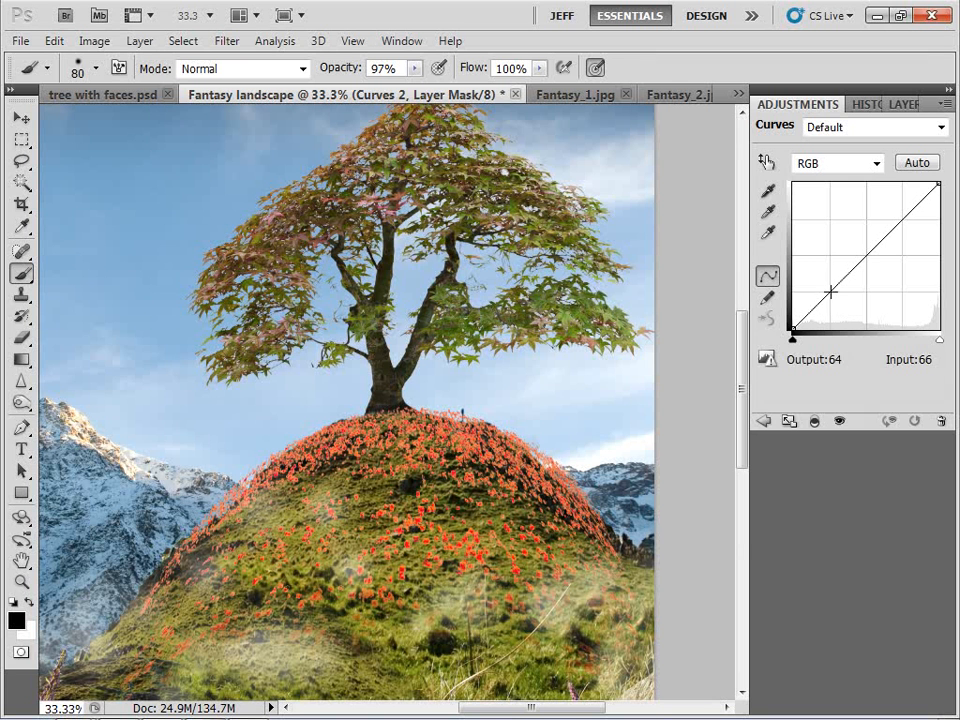
{"action": "left_click_drag", "start_coordinate": [819, 304], "coordinate": [820, 308]}
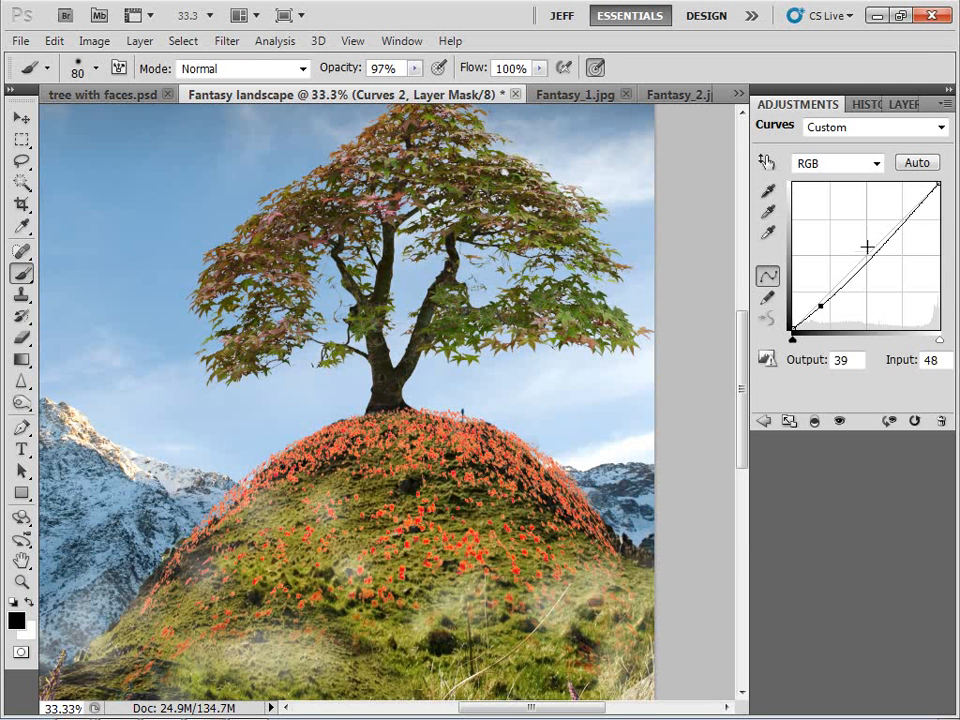
{"action": "left_click_drag", "start_coordinate": [867, 246], "coordinate": [864, 240]}
{"action": "left_click", "coordinate": [819, 305]}
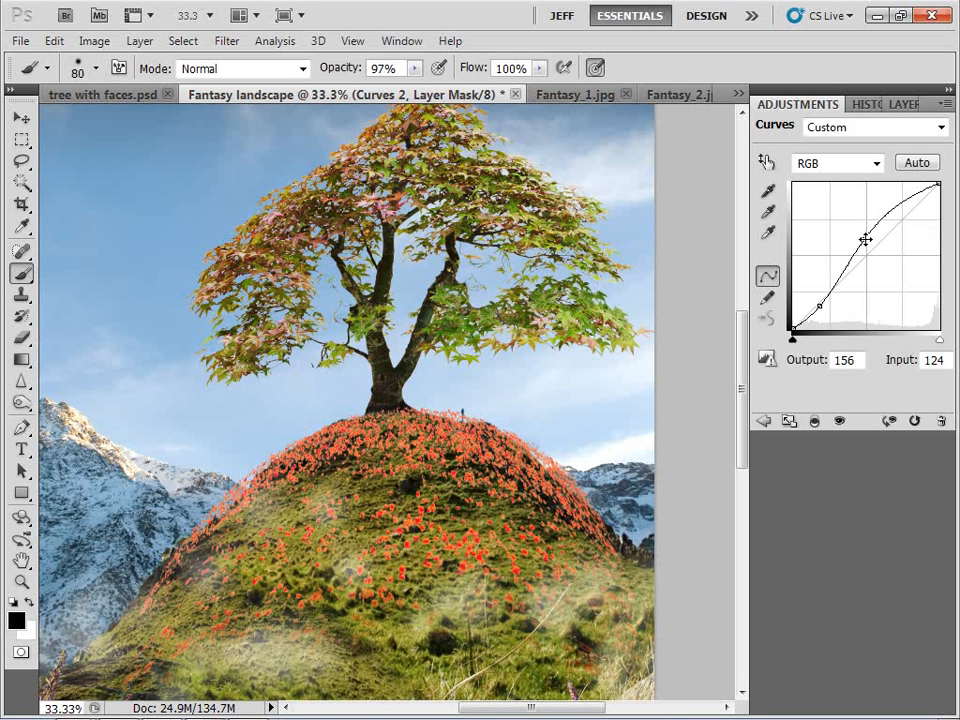
{"action": "key", "text": "ctrl+0"}
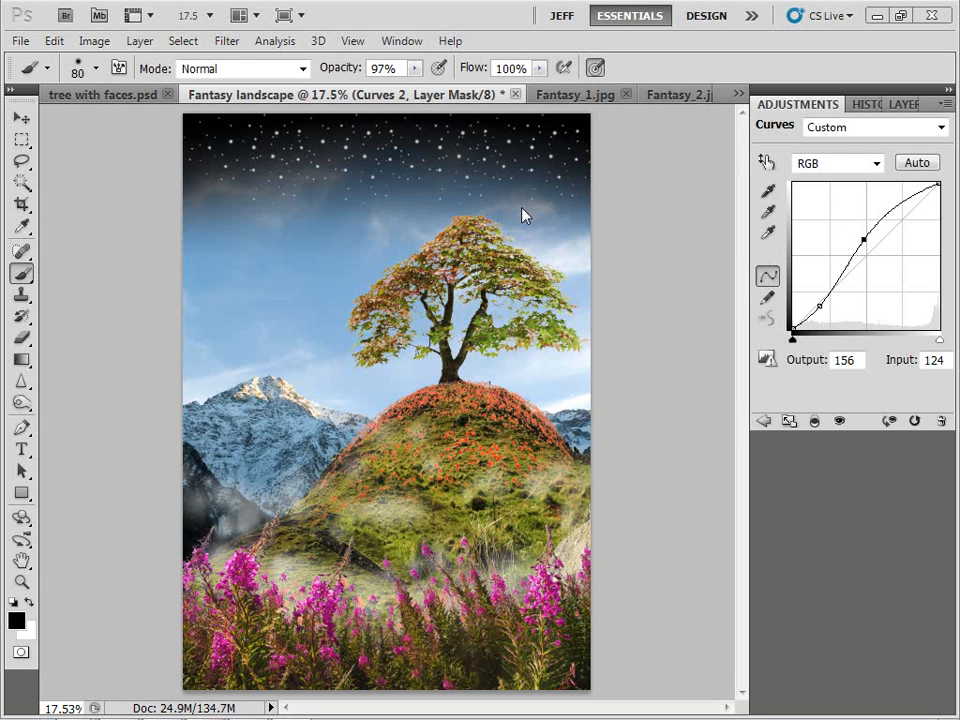
Add a Photo Filter adjustment above all layers using Cooling Filter (80) at 12% density.
{"action": "left_click", "coordinate": [897, 104]}
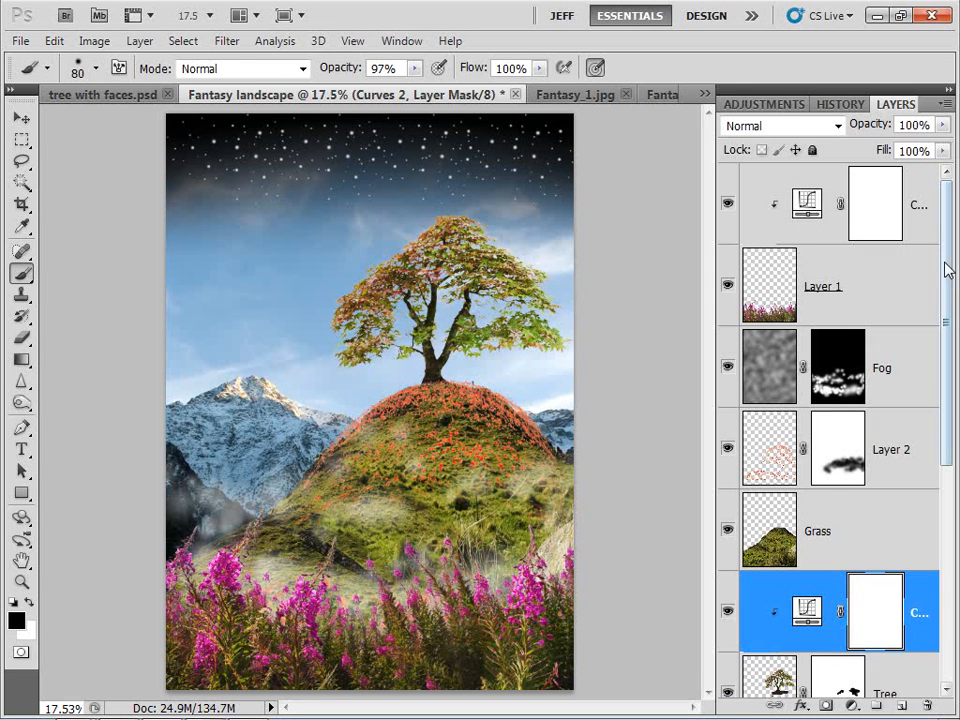
{"action": "left_click", "coordinate": [928, 195]}
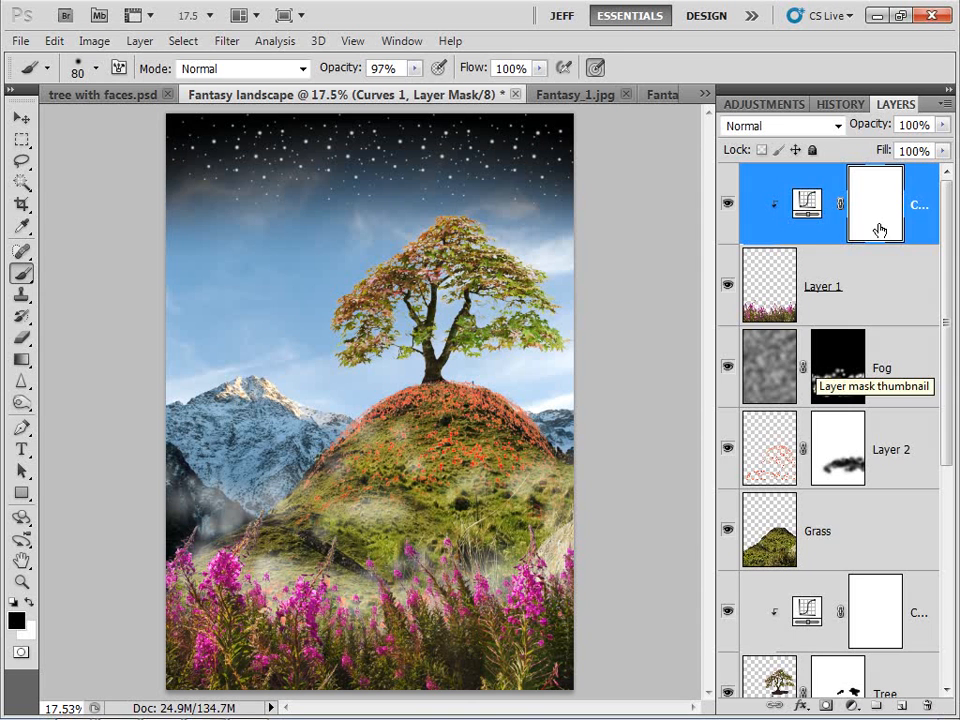
{"action": "left_click", "coordinate": [926, 225]}
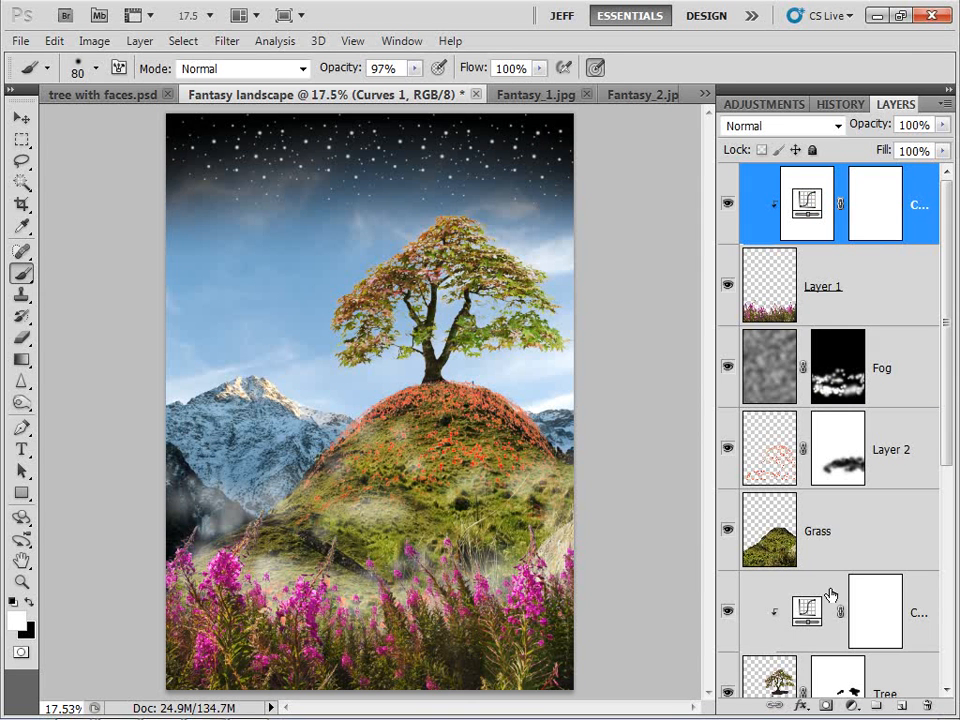
{"action": "left_click", "coordinate": [852, 705]}
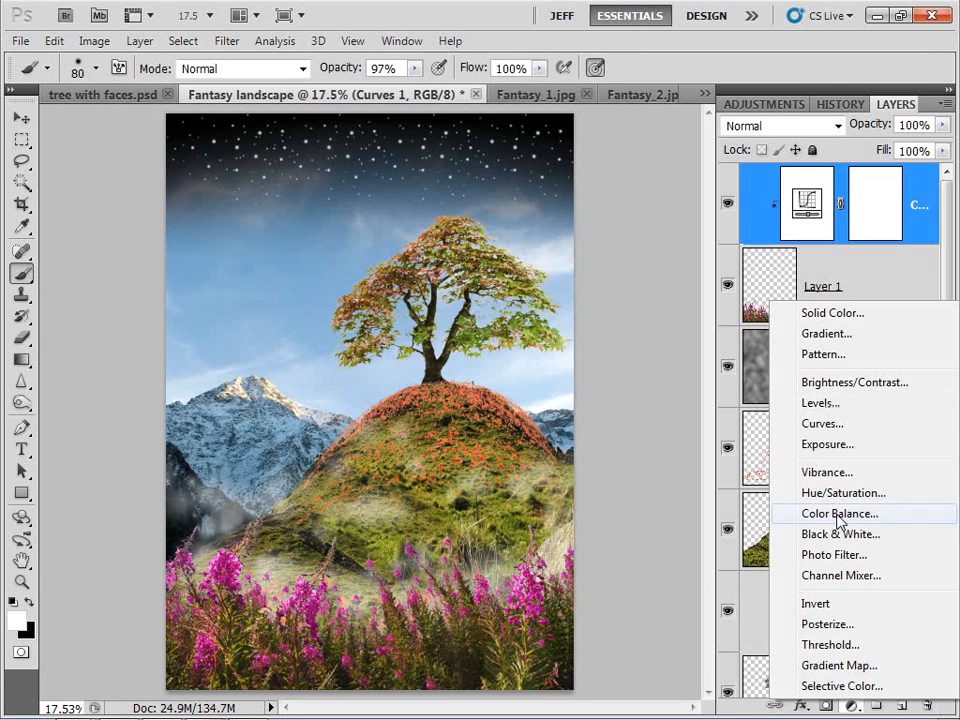
{"action": "left_click", "coordinate": [845, 558]}
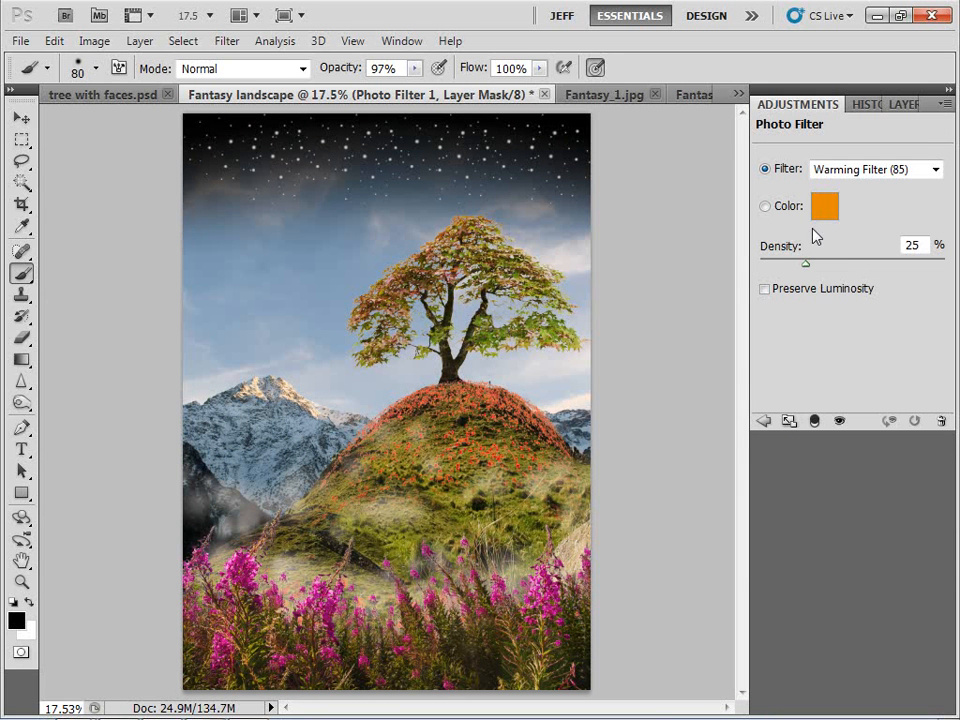
{"action": "left_click", "coordinate": [843, 176]}
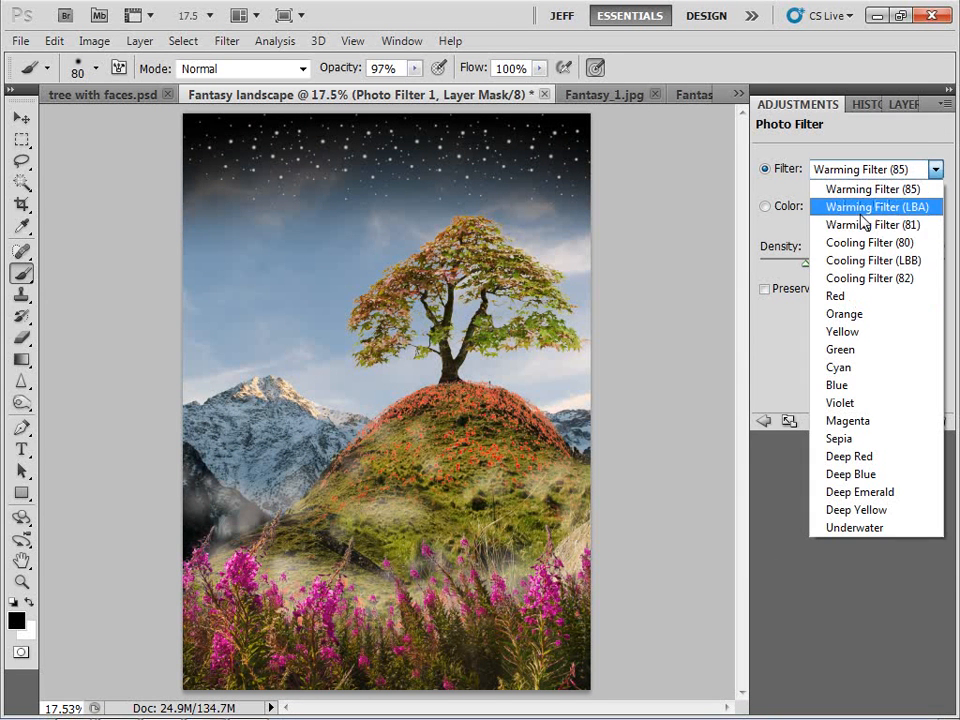
{"action": "left_click", "coordinate": [858, 246]}
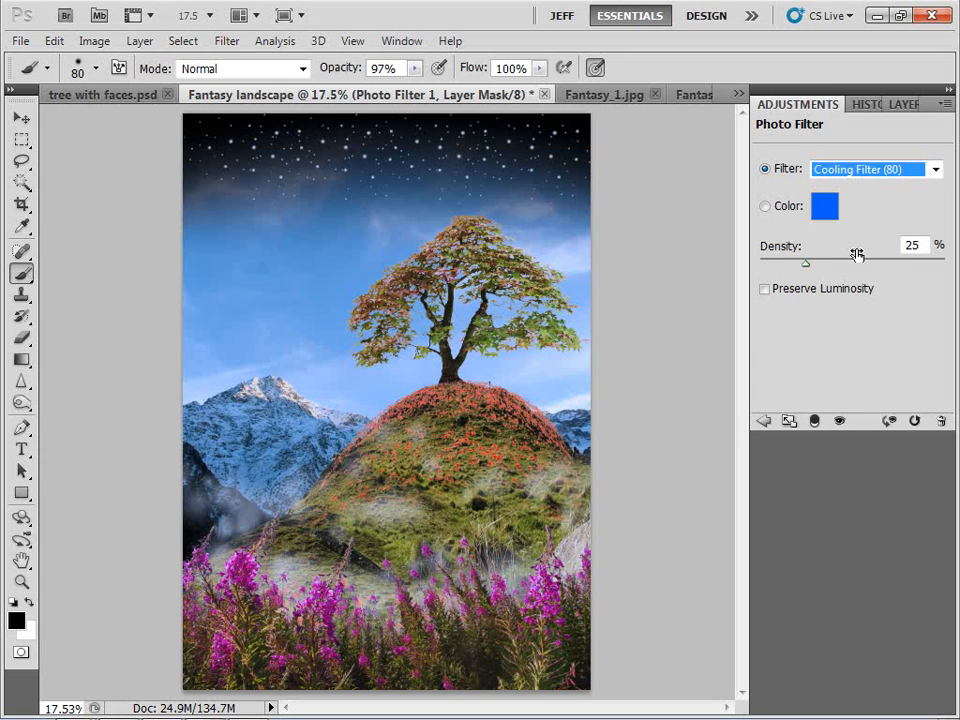
{"action": "left_click", "coordinate": [848, 176]}
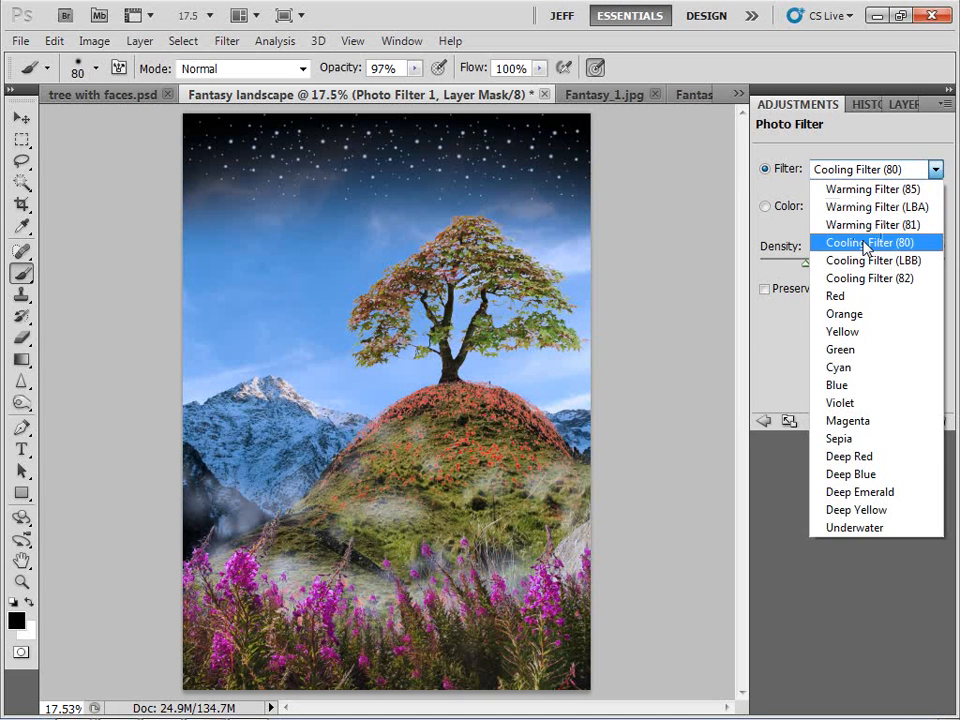
{"action": "left_click", "coordinate": [862, 243]}
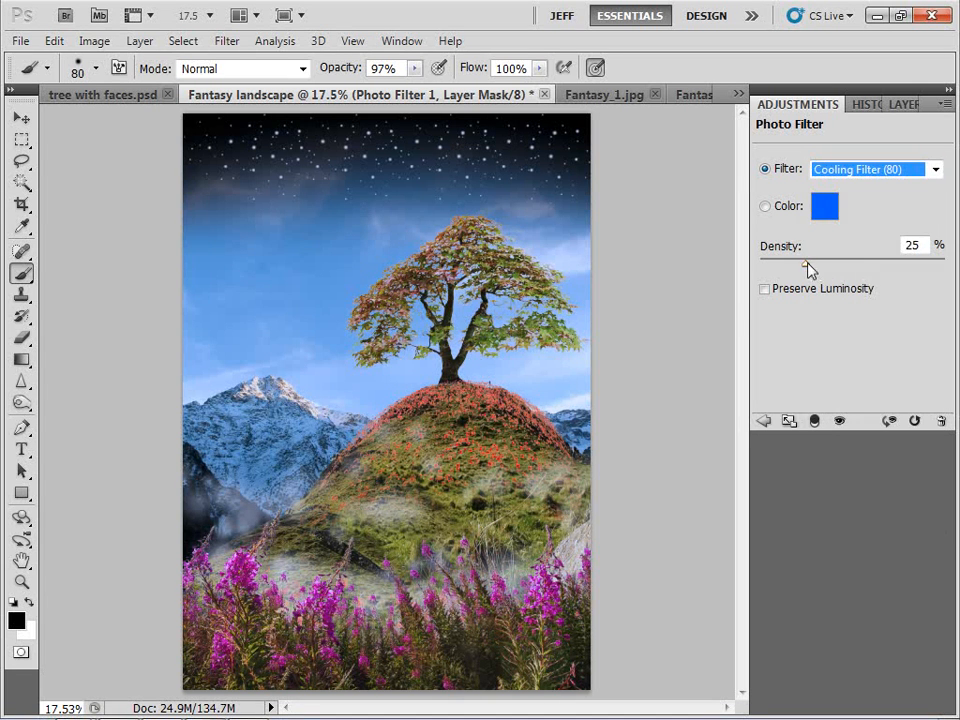
{"action": "left_click_drag", "start_coordinate": [806, 263], "coordinate": [783, 263]}
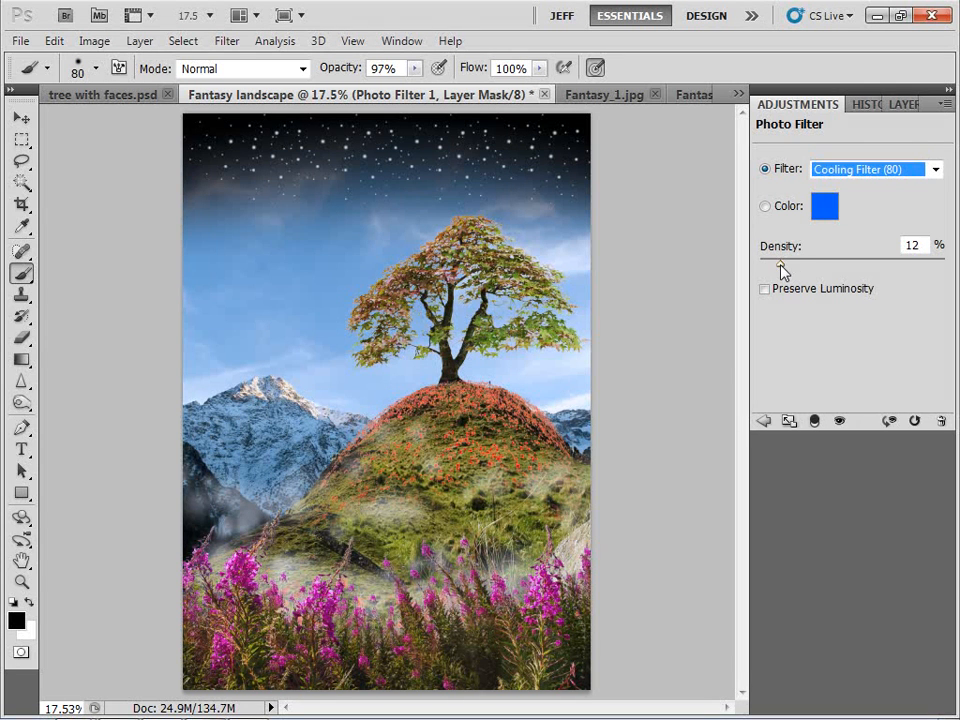
Add a Curves adjustment above the Photo Filter with slightly lowered shadows and input 158 raised to output 166.
{"action": "left_click", "coordinate": [898, 105]}
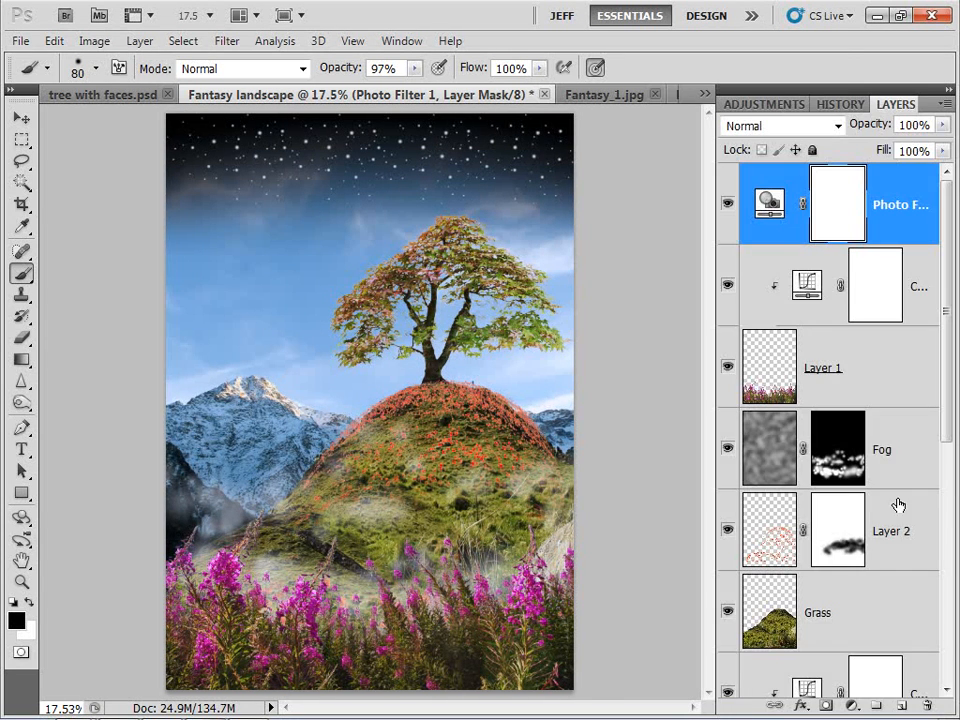
{"action": "left_click", "coordinate": [850, 706]}
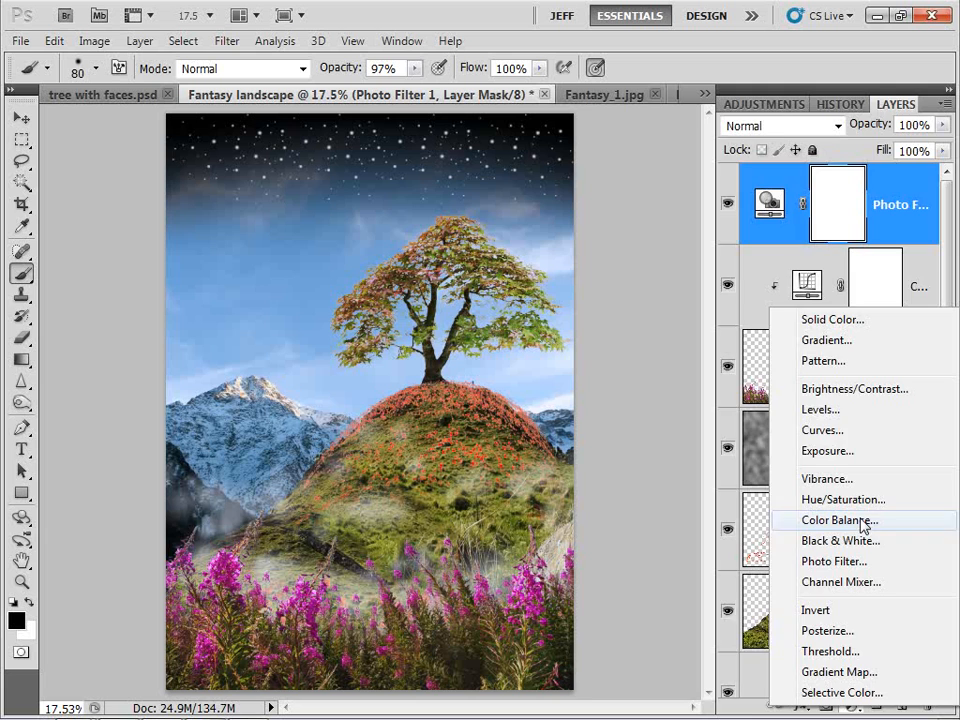
{"action": "left_click", "coordinate": [812, 430]}
{"action": "left_click_drag", "start_coordinate": [816, 304], "coordinate": [810, 315]}
{"action": "mouse_move", "coordinate": [880, 245]}
{"action": "left_mouse_down"}
{"action": "mouse_move", "coordinate": [873, 227]}
{"action": "mouse_move", "coordinate": [883, 235]}
{"action": "left_mouse_up"}
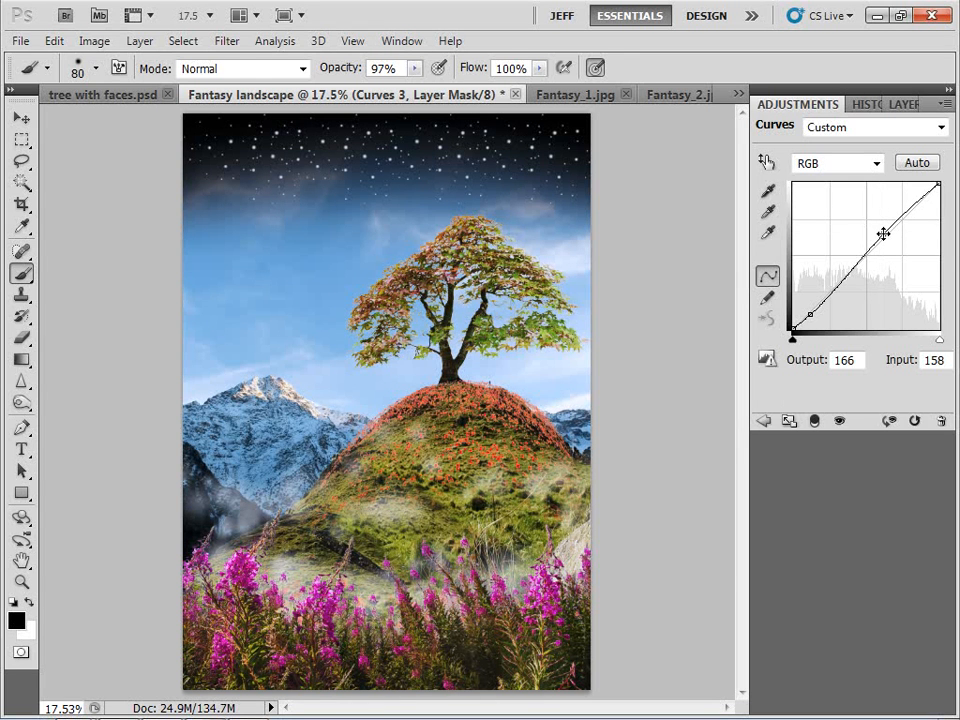
{"action": "left_click", "coordinate": [903, 105]}
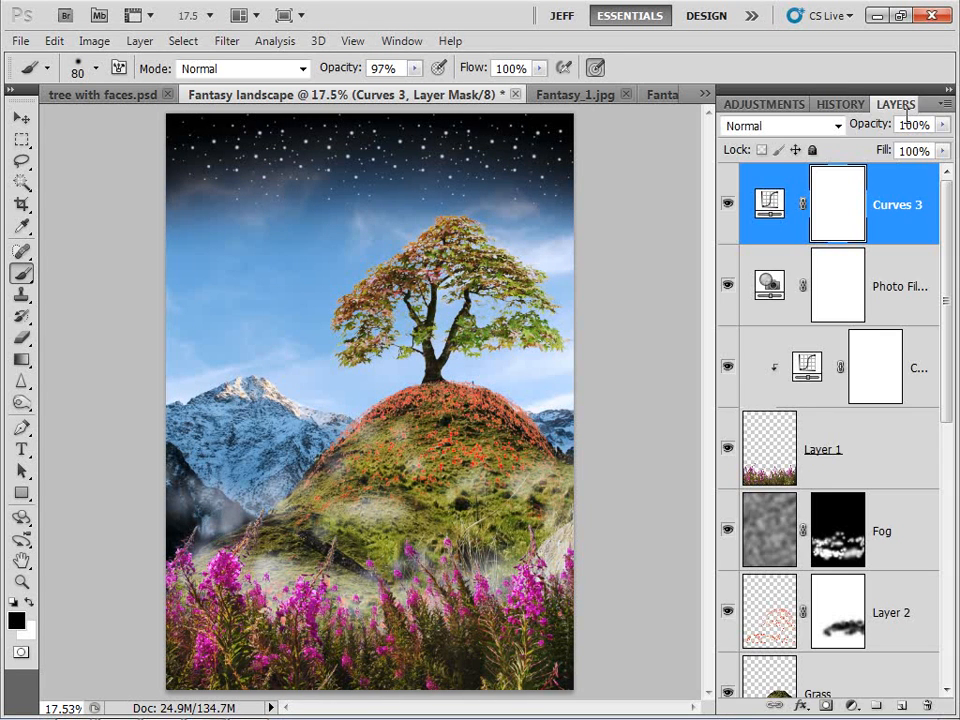
Add a Color Balance adjustment above Curves 3 with midtones at -14 Cyan/Red and +14 Yellow/Blue.
{"action": "left_click", "coordinate": [849, 707]}
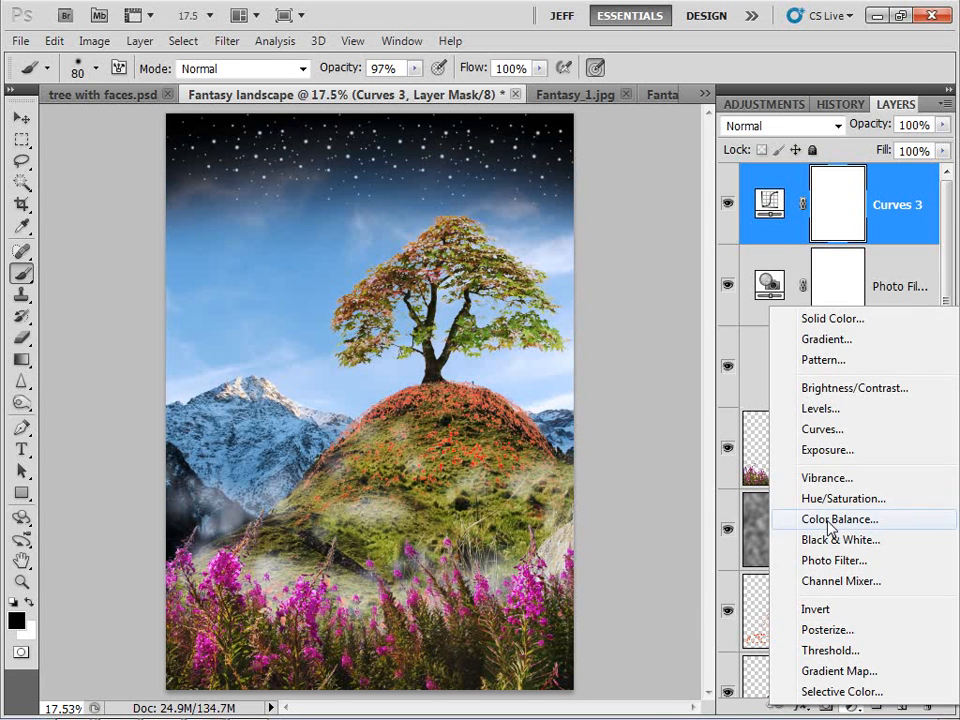
{"action": "left_click", "coordinate": [831, 519]}
{"action": "left_click_drag", "start_coordinate": [832, 343], "coordinate": [840, 338]}
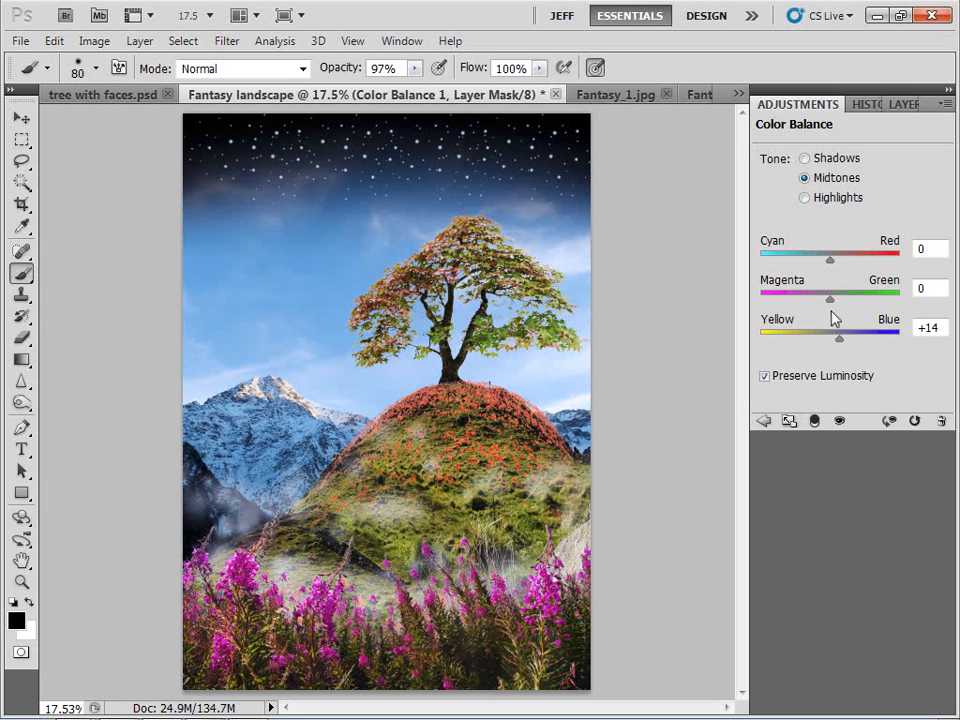
{"action": "mouse_move", "coordinate": [829, 259]}
{"action": "left_mouse_down"}
{"action": "mouse_move", "coordinate": [812, 261]}
{"action": "mouse_move", "coordinate": [821, 261]}
{"action": "left_mouse_up"}
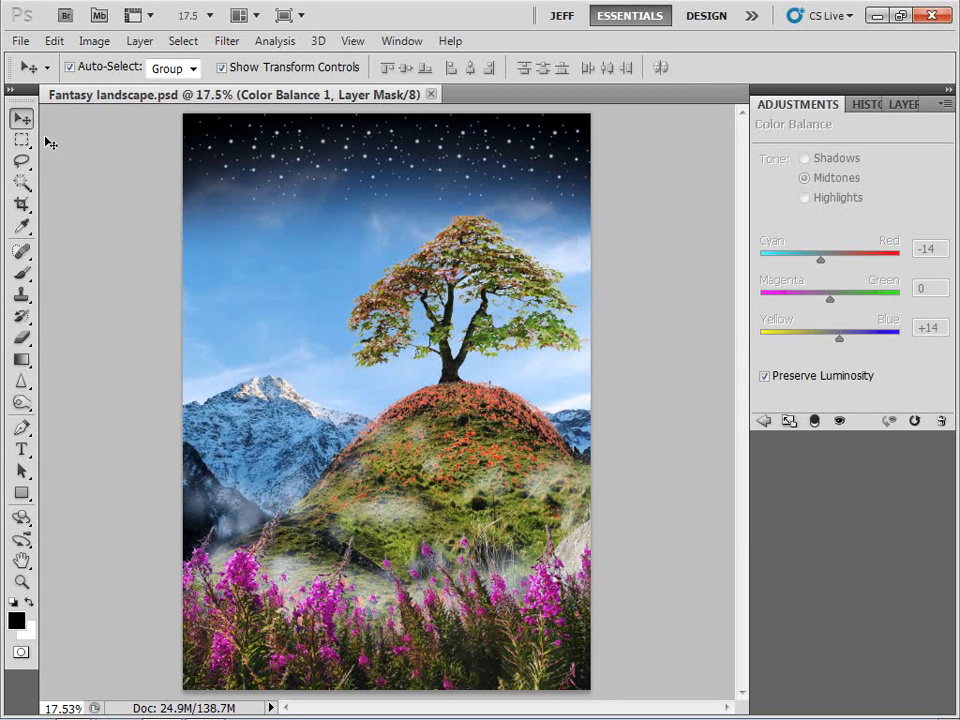
Open Fantasy7.jpg from Bridge and bring a rectangular selection around its moon into the Fantasy landscape sky, just above the tree.
{"action": "mouse_move", "coordinate": [349, 717]}
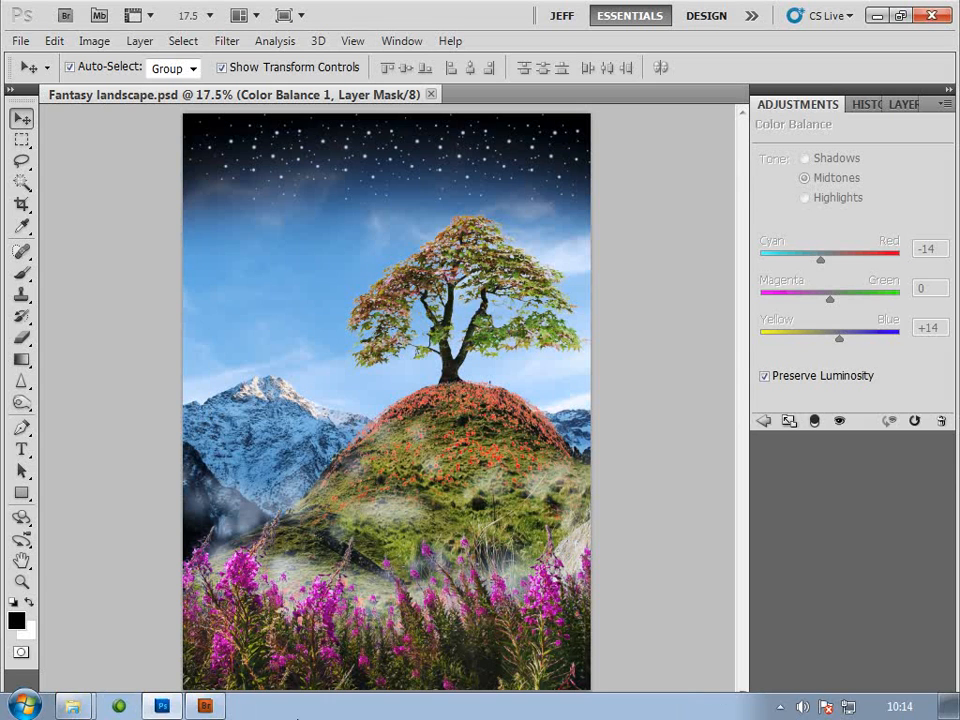
{"action": "left_click", "coordinate": [205, 706]}
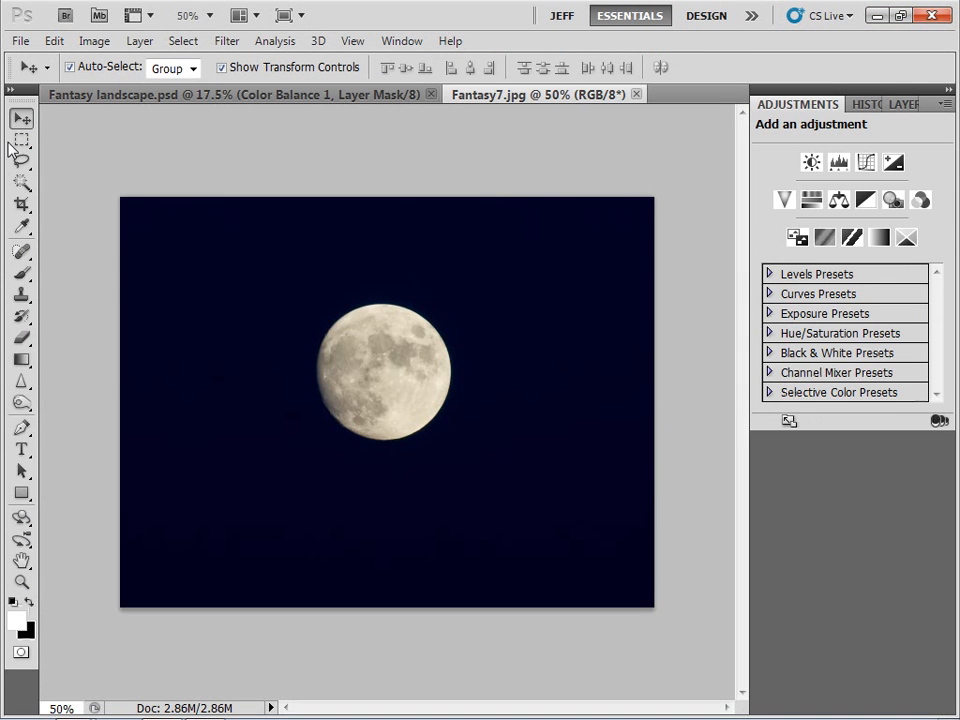
{"action": "left_click", "coordinate": [21, 140]}
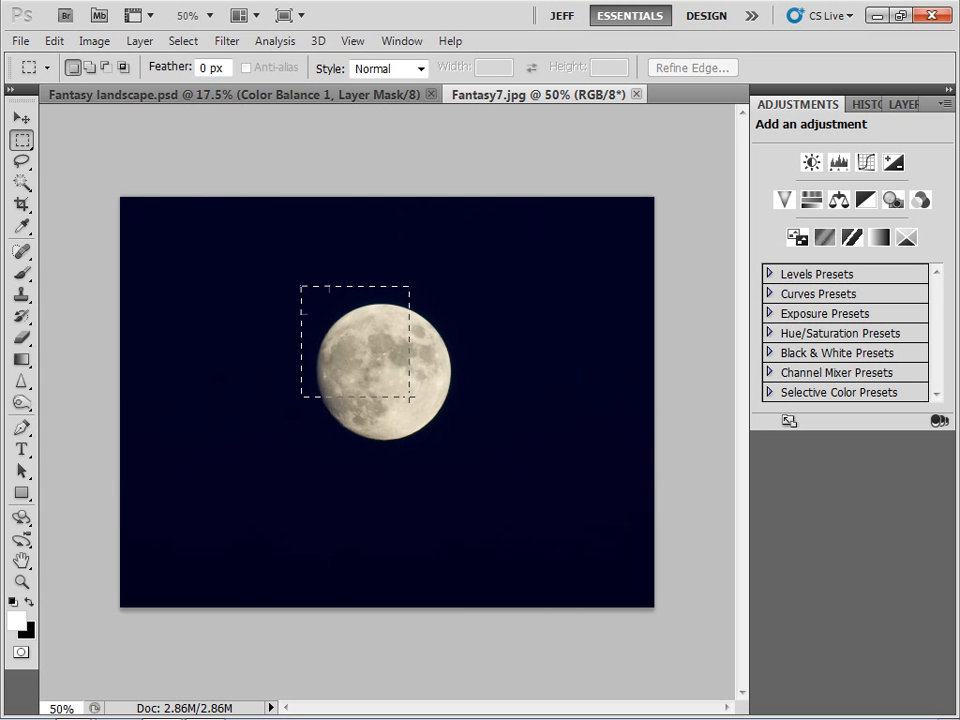
{"action": "left_click_drag", "start_coordinate": [410, 397], "coordinate": [469, 457]}
{"action": "key", "text": "v"}
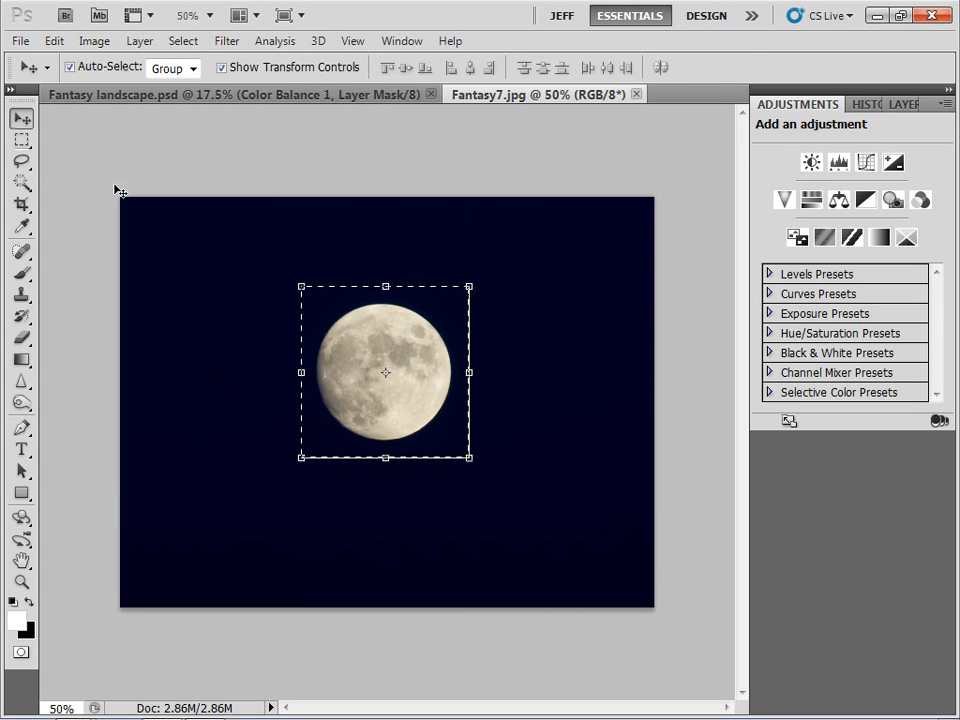
{"action": "left_click_drag", "start_coordinate": [351, 332], "coordinate": [376, 190]}
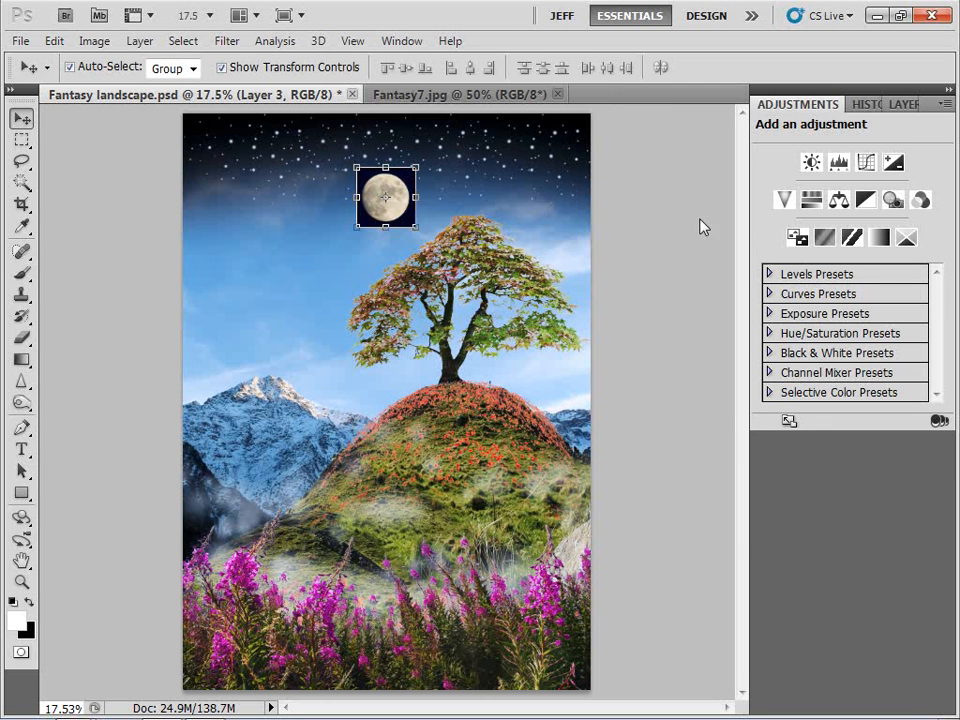
Move the new moon layer between the black sky and Mountains layers and rename it "moon".
{"action": "left_click", "coordinate": [903, 104]}
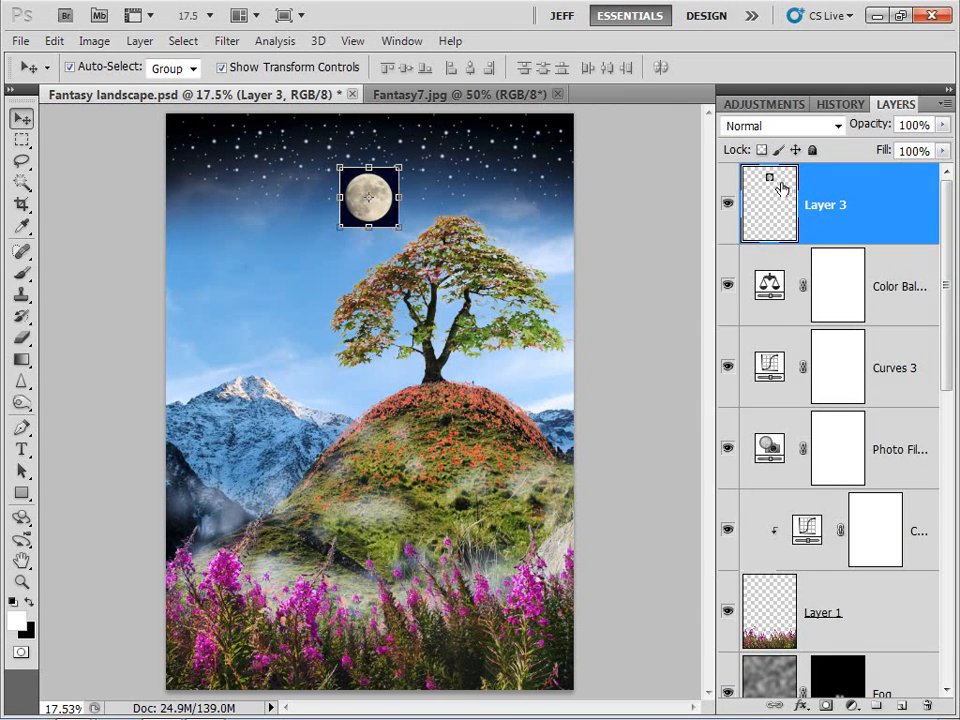
{"action": "left_click_drag", "start_coordinate": [783, 188], "coordinate": [810, 519]}
{"action": "double_click", "coordinate": [819, 496]}
{"action": "type", "text": "m"}
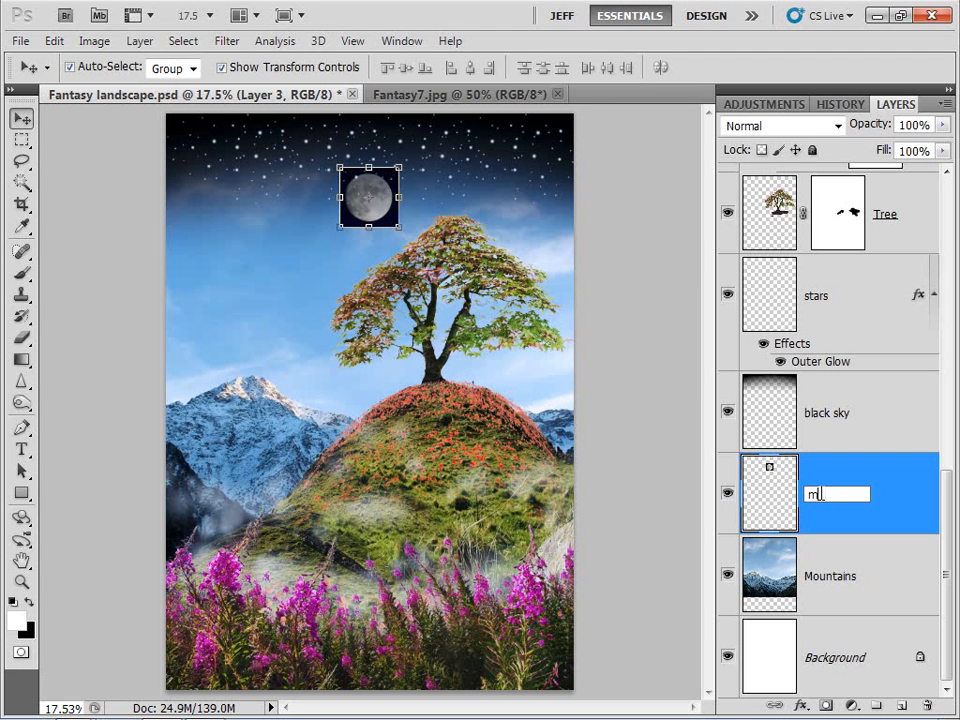
{"action": "type", "text": "oon"}
{"action": "key", "text": "Return"}
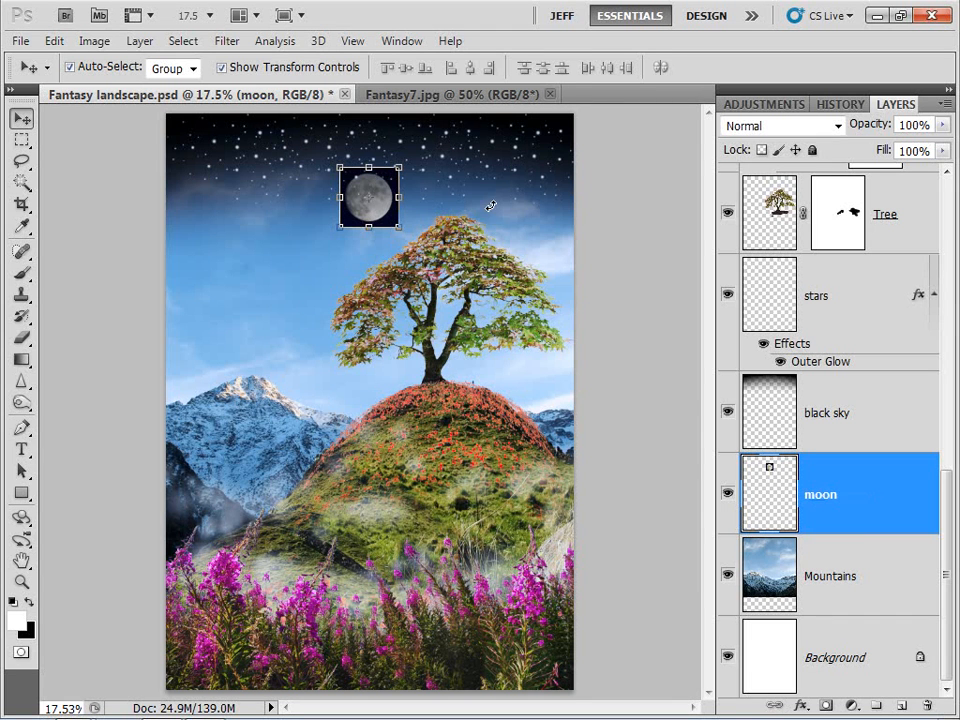
Set the moon layer's blend mode to Lighten and shift the moon slightly down, beside the treetop, then deselect the layer.
{"action": "left_click", "coordinate": [777, 125]}
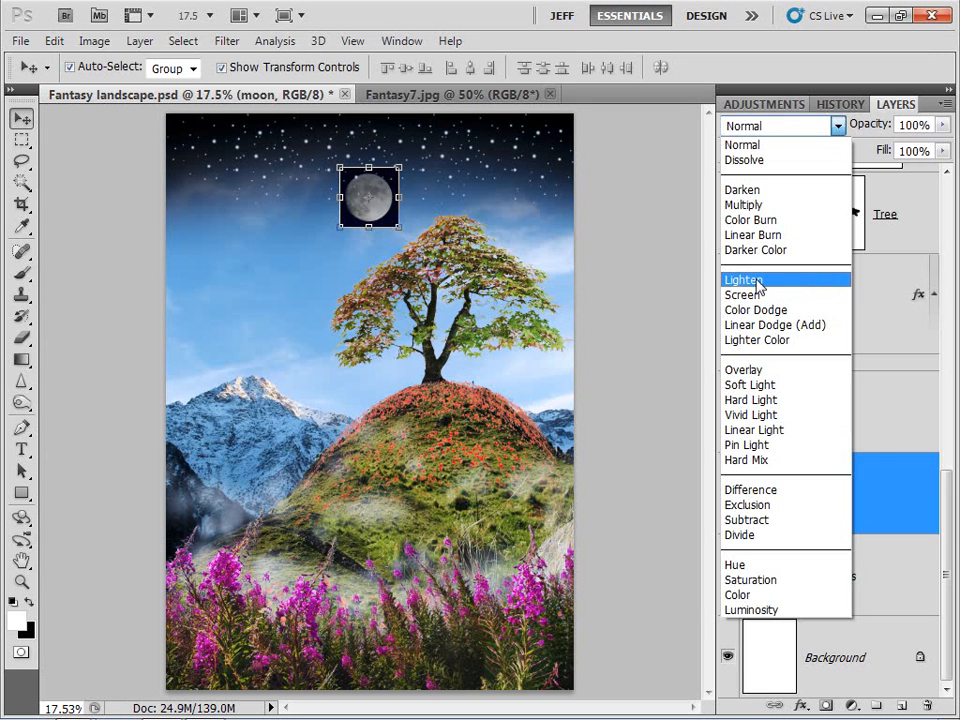
{"action": "left_click", "coordinate": [758, 283]}
{"action": "left_click", "coordinate": [380, 193]}
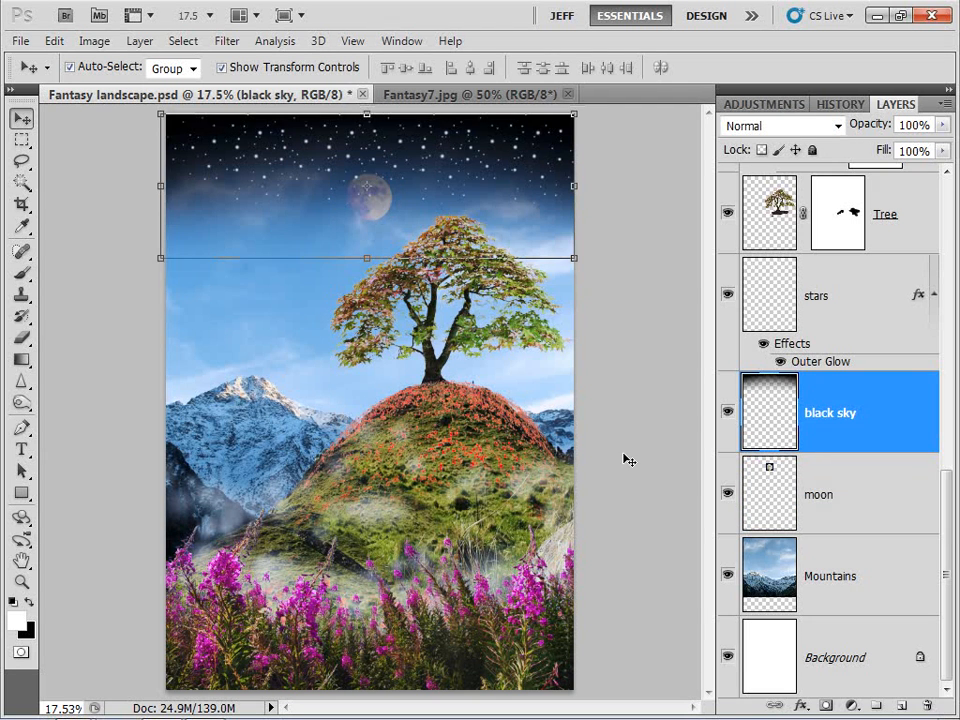
{"action": "left_click_drag", "start_coordinate": [383, 158], "coordinate": [378, 217]}
{"action": "key", "text": "Return"}
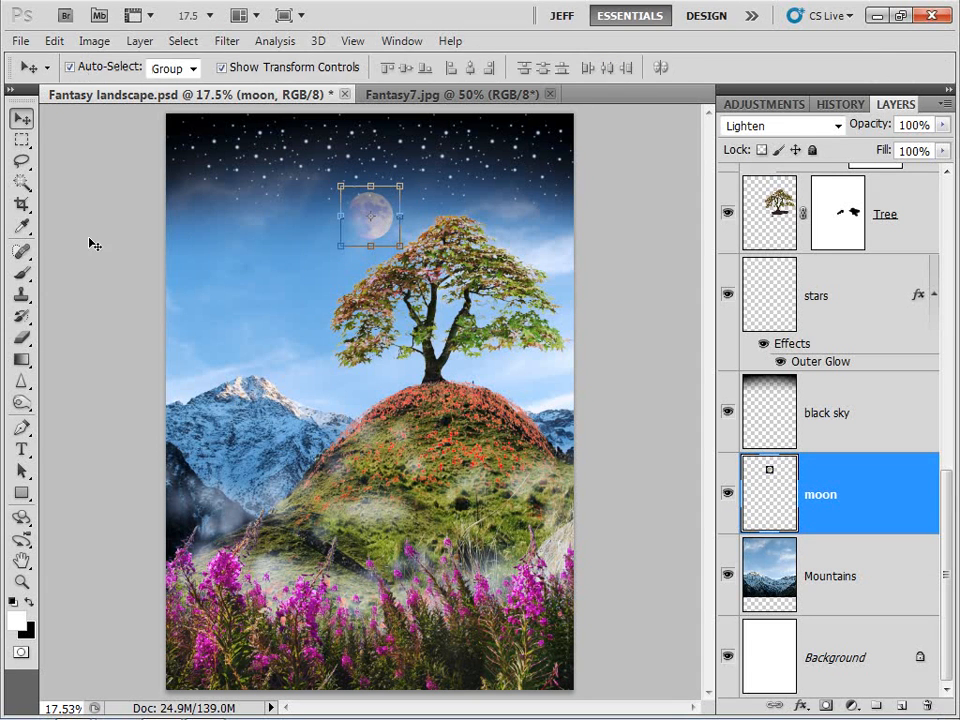
{"action": "left_click", "coordinate": [93, 244]}
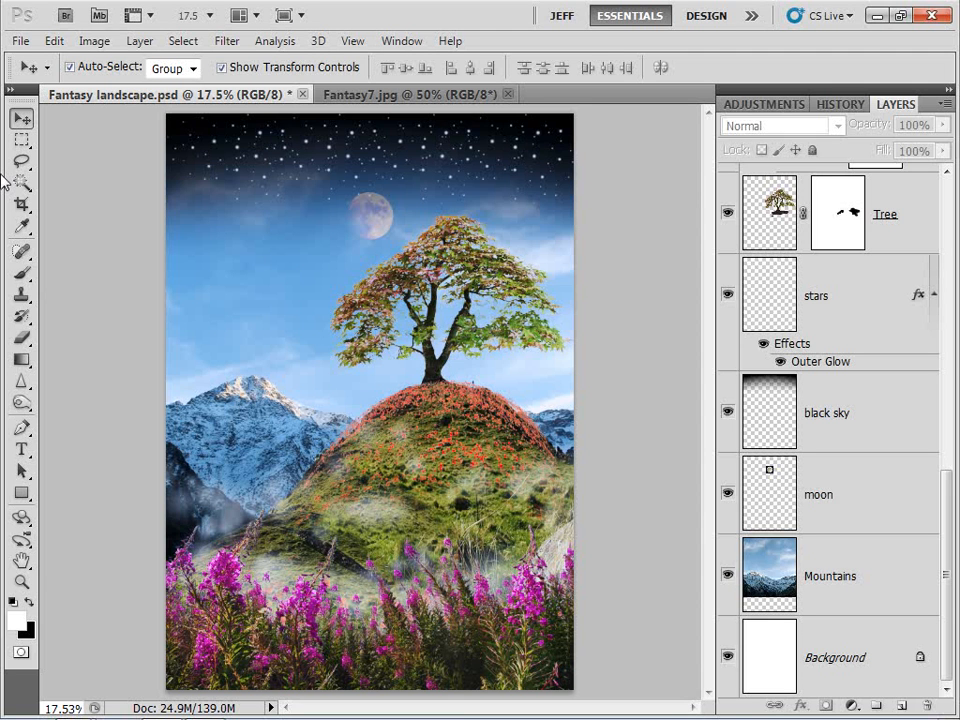